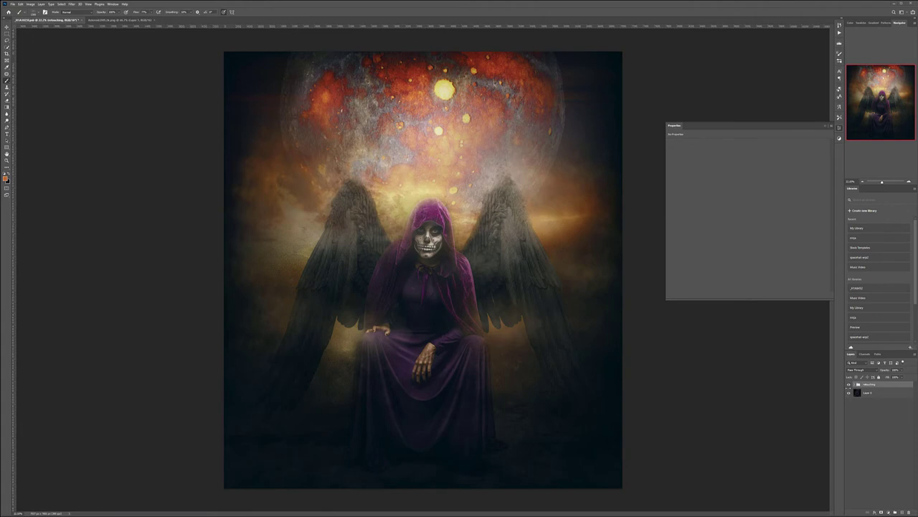
Hide and show the retouching group to compare the finished composite with the original photo.
left_click(849, 384)
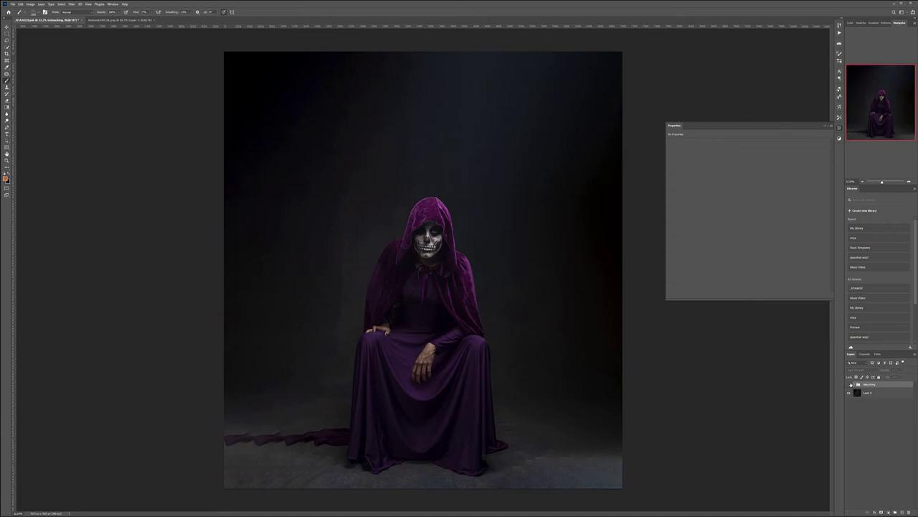
left_click(850, 384)
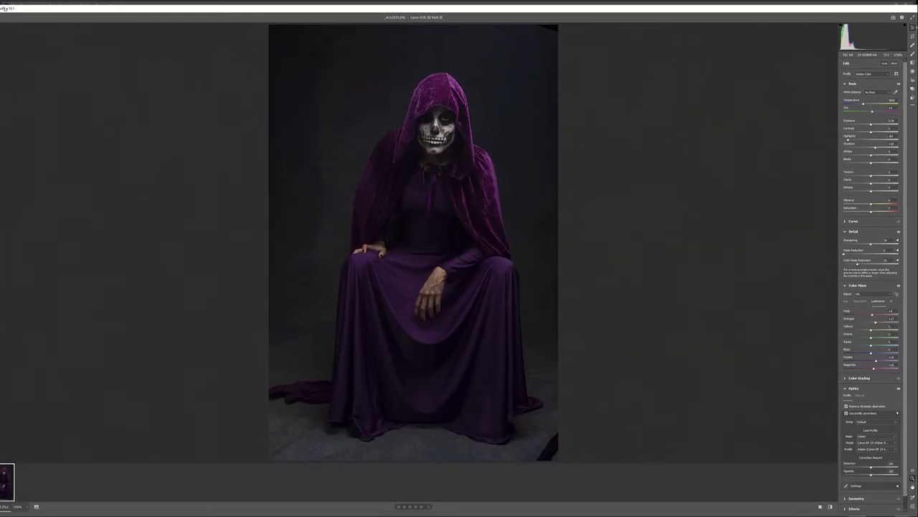
Move and resize the Camera Raw window so the photo and all adjustment controls fit on screen.
left_click_drag(1, 6, 103, 50)
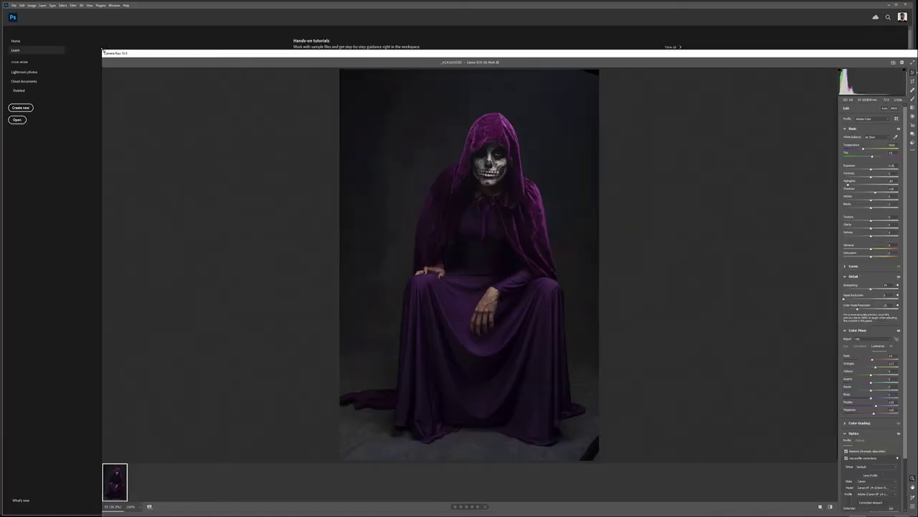
left_click_drag(254, 53, 155, 10)
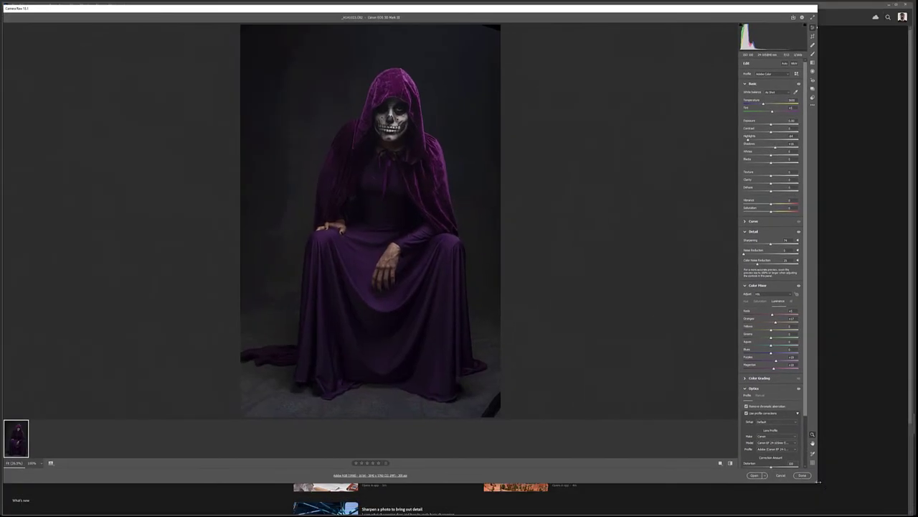
left_click_drag(877, 496, 908, 509)
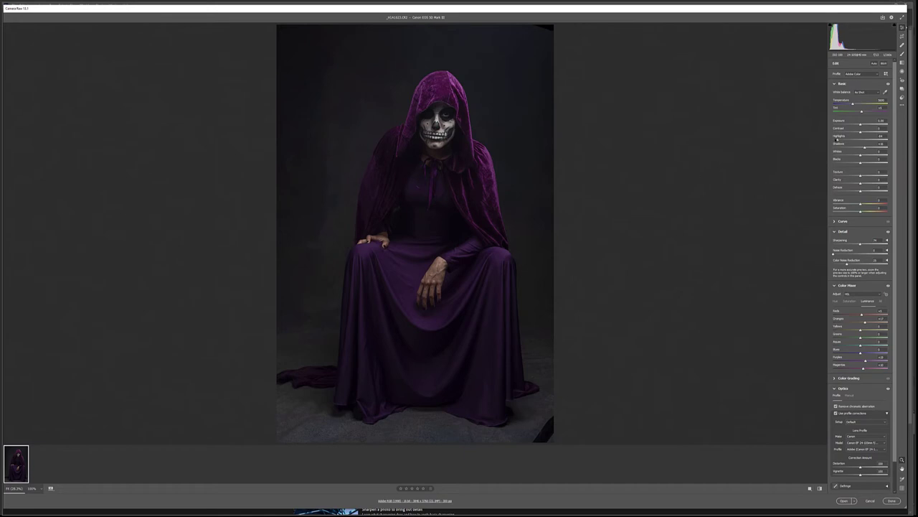
Lower the Highlights and raise the Oranges luminance, checking the lens profile corrections off and on and keeping them enabled.
left_click_drag(875, 141, 854, 139)
mouse_move(865, 323)
left_mouse_down()
mouse_move(848, 323)
mouse_move(874, 323)
left_mouse_up()
left_click(847, 414)
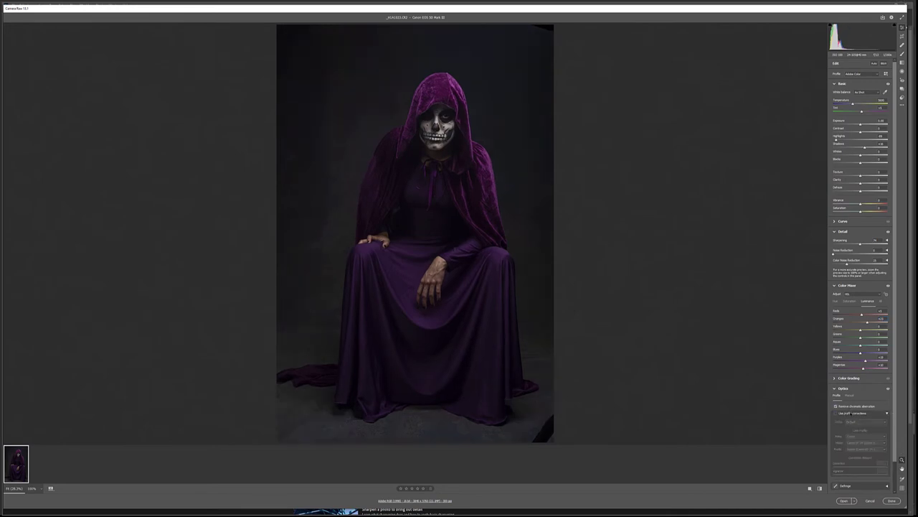
left_click(848, 414)
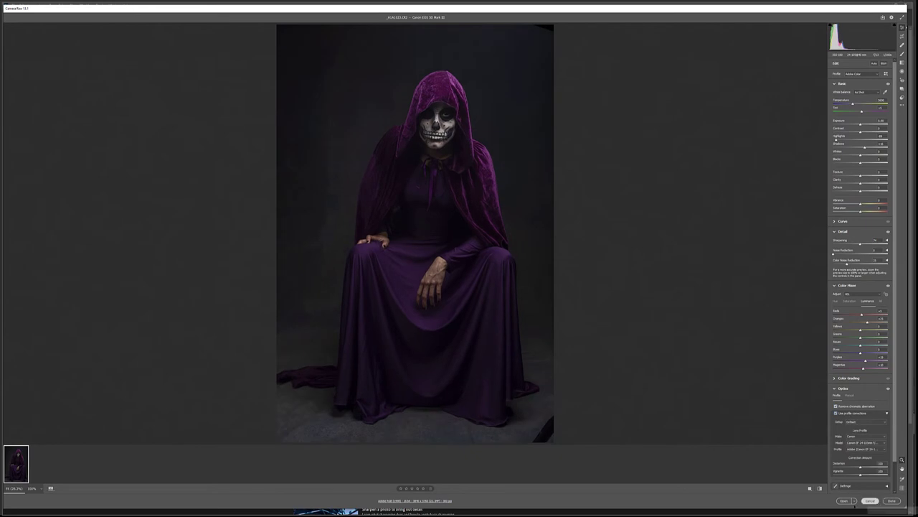
Confirm the Adobe RGB (1998), 16 Bits/Channel workflow options and open the raw photo in Photoshop.
left_click(448, 500)
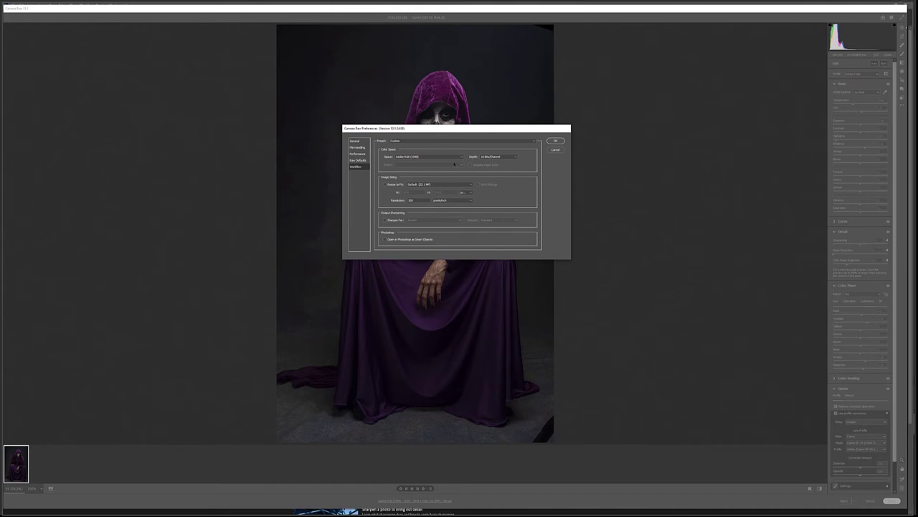
left_click(556, 141)
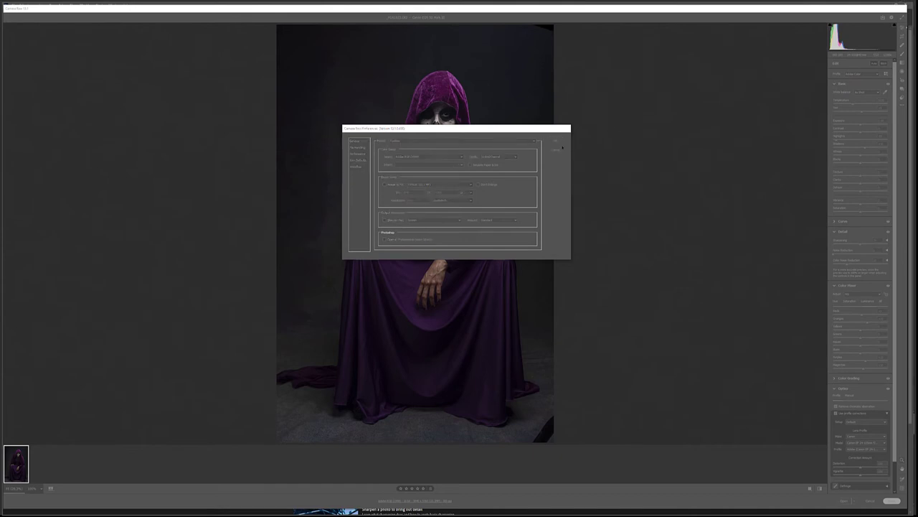
left_click(844, 501)
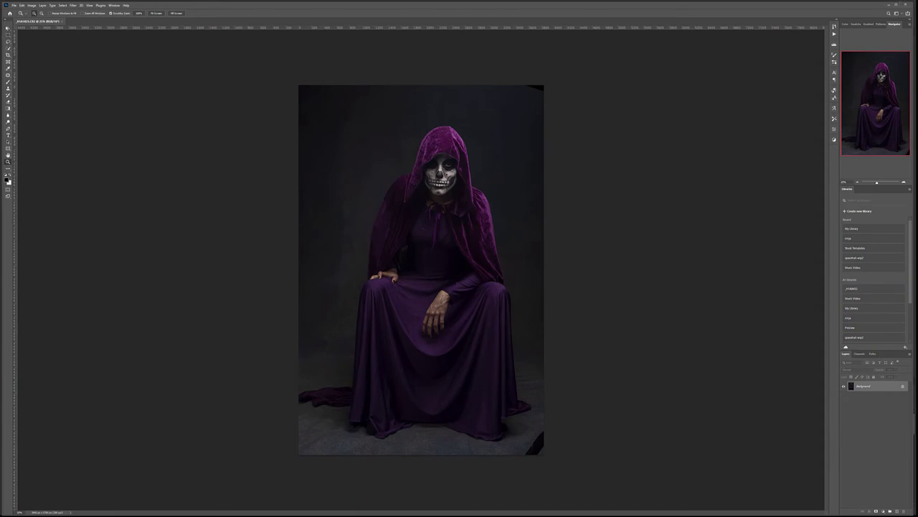
Patch the black areas in the photo's upper-right and lower-right corners with clean backdrop texture.
left_click(8, 28)
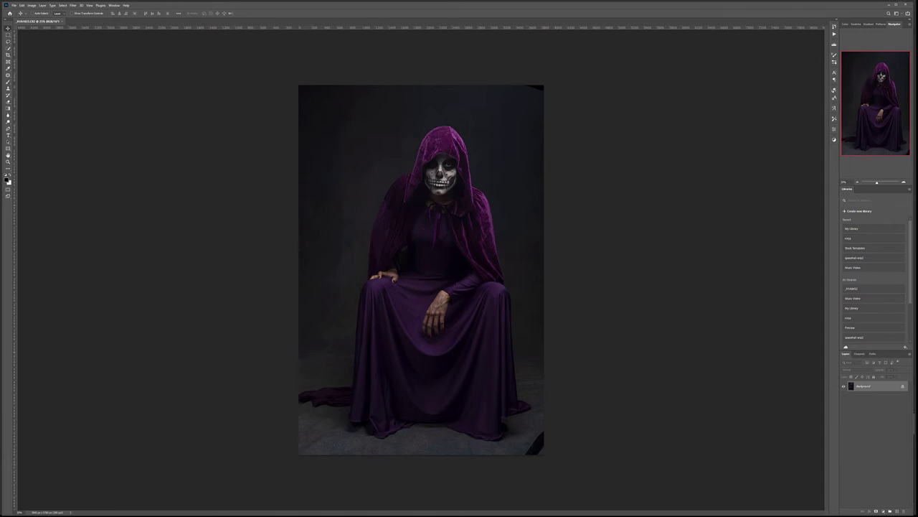
left_click(9, 75)
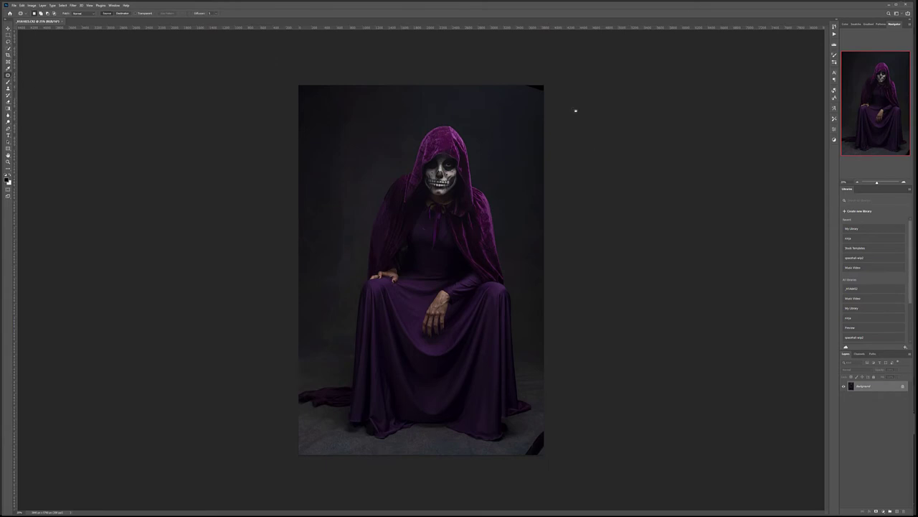
left_click_drag(548, 79, 529, 111)
key("ctrl+d")
mouse_move(563, 435)
left_mouse_down()
mouse_move(524, 452)
mouse_move(529, 475)
mouse_move(571, 443)
left_mouse_up()
key("ctrl+d")
mouse_move(550, 424)
left_mouse_down()
mouse_move(533, 444)
mouse_move(556, 457)
mouse_move(429, 437)
left_mouse_up()
key("ctrl+d")
Extend the canvas to the right, left and top of the photo with a content-aware crop.
left_click(9, 54)
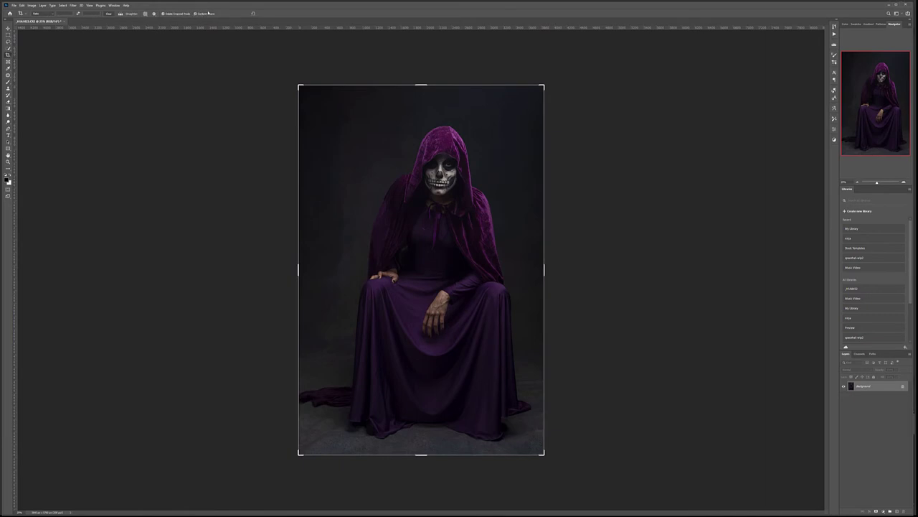
key("ctrl+minus")
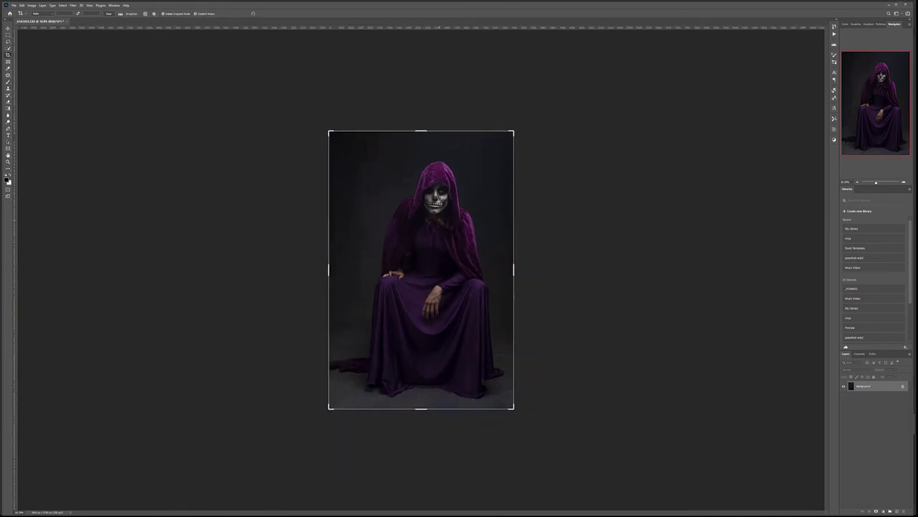
mouse_move(505, 269)
left_mouse_down()
mouse_move(557, 267)
mouse_move(514, 270)
left_mouse_up()
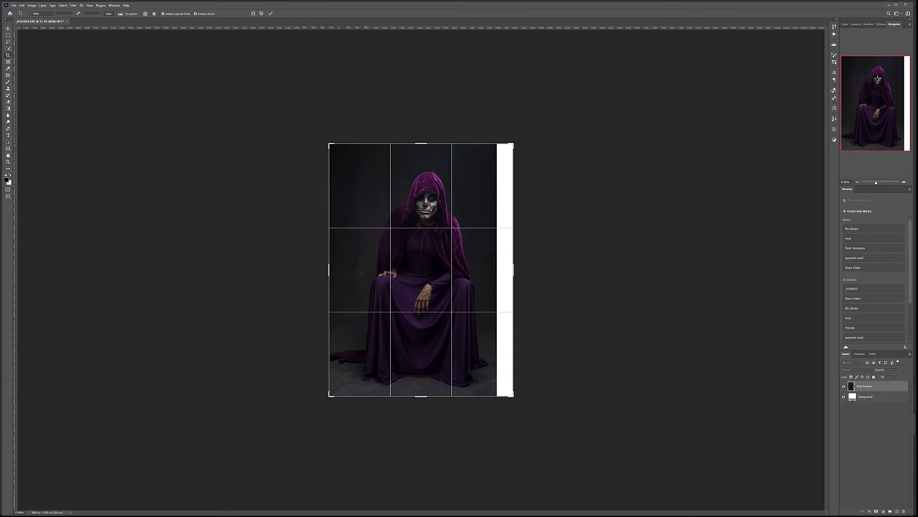
left_click_drag(329, 269, 323, 267)
left_click_drag(422, 144, 422, 136)
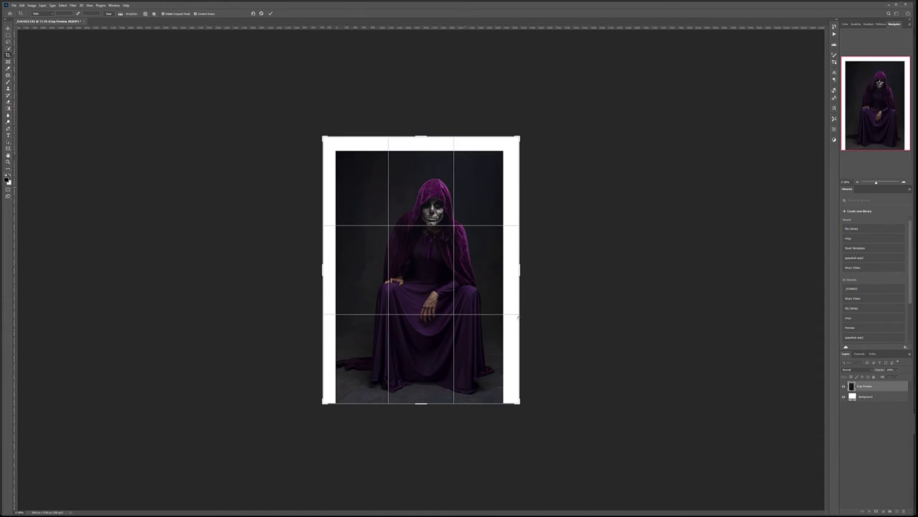
key("Return")
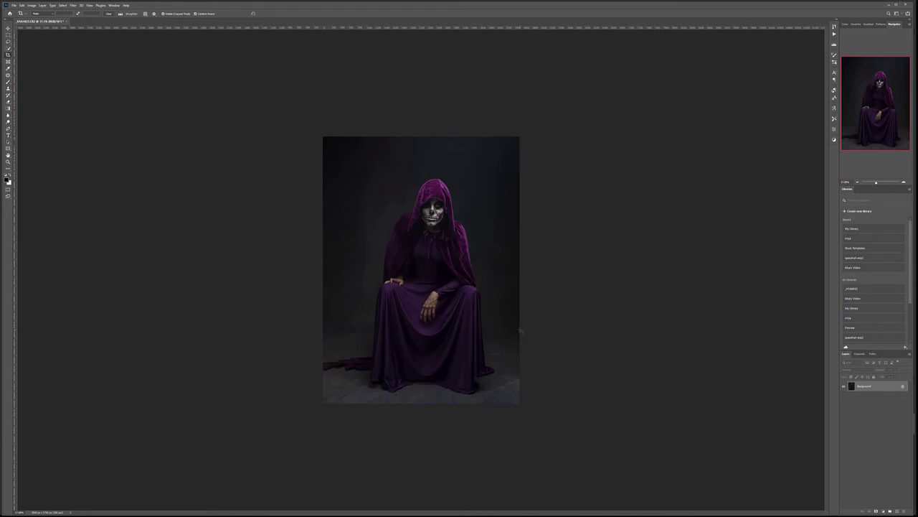
Widen the canvas further by equal strips on both sides and add more space on top with a second content-aware crop.
left_click(509, 305)
left_click_drag(520, 269, 528, 268)
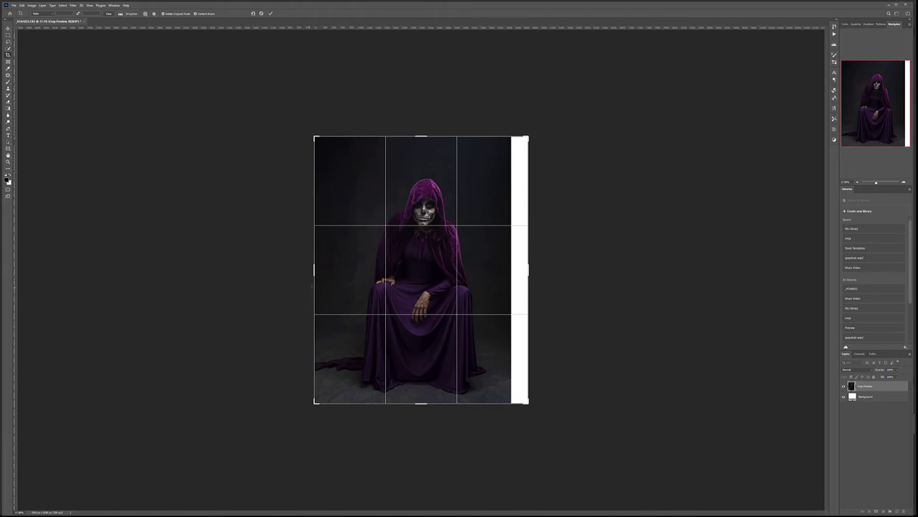
left_click_drag(315, 269, 306, 269)
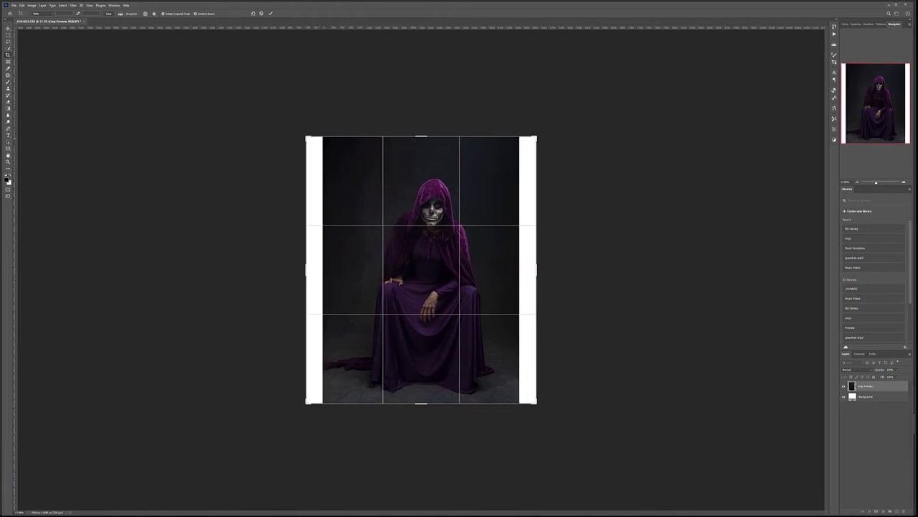
left_click_drag(422, 137, 422, 124)
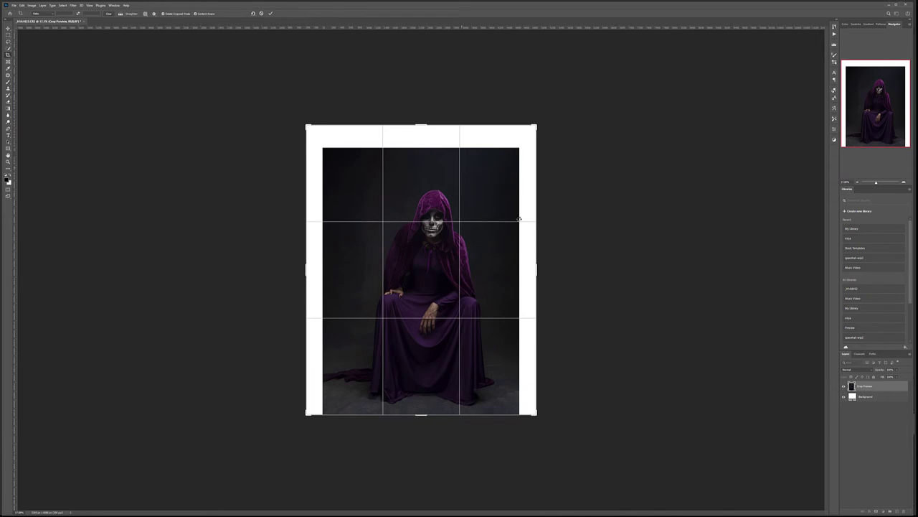
key("Return")
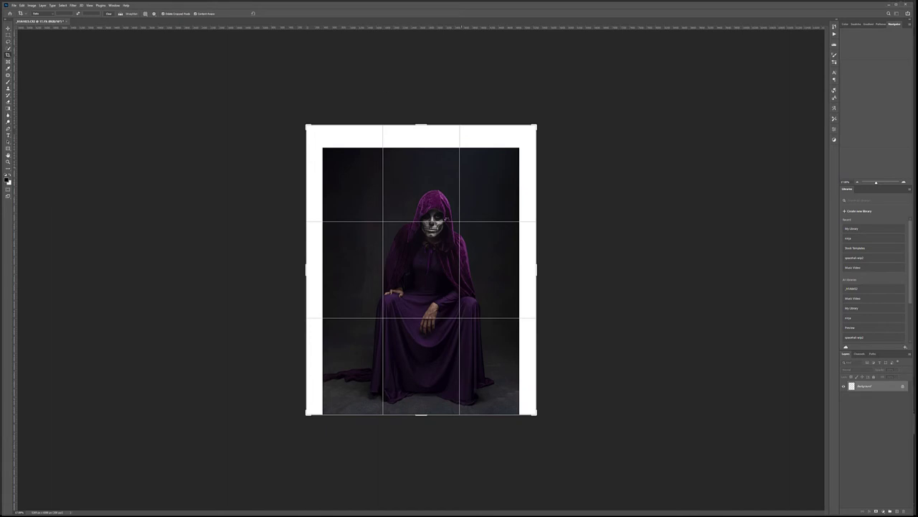
key("Return")
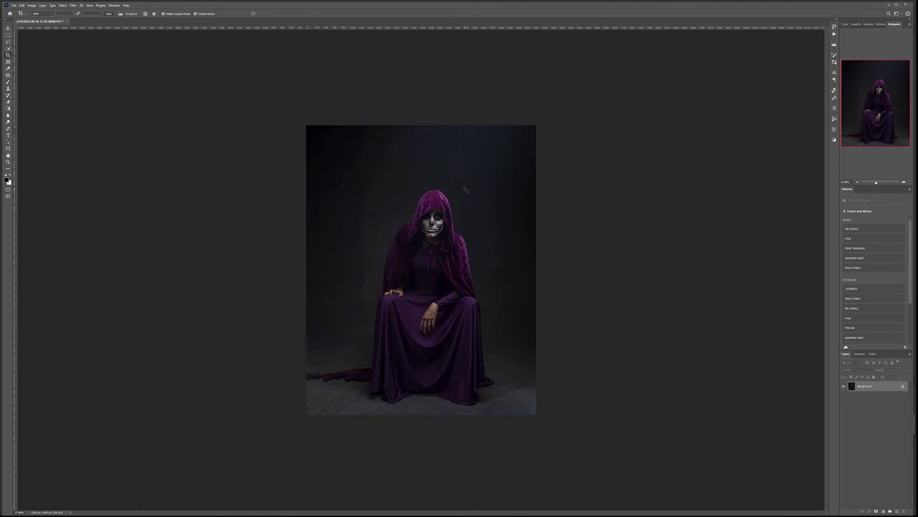
Extend the canvas again at the top, clearly on the right and slightly on the left, with a third content-aware crop.
left_click(465, 189)
left_click_drag(435, 126, 435, 116)
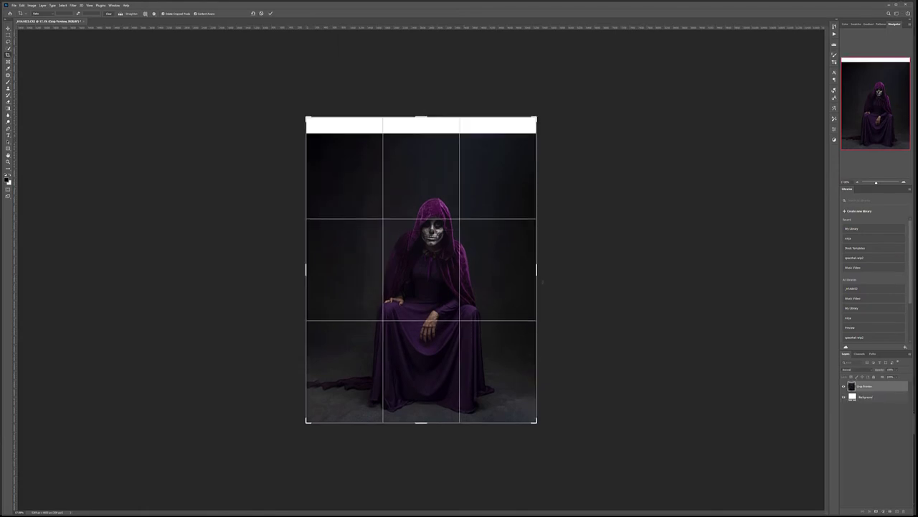
left_click_drag(536, 269, 544, 267)
left_click_drag(298, 269, 295, 268)
left_click_drag(547, 270, 550, 265)
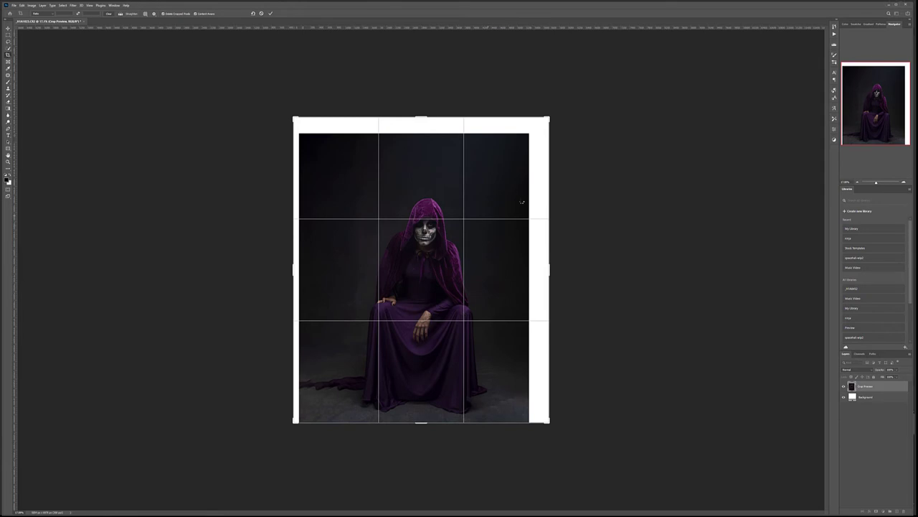
key("Return")
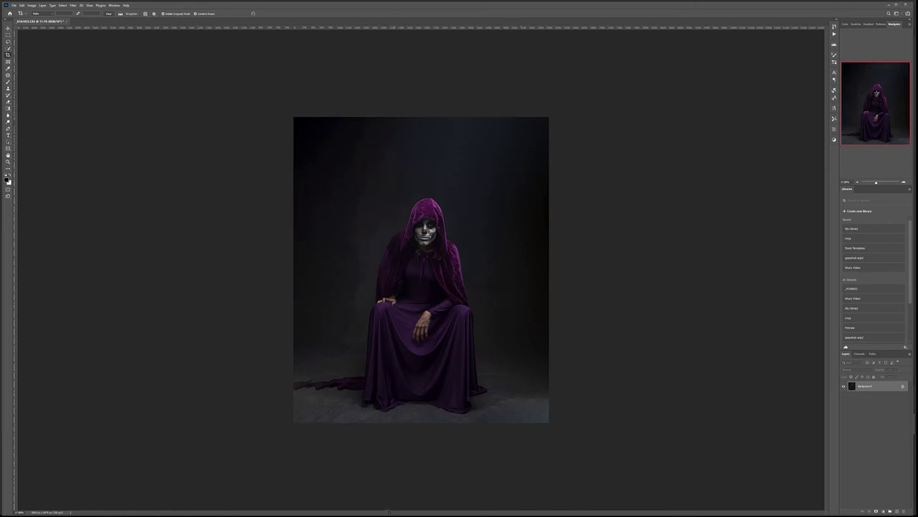
Switch to DAZ Studio, reposition its window and look at the feathered wings models in the content library.
key("alt+Tab")
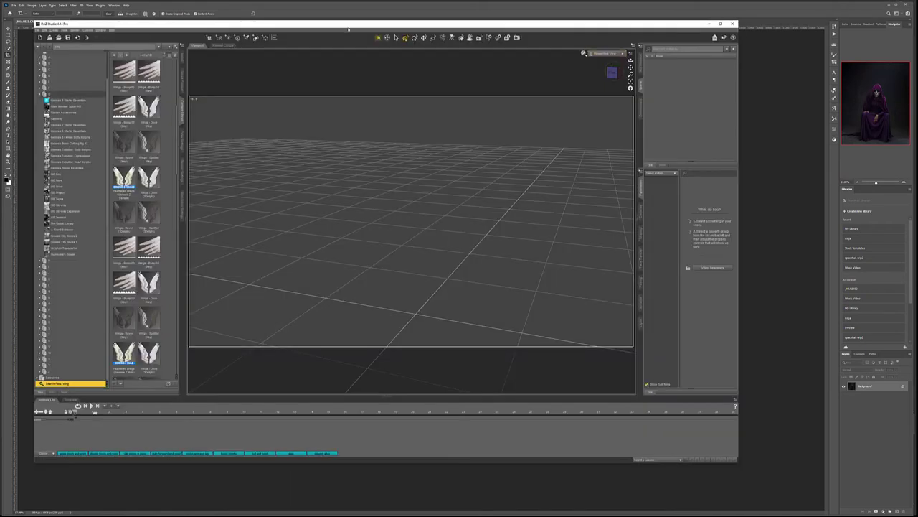
left_click_drag(348, 28, 367, 24)
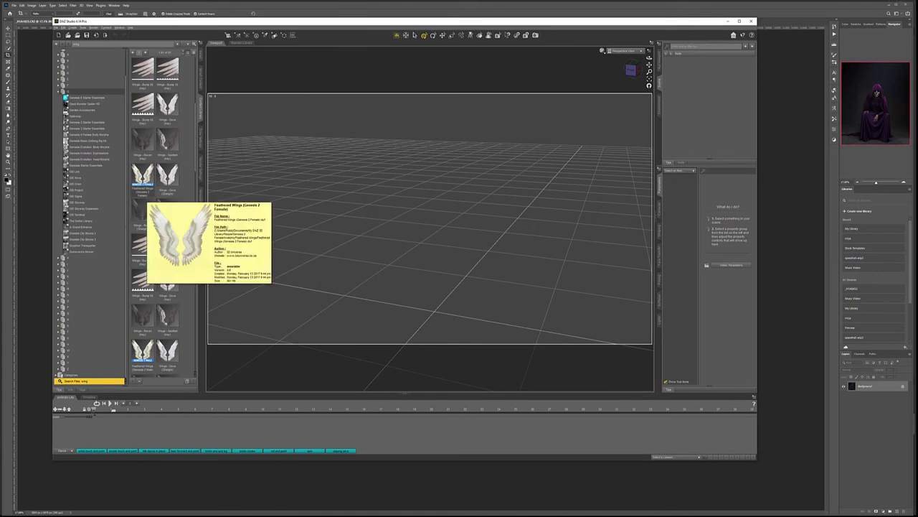
Switch to the Daz 3D store in the browser, search for "wing" and open the Feathered Wings for All product page.
key("alt+Tab")
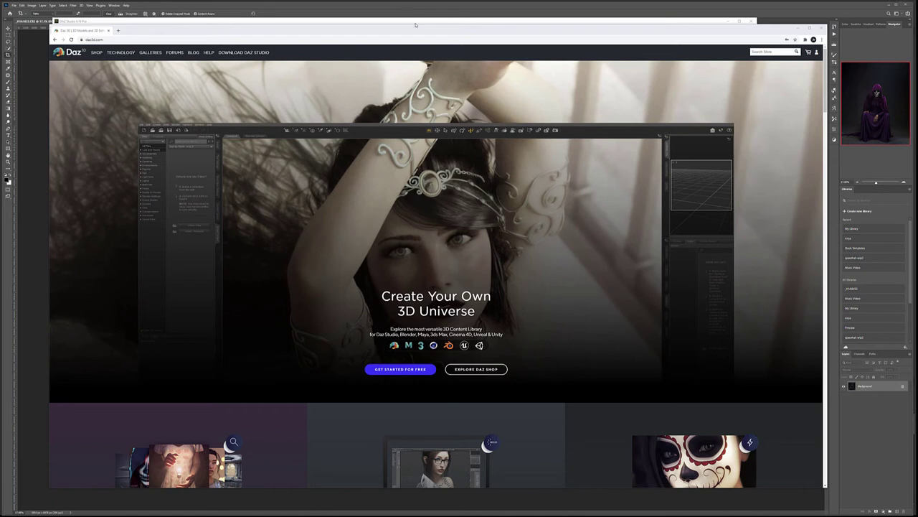
left_click(771, 52)
type("s")
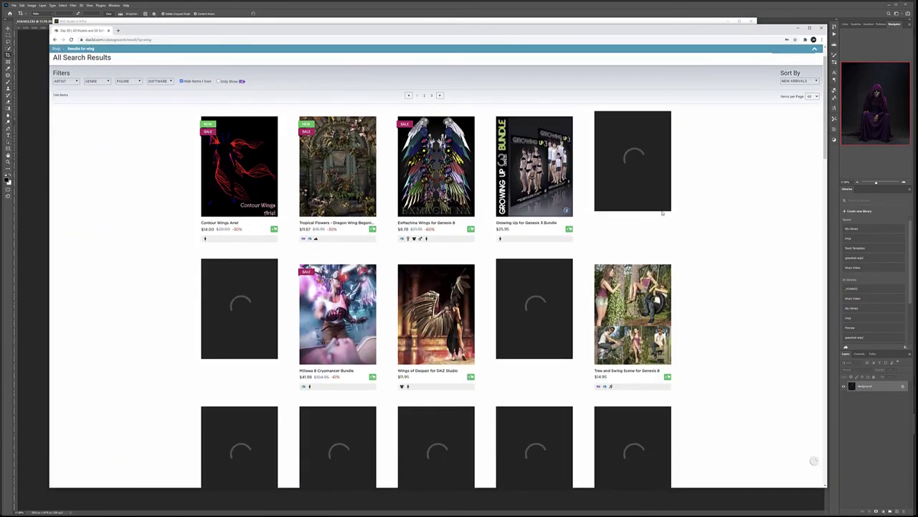
scroll(663, 213, "down", 2)
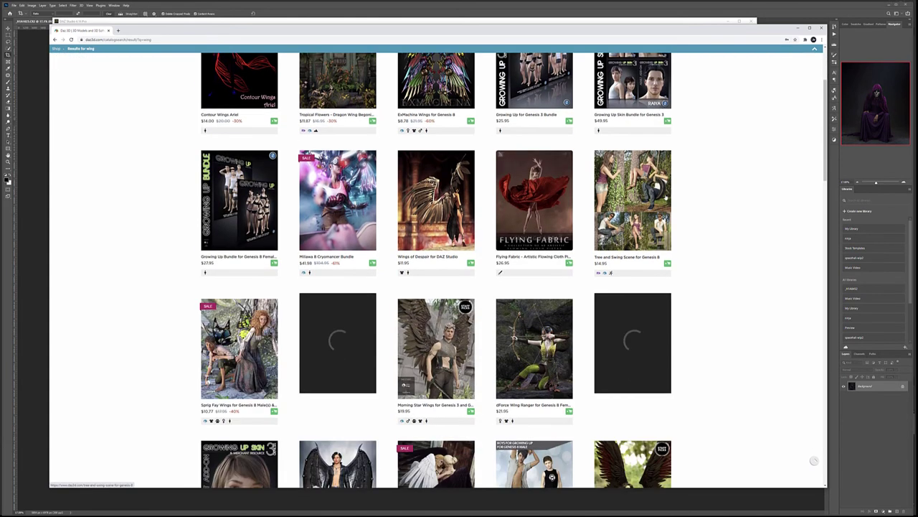
scroll(663, 213, "down", 4)
scroll(666, 197, "down", 3)
scroll(665, 198, "down", 3)
scroll(665, 197, "down", 2)
left_click(420, 381)
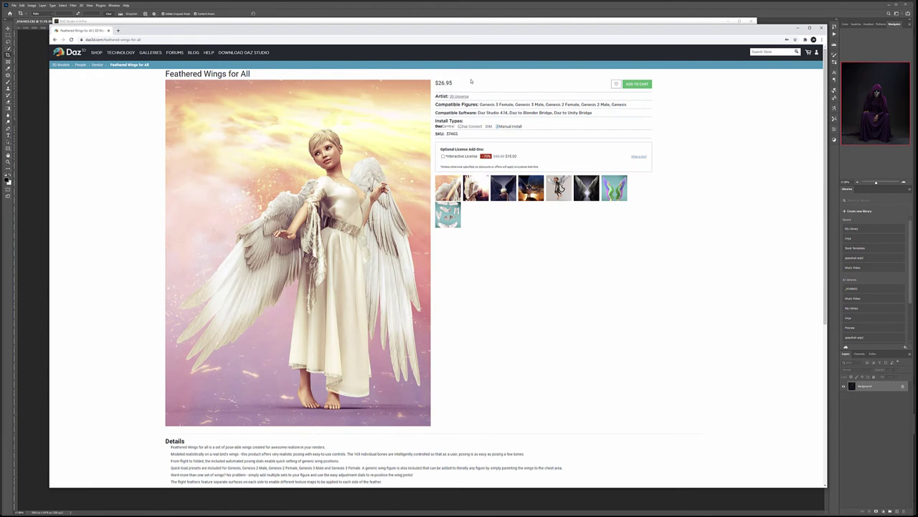
Check the price of Feathered Wings for All and page through its enlarged preview images.
left_click_drag(463, 84, 434, 85)
left_click(467, 84)
left_click_drag(463, 84, 434, 83)
left_click(477, 192)
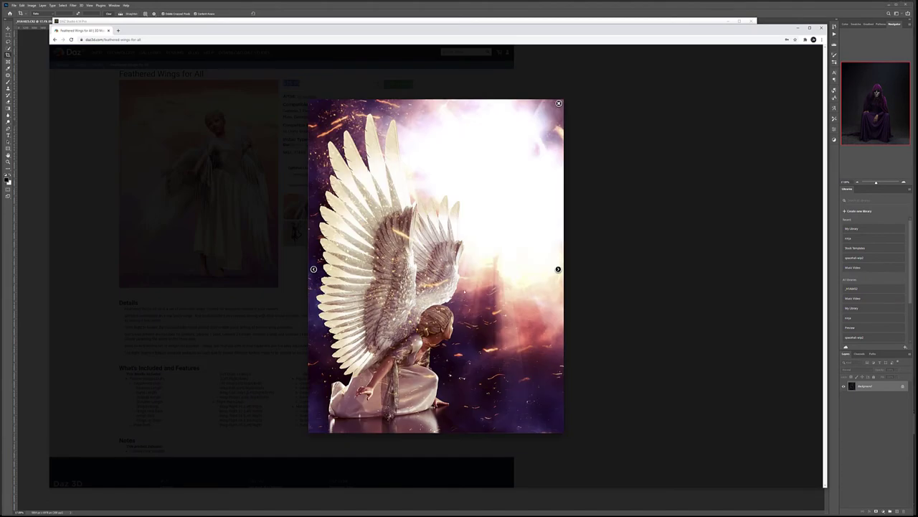
left_click(559, 269)
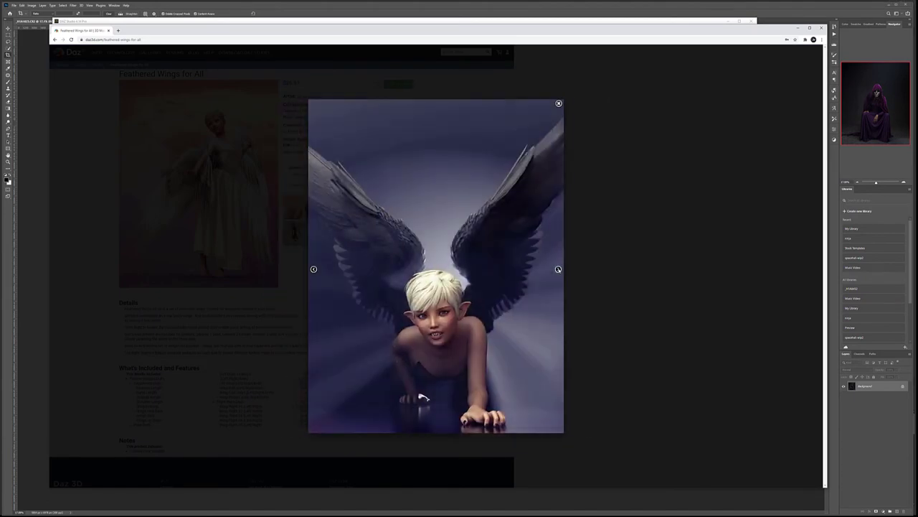
left_click(558, 269)
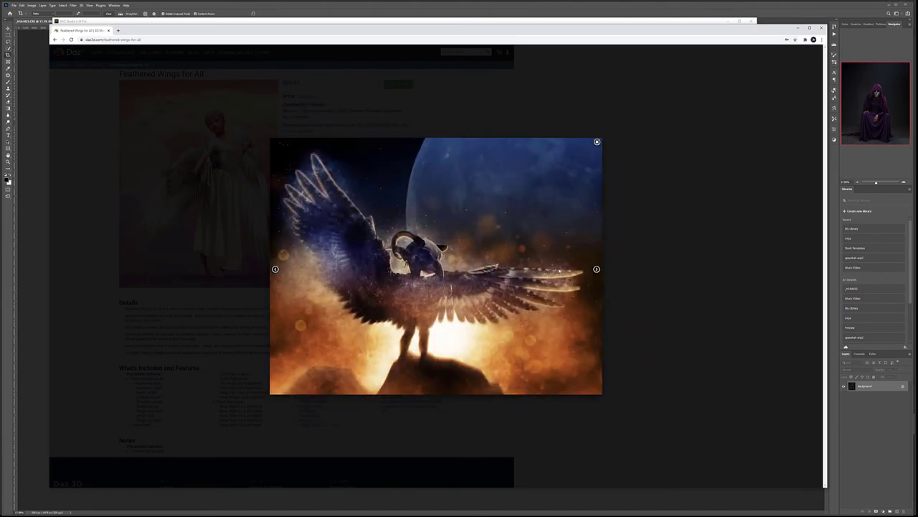
left_click(597, 269)
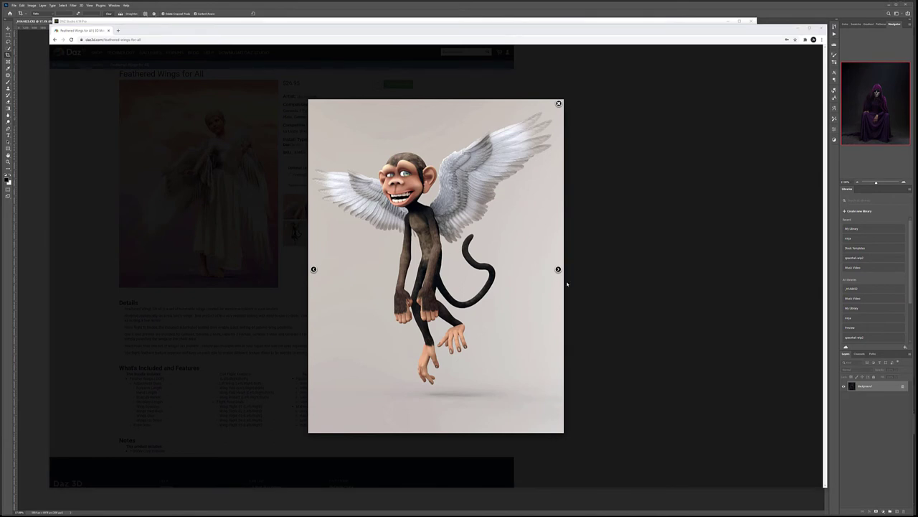
Examine the remaining Feathered Wings previews, including the surface material groups and wing poses, and return to DAZ Studio.
left_click(558, 270)
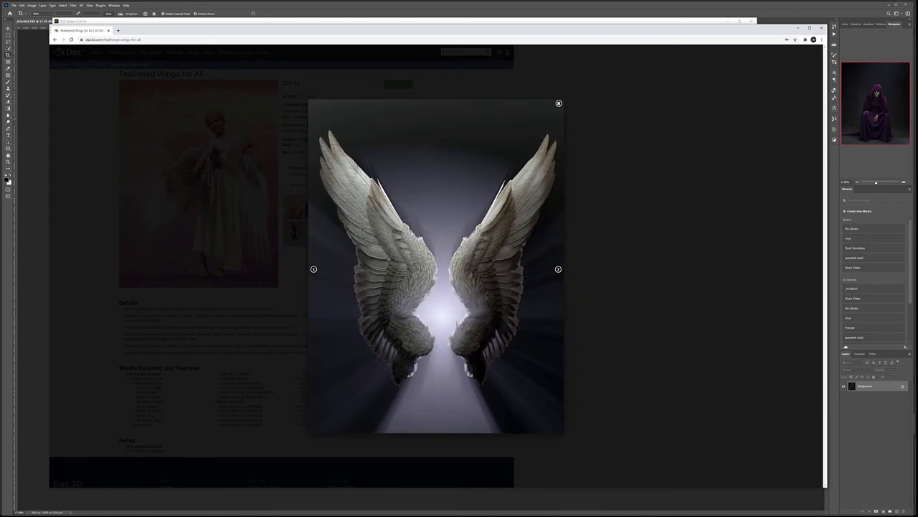
left_click(559, 104)
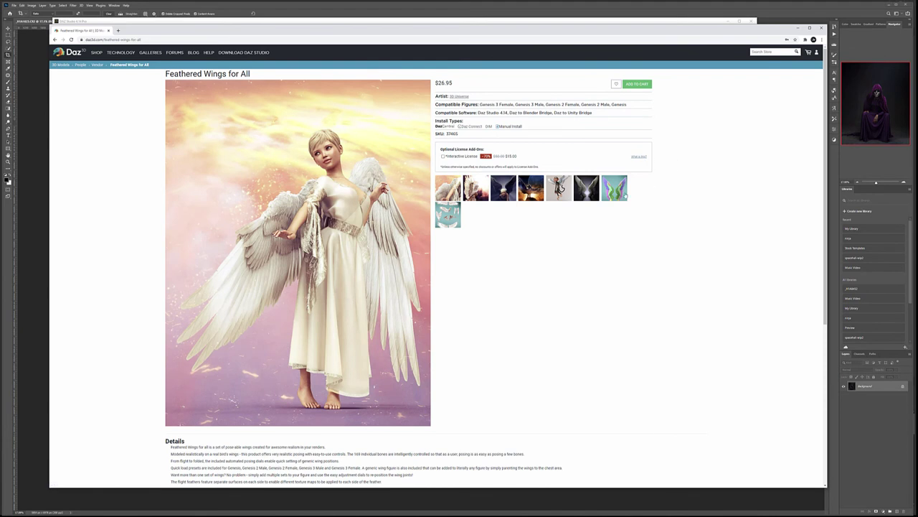
left_click(625, 195)
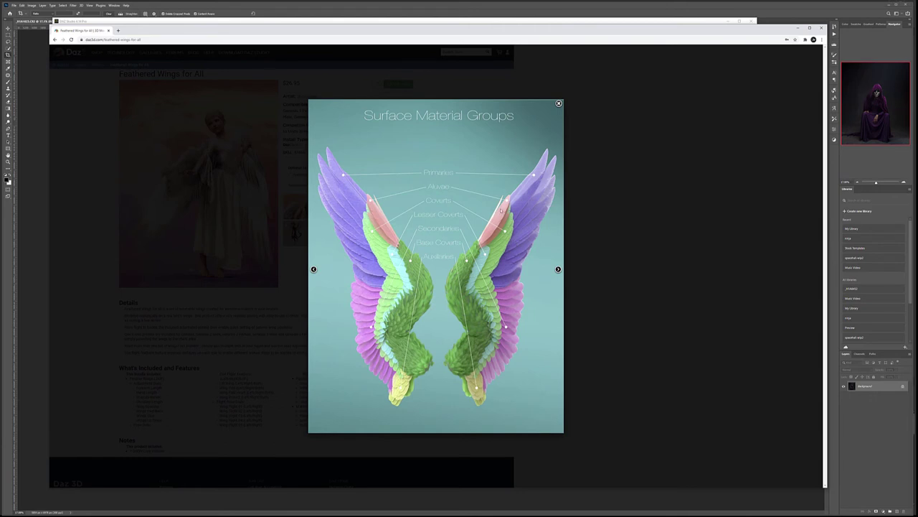
left_click(559, 103)
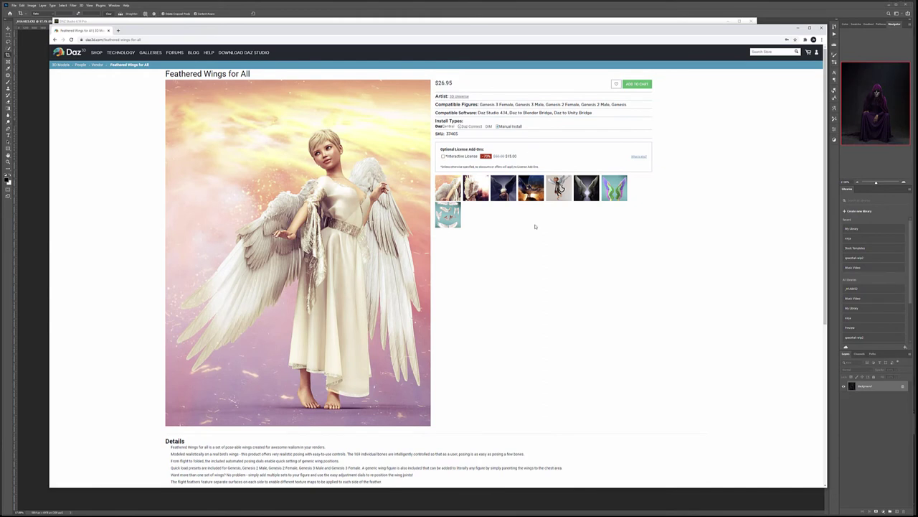
left_click(448, 214)
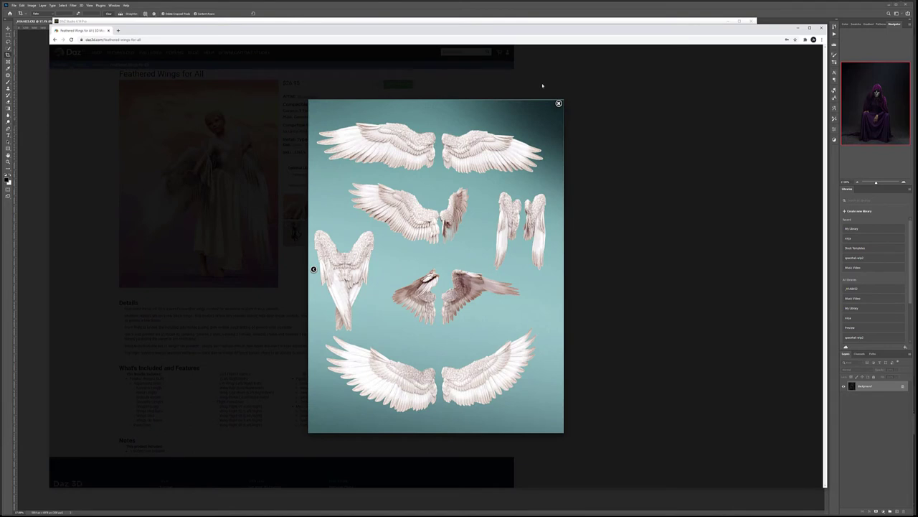
left_click(559, 103)
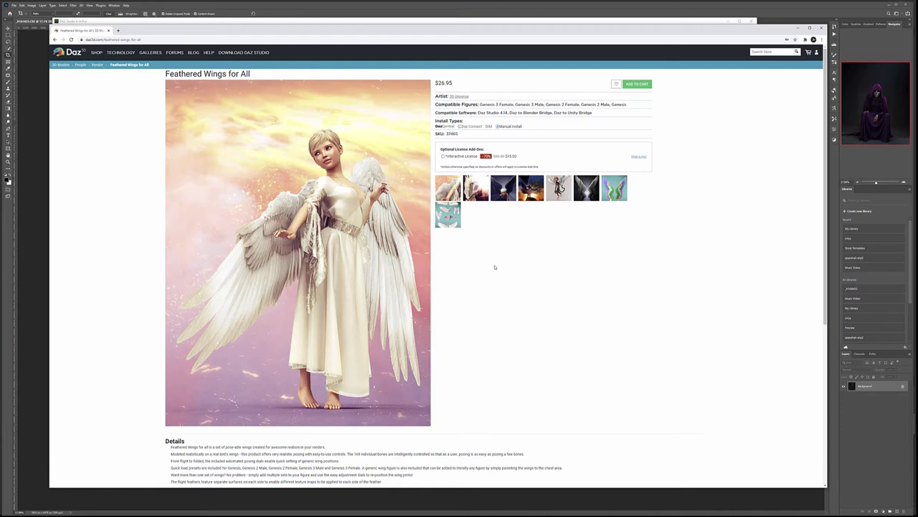
left_click(237, 23)
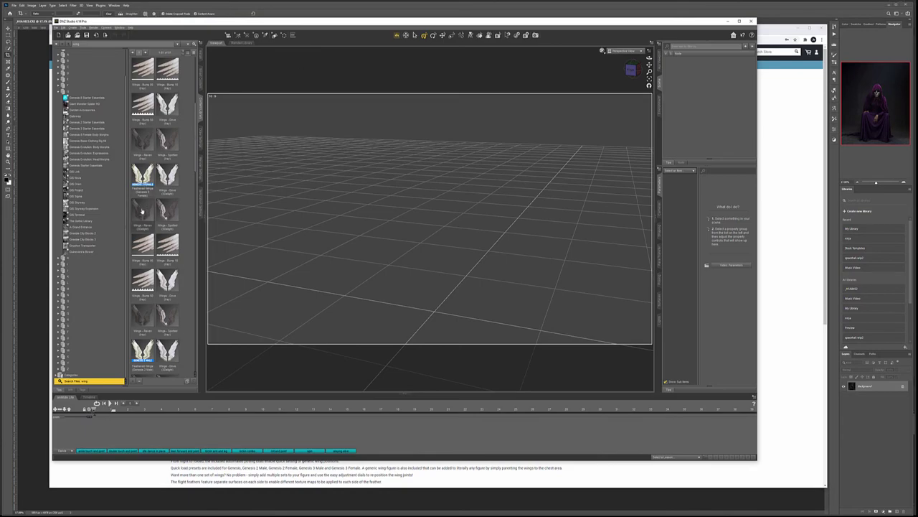
Try the Wings - Raven (3Delight) material on Feathered Wings (Genesis 2 Female), delete the wings and attempt the material again.
left_click(142, 178)
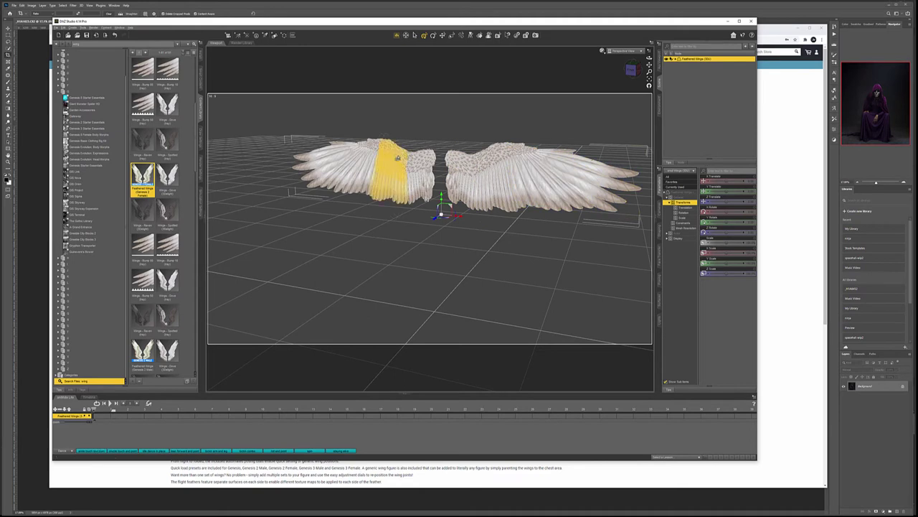
left_click(374, 166)
double_click(142, 212)
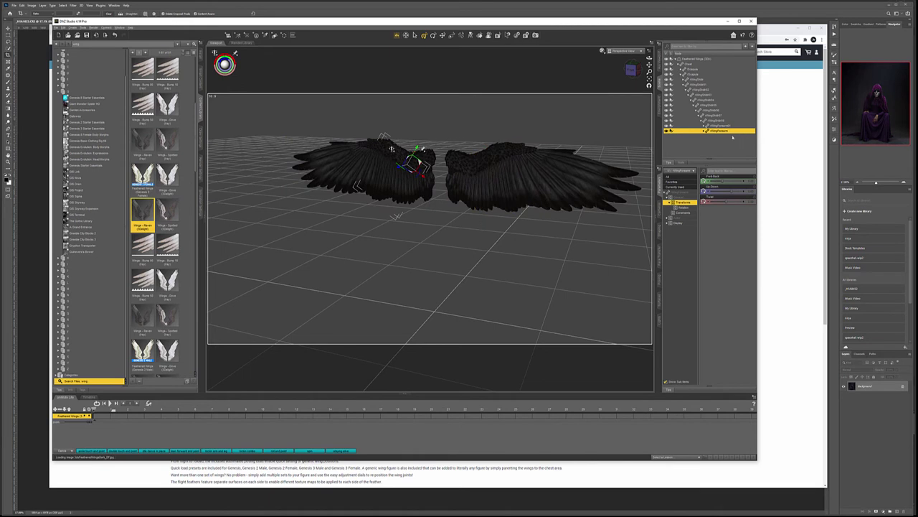
left_click(460, 179)
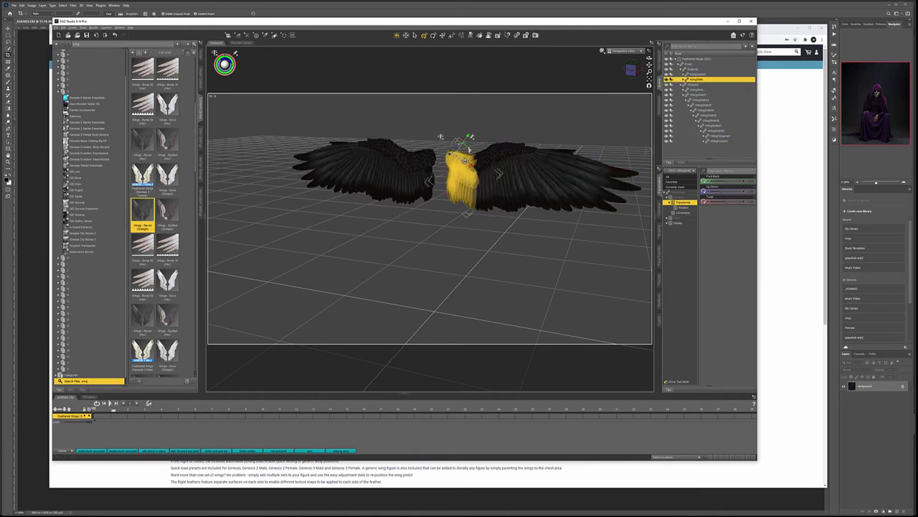
key("Delete")
double_click(137, 214)
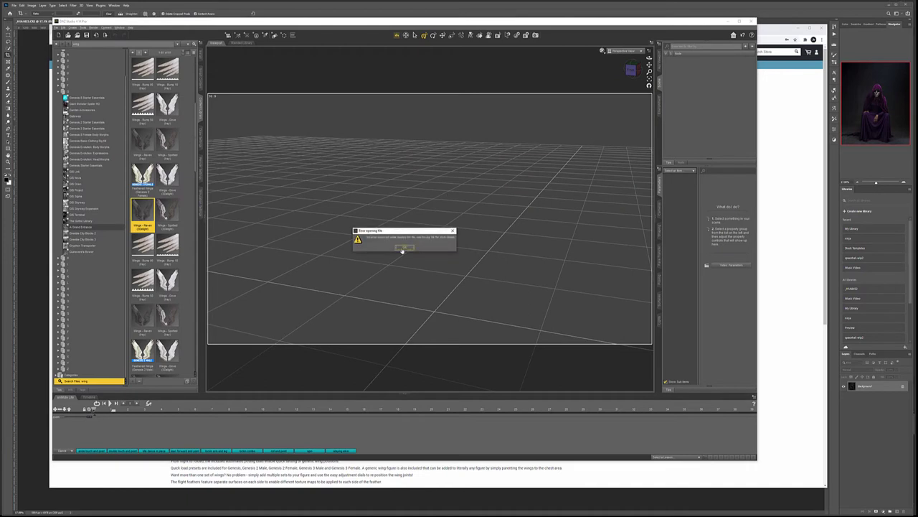
left_click(404, 248)
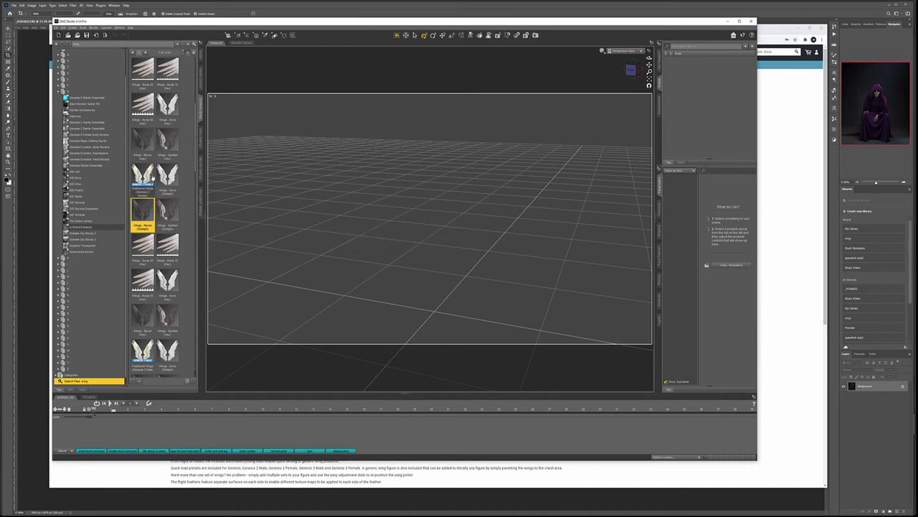
Load Feathered Wings (Genesis 2 Female) into the scene and apply the Wings - Raven (Iray) material.
double_click(142, 176)
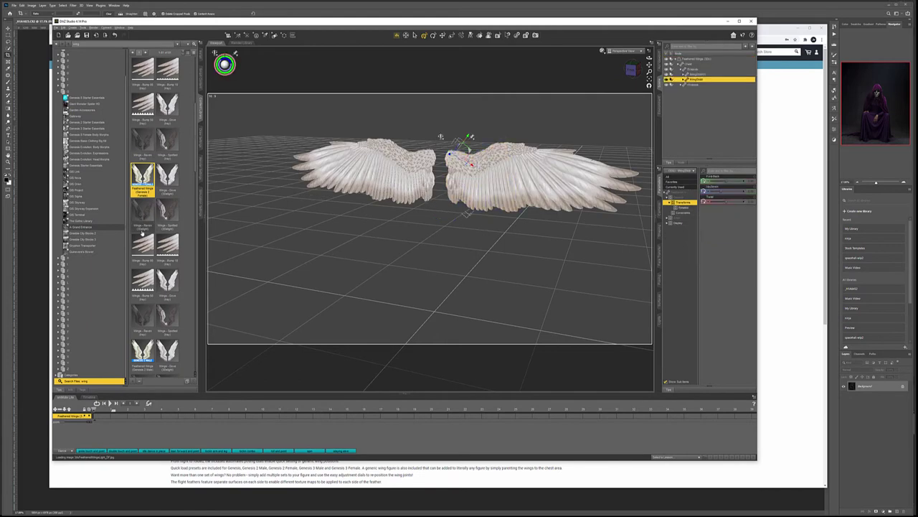
mouse_move(141, 233)
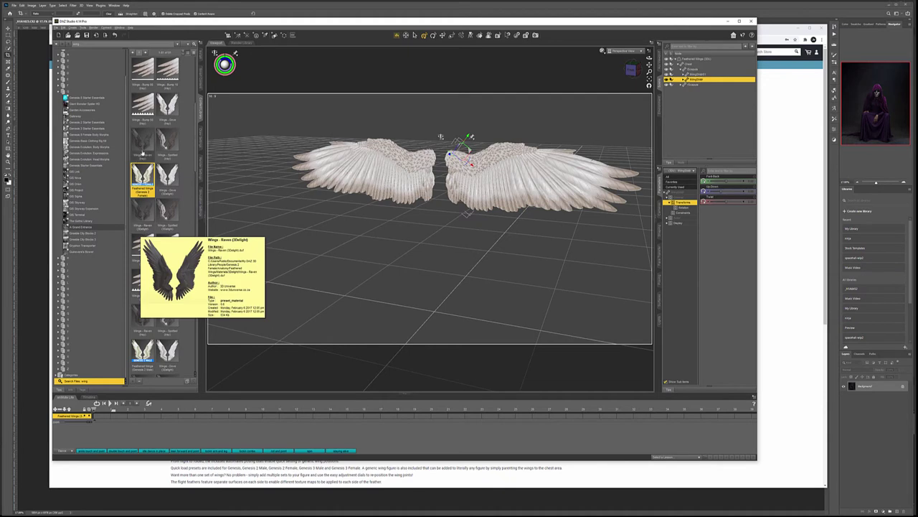
mouse_move(142, 156)
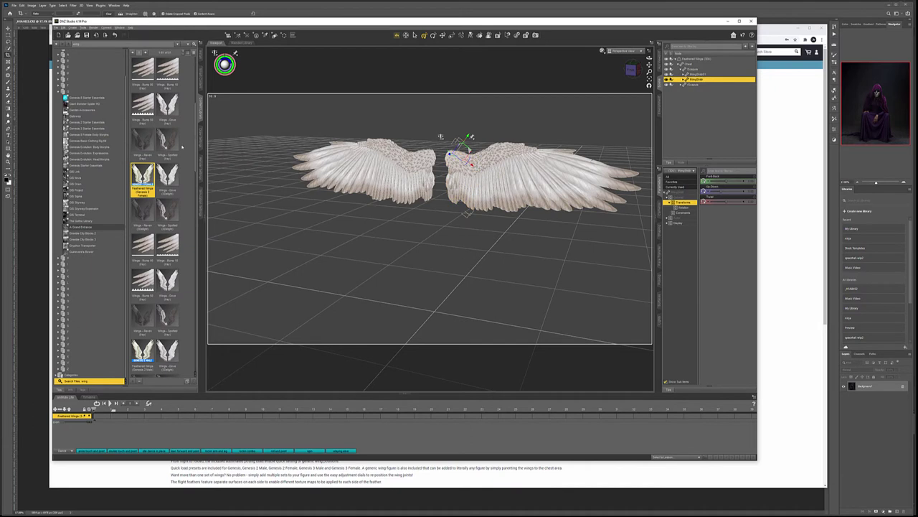
double_click(150, 148)
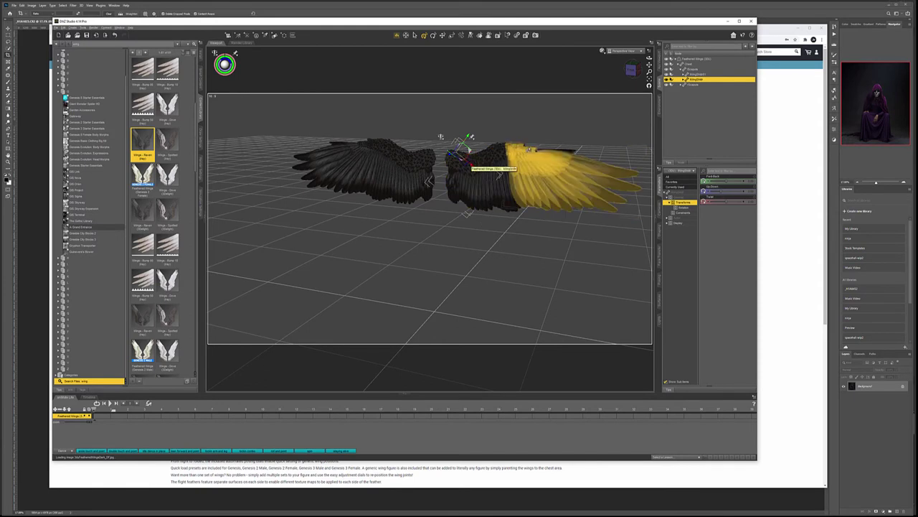
Pose the left wing by rotating its forearm section upward and bending the outer feather section sharply down.
left_click(486, 157)
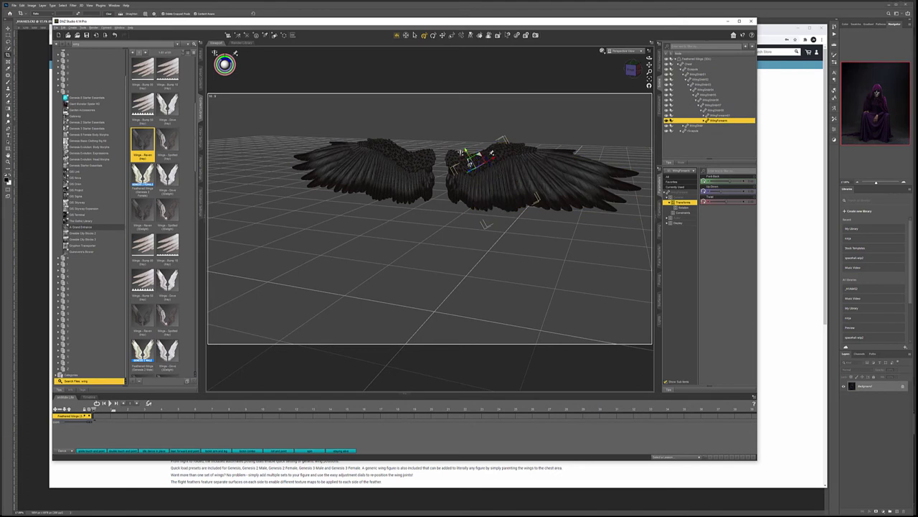
left_click(438, 174)
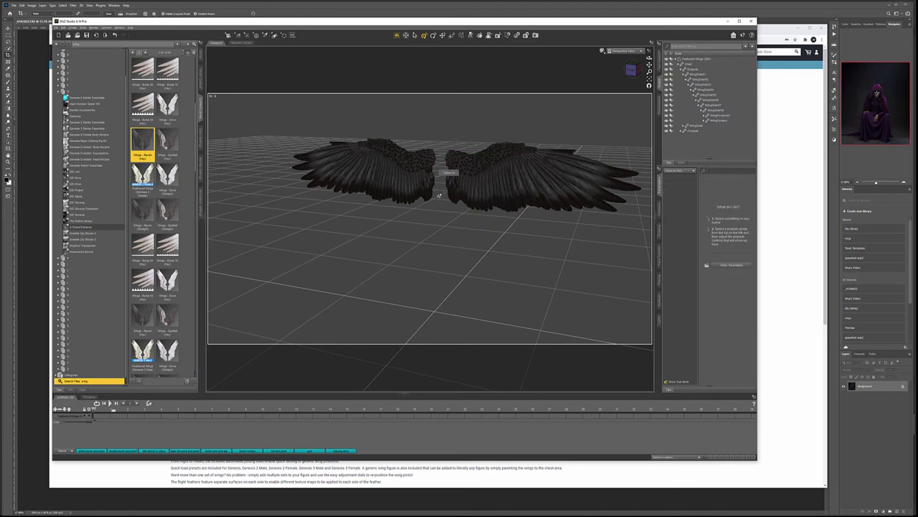
left_click_drag(634, 71, 657, 99)
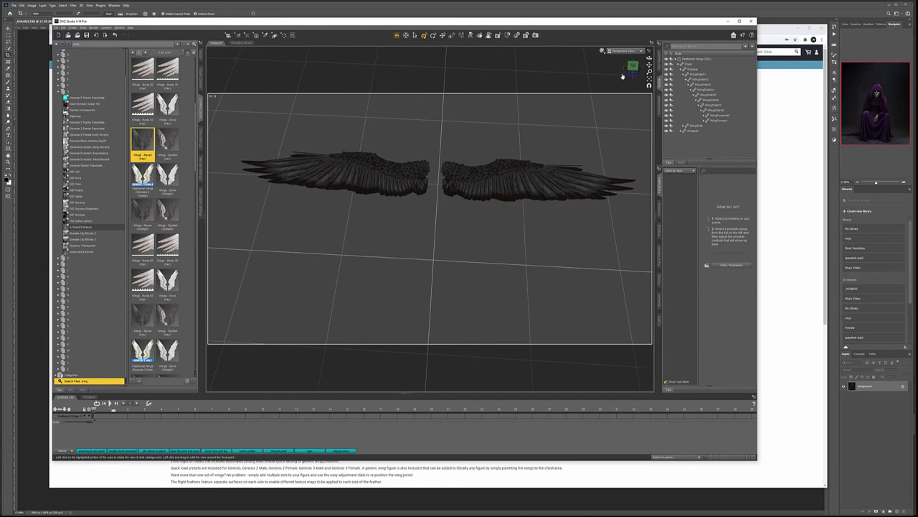
left_click(519, 206)
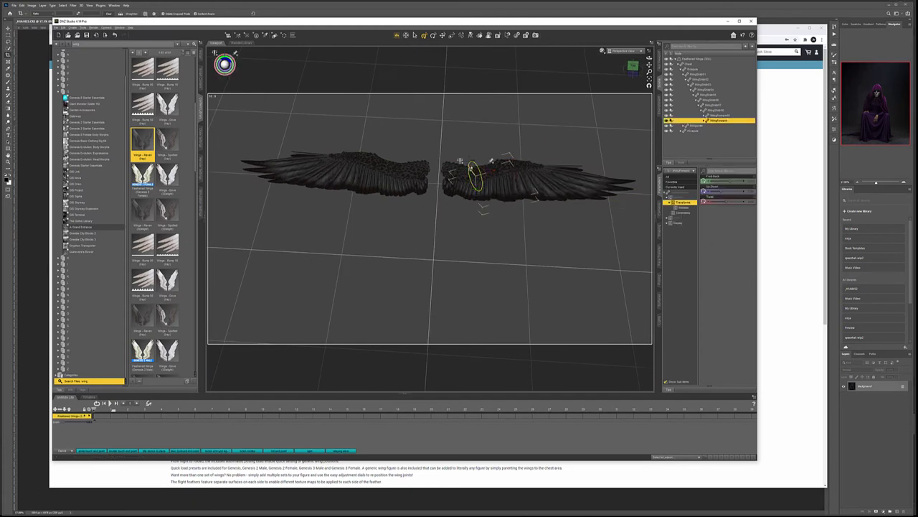
left_click_drag(490, 177, 486, 168)
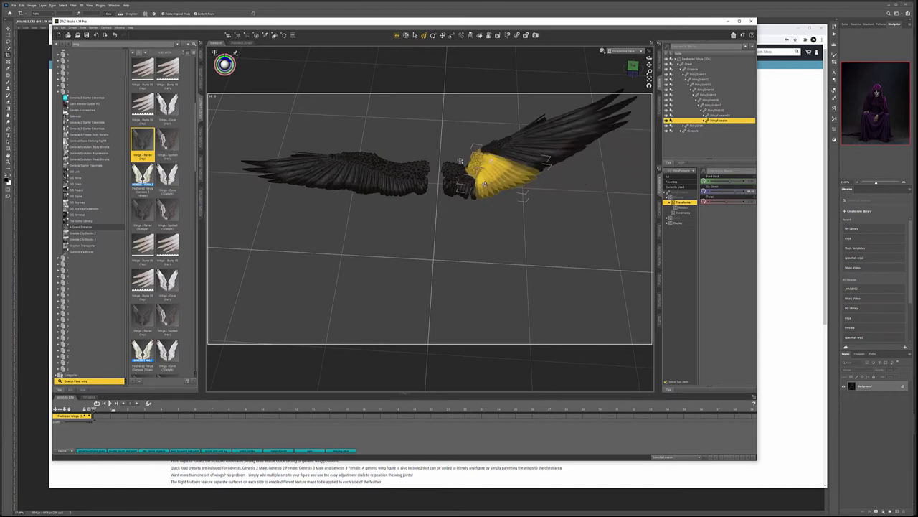
left_click(472, 136)
left_click_drag(499, 147, 493, 165)
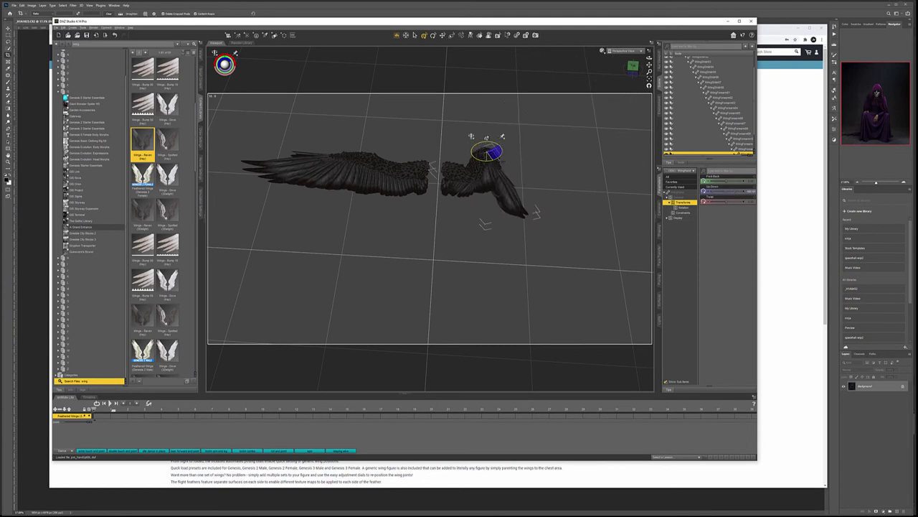
View the posed wings from slightly above, check the figure photo in Photoshop for comparison and return to DAZ Studio.
mouse_move(632, 69)
left_mouse_down()
mouse_move(567, 56)
mouse_move(631, 69)
left_mouse_up()
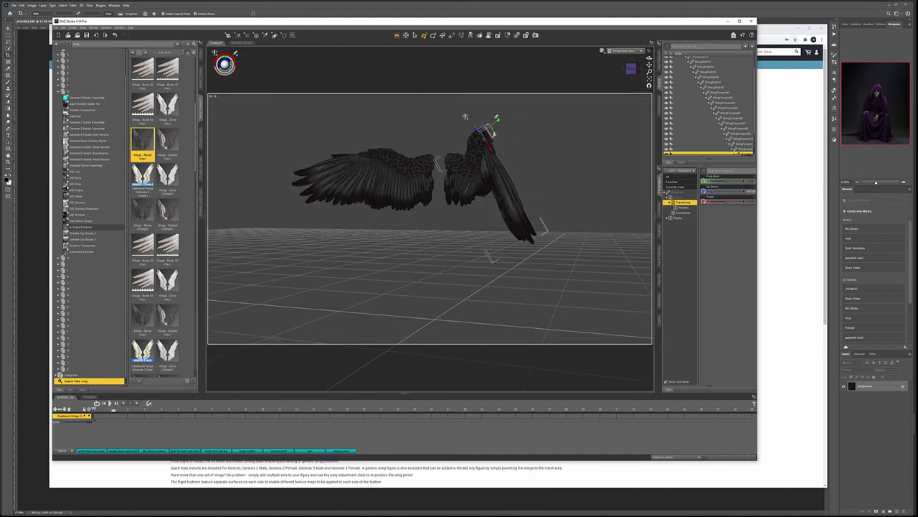
scroll(473, 199, "down", 5)
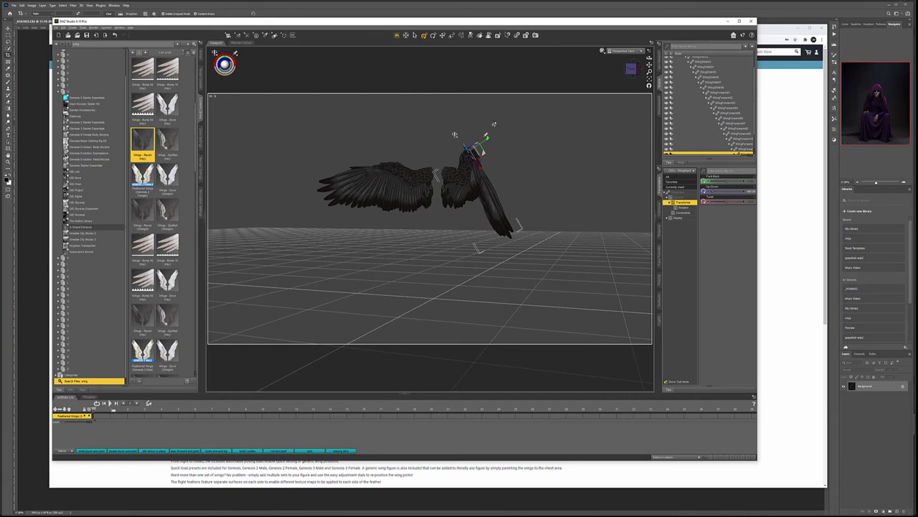
left_click_drag(632, 69, 488, 301)
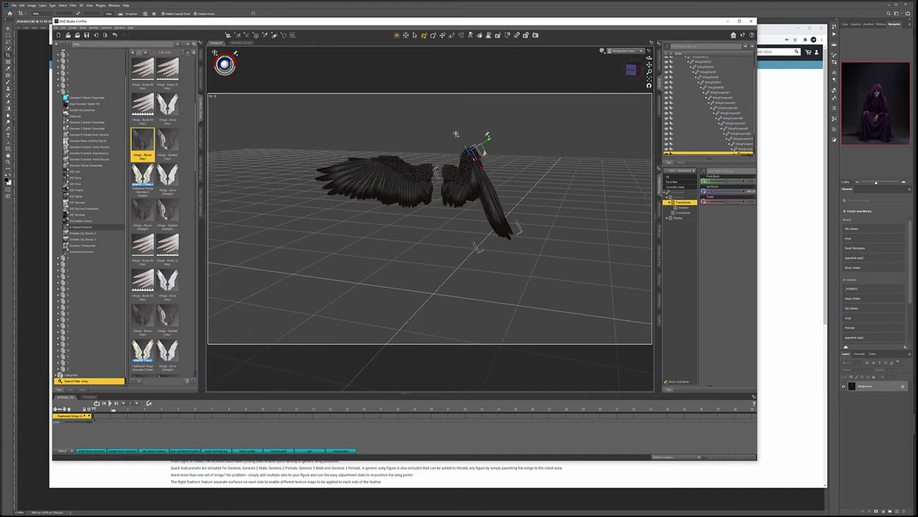
key("alt+Tab")
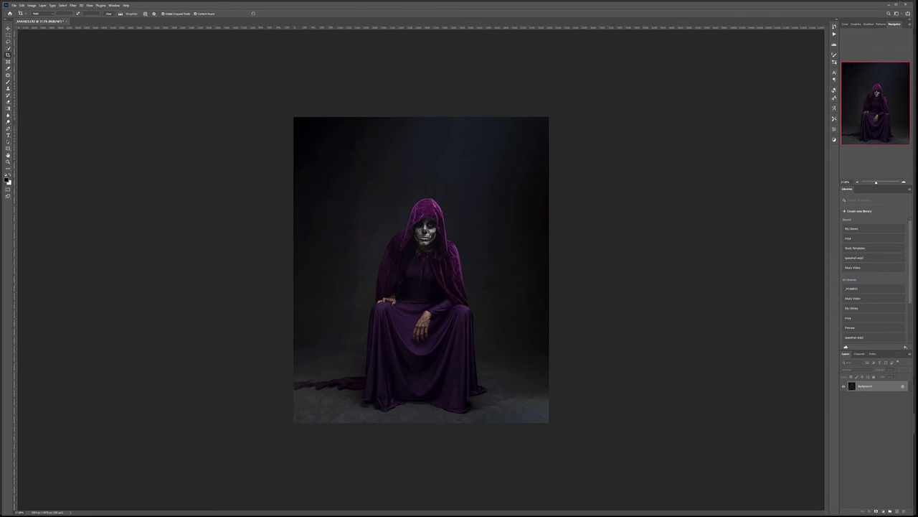
key("alt+Tab")
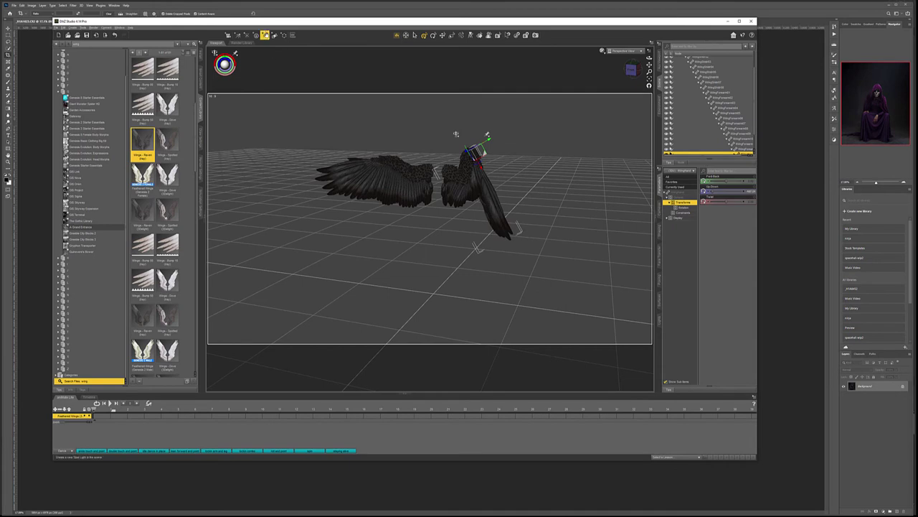
Create a new spotlight with the default name and set the viewport to look through it.
left_click(264, 35)
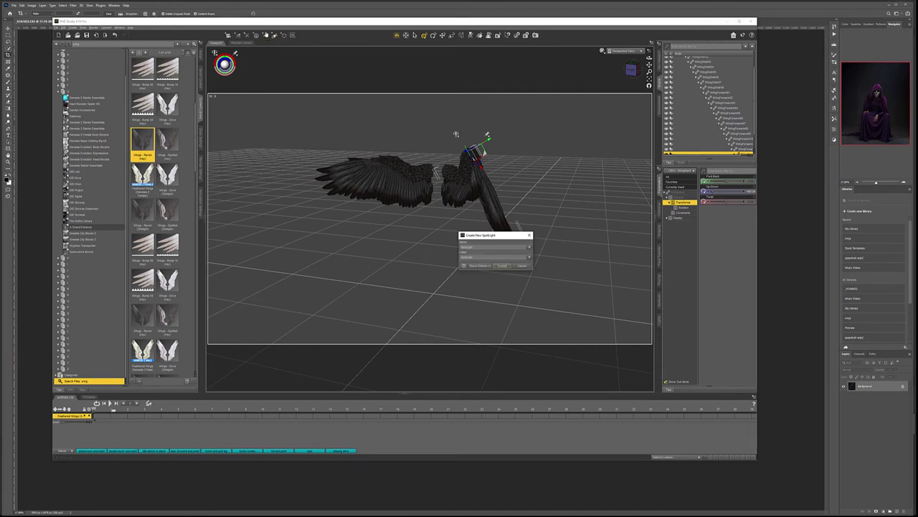
left_click(502, 265)
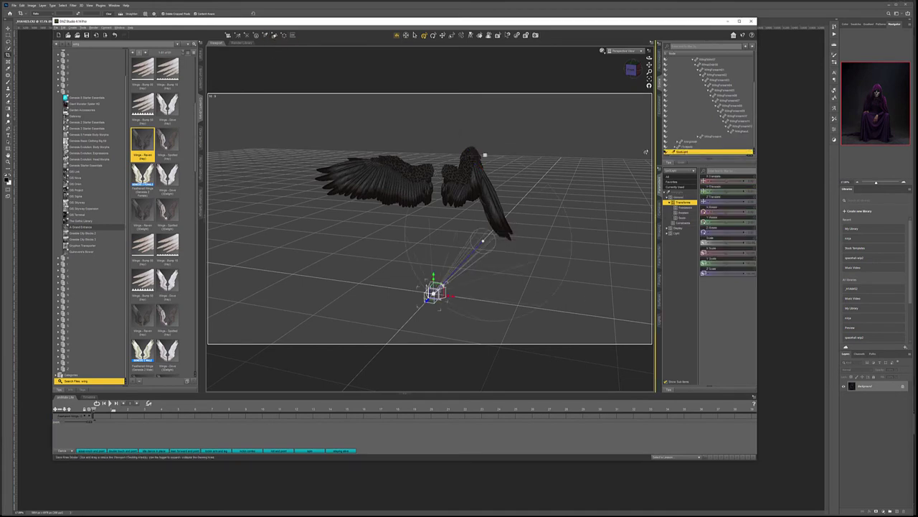
left_click(630, 51)
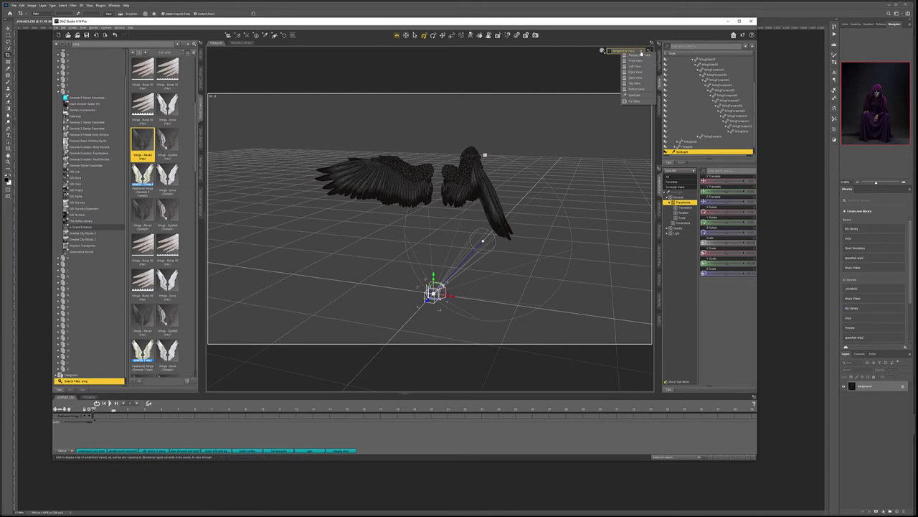
left_click(634, 93)
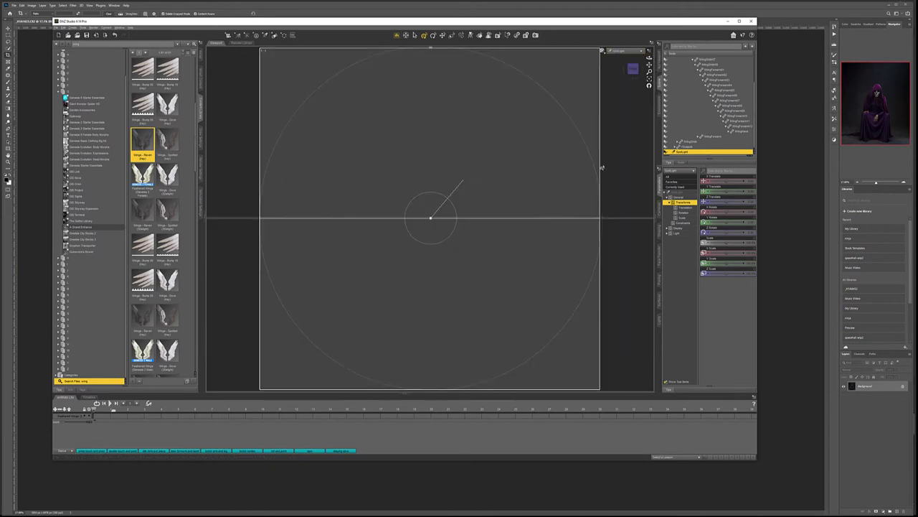
Reposition and aim the spotlight through its own view so it shines on both wings from above at an angle.
left_click_drag(649, 58, 650, 71)
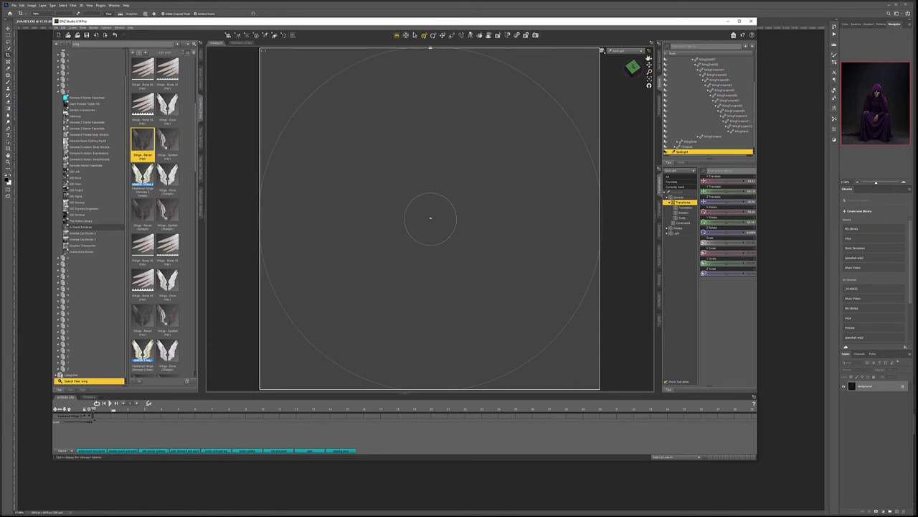
mouse_move(650, 58)
left_mouse_down()
mouse_move(632, 67)
mouse_move(633, 54)
mouse_move(638, 82)
mouse_move(650, 53)
left_mouse_up()
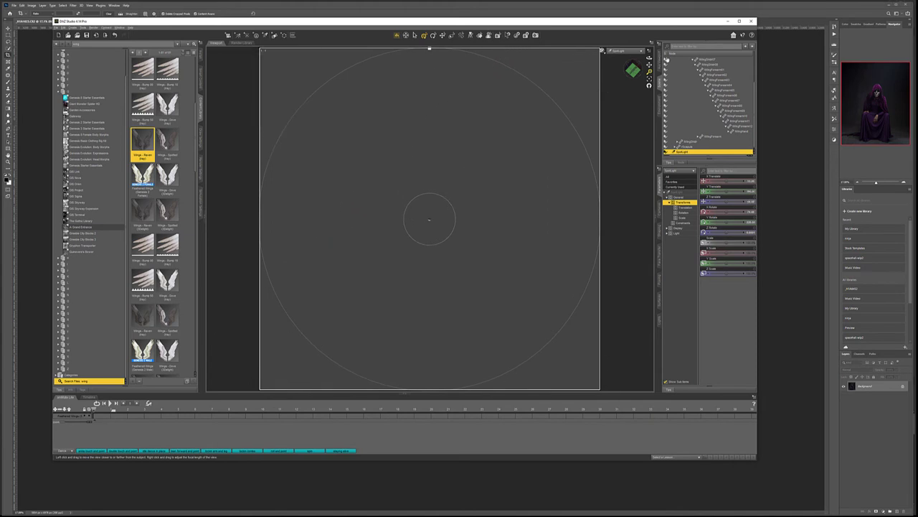
mouse_move(633, 70)
left_mouse_down()
mouse_move(630, 60)
mouse_move(637, 74)
mouse_move(649, 59)
mouse_move(645, 83)
mouse_move(643, 72)
left_mouse_up()
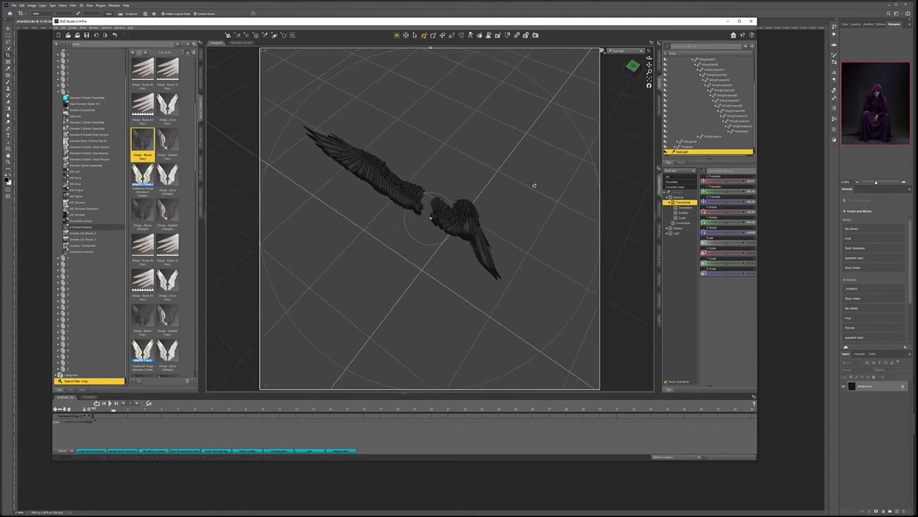
mouse_move(650, 71)
left_mouse_down()
mouse_move(645, 58)
mouse_move(638, 63)
left_mouse_up()
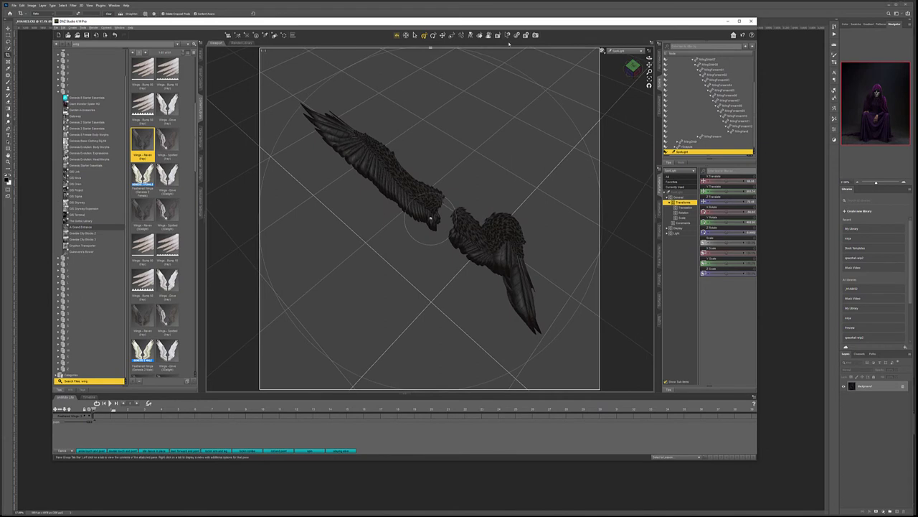
Create a new camera with the default name and set the viewport to look through it.
left_click(228, 35)
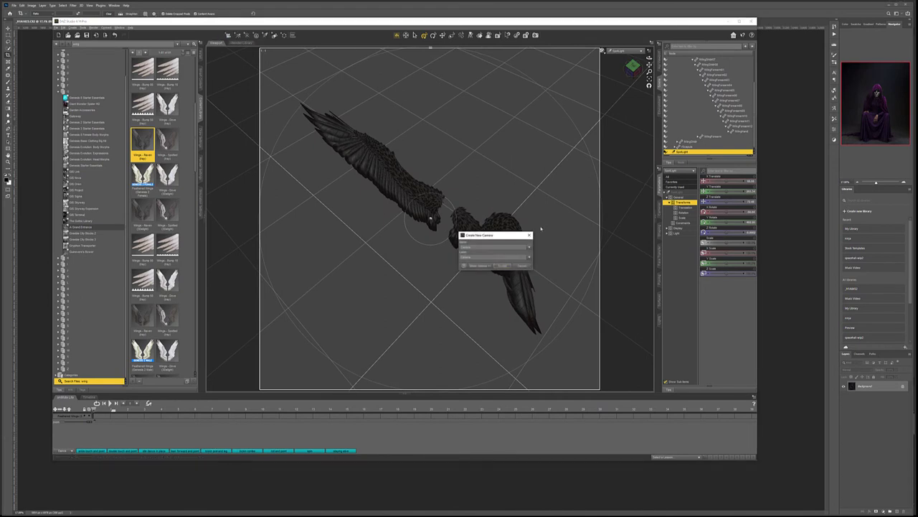
left_click(501, 265)
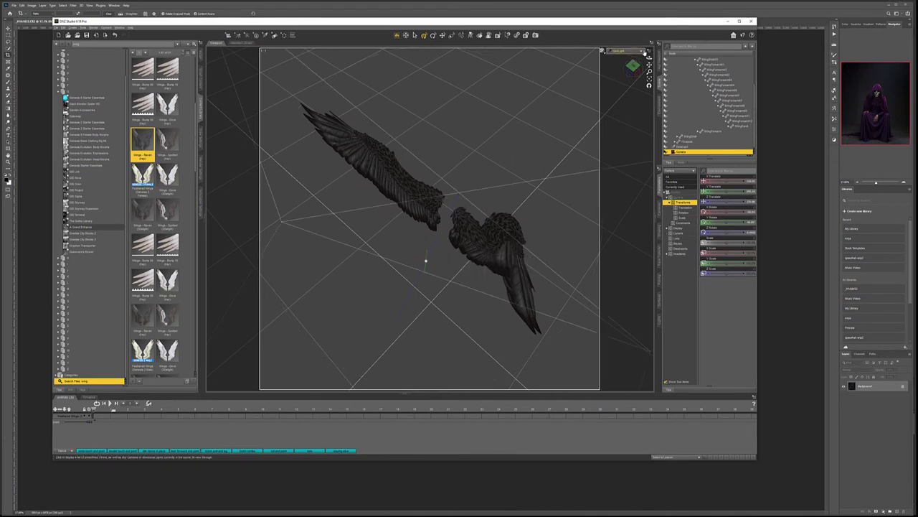
left_click(643, 51)
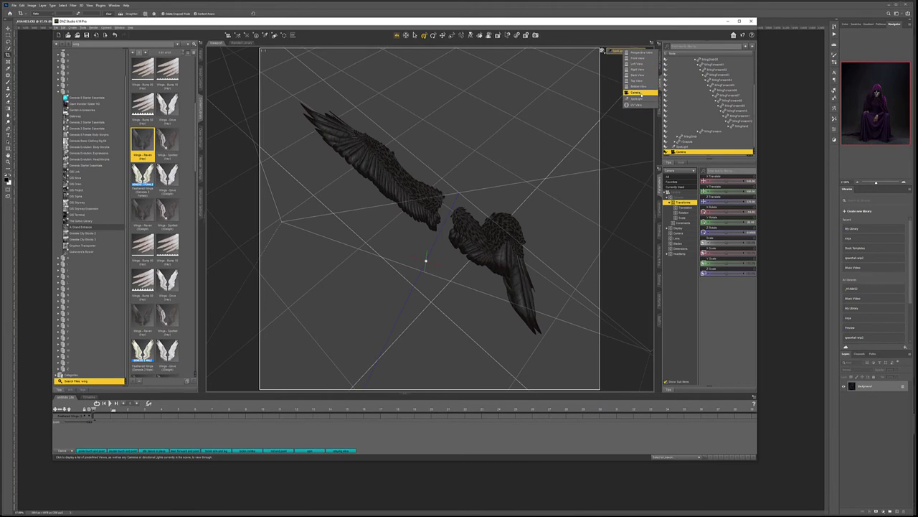
left_click(640, 92)
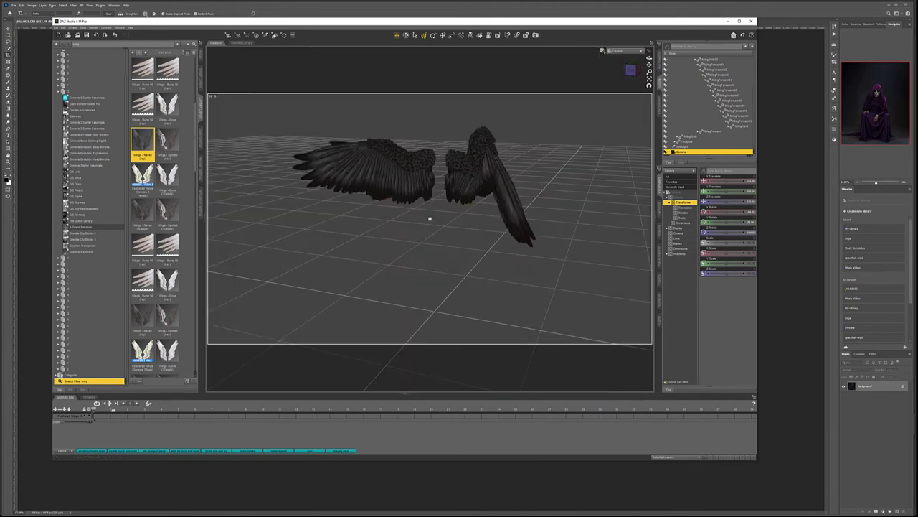
Compare with the figure photo in Photoshop, return to DAZ Studio and reframe the wings through the camera.
key("alt+Tab")
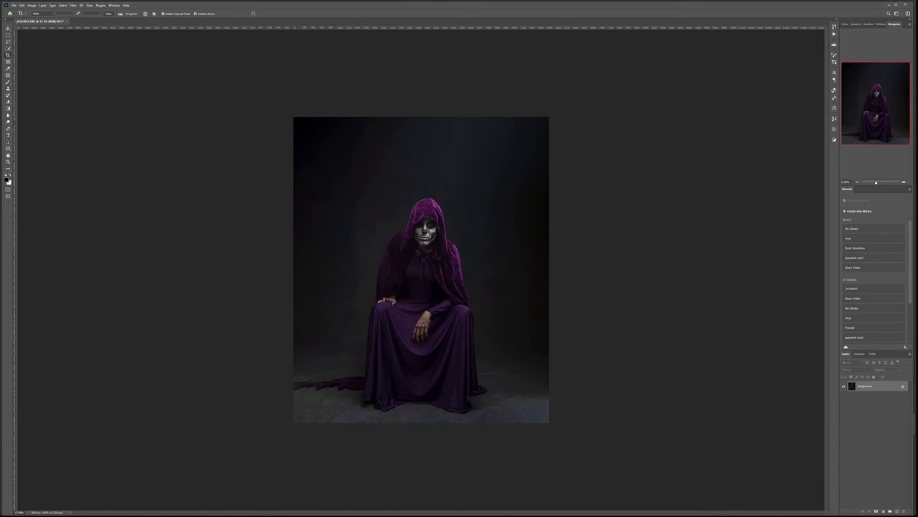
key("alt+Tab")
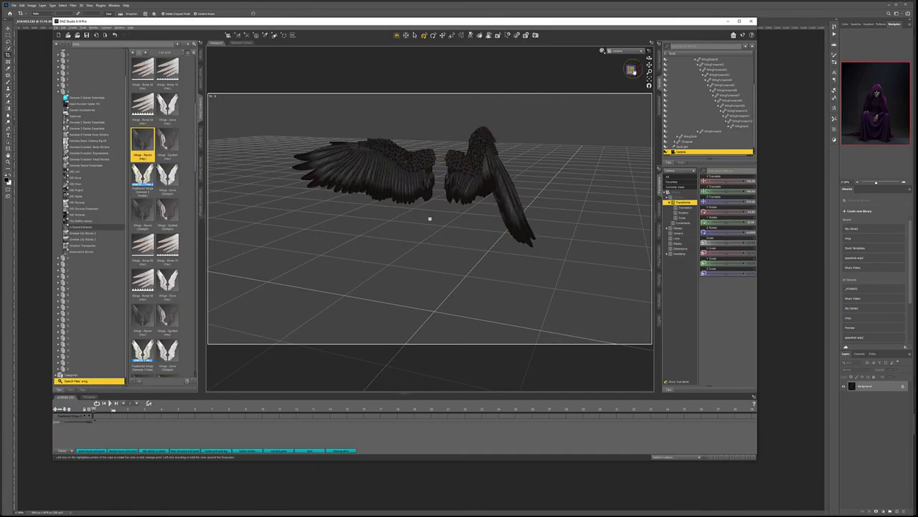
left_click_drag(650, 65, 604, 67)
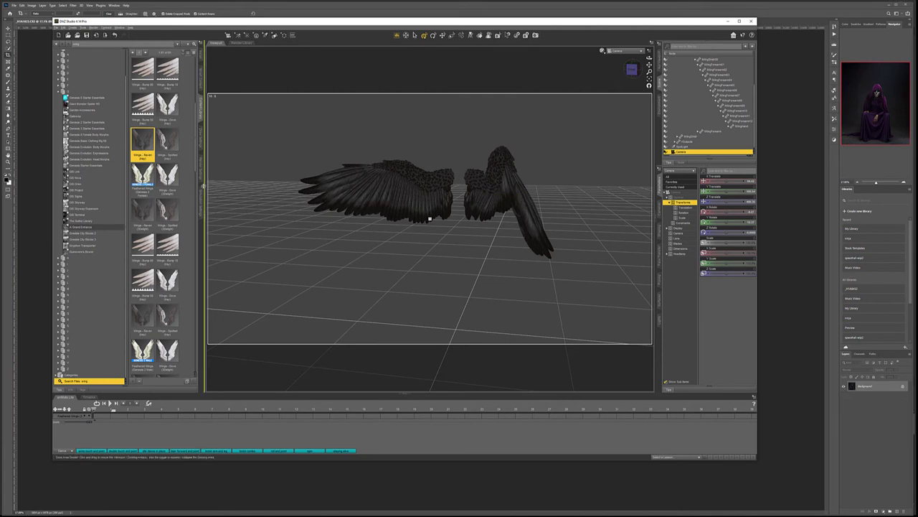
Open the global pixel size in the render dimension settings for editing, and switch to Photoshop.
left_click(200, 169)
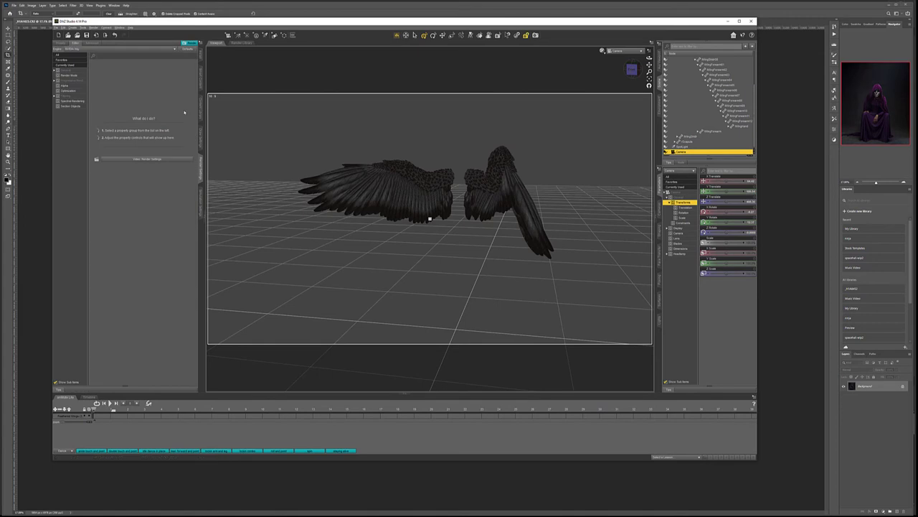
left_click(56, 71)
left_click(70, 74)
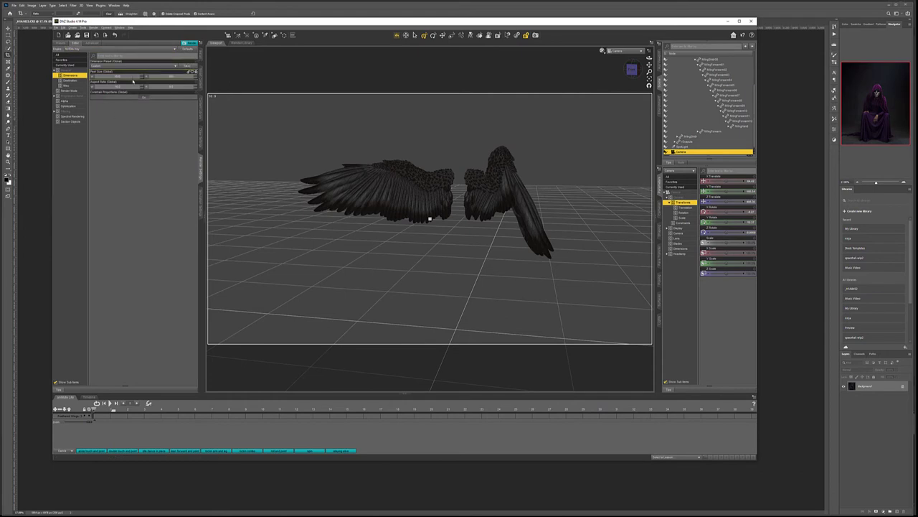
left_click(132, 77)
key("BackSpace")
left_click(727, 21)
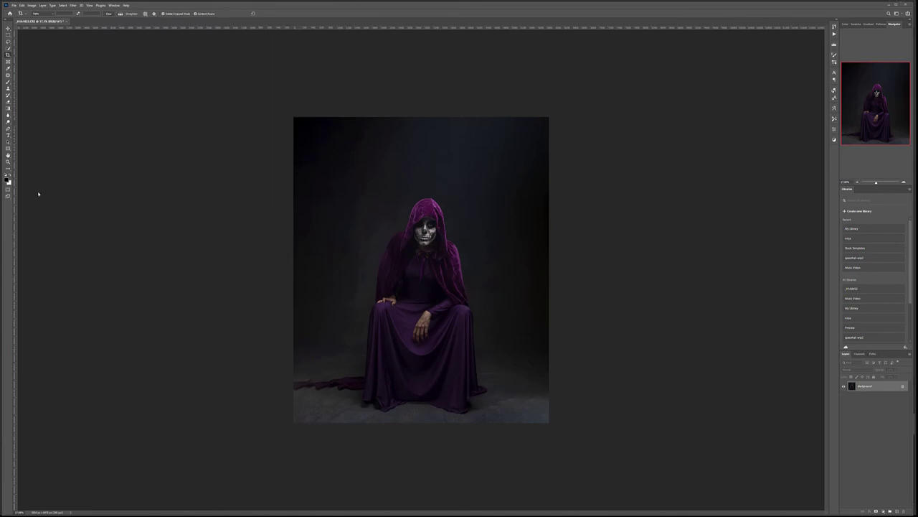
Place the wings render over the figure photo, enlarge it beyond both sides of the canvas and position it at the figure's shoulders.
left_click_drag(396, 151, 420, 215)
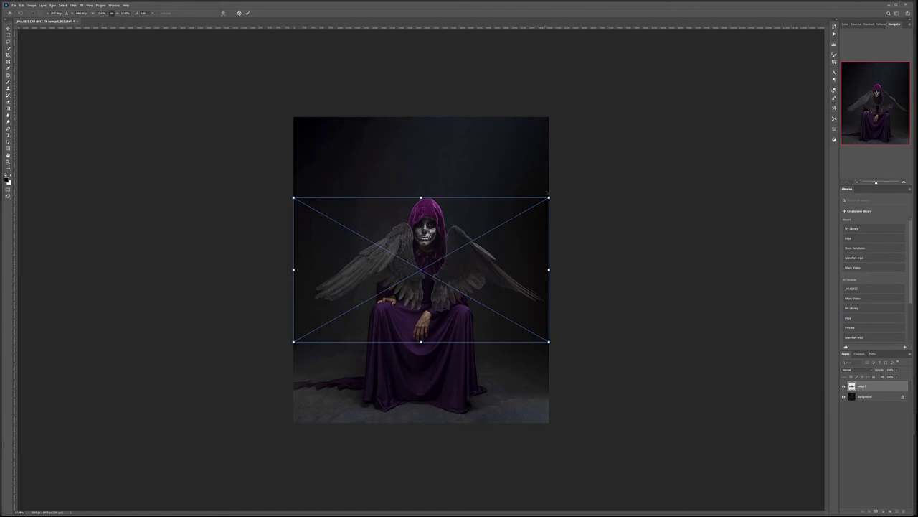
left_click_drag(549, 198, 748, 84)
left_click_drag(626, 173, 524, 187)
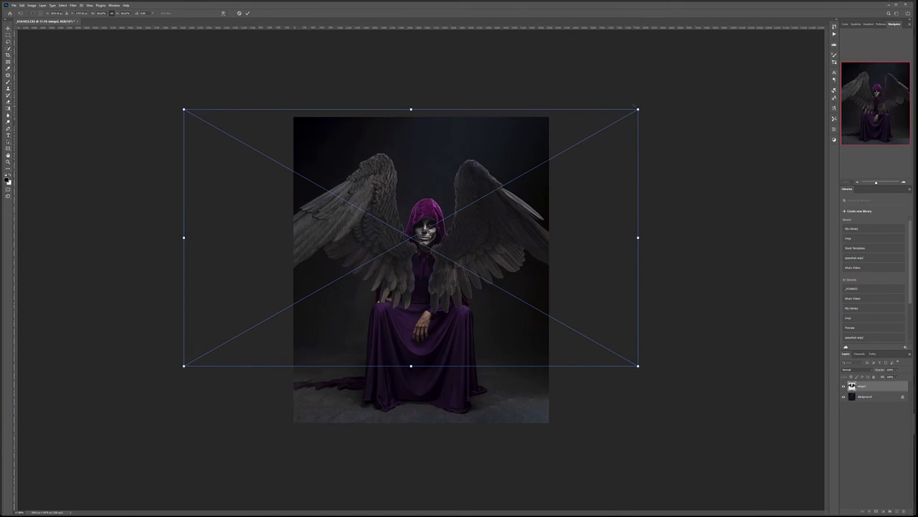
mouse_move(638, 110)
left_mouse_down()
mouse_move(644, 104)
mouse_move(631, 113)
left_mouse_up()
left_click_drag(547, 173, 543, 191)
key("Return")
Move the wings layer sideways until the entire left wing lies inside the canvas.
key("c")
left_click(7, 28)
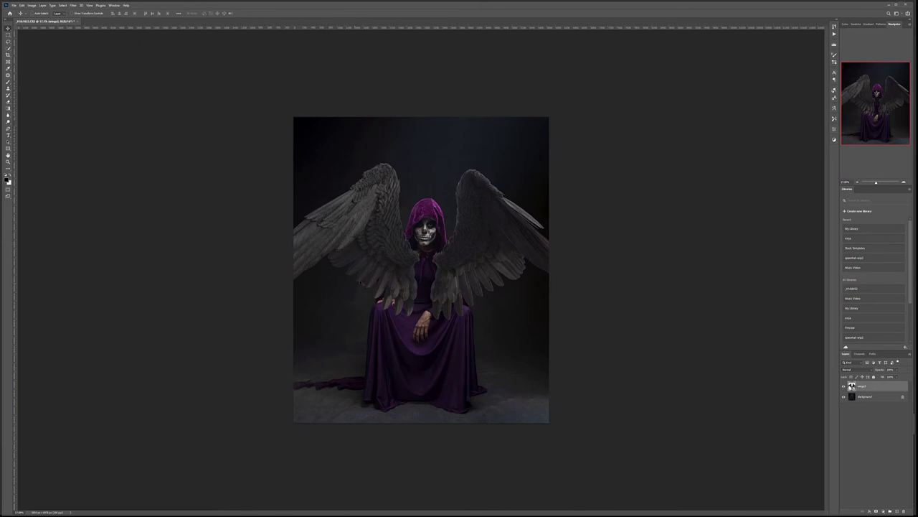
left_click_drag(507, 246, 384, 256)
left_click_drag(446, 245, 585, 223)
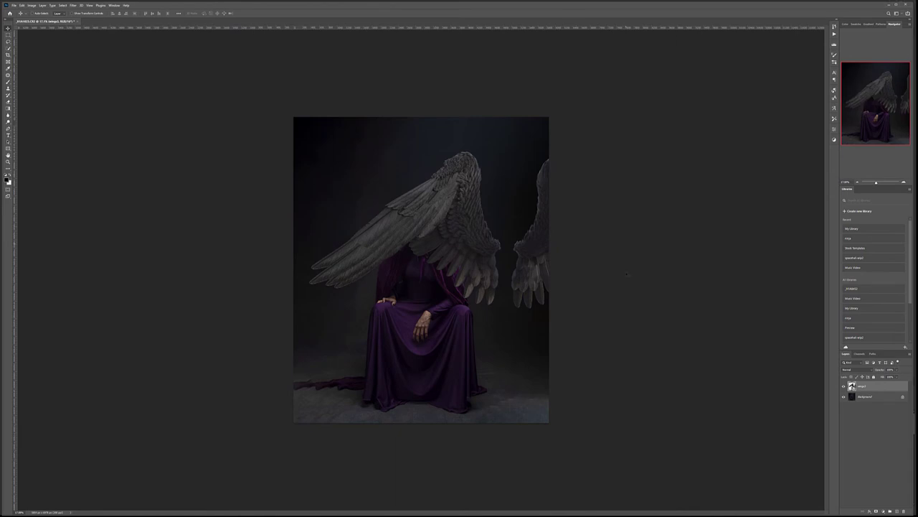
Mask the wings layer with a rectangular selection around the left wing so that only this wing shows.
left_click(8, 35)
left_click_drag(294, 117, 508, 430)
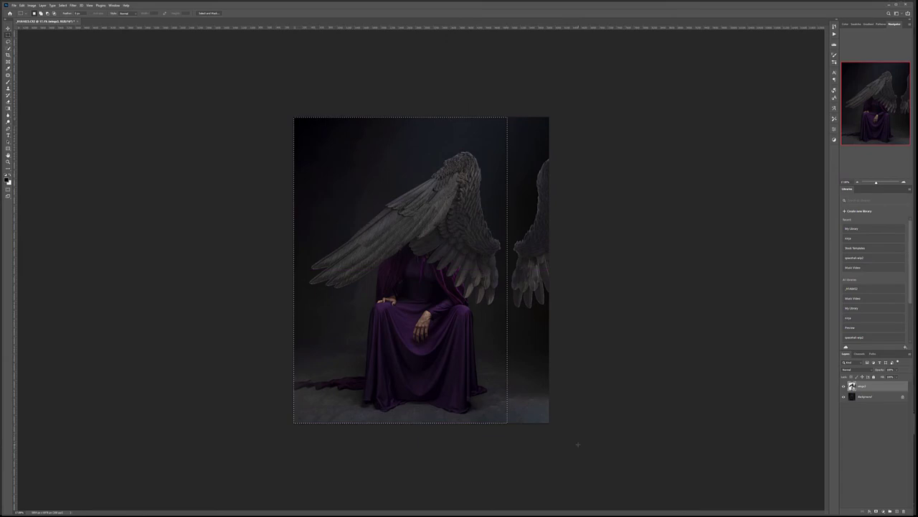
left_click(876, 511)
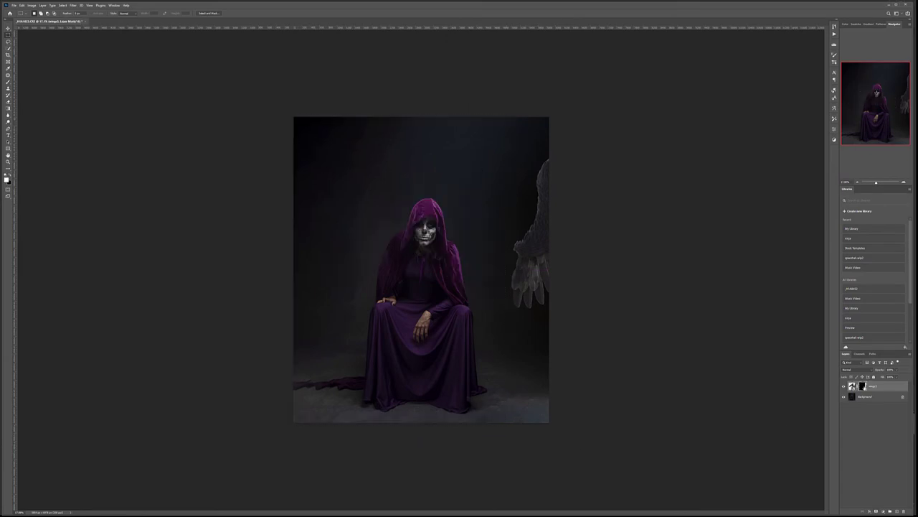
key("ctrl+i")
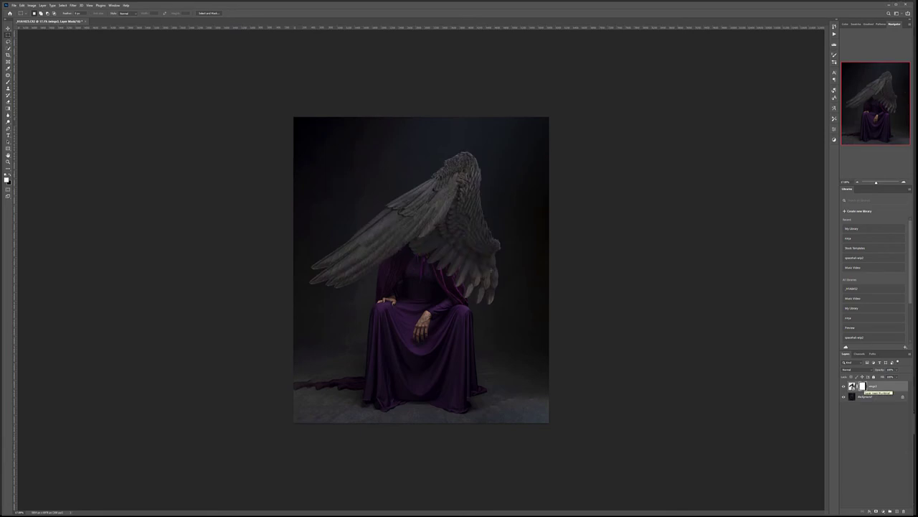
Nudge the masked wing down and left, duplicate its layer and flip the copy horizontally.
left_click(8, 29)
mouse_move(504, 234)
left_mouse_down()
mouse_move(475, 262)
mouse_move(487, 240)
mouse_move(501, 240)
left_mouse_up()
key("ctrl+j")
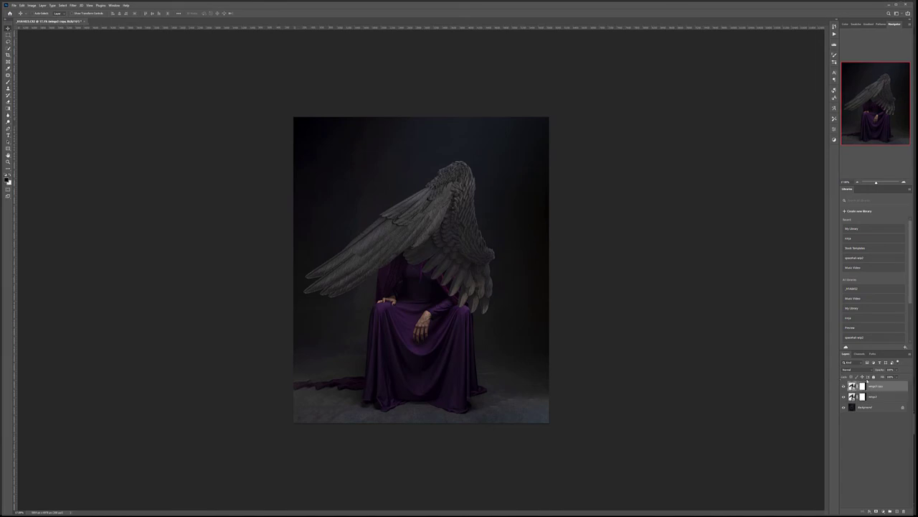
left_click(21, 5)
mouse_move(58, 123)
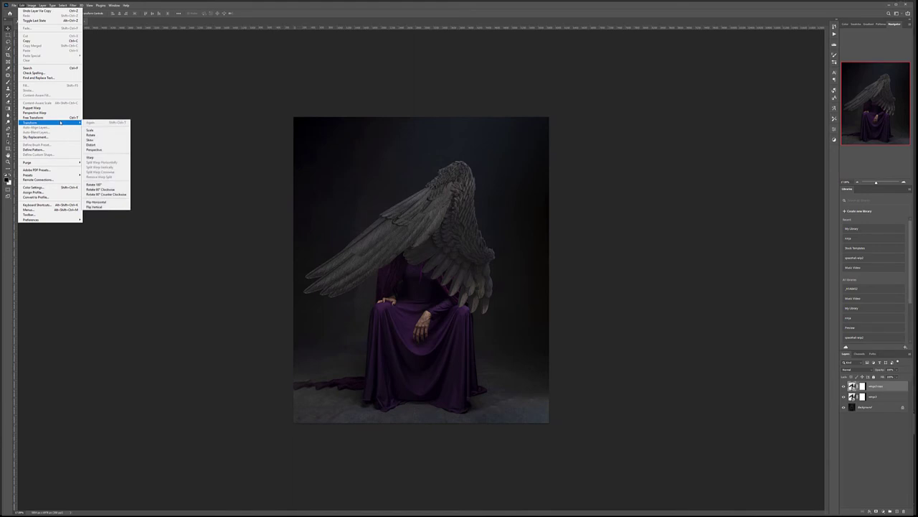
left_click(96, 201)
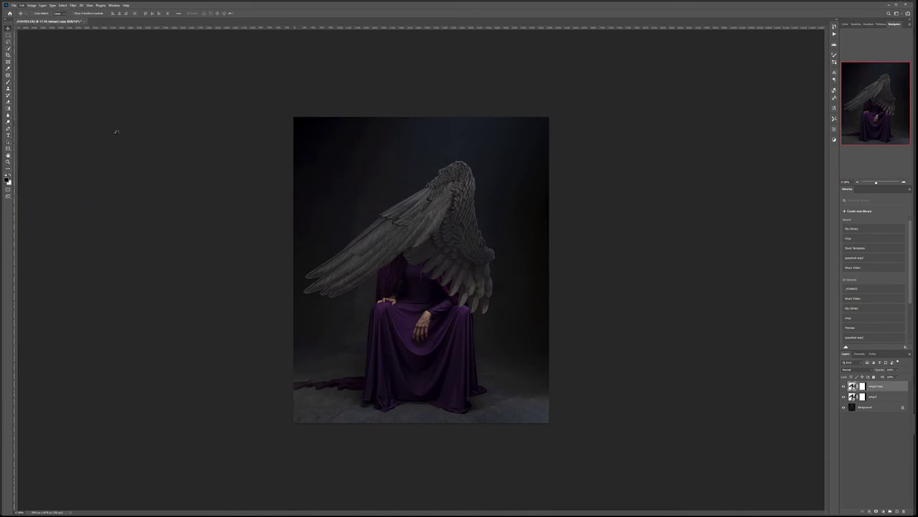
mouse_move(516, 247)
left_mouse_down()
mouse_move(369, 251)
mouse_move(553, 248)
mouse_move(514, 250)
left_mouse_up()
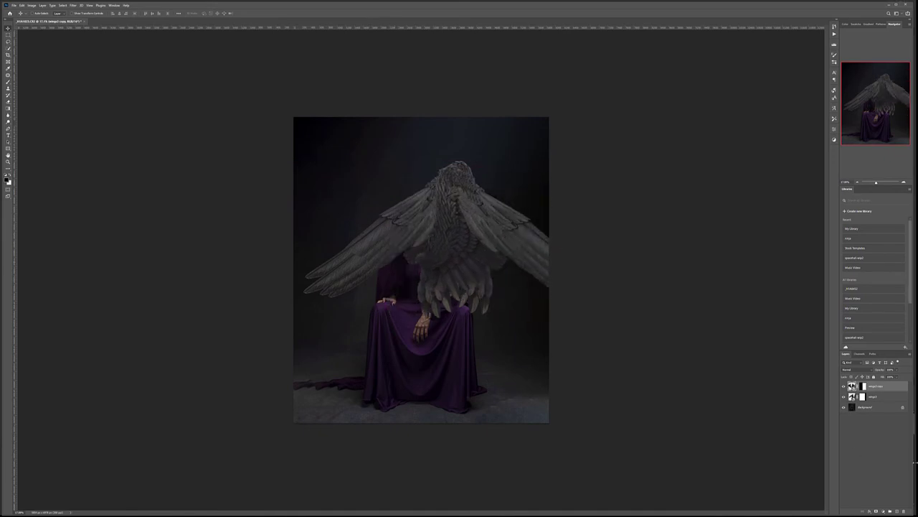
Move the original wing to the left of the figure and shift the flipped copy until its whole wing fits inside the canvas.
left_click(880, 398)
left_click_drag(414, 250, 345, 241)
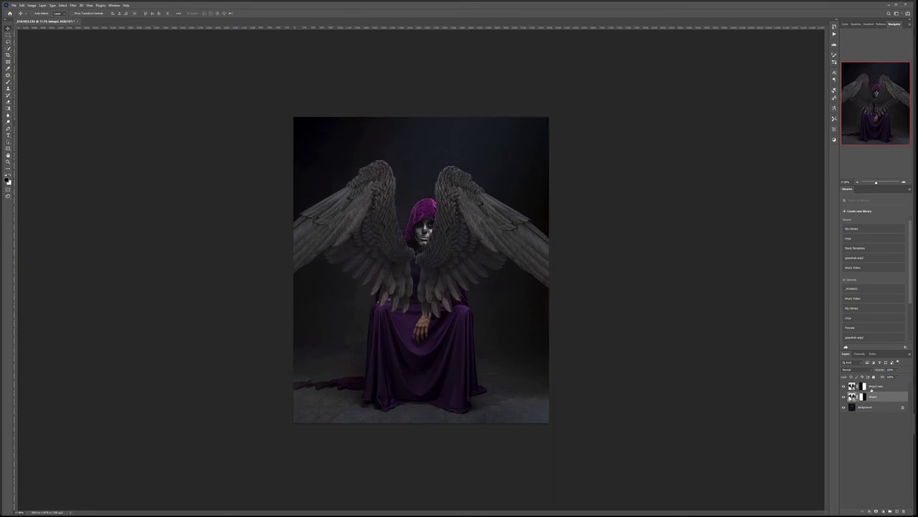
left_click(883, 388)
left_click_drag(442, 224, 462, 221)
left_click_drag(512, 198, 406, 195)
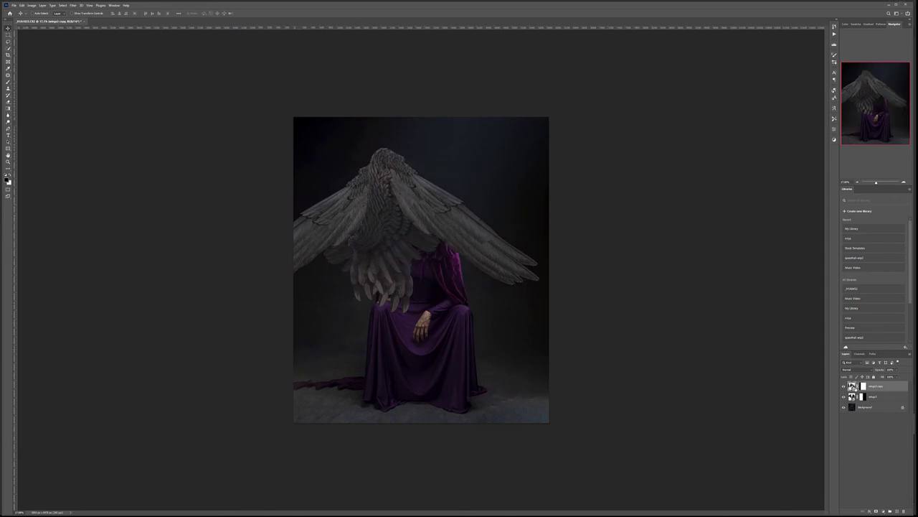
Rasterize the flipped wing copy and apply its layer mask.
right_click(853, 386)
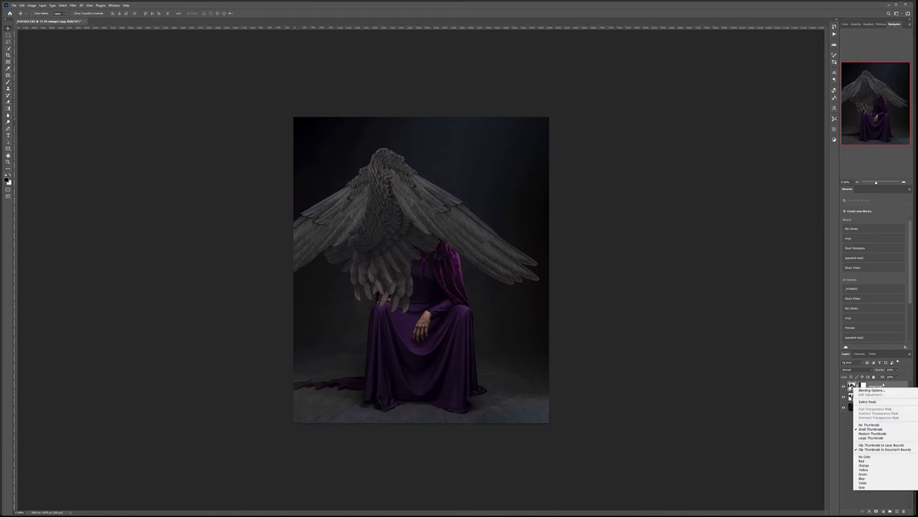
left_click(883, 385)
right_click(902, 385)
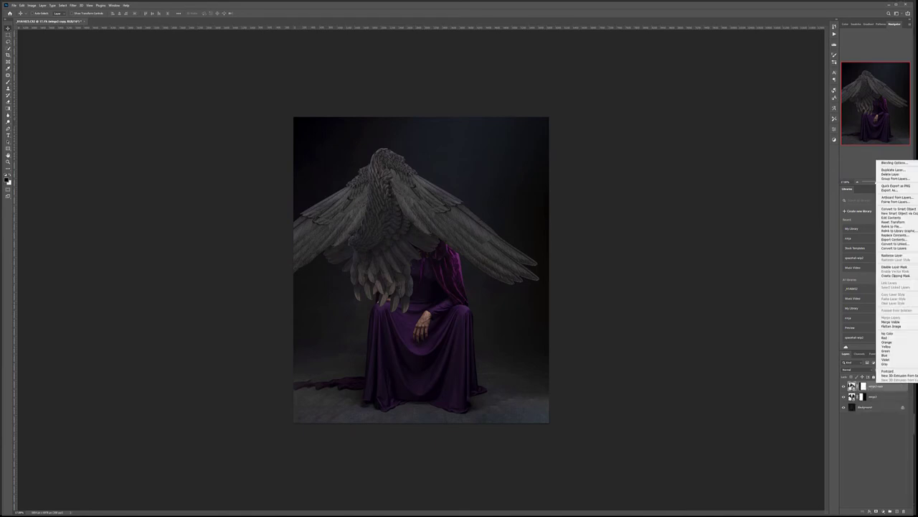
left_click(893, 256)
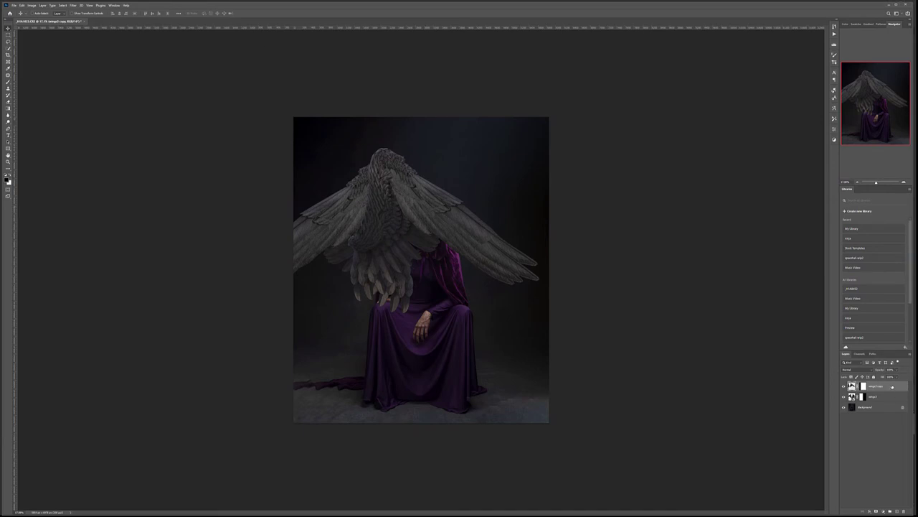
right_click(890, 388)
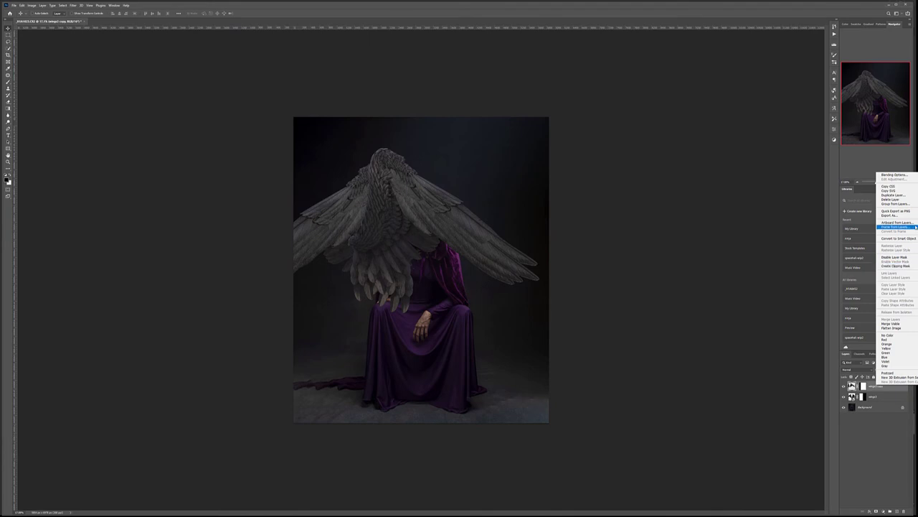
left_click(864, 387)
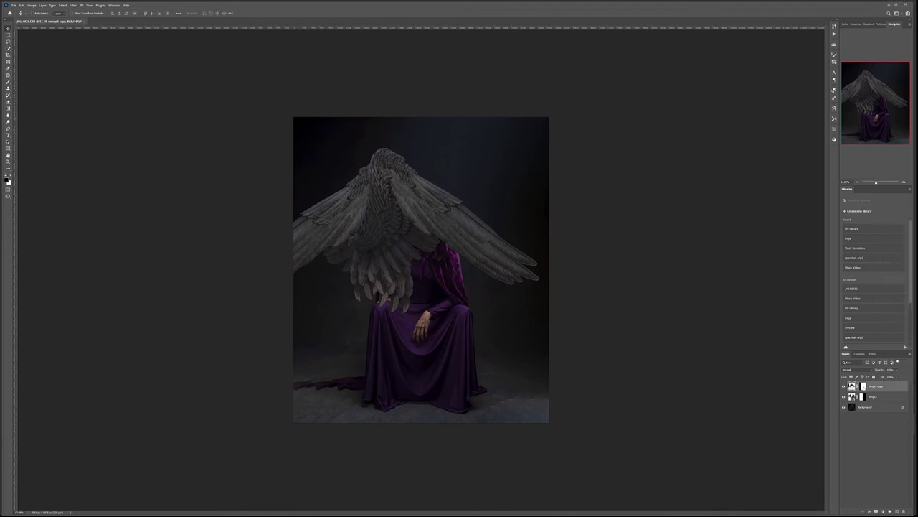
right_click(864, 386)
left_click(904, 402)
Move the flipped wing down slightly and rotate it clockwise so its feathers point more steeply down.
left_click_drag(394, 182, 400, 201)
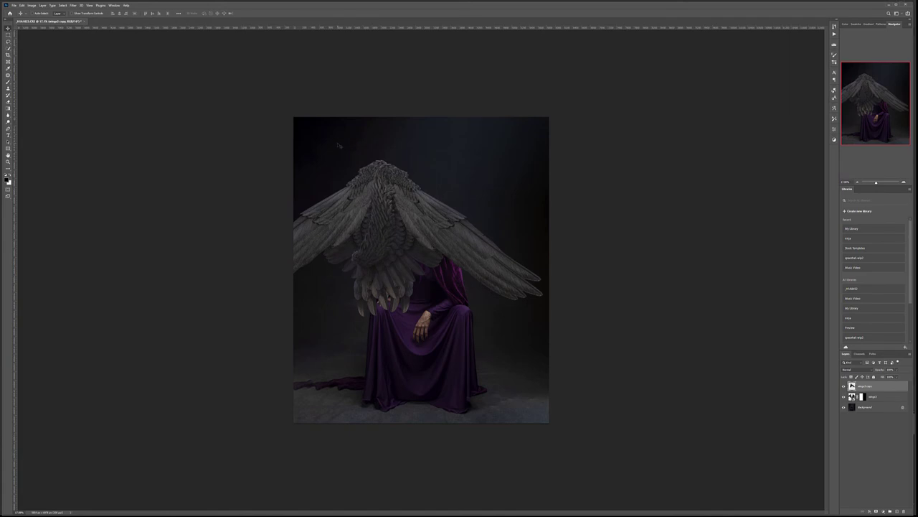
key("ctrl+t")
left_click_drag(563, 159, 593, 208)
left_click_drag(464, 210, 481, 229)
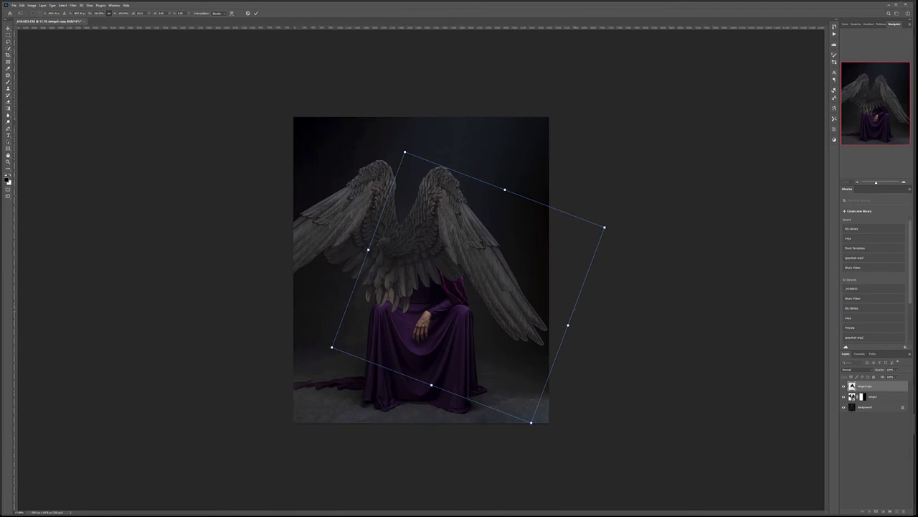
key("Return")
Narrow the flipped wing horizontally with Free Transform and shift it lower over the figure.
key("ctrl+t")
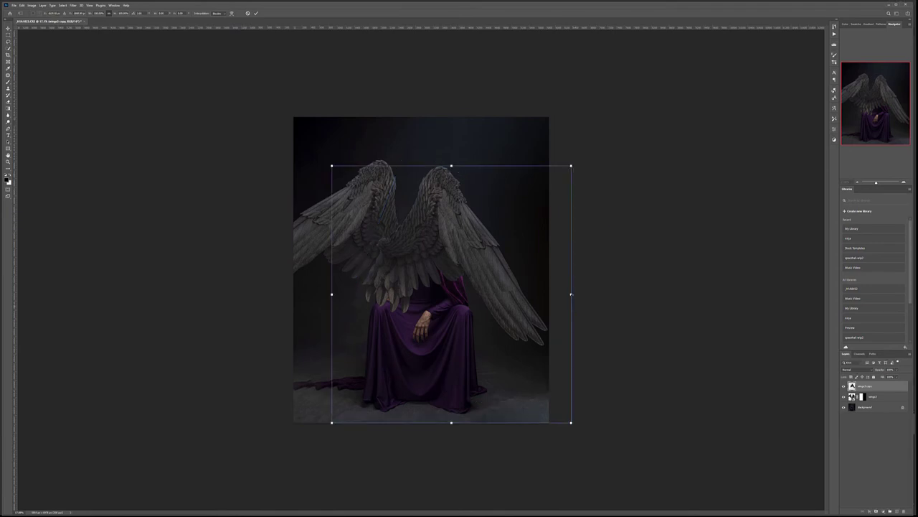
left_click_drag(571, 293, 534, 292)
key("Return")
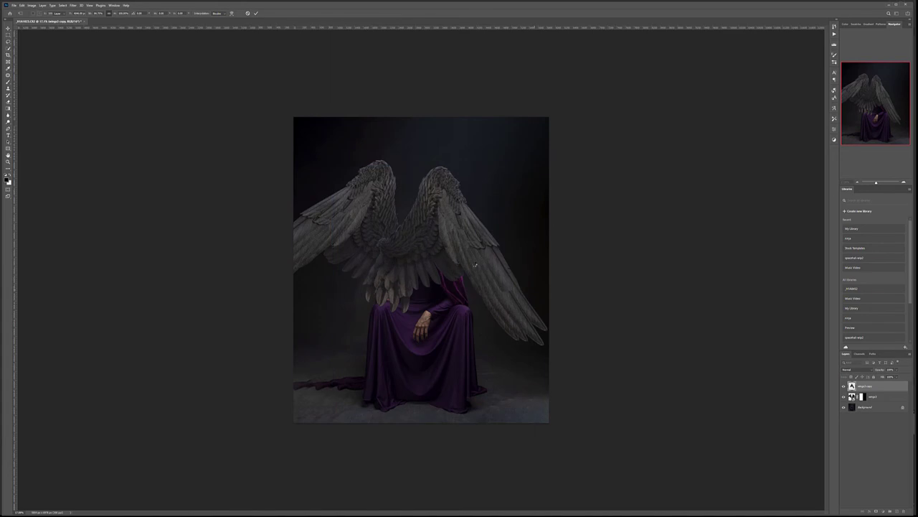
left_click_drag(480, 257, 495, 267)
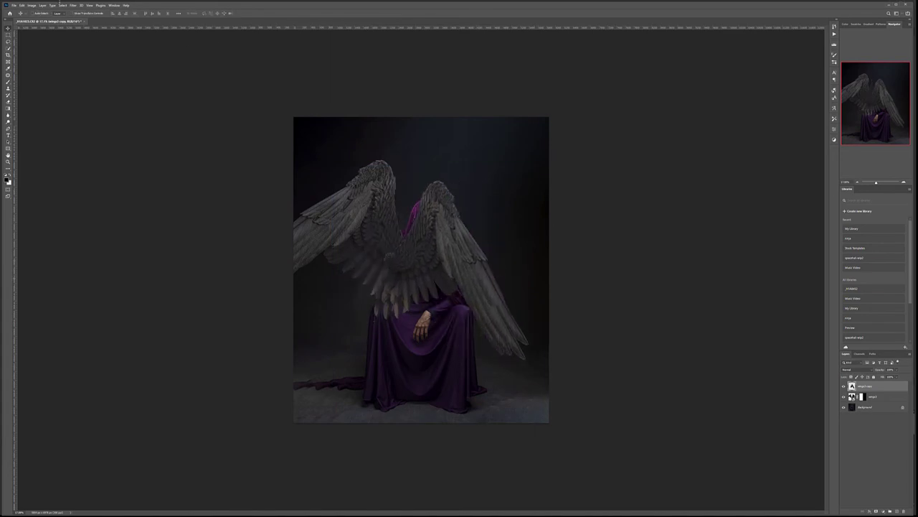
Puppet Warp the flipped wing, pulling its outer edge inward above the tip so the long feathers curve outward.
left_click(21, 5)
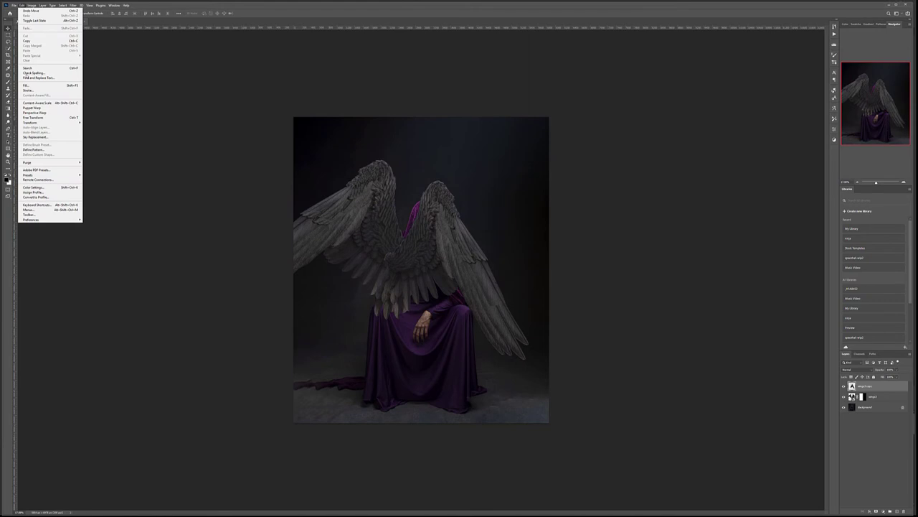
left_click(32, 108)
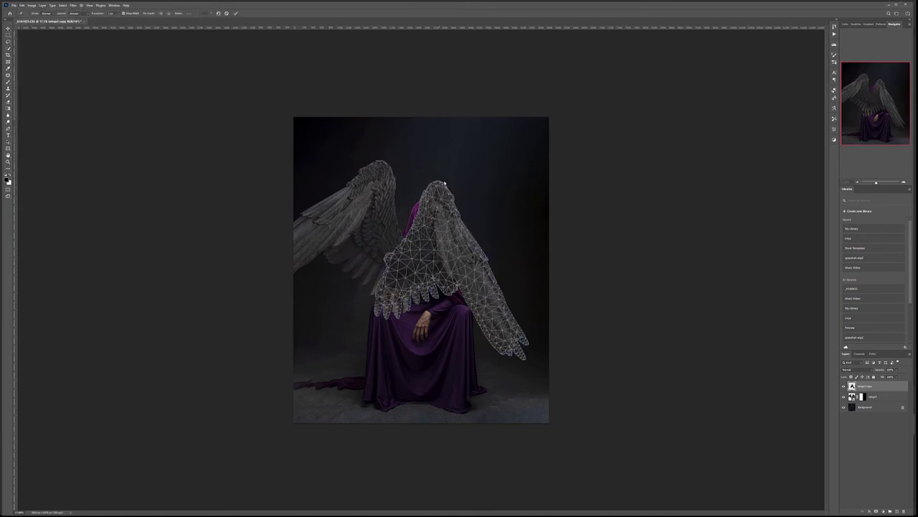
left_click(437, 187)
mouse_move(484, 267)
left_mouse_down()
mouse_move(493, 258)
mouse_move(475, 273)
left_mouse_up()
left_click(466, 249)
left_click_drag(466, 249, 464, 246)
left_click(501, 316)
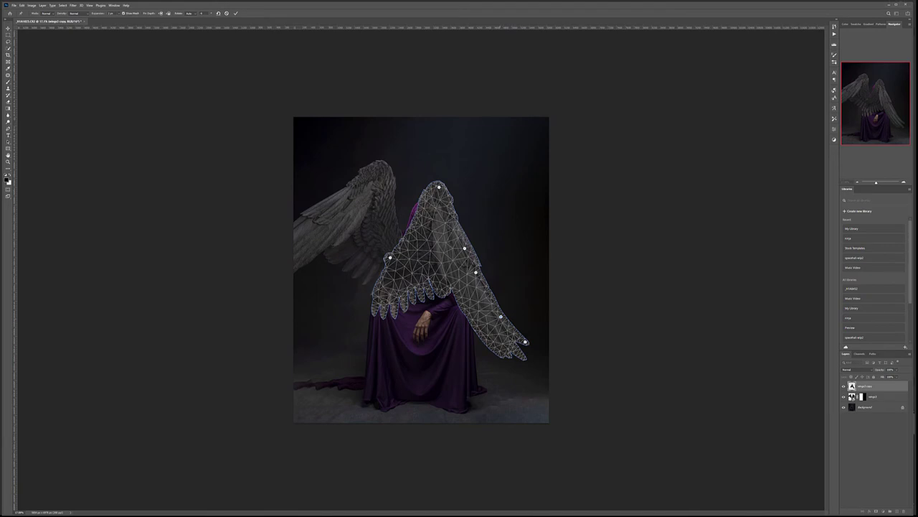
left_click_drag(501, 316, 482, 300)
left_click(486, 298)
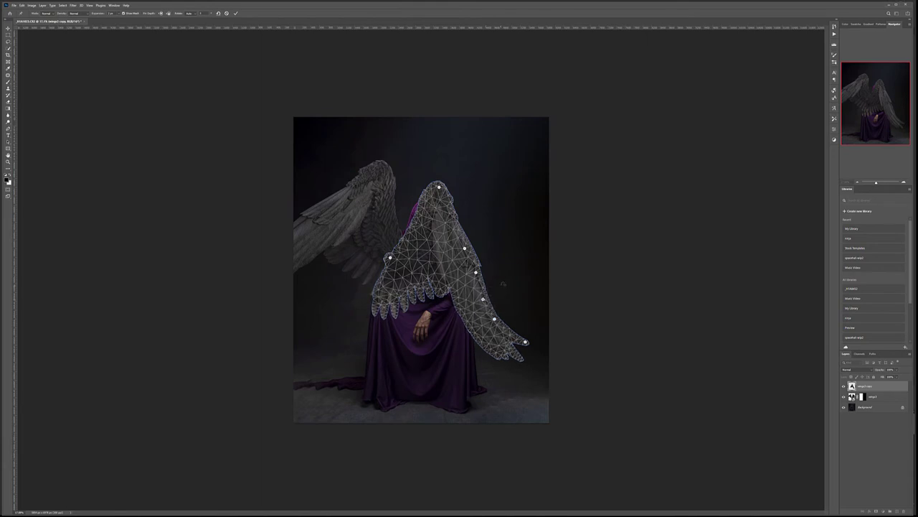
key("Return")
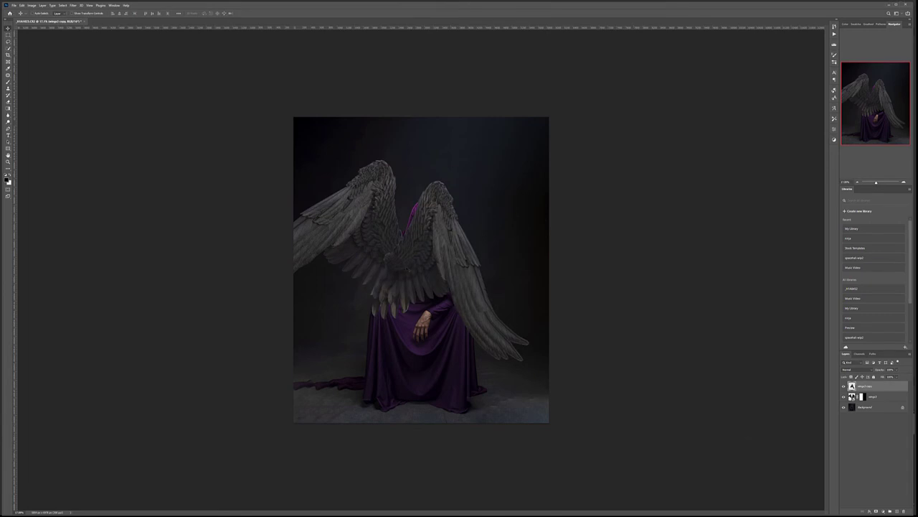
Hide the original wing layer, duplicate the warped wing and flip the duplicate horizontally.
left_click(844, 396)
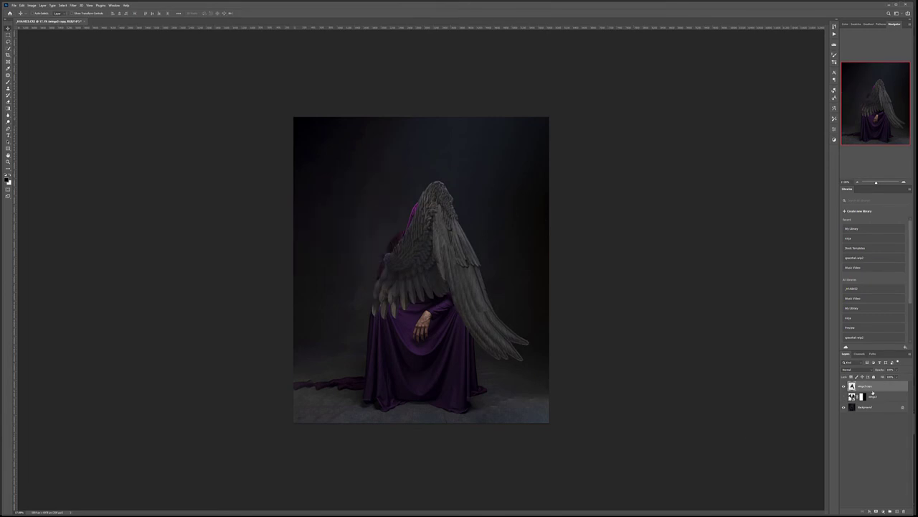
key("ctrl+j")
left_click(22, 5)
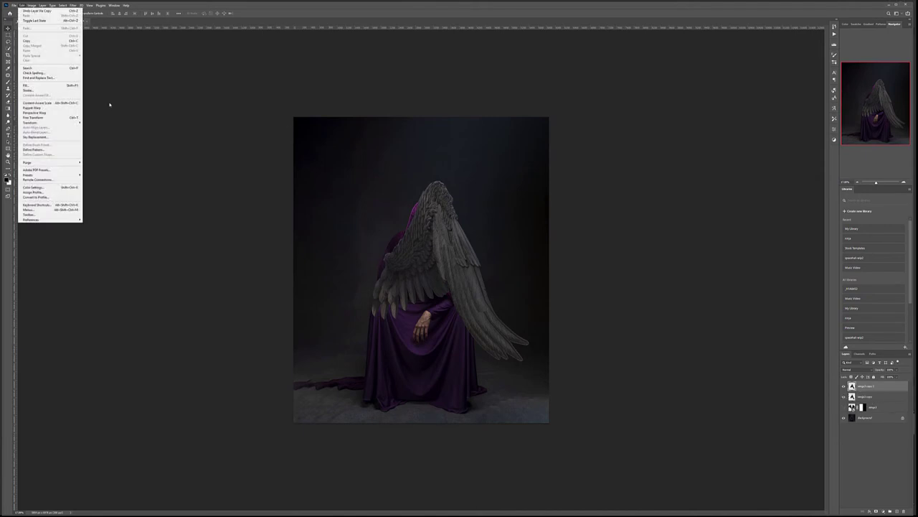
mouse_move(43, 122)
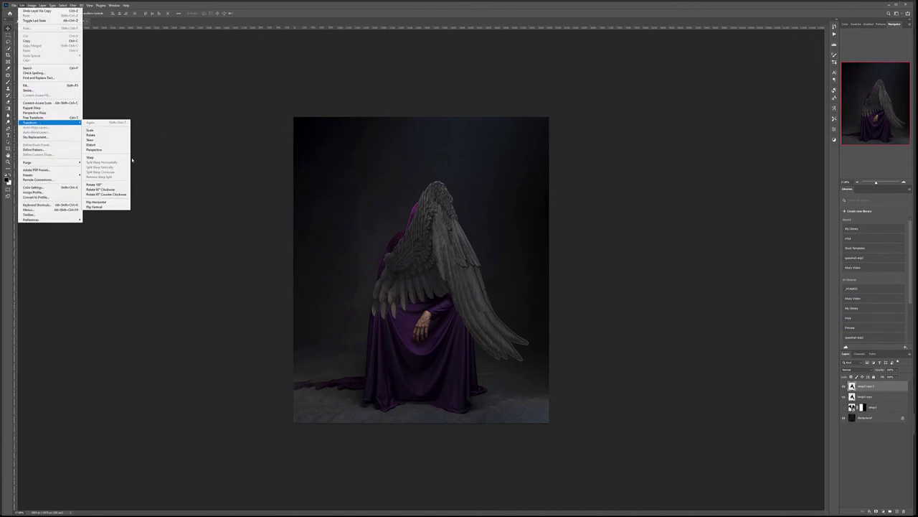
left_click(100, 202)
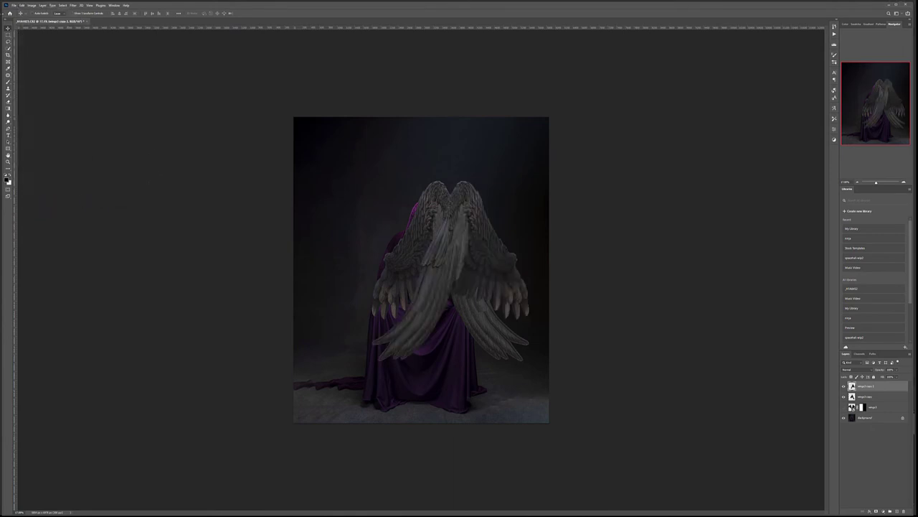
Position the two mirrored wings symmetrically on either side of the figure so the hood and face are clear.
left_click_drag(529, 248, 446, 239)
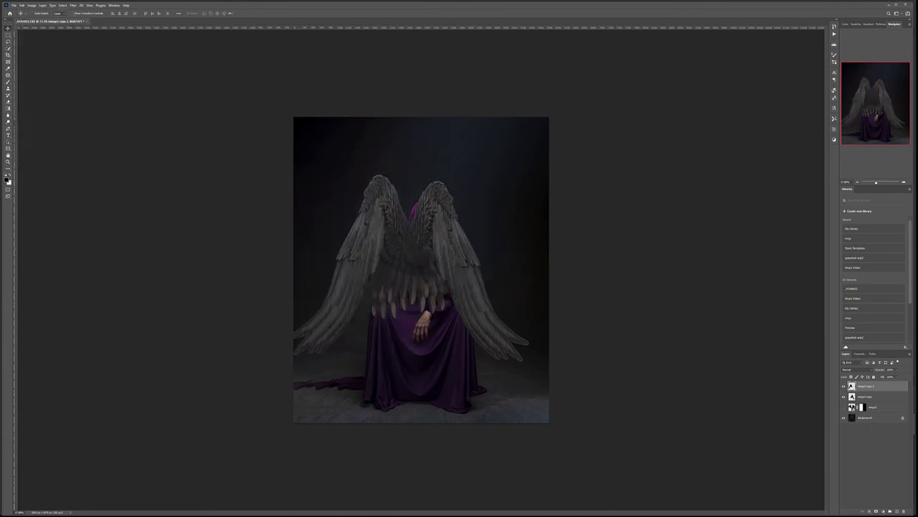
left_click(864, 396)
mouse_move(512, 251)
left_mouse_down()
mouse_move(494, 240)
mouse_move(491, 249)
mouse_move(510, 243)
mouse_move(498, 251)
left_mouse_up()
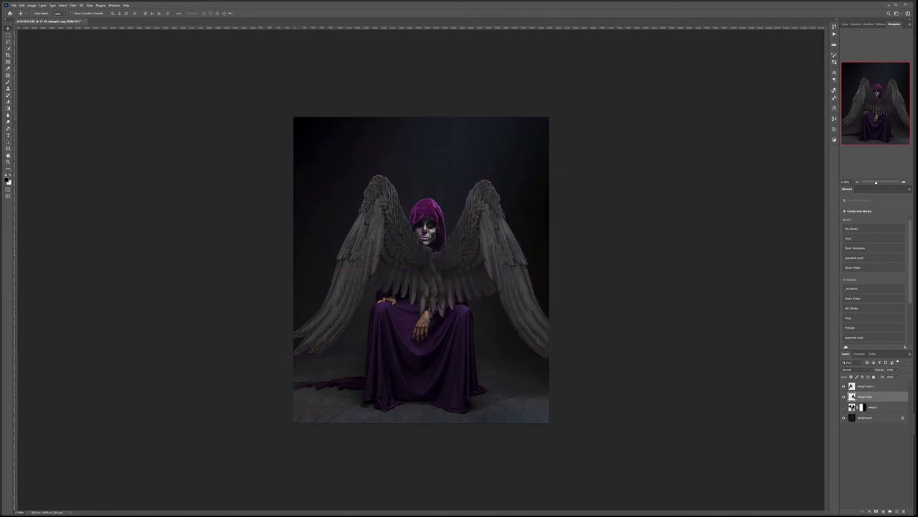
left_click_drag(396, 244, 379, 251)
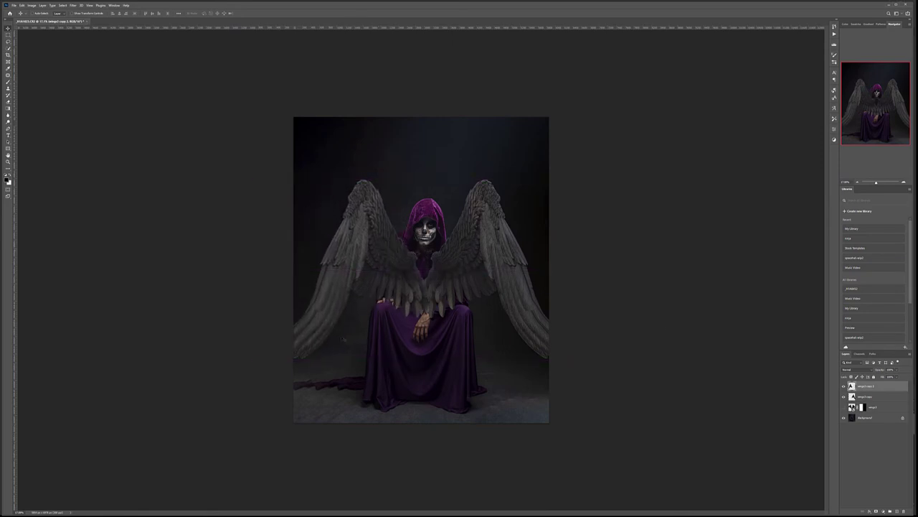
Hide both wing copies and select the background layer with the Crop tool active.
left_click(882, 417)
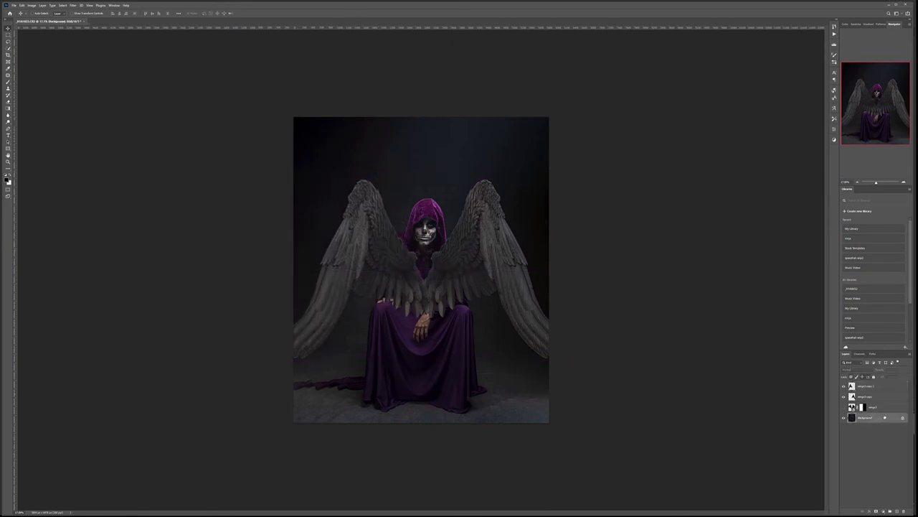
left_click(8, 55)
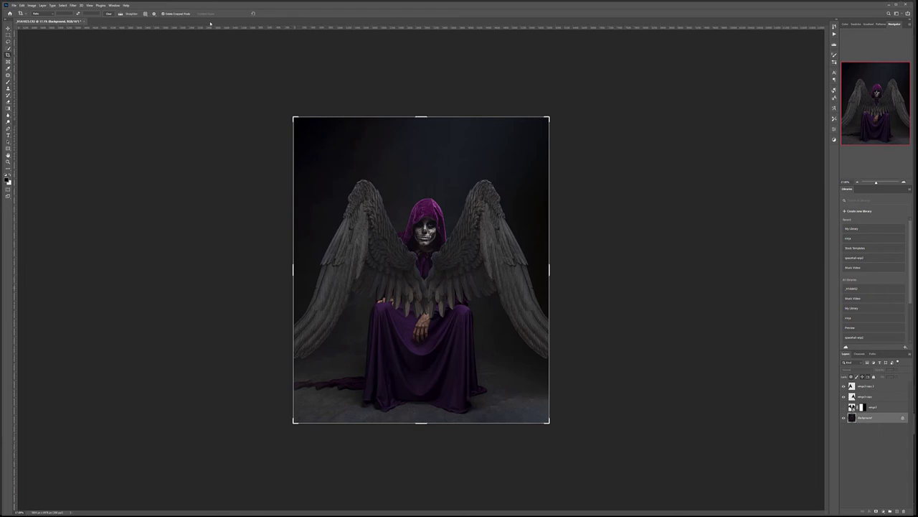
key("Escape")
left_click(843, 386)
left_click(868, 396)
left_click(844, 397)
left_click(894, 418)
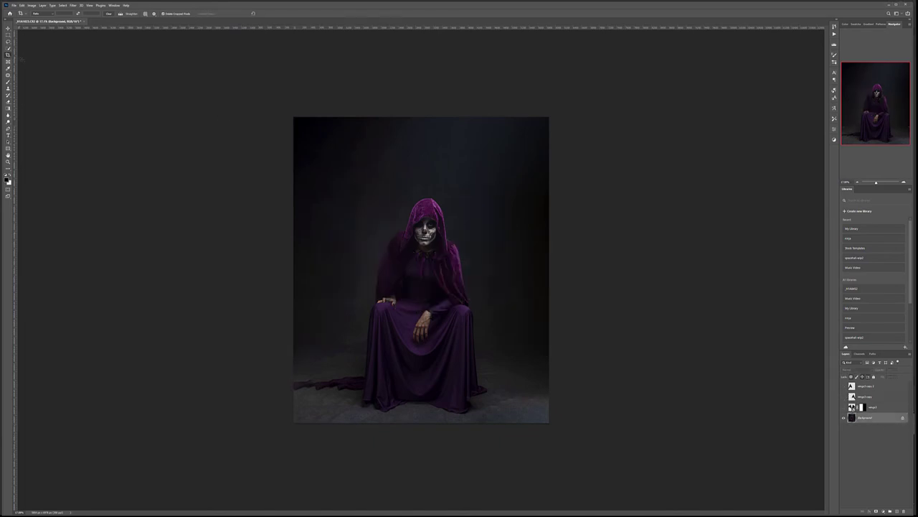
Unlock the background layer and extend the canvas on both sides and above the figure with a content-aware crop.
left_click(318, 235)
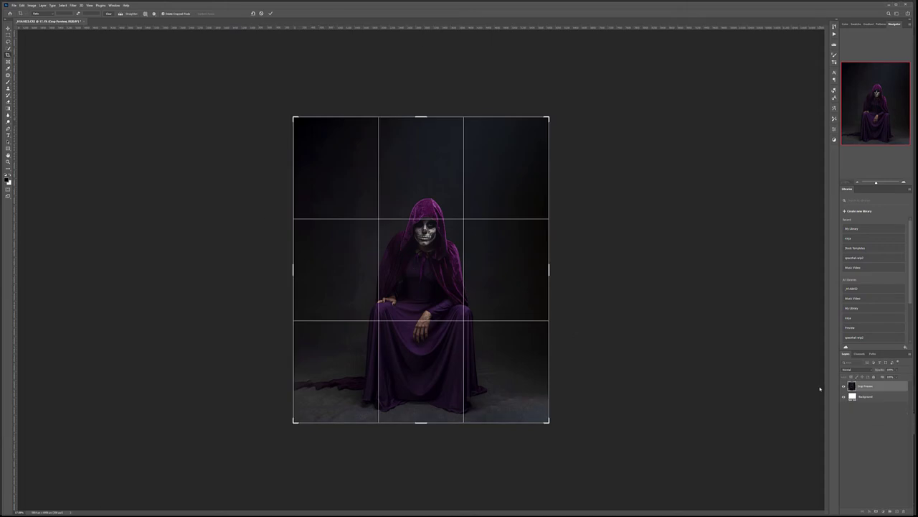
key("Escape")
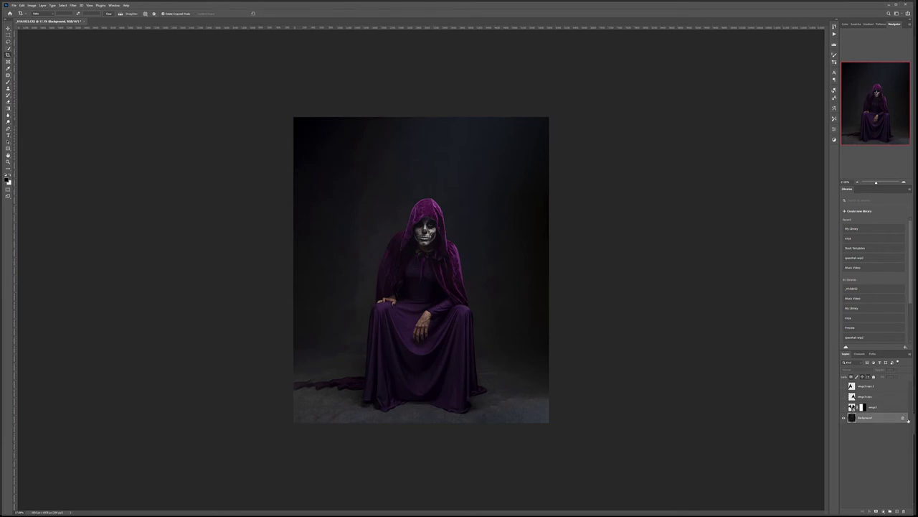
left_click(902, 418)
left_click(353, 219)
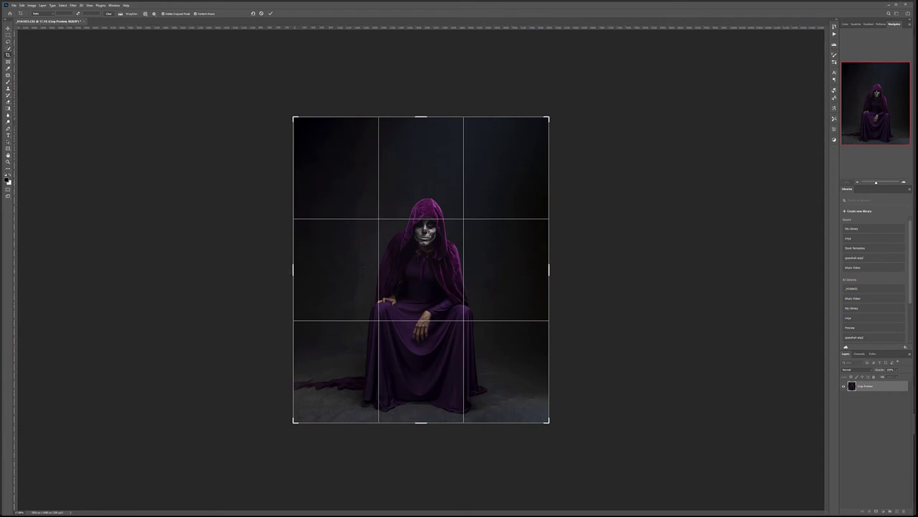
left_click_drag(292, 269, 280, 269)
left_click_drag(563, 269, 575, 269)
left_click_drag(421, 117, 418, 108)
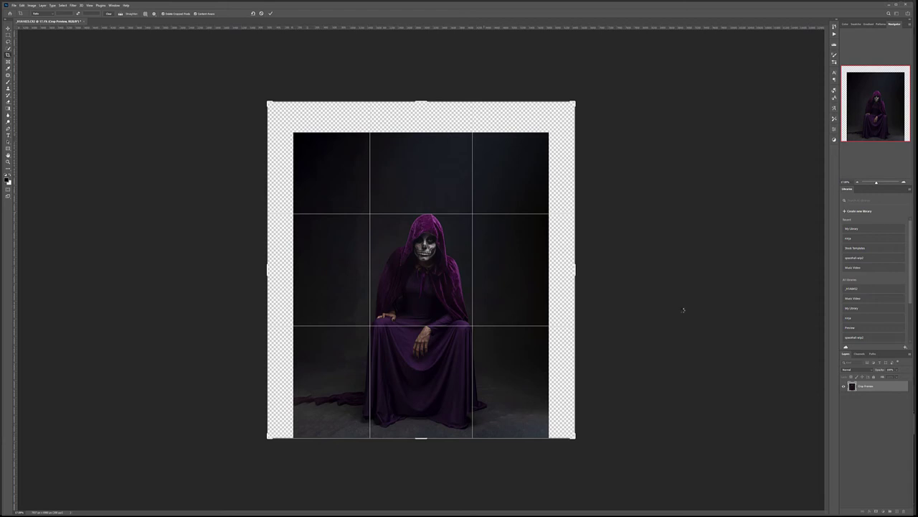
key("Return")
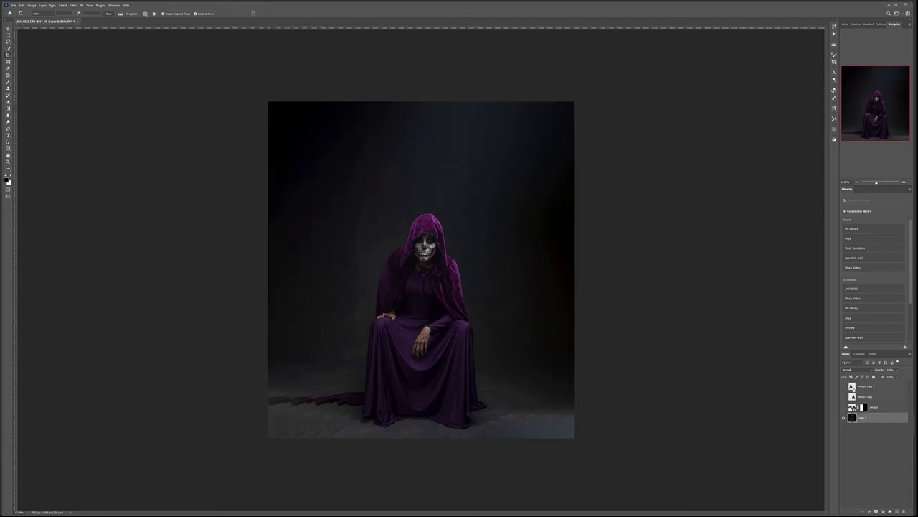
Show both wing copies again and select the left wing's layer.
left_click(866, 386)
left_click(844, 396)
left_click(844, 386)
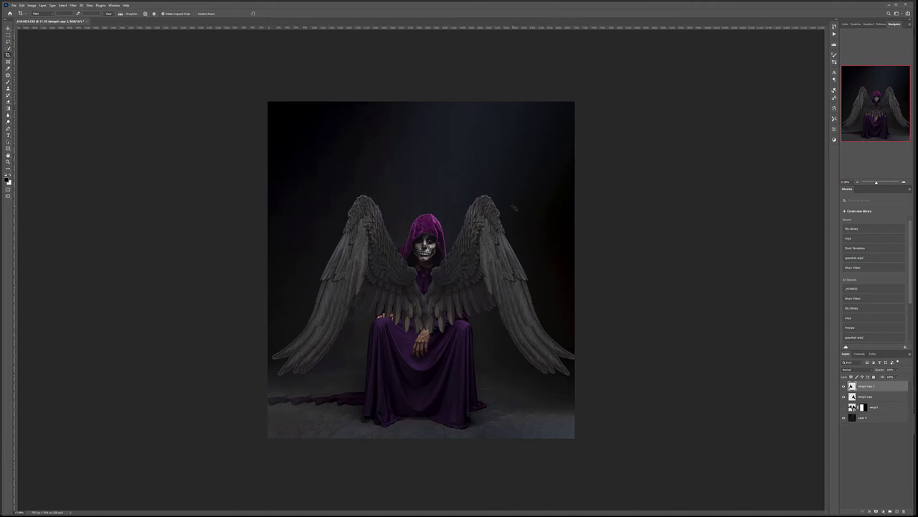
Puppet Warp the left wing, pulling its tip feathers down and inward away from the canvas edge.
left_click(22, 5)
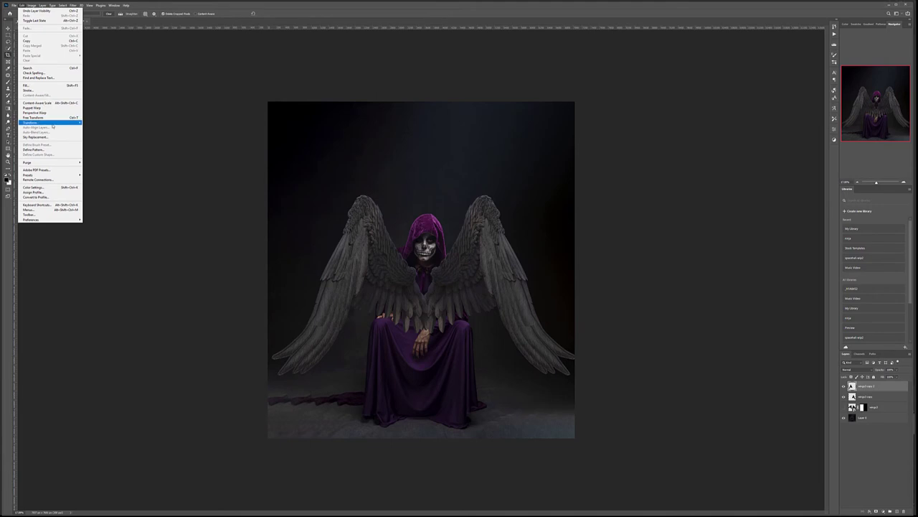
mouse_move(71, 122)
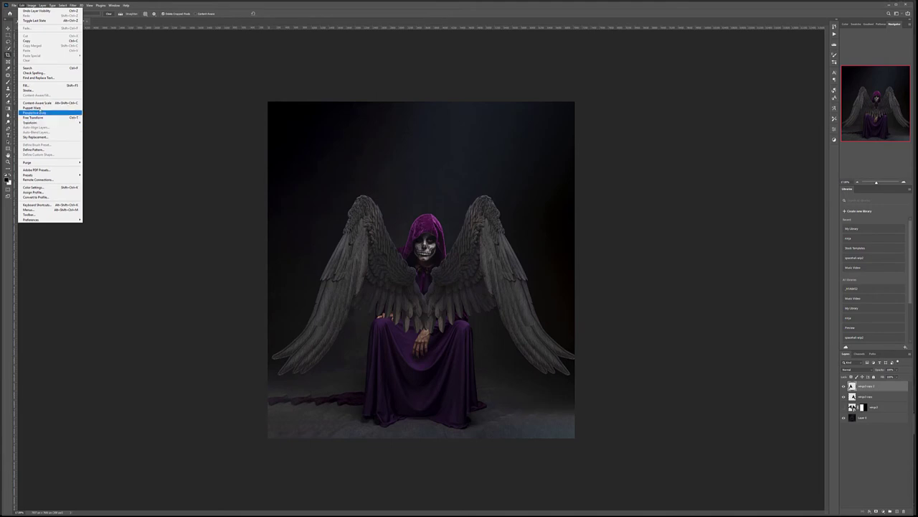
left_click(33, 108)
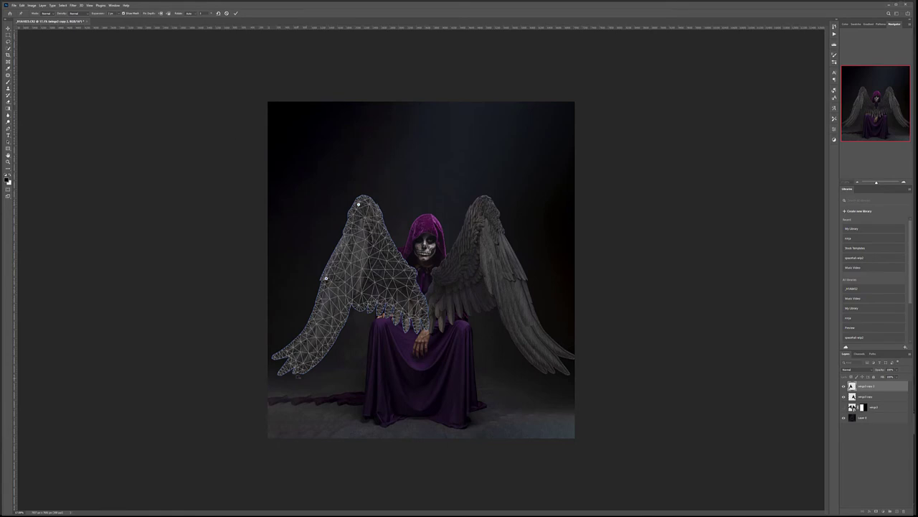
left_click_drag(275, 356, 291, 371)
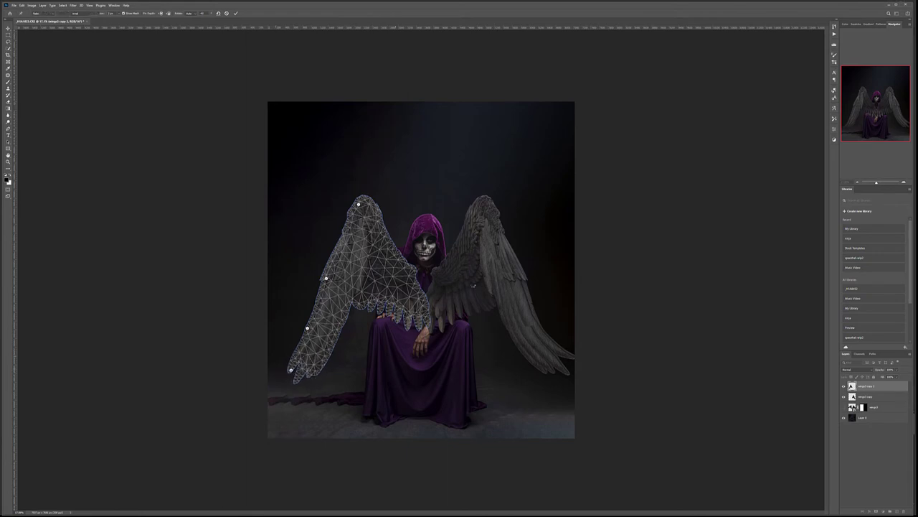
key("Return")
key("c")
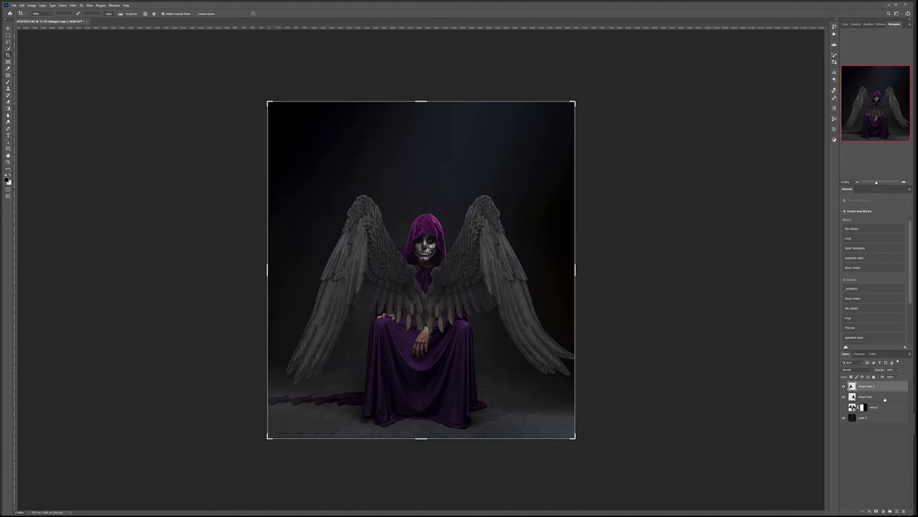
Puppet Warp the right wing to match, pulling its tip down and inward until it fits inside the canvas.
left_click(885, 397)
left_click(24, 6)
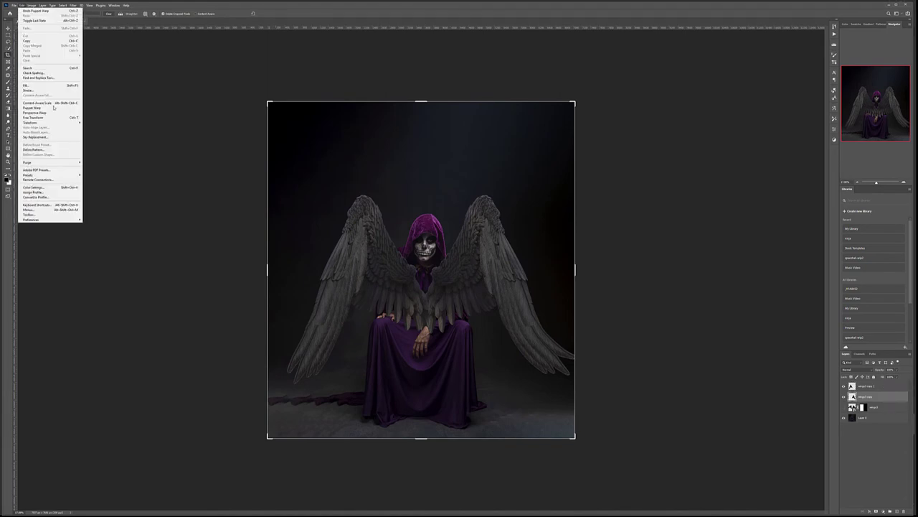
left_click(43, 107)
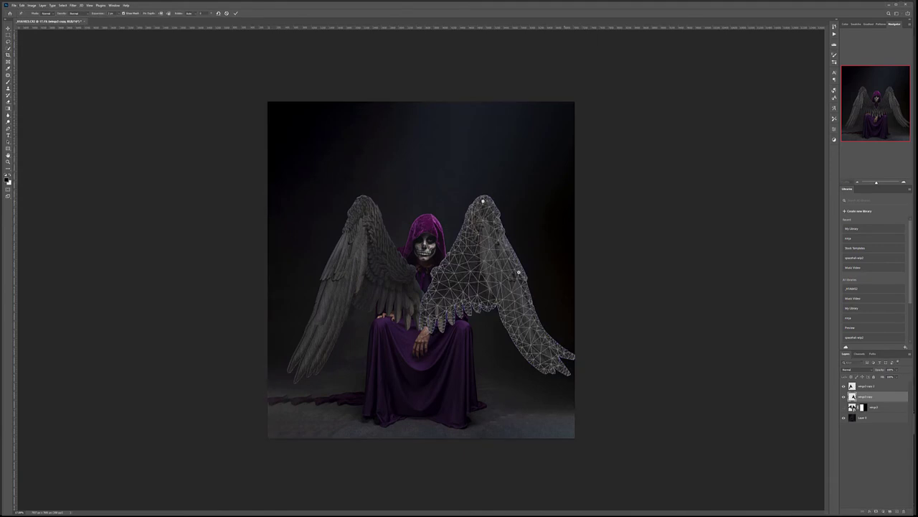
mouse_move(569, 354)
left_mouse_down()
mouse_move(580, 348)
mouse_move(558, 366)
left_mouse_up()
left_click(537, 328)
left_click_drag(558, 366, 555, 369)
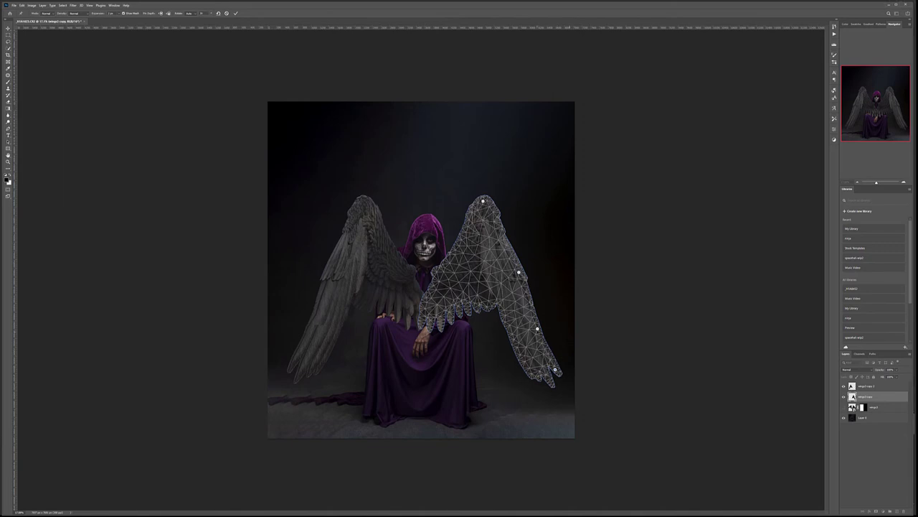
key("Return")
key("c")
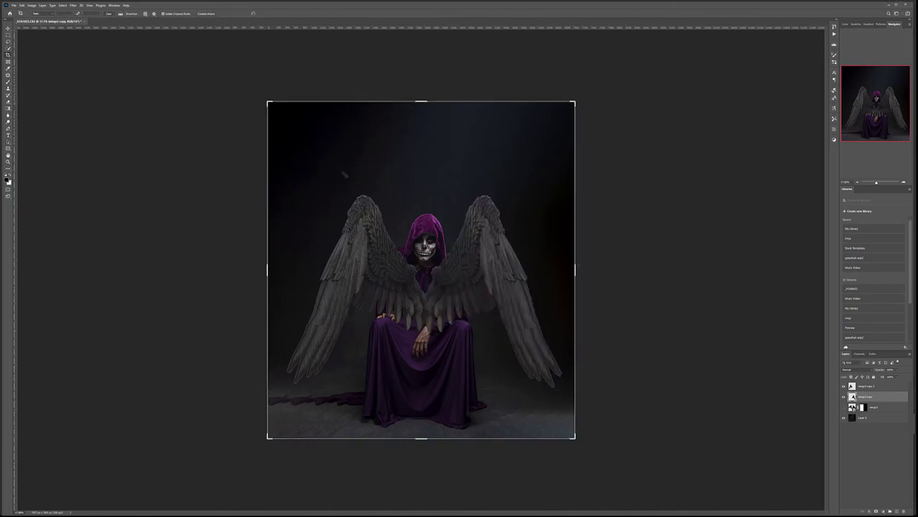
Nudge both wing copies slightly lower behind the figure's shoulders with the Move tool.
left_click(8, 28)
mouse_move(386, 257)
left_mouse_down()
mouse_move(365, 261)
mouse_move(385, 254)
mouse_move(393, 268)
left_mouse_up()
left_click(878, 387)
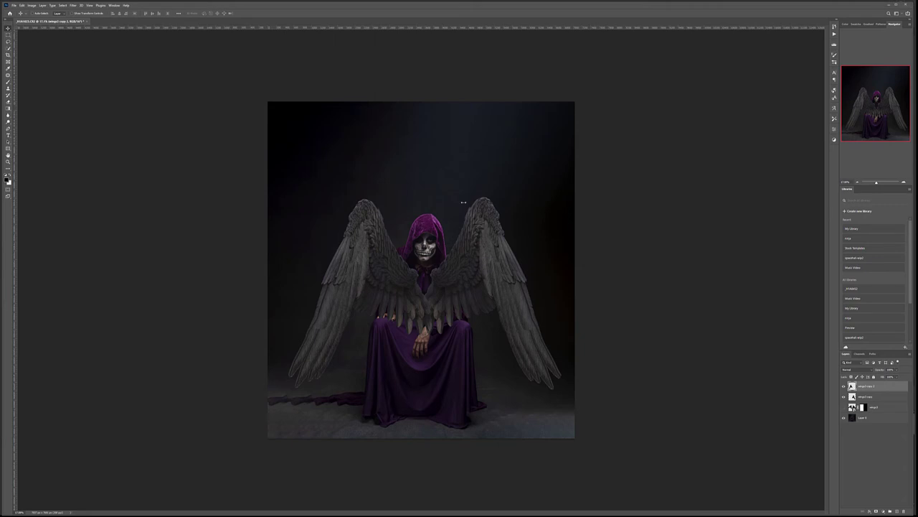
Scale the placed sunset sky to the canvas width and align it with the top edge of the canvas.
left_click_drag(336, 215, 274, 154)
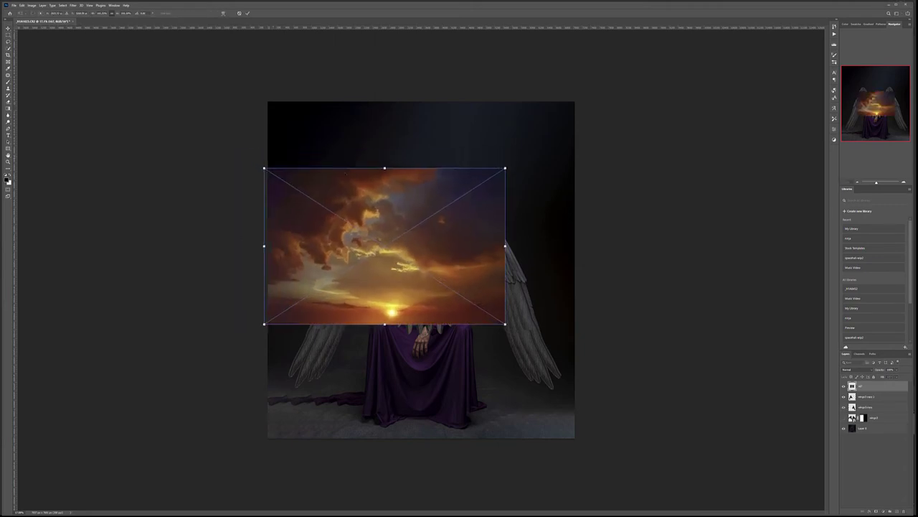
left_click_drag(505, 168, 576, 122)
left_click_drag(523, 188, 521, 167)
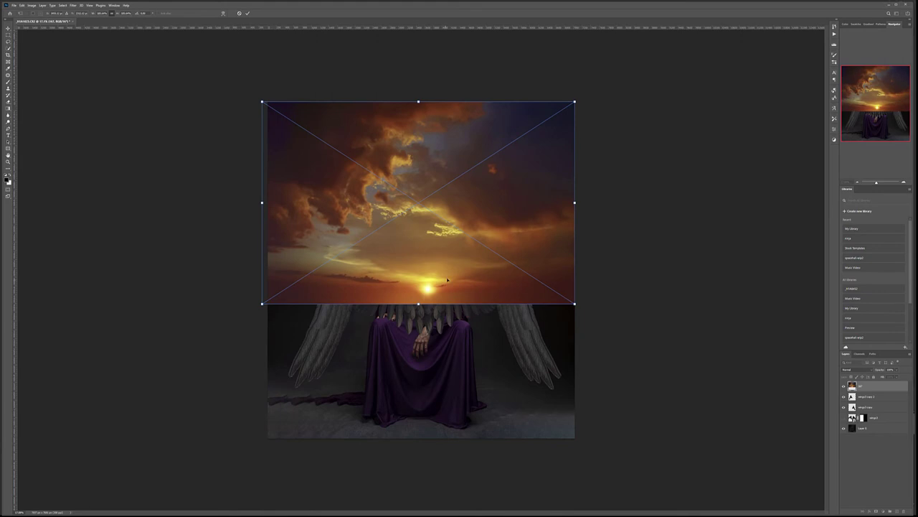
key("Return")
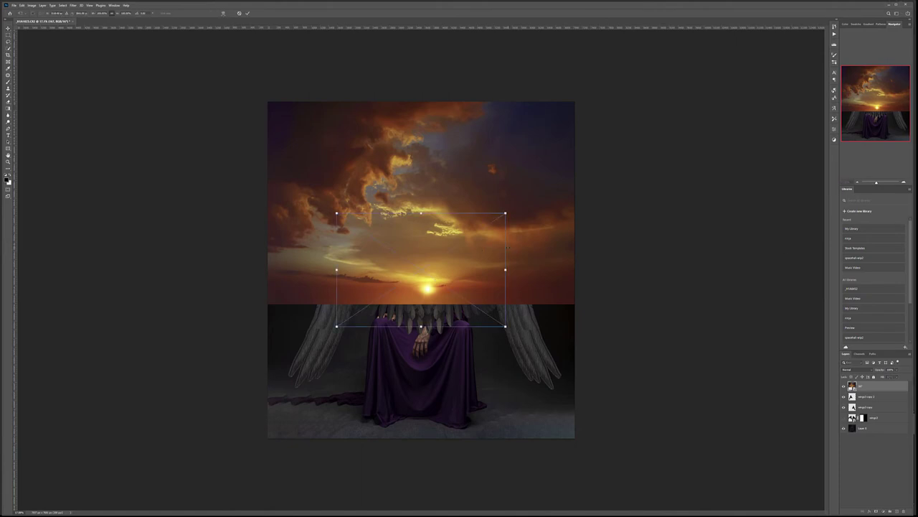
Scale up the second placed cloud image, turn it upside down and fit it across the lower part of the canvas.
left_click_drag(336, 213, 267, 166)
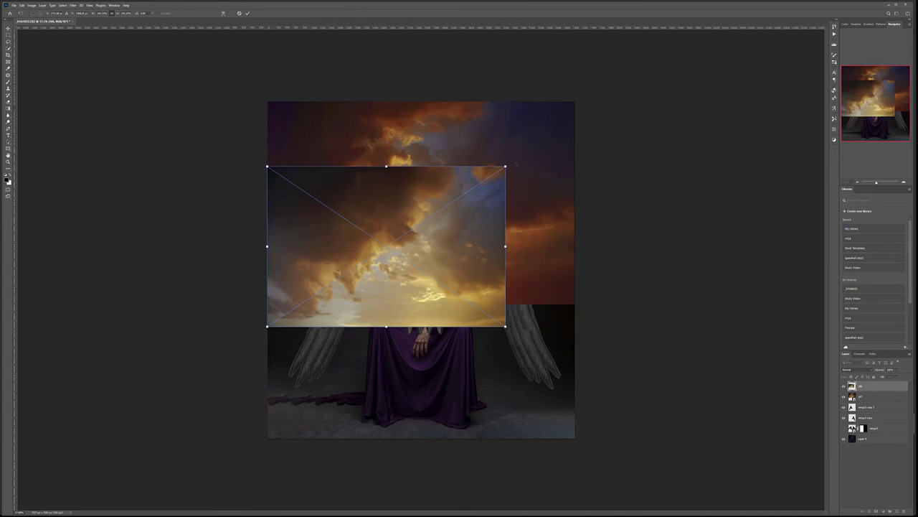
left_click_drag(505, 166, 318, 294)
left_click_drag(450, 173, 474, 260)
key("Return")
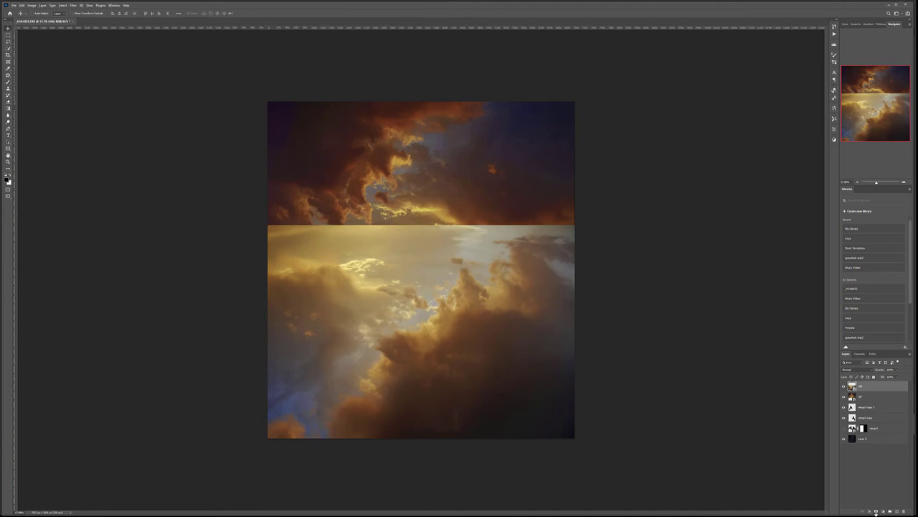
Add a black mask to the upside-down cloud layer and paint it white below the horizon to blend it into the sunset sky.
left_click(875, 511, "alt")
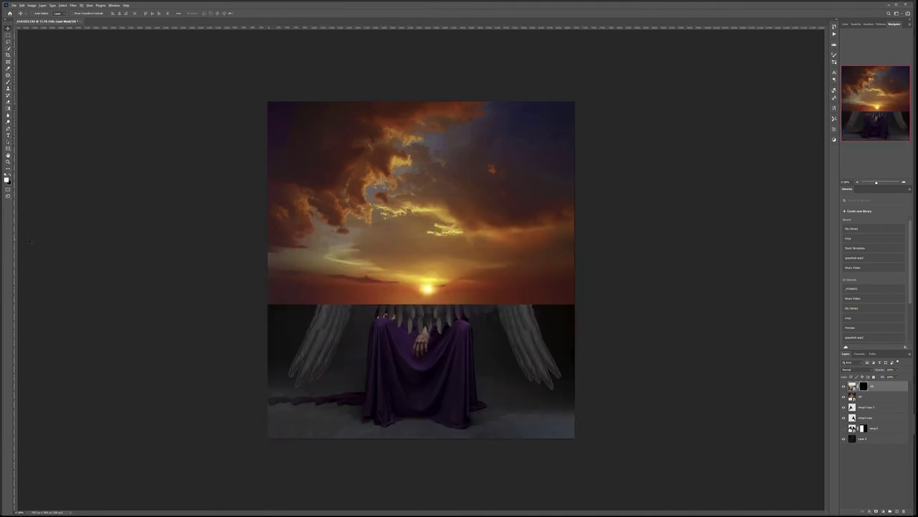
key("b")
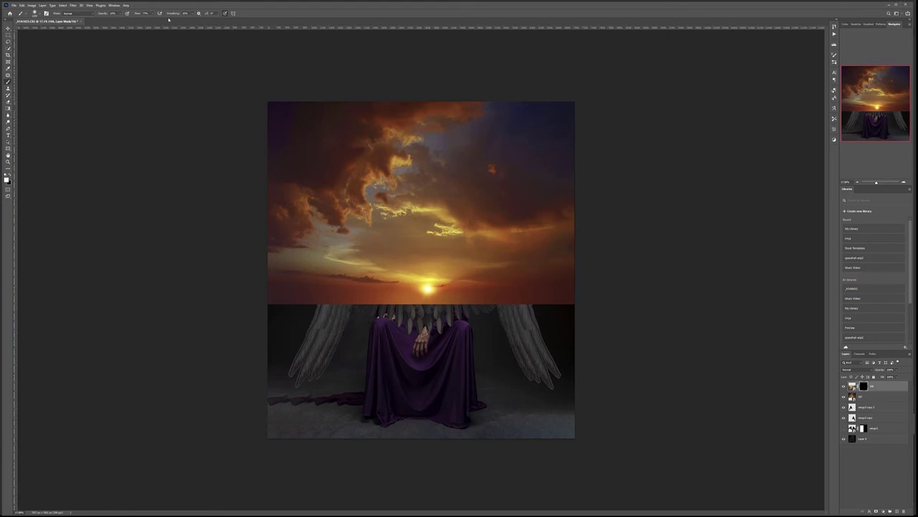
mouse_move(396, 354)
left_mouse_down()
mouse_move(385, 383)
mouse_move(353, 394)
mouse_move(343, 380)
left_mouse_up()
mouse_move(342, 332)
left_mouse_down()
mouse_move(352, 310)
mouse_move(318, 322)
mouse_move(443, 316)
mouse_move(414, 370)
mouse_move(455, 363)
left_mouse_up()
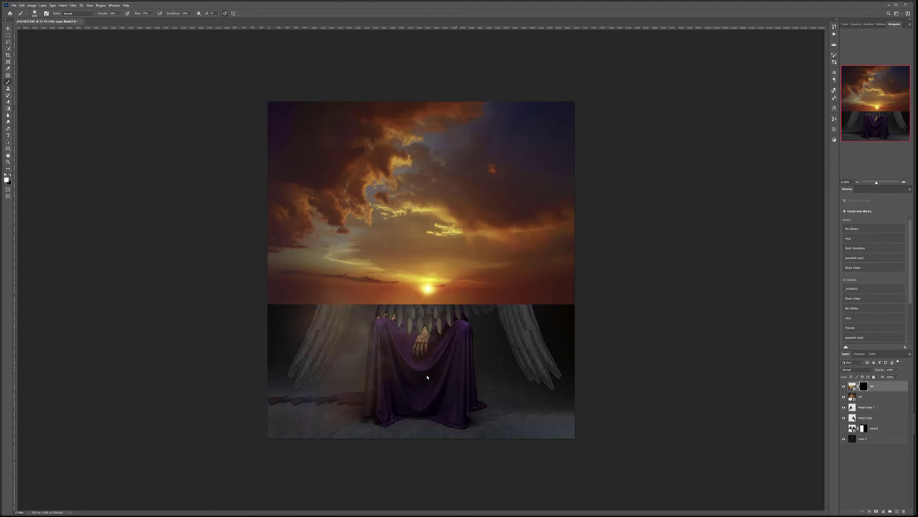
mouse_move(309, 394)
left_mouse_down()
mouse_move(450, 419)
mouse_move(399, 415)
mouse_move(554, 411)
mouse_move(583, 423)
mouse_move(292, 383)
mouse_move(591, 370)
mouse_move(436, 376)
mouse_move(394, 372)
mouse_move(544, 365)
mouse_move(256, 364)
mouse_move(505, 360)
mouse_move(340, 353)
mouse_move(571, 340)
mouse_move(326, 338)
mouse_move(594, 331)
mouse_move(322, 330)
mouse_move(333, 346)
mouse_move(502, 369)
mouse_move(351, 313)
mouse_move(286, 313)
mouse_move(329, 324)
mouse_move(273, 322)
mouse_move(415, 307)
mouse_move(421, 314)
mouse_move(434, 299)
mouse_move(425, 310)
mouse_move(495, 314)
left_mouse_up()
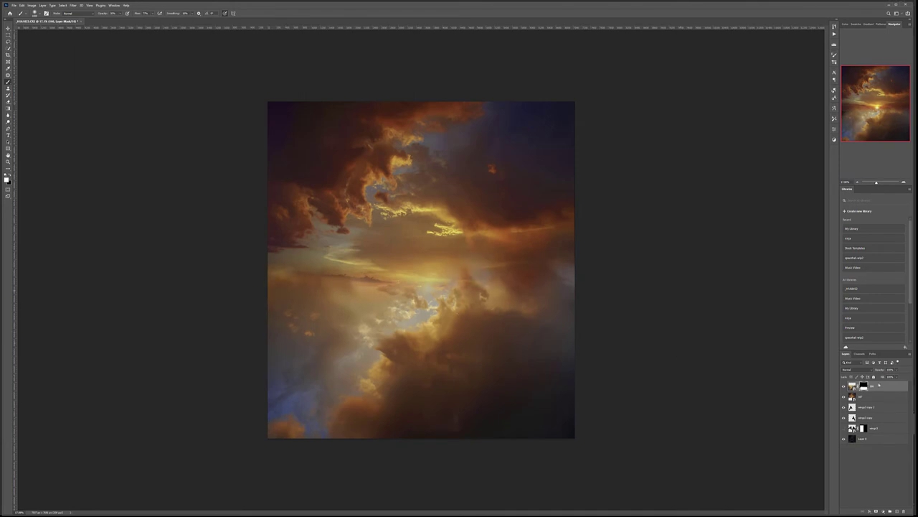
Group the two sky layers as "sky" and hide the group with a black layer mask.
key("alt+bracketleft")
left_click(8, 28)
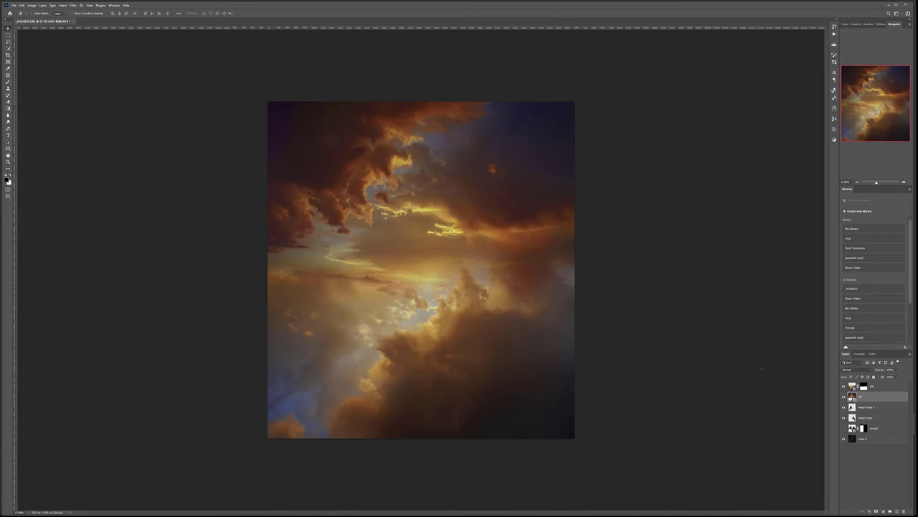
left_click(888, 388, "shift")
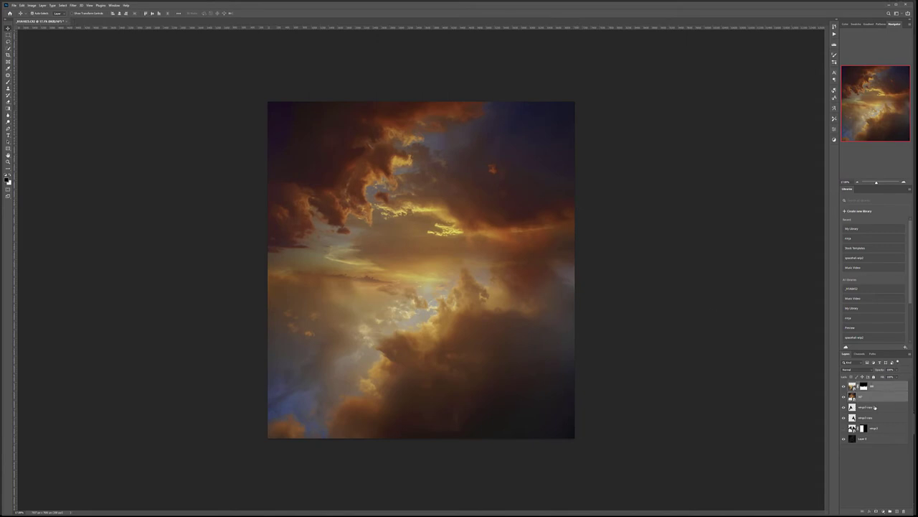
key("ctrl+g")
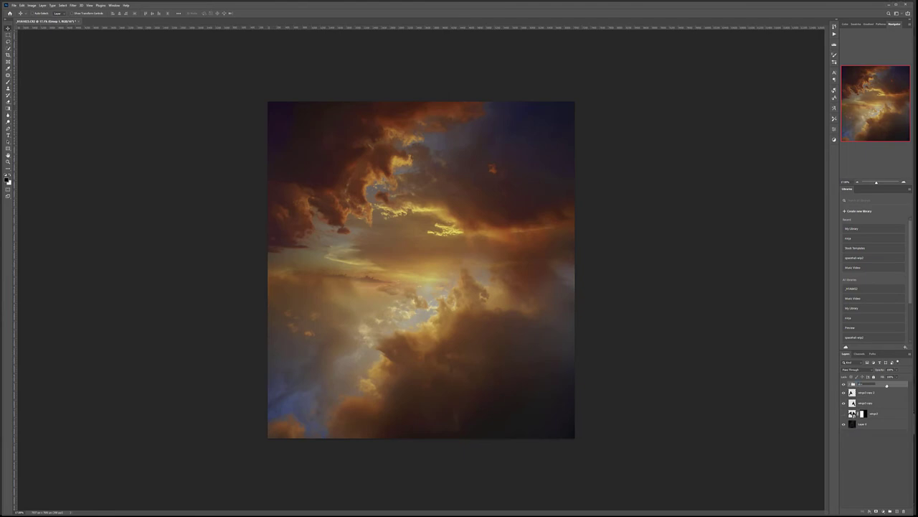
key("Return")
left_click(876, 511, "alt")
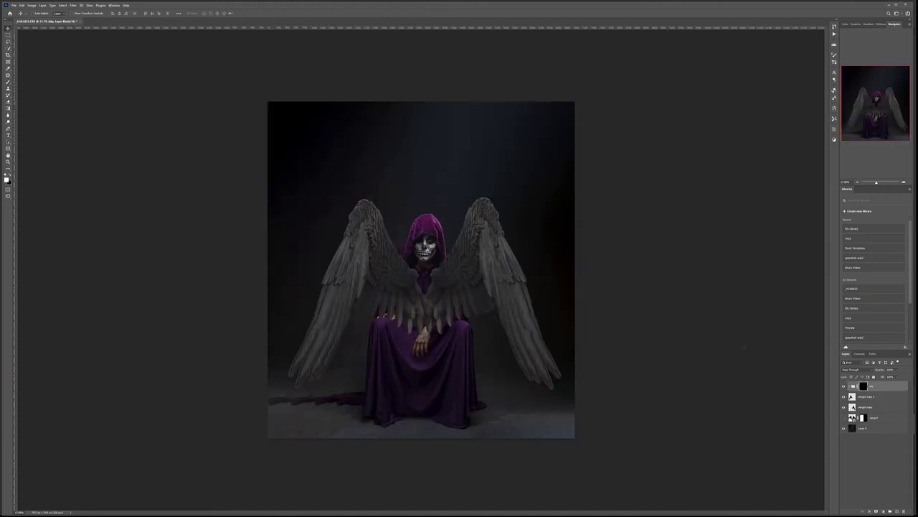
Hide both wing copies and move the sky group beneath the wing layers, directly above the figure's base layer.
left_click(843, 396)
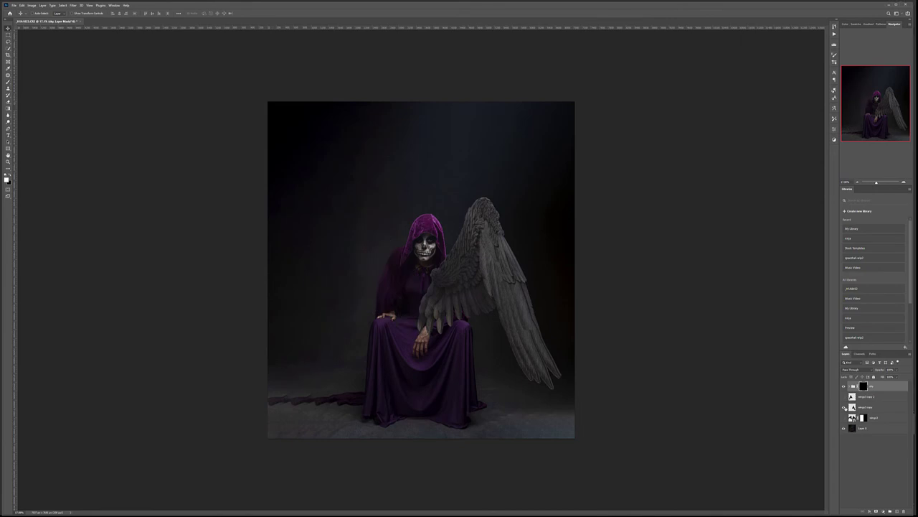
left_click(844, 407)
left_click_drag(882, 414, 882, 418)
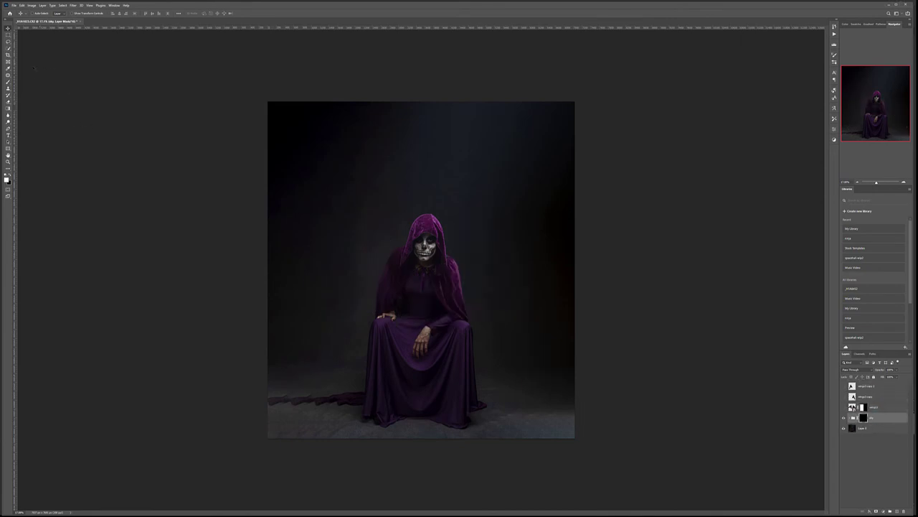
Brush white softly on the sky group's mask to reveal faint clouds across the upper backdrop.
left_click(9, 81)
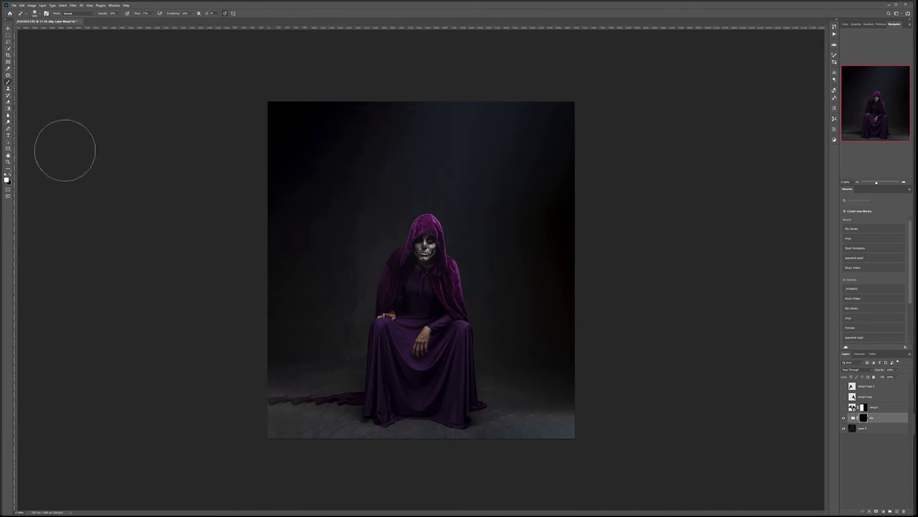
mouse_move(261, 114)
left_mouse_down()
mouse_move(300, 164)
mouse_move(384, 198)
mouse_move(390, 172)
mouse_move(377, 214)
mouse_move(346, 238)
mouse_move(385, 152)
mouse_move(349, 167)
mouse_move(466, 185)
mouse_move(448, 155)
mouse_move(351, 166)
mouse_move(299, 134)
mouse_move(425, 150)
mouse_move(434, 134)
mouse_move(469, 141)
mouse_move(522, 265)
mouse_move(503, 127)
mouse_move(520, 258)
mouse_move(483, 219)
left_mouse_up()
With a much smaller brush, reveal the sky on the mask around the hood and down the right edge of the cape and gown.
scroll(411, 191, "up", 5)
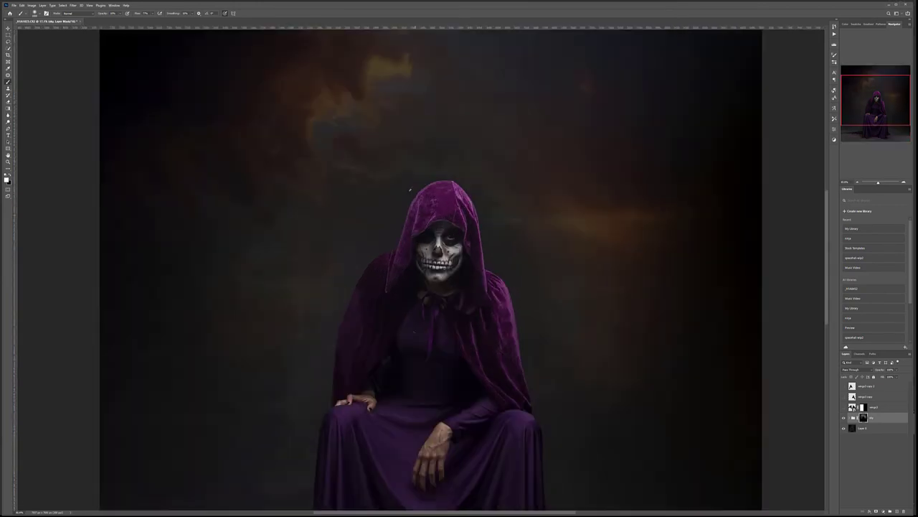
scroll(411, 193, "up", 2)
key("bracketleft")
key("bracketleft")
key("bracketleft")
key("bracketleft")
key("bracketleft")
key("bracketleft")
key("bracketleft")
key("bracketleft")
key("bracketleft")
key("bracketleft")
key("bracketleft")
key("bracketleft")
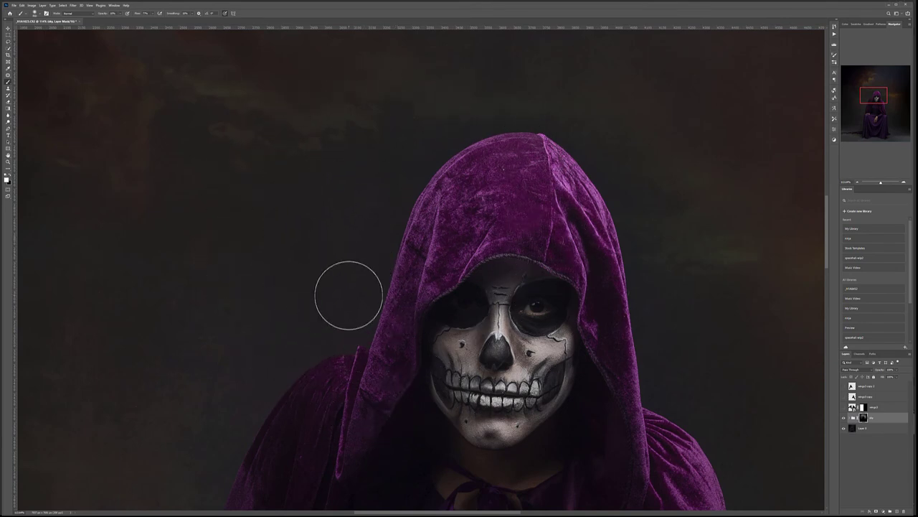
mouse_move(404, 193)
left_mouse_down()
mouse_move(414, 156)
mouse_move(503, 115)
mouse_move(590, 117)
mouse_move(609, 139)
mouse_move(589, 139)
mouse_move(614, 161)
mouse_move(656, 280)
left_mouse_up()
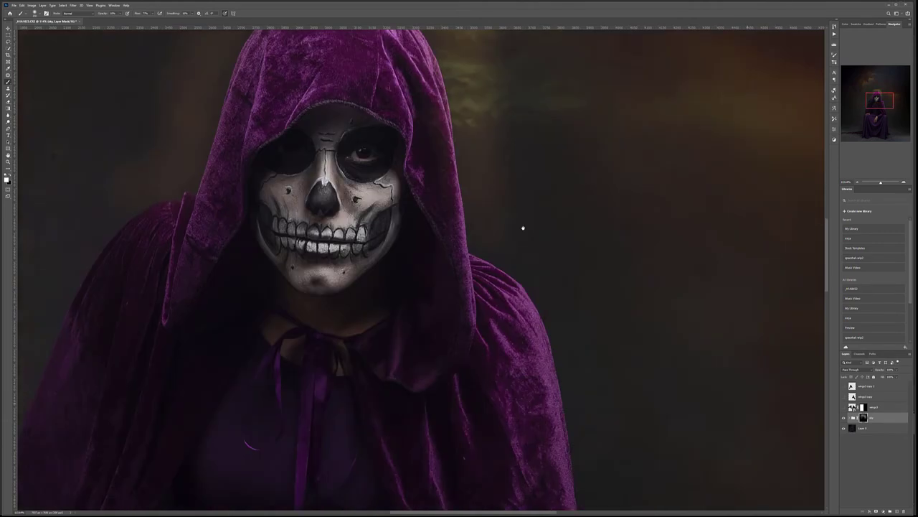
mouse_move(742, 393)
left_mouse_down()
mouse_move(523, 228)
mouse_move(435, 220)
mouse_move(535, 326)
mouse_move(488, 265)
mouse_move(537, 403)
mouse_move(505, 285)
left_mouse_up()
mouse_move(529, 441)
left_mouse_down()
mouse_move(505, 175)
mouse_move(446, 165)
mouse_move(484, 225)
mouse_move(446, 186)
mouse_move(481, 347)
mouse_move(460, 245)
mouse_move(545, 417)
mouse_move(465, 259)
mouse_move(457, 198)
mouse_move(497, 384)
left_mouse_up()
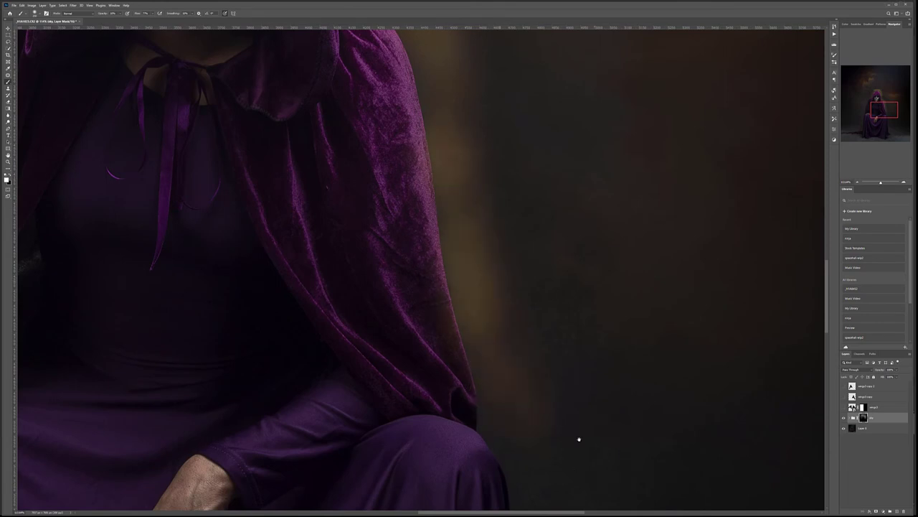
left_click_drag(591, 447, 518, 208)
mouse_move(480, 238)
left_mouse_down()
mouse_move(483, 304)
mouse_move(467, 250)
mouse_move(472, 328)
mouse_move(555, 435)
mouse_move(590, 156)
left_mouse_up()
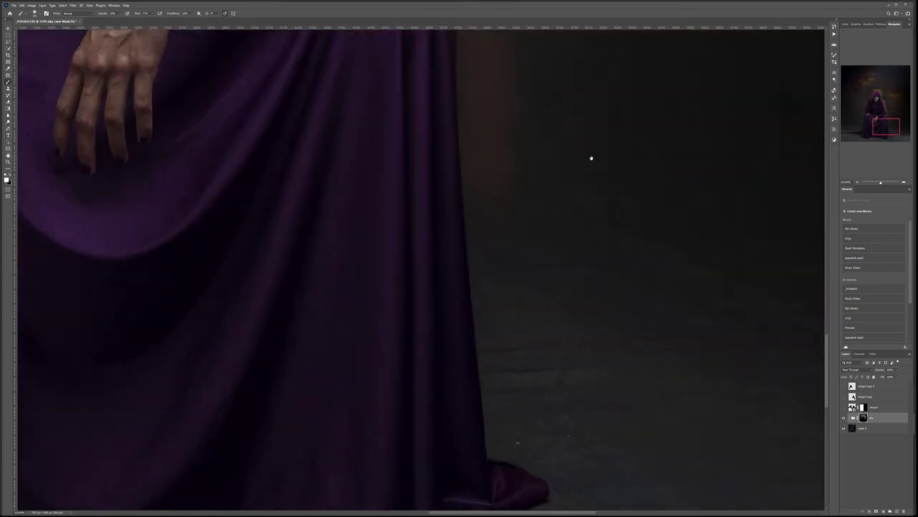
left_click_drag(492, 139, 491, 358)
Reveal the sky on the mask along the left edge of the gown, knee, cape and shoulder up to the hood.
mouse_move(493, 115)
left_mouse_down()
mouse_move(471, 183)
mouse_move(495, 287)
mouse_move(739, 301)
left_mouse_up()
mouse_move(172, 122)
left_mouse_down()
mouse_move(418, 281)
mouse_move(561, 242)
left_mouse_up()
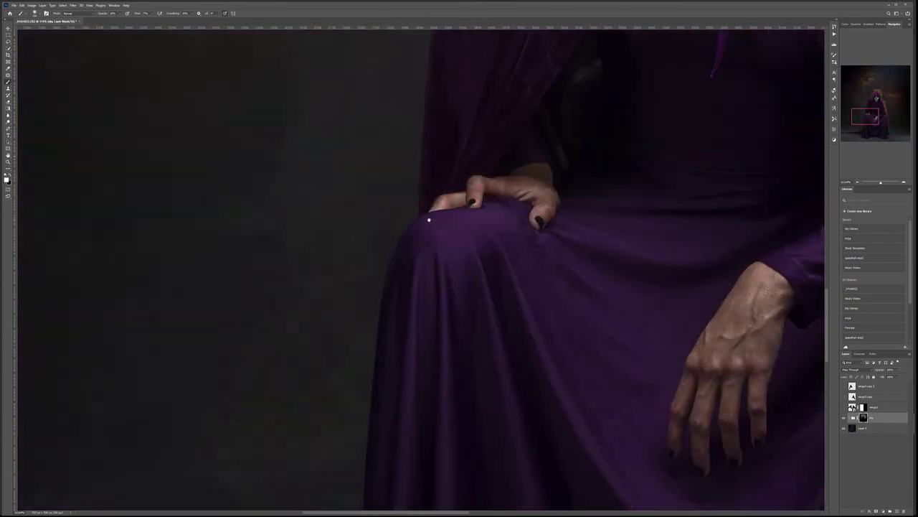
left_click_drag(406, 178, 351, 279)
left_click_drag(373, 226, 351, 431)
mouse_move(381, 398)
left_mouse_down()
mouse_move(447, 219)
mouse_move(412, 268)
mouse_move(399, 403)
left_mouse_up()
left_click_drag(411, 370, 387, 469)
left_click_drag(401, 183, 366, 257)
left_click_drag(411, 138, 371, 322)
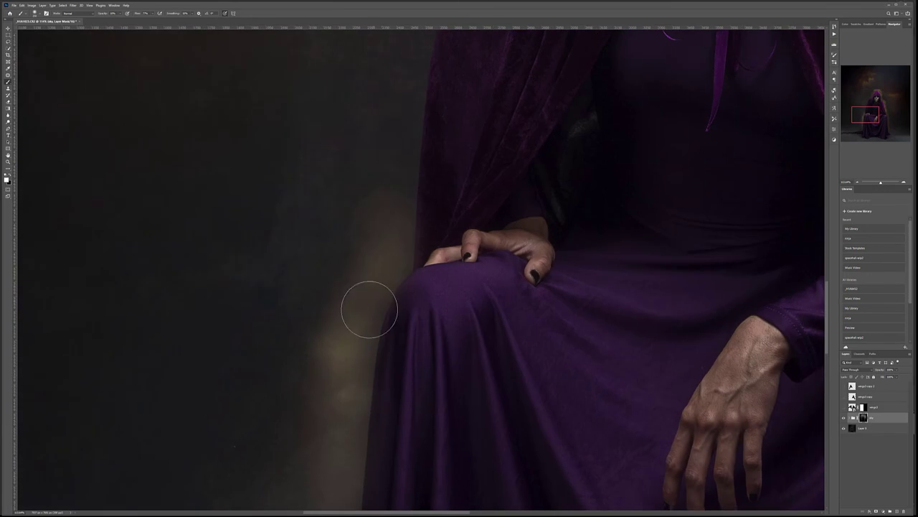
mouse_move(410, 137)
left_mouse_down()
mouse_move(359, 302)
mouse_move(358, 280)
left_mouse_up()
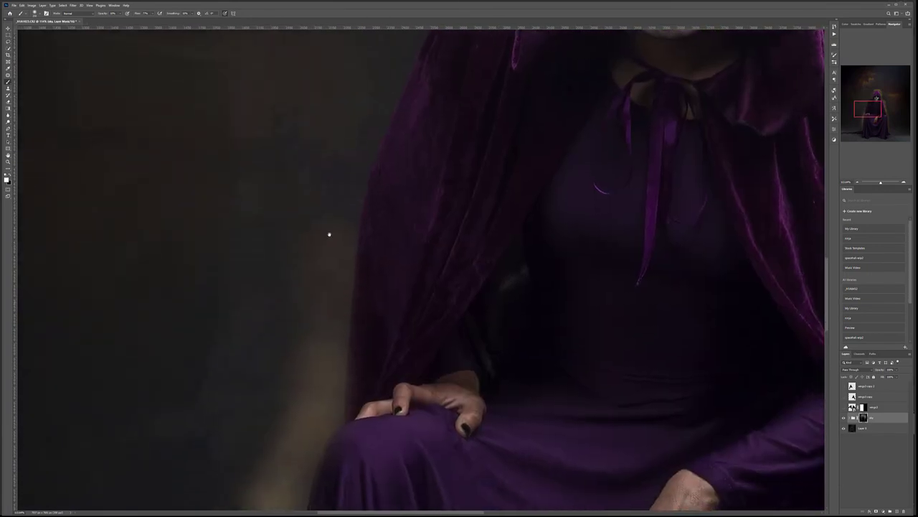
left_click_drag(427, 89, 385, 312)
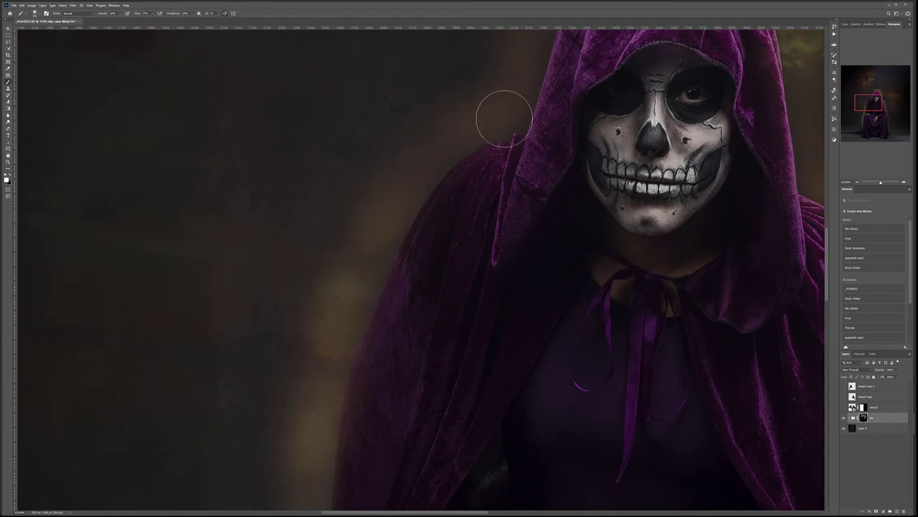
Widen the revealed sky outward from the figure's outline, above the hood and down both sides of the body.
scroll(501, 192, "down", 3)
scroll(503, 191, "down", 3)
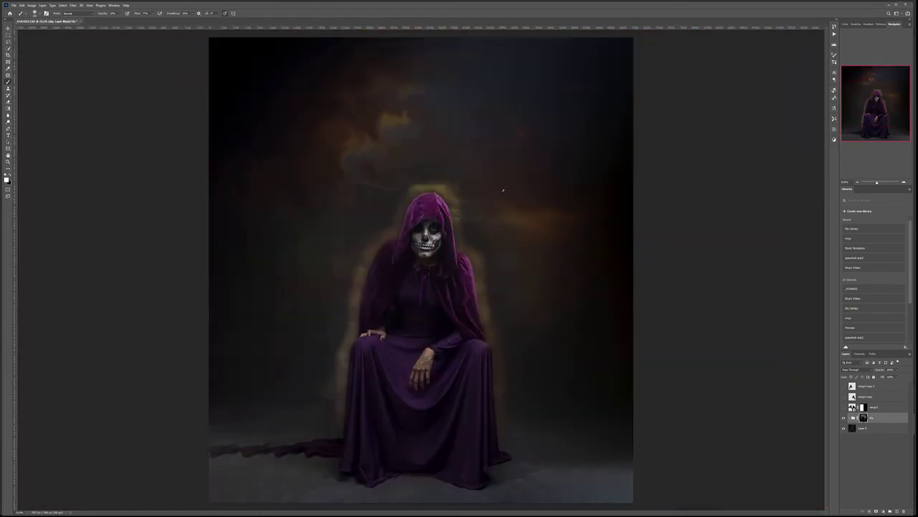
scroll(499, 196, "up", 6)
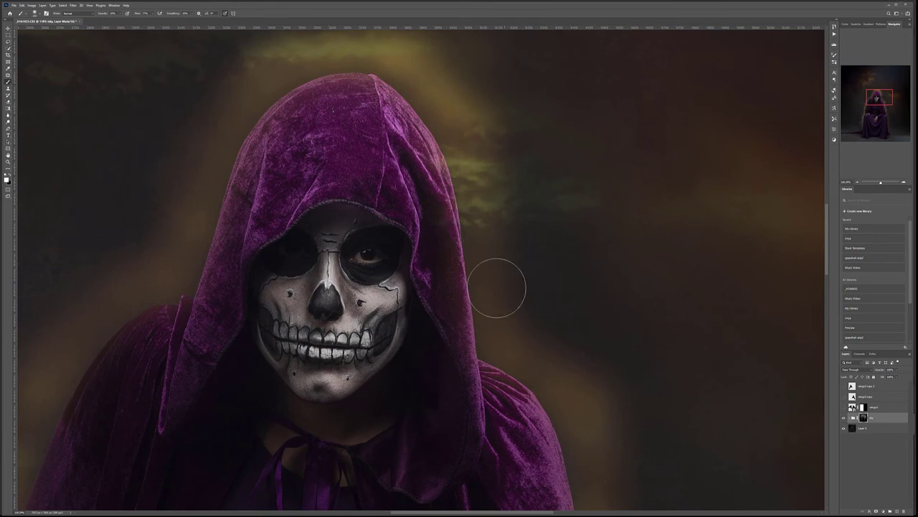
scroll(458, 327, "down", 5)
scroll(458, 329, "down", 5)
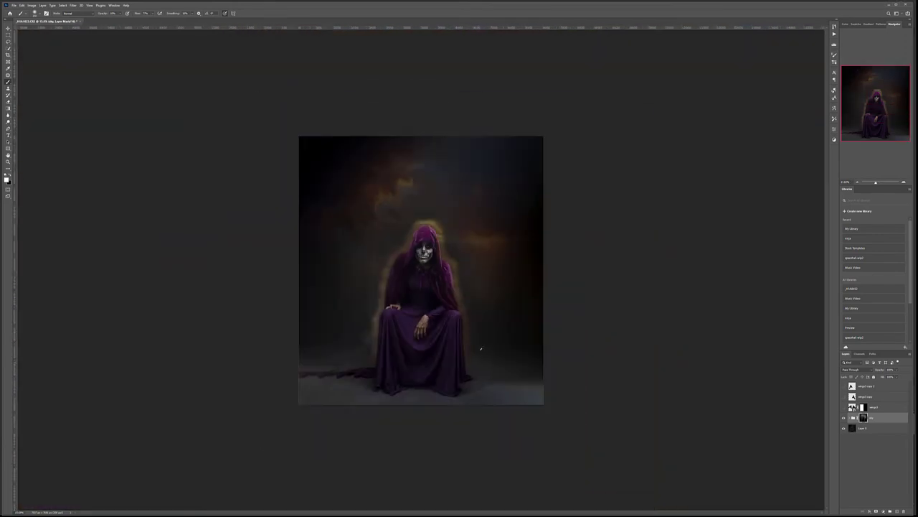
scroll(481, 357, "up", 3)
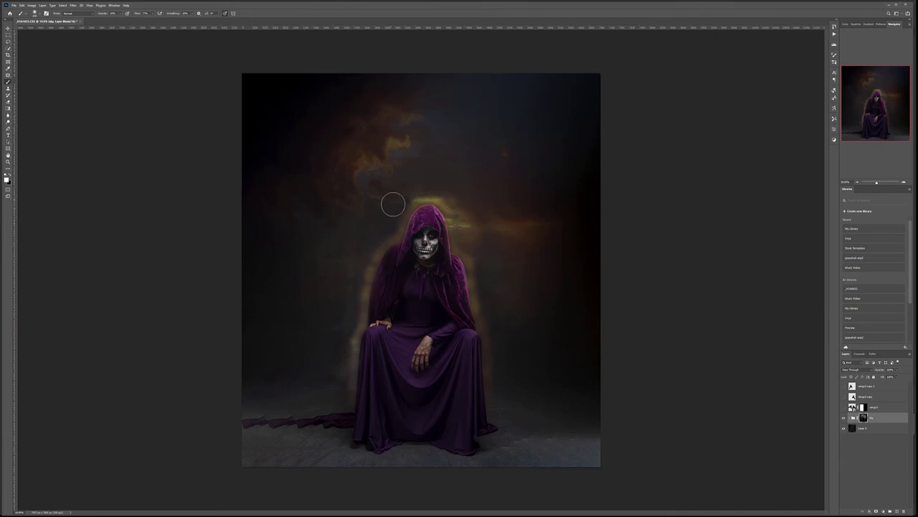
left_click_drag(389, 213, 401, 210)
mouse_move(364, 270)
left_mouse_down()
mouse_move(338, 353)
mouse_move(348, 345)
mouse_move(343, 357)
mouse_move(345, 270)
mouse_move(316, 363)
mouse_move(340, 349)
left_mouse_up()
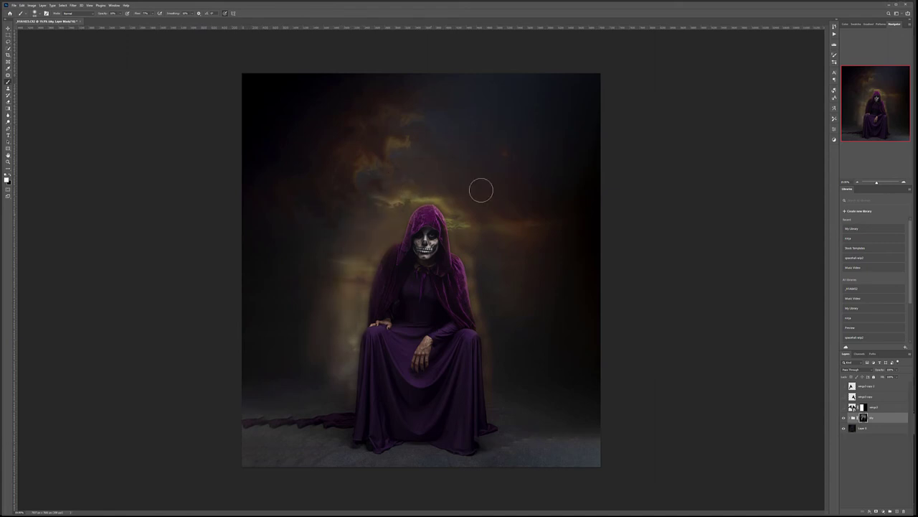
mouse_move(482, 217)
left_mouse_down()
mouse_move(470, 238)
mouse_move(465, 213)
mouse_move(496, 266)
mouse_move(499, 326)
left_mouse_up()
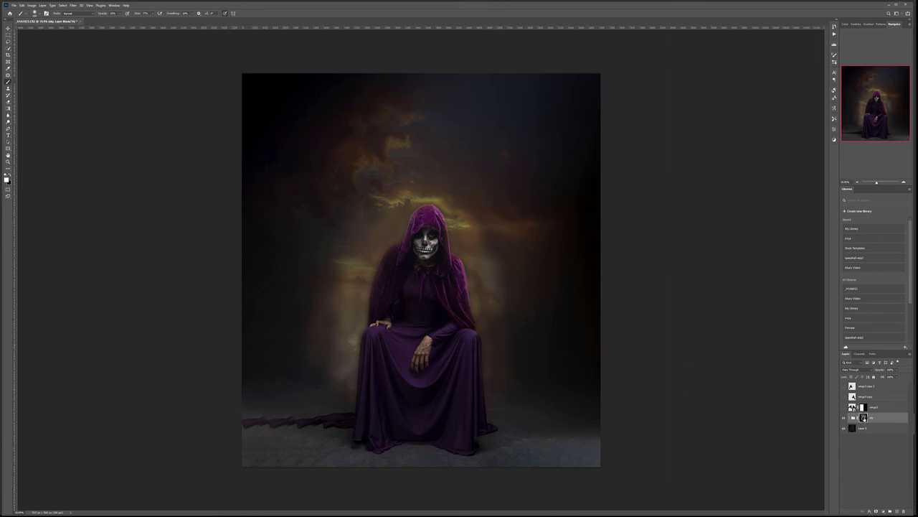
Display the sky group's mask on its own and even out its patchy grey band around the hood and right side with a smaller brush.
left_click(864, 418, "alt")
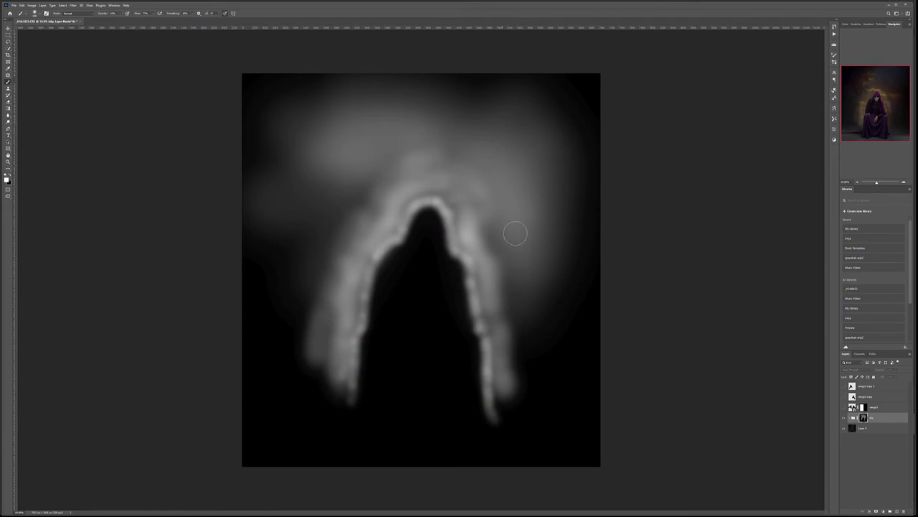
scroll(466, 215, "up", 15)
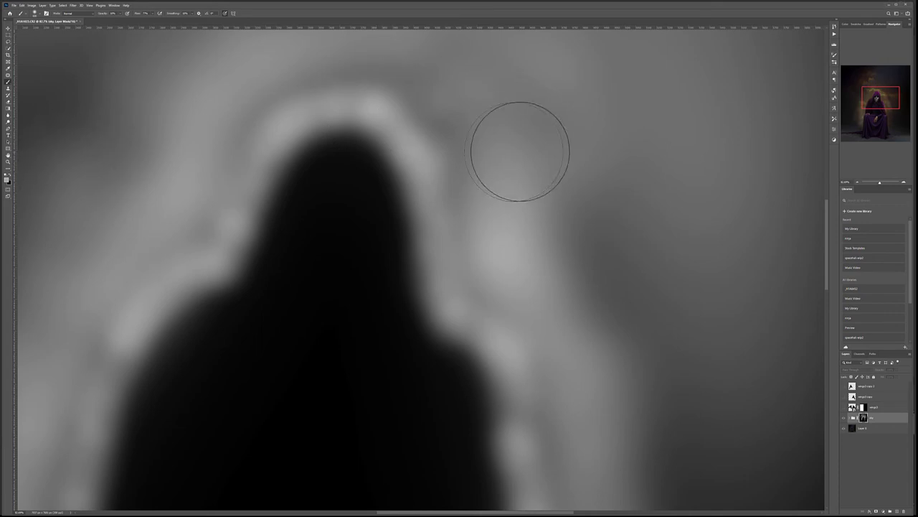
key("bracketleft")
key("bracketleft")
key("bracketleft")
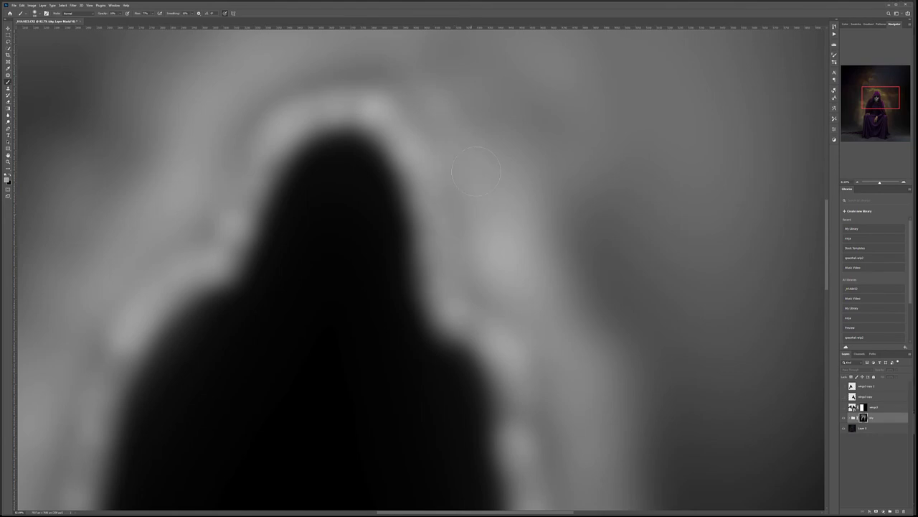
mouse_move(372, 77)
left_mouse_down()
mouse_move(513, 173)
mouse_move(384, 95)
mouse_move(505, 280)
mouse_move(485, 205)
mouse_move(507, 324)
left_mouse_up()
mouse_move(453, 283)
left_mouse_down()
mouse_move(560, 366)
mouse_move(566, 406)
left_mouse_up()
scroll(580, 236, "down", 3)
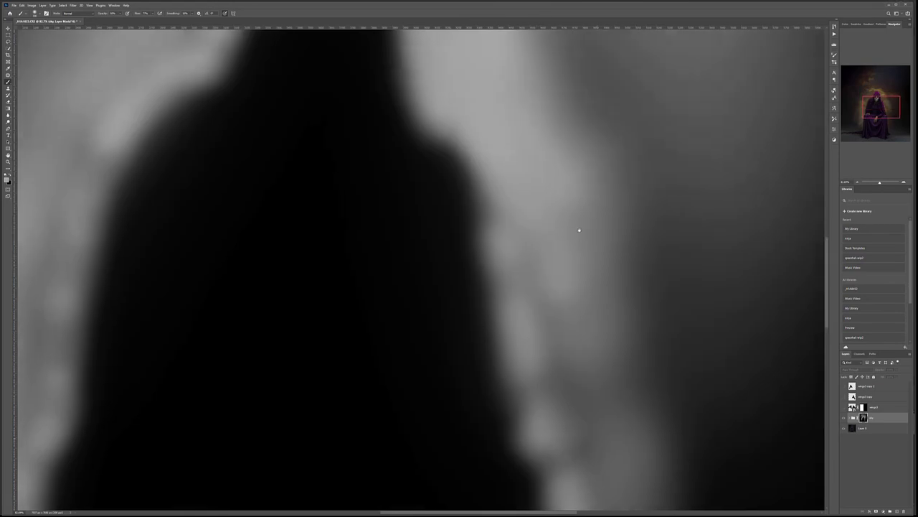
mouse_move(533, 193)
left_mouse_down()
mouse_move(531, 294)
mouse_move(521, 244)
mouse_move(543, 367)
mouse_move(592, 445)
mouse_move(588, 297)
left_mouse_up()
left_click_drag(612, 220, 724, 325)
Smooth the patchy grey areas of the mask along the figure's left shoulder and side.
mouse_move(392, 130)
left_mouse_down()
mouse_move(376, 188)
mouse_move(380, 224)
mouse_move(441, 61)
mouse_move(432, 91)
mouse_move(307, 239)
mouse_move(284, 286)
mouse_move(313, 293)
mouse_move(262, 395)
left_mouse_up()
left_click_drag(297, 276, 340, 146)
mouse_move(290, 373)
left_mouse_down()
mouse_move(299, 189)
mouse_move(295, 409)
mouse_move(316, 296)
mouse_move(323, 330)
mouse_move(262, 455)
left_mouse_up()
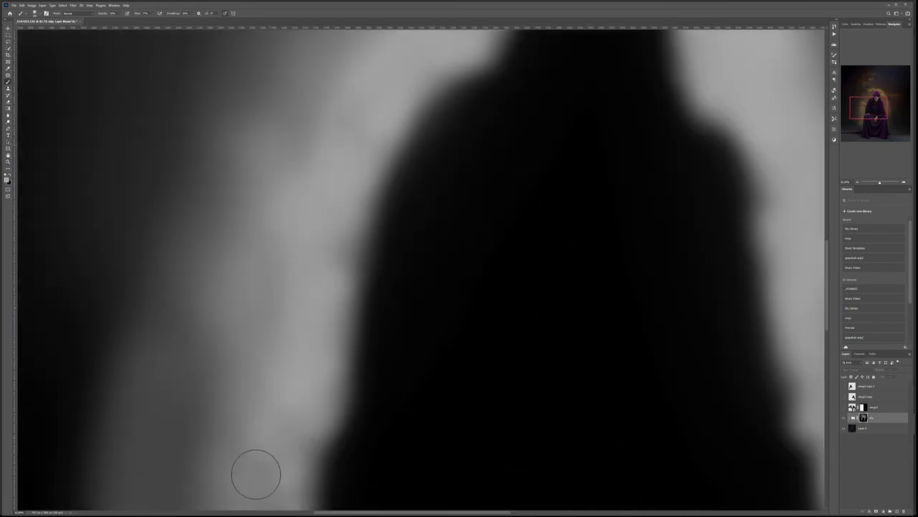
Broaden and blend the light grey halo on the mask above the hood and outward on both sides of the figure.
key("ctrl+0")
scroll(463, 200, "down", 3)
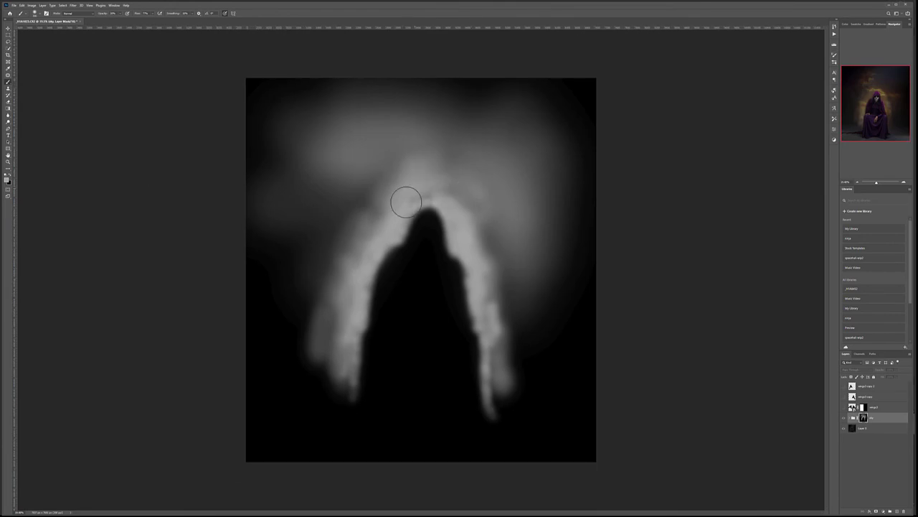
mouse_move(373, 197)
left_mouse_down()
mouse_move(400, 152)
mouse_move(315, 199)
mouse_move(355, 250)
mouse_move(321, 277)
mouse_move(321, 373)
mouse_move(332, 300)
mouse_move(340, 310)
mouse_move(344, 382)
mouse_move(335, 395)
mouse_move(328, 302)
mouse_move(357, 227)
mouse_move(300, 260)
mouse_move(379, 214)
mouse_move(360, 252)
mouse_move(357, 239)
mouse_move(342, 310)
mouse_move(356, 301)
mouse_move(307, 271)
mouse_move(402, 176)
mouse_move(474, 188)
mouse_move(509, 231)
mouse_move(474, 205)
mouse_move(482, 230)
mouse_move(490, 214)
mouse_move(475, 197)
mouse_move(511, 289)
mouse_move(491, 267)
mouse_move(494, 313)
mouse_move(505, 331)
mouse_move(494, 347)
mouse_move(502, 399)
mouse_move(510, 320)
left_mouse_up()
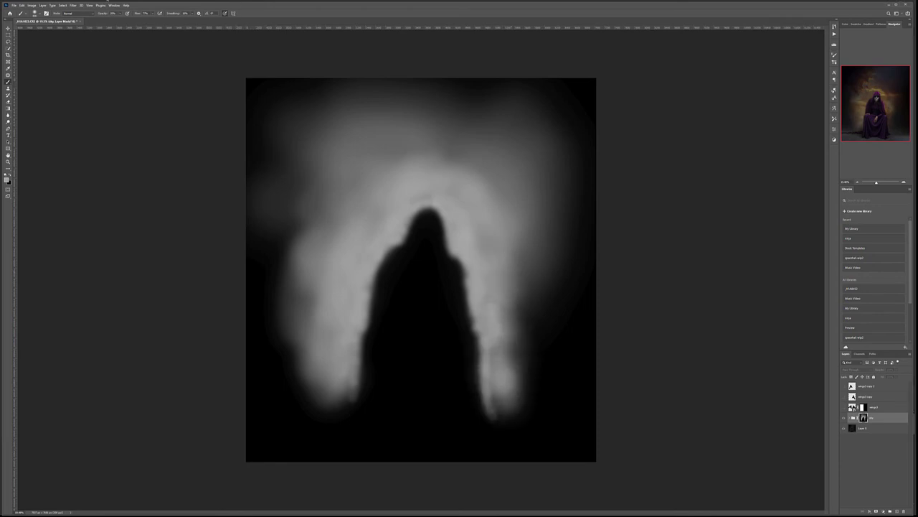
Soften the sky group's mask with a Gaussian Blur and return to the normal image view.
left_click(72, 5)
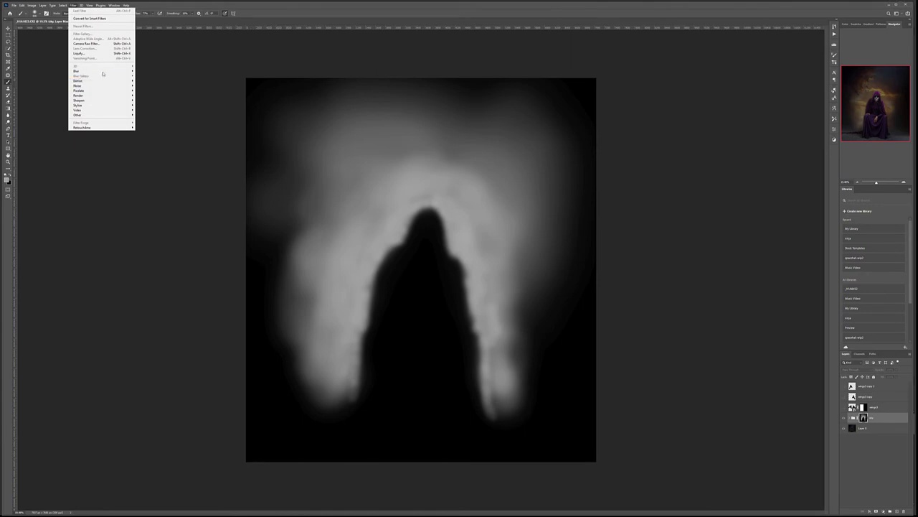
mouse_move(103, 73)
left_click(148, 90)
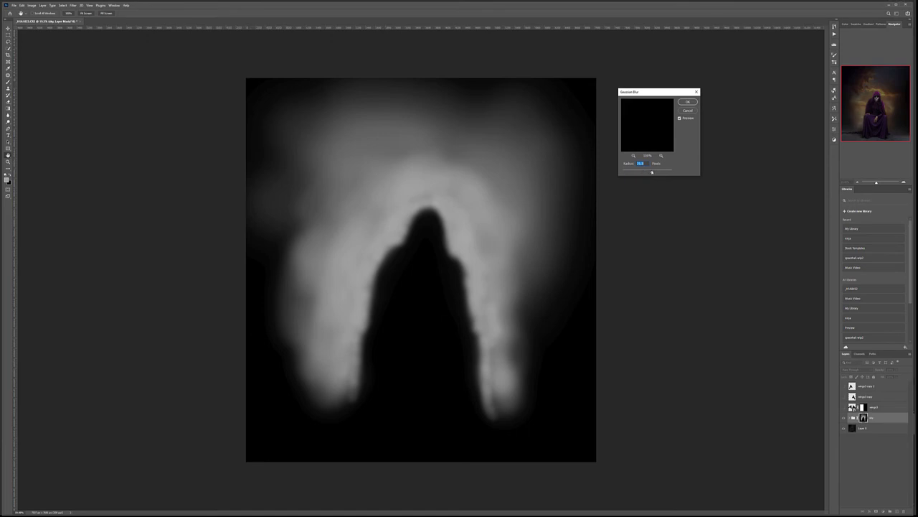
left_click_drag(651, 172, 647, 172)
left_click(686, 103)
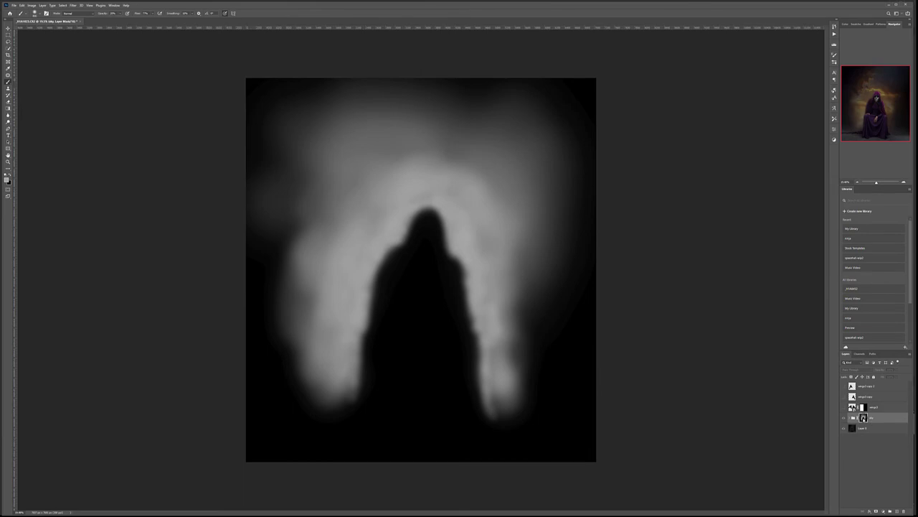
left_click(863, 417, "alt")
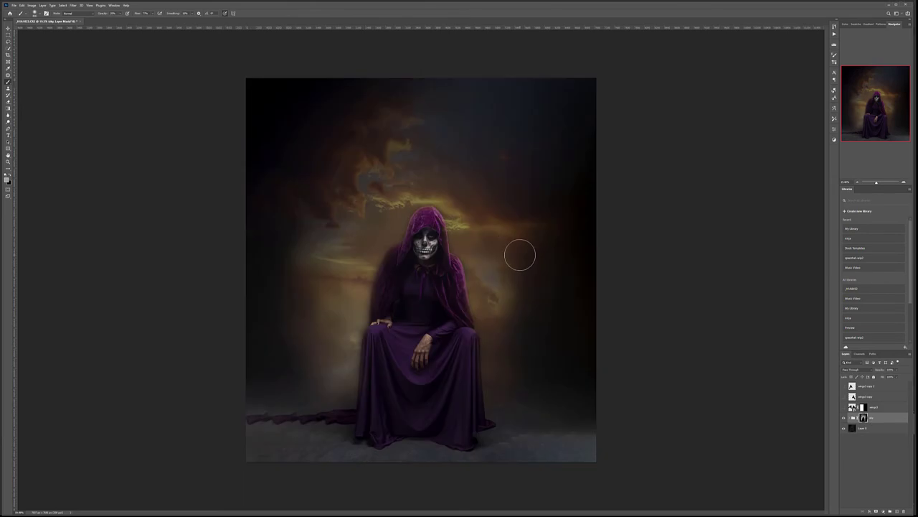
Reveal more of the sky toward the outer edges of the backdrop with a larger soft brush on the mask.
key("bracketright")
key("bracketright")
key("bracketright")
key("bracketright")
key("bracketright")
mouse_move(285, 194)
left_mouse_down()
mouse_move(291, 266)
mouse_move(331, 258)
mouse_move(308, 322)
mouse_move(289, 313)
mouse_move(273, 369)
mouse_move(254, 337)
left_mouse_up()
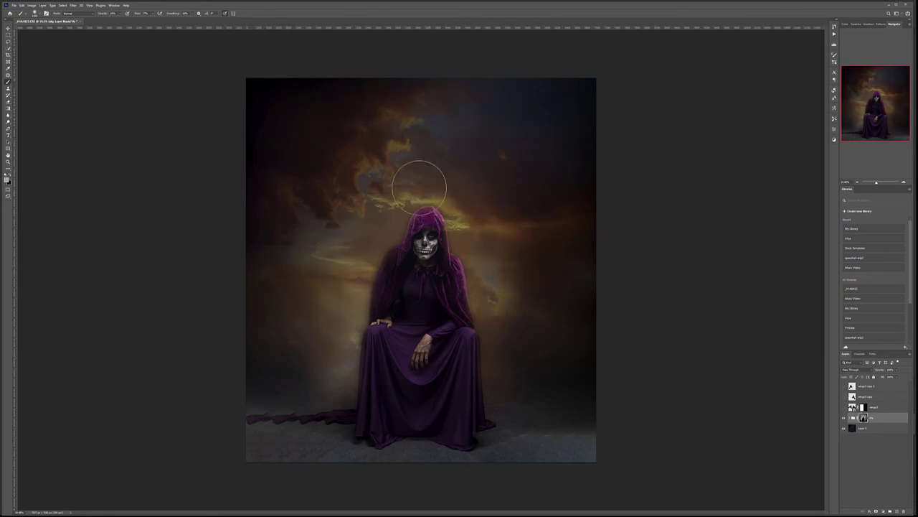
Paint black on the sky mask with a small brush to remove the sky spill from the purple hood.
scroll(488, 209, "up", 5)
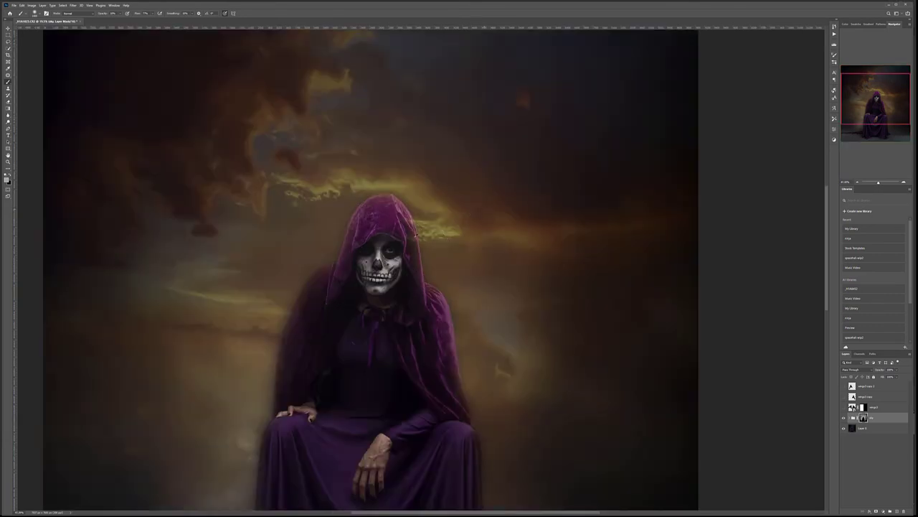
scroll(432, 276, "up", 5)
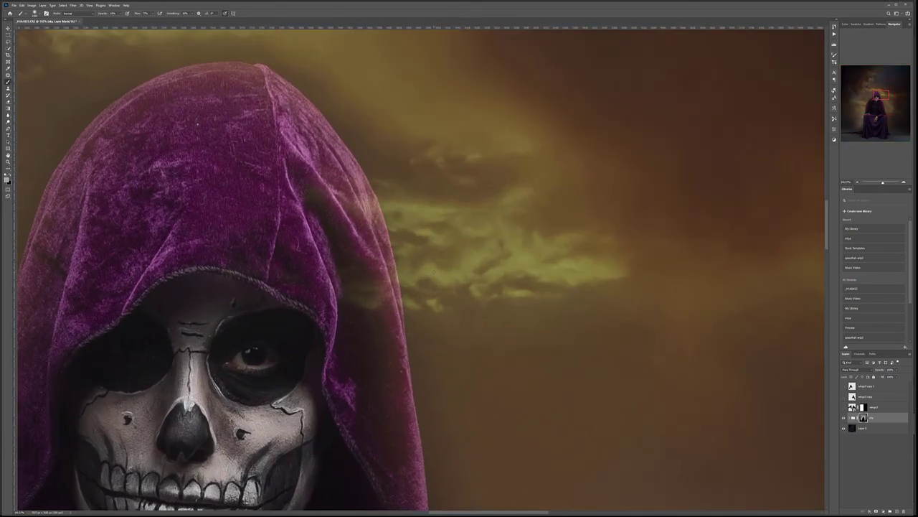
key("bracketleft")
key("bracketleft")
key("bracketleft")
key("bracketleft")
key("bracketleft")
key("bracketleft")
key("bracketleft")
key("bracketleft")
key("bracketleft")
key("bracketleft")
key("bracketleft")
mouse_move(349, 302)
left_mouse_down()
mouse_move(346, 279)
mouse_move(338, 287)
mouse_move(340, 254)
mouse_move(361, 324)
mouse_move(333, 255)
mouse_move(370, 344)
mouse_move(328, 248)
left_mouse_up()
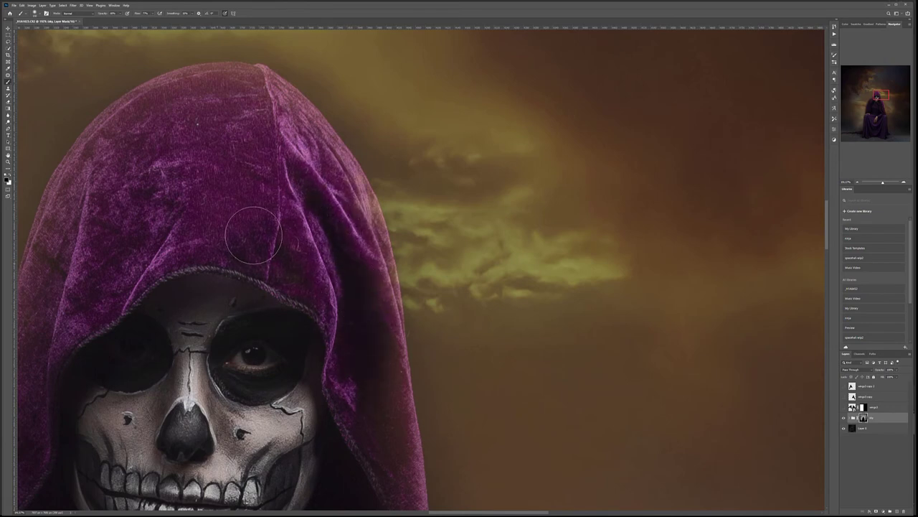
left_click_drag(256, 279, 393, 157)
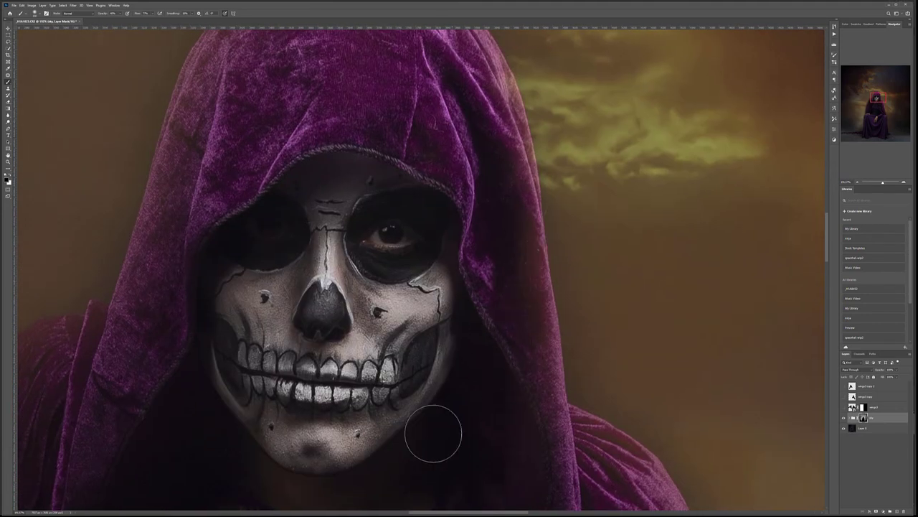
left_click_drag(337, 140, 332, 257)
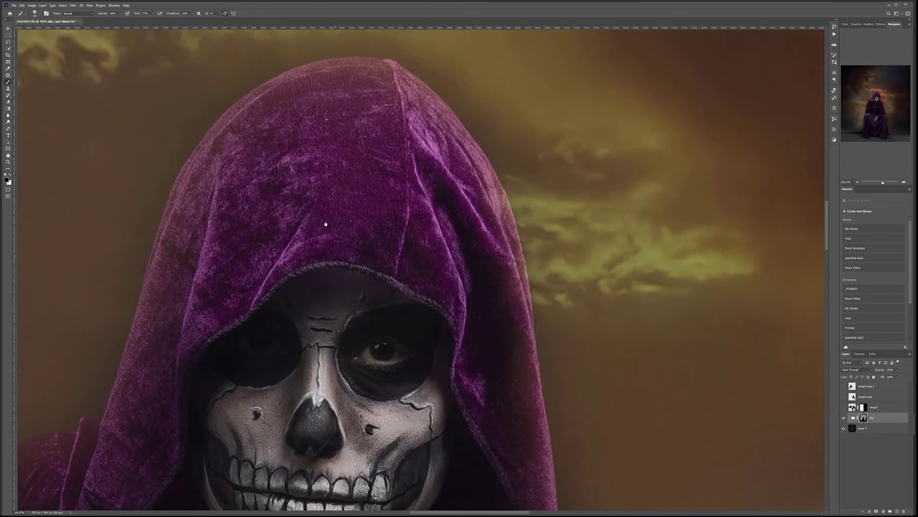
scroll(428, 348, "down", 8)
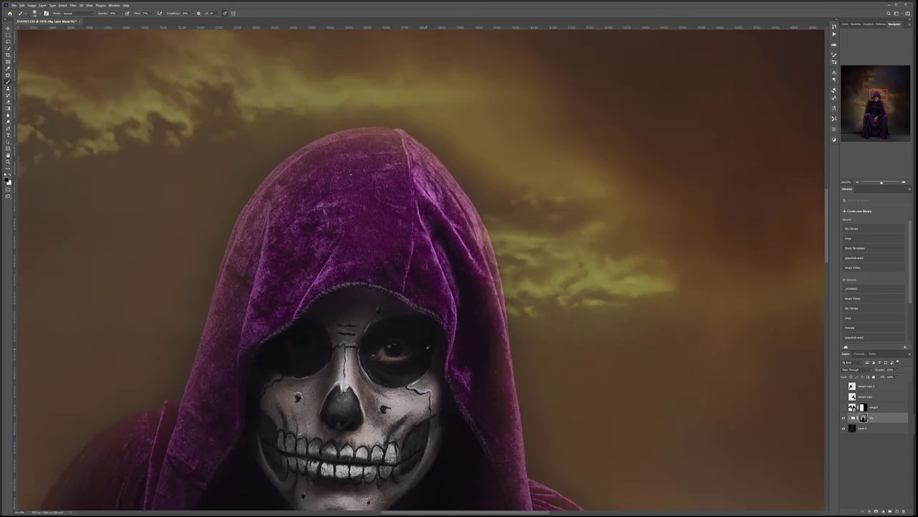
scroll(399, 451, "up", 2)
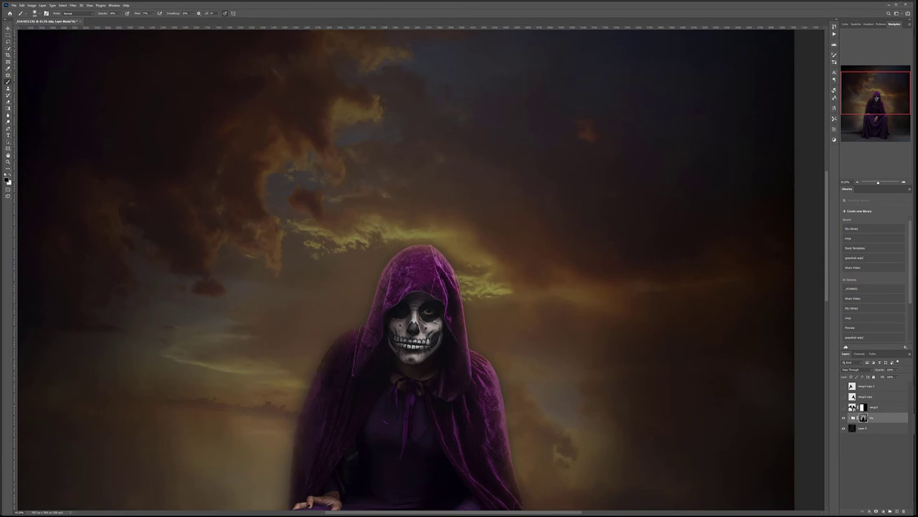
mouse_move(444, 404)
left_mouse_down()
mouse_move(407, 293)
mouse_move(407, 256)
left_mouse_up()
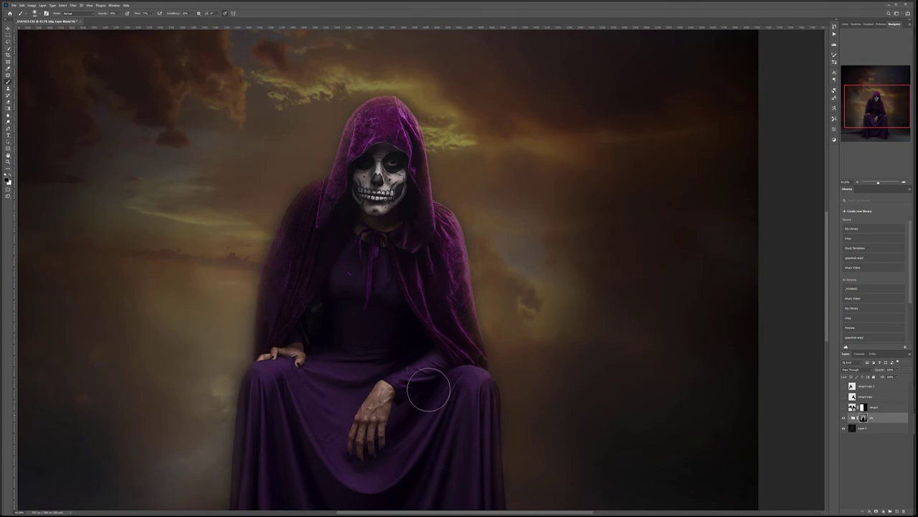
scroll(406, 353, "down", 3)
scroll(409, 354, "down", 2)
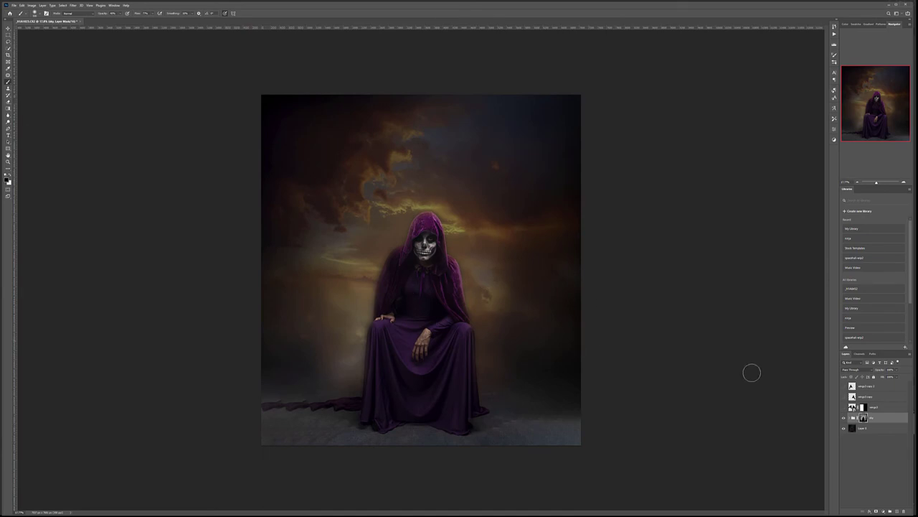
Add a mid-gray filled layer in Soft Light mode directly above the figure photo and hide the sky group.
left_click(867, 428)
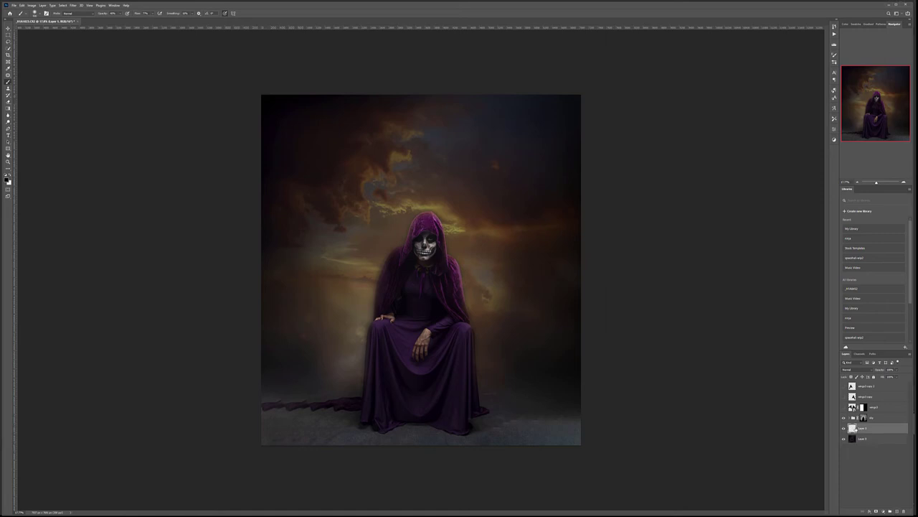
key("shift+F5")
left_click(489, 154)
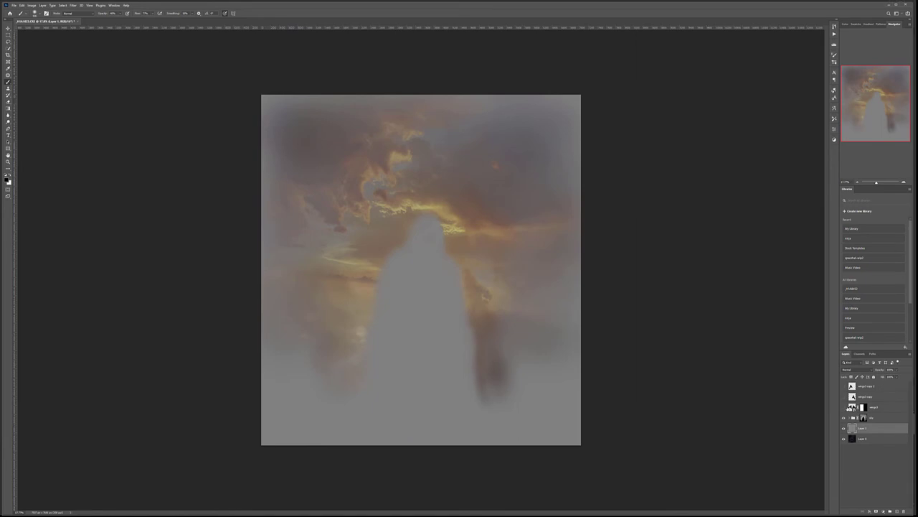
left_click(853, 370)
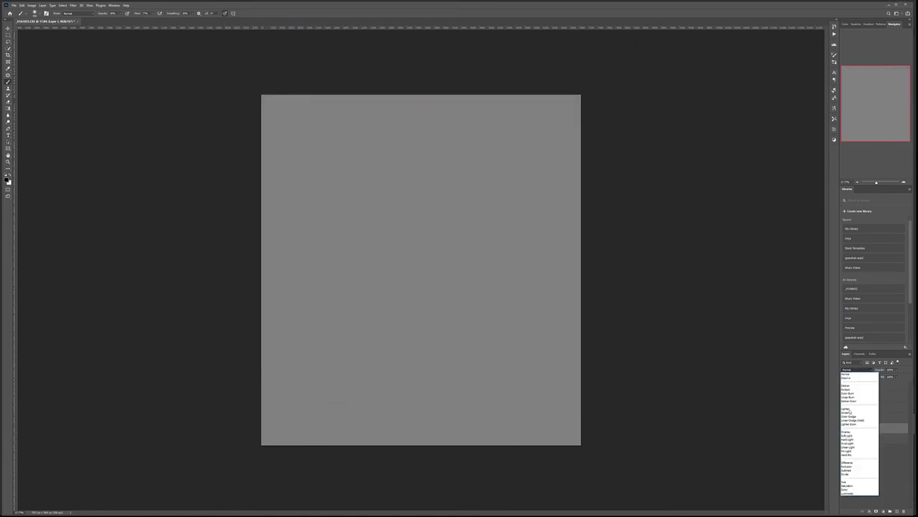
left_click(851, 439)
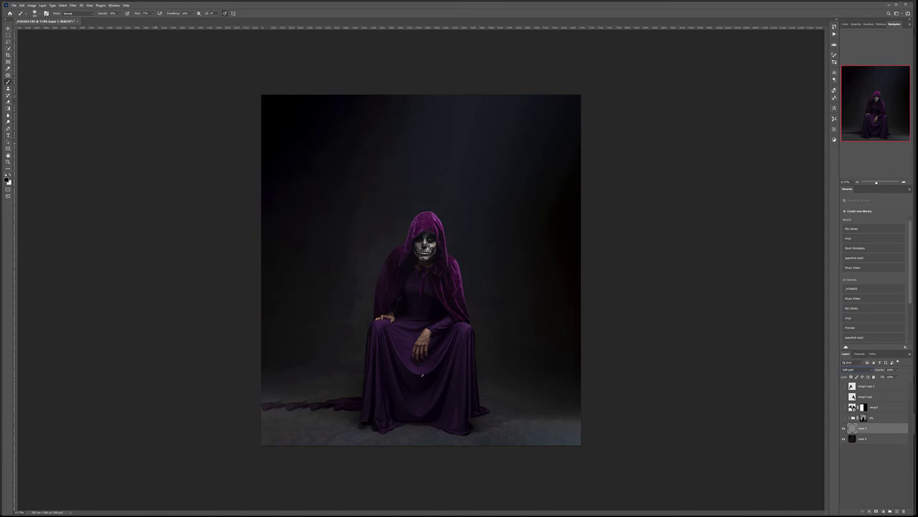
Brighten the fingers and knuckles of the hanging hand with a small white brush on the gray Soft Light layer.
scroll(425, 353, "up", 8)
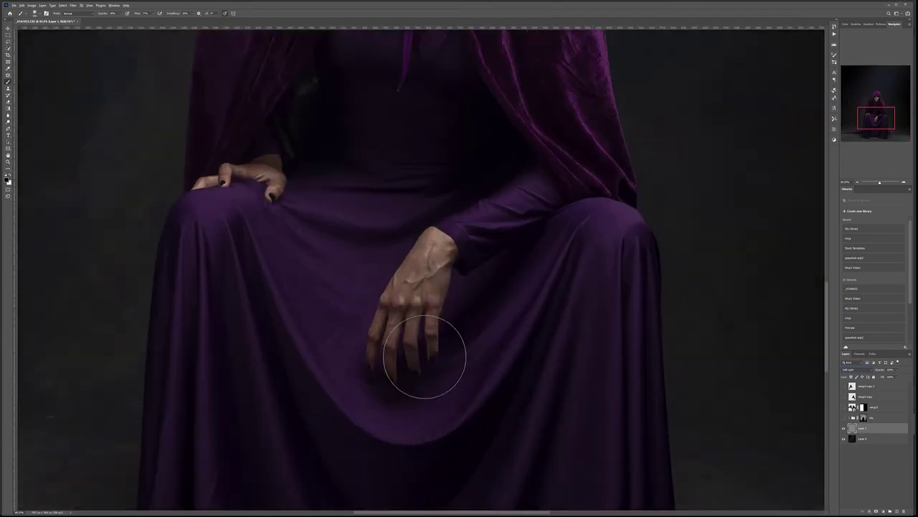
scroll(411, 352, "up", 3)
key("bracketleft")
key("bracketleft")
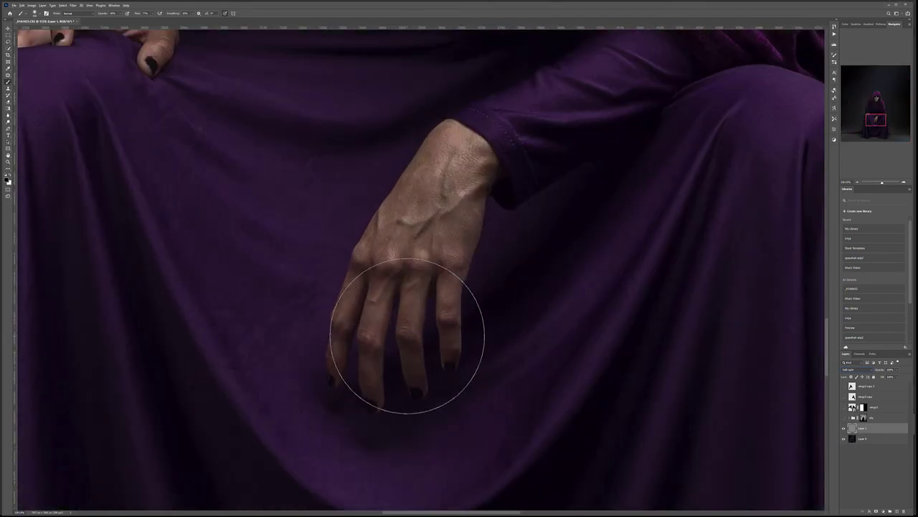
key("bracketleft")
key("bracketleft")
key("bracketleft")
key("bracketleft")
key("bracketleft")
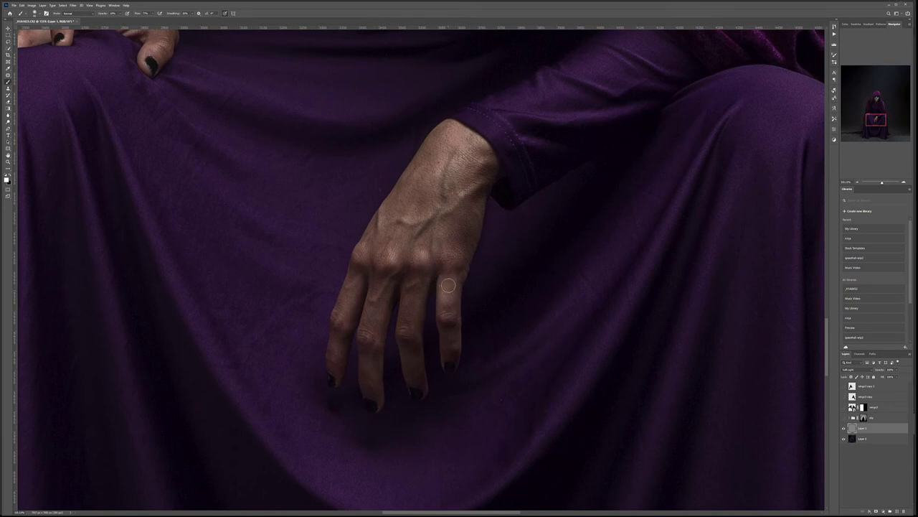
left_click_drag(447, 276, 450, 273)
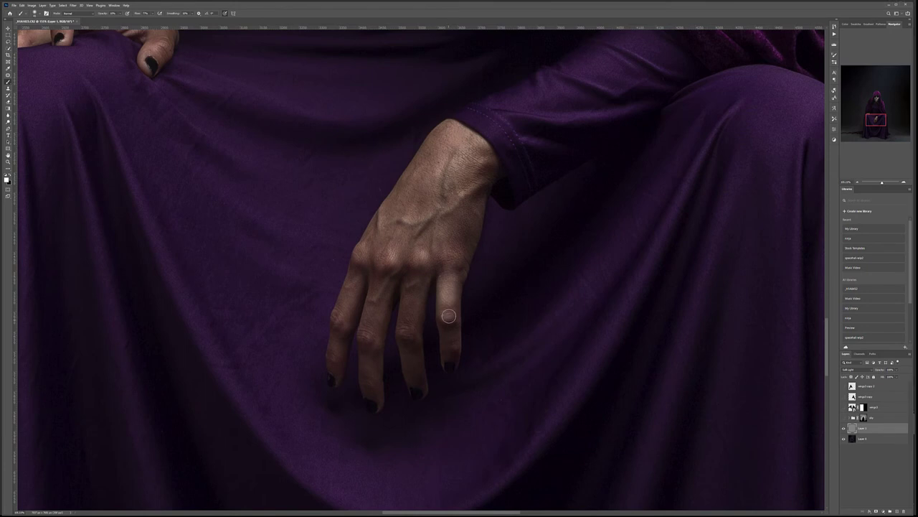
left_click_drag(402, 331, 364, 336)
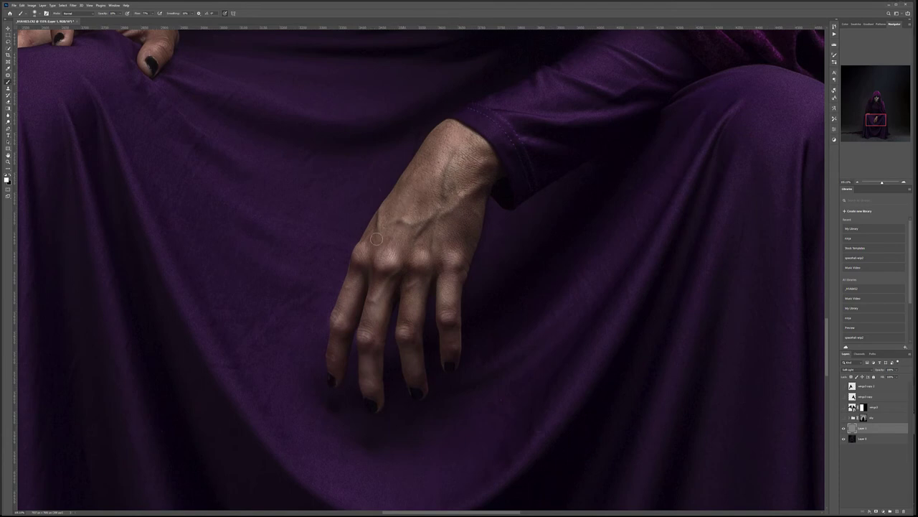
Refine the highlights and shadows around the hanging hand's knuckles and fingers, and compare with the gray layer hidden.
key("x")
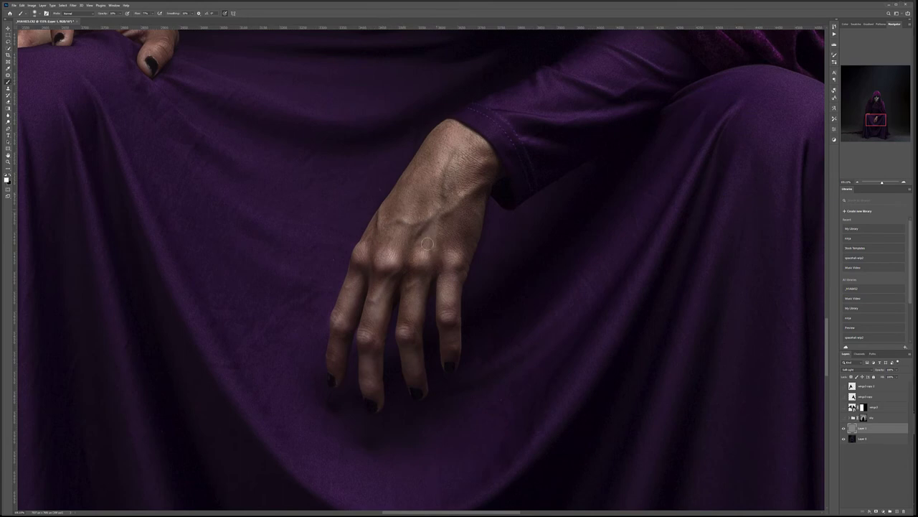
key("x")
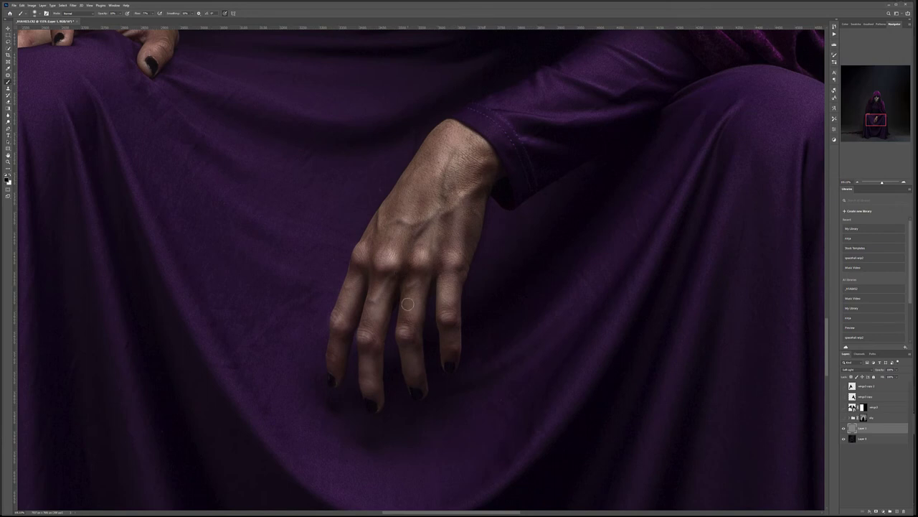
scroll(407, 304, "down", 5)
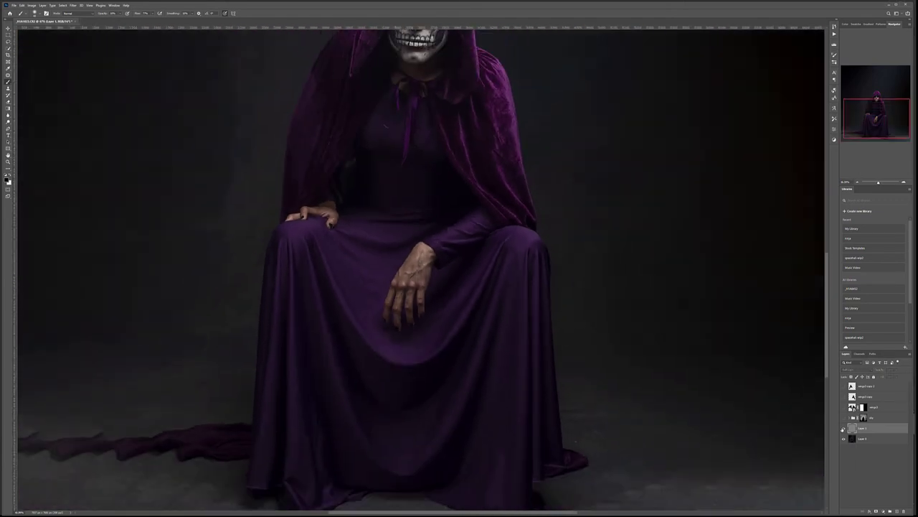
left_click(843, 429)
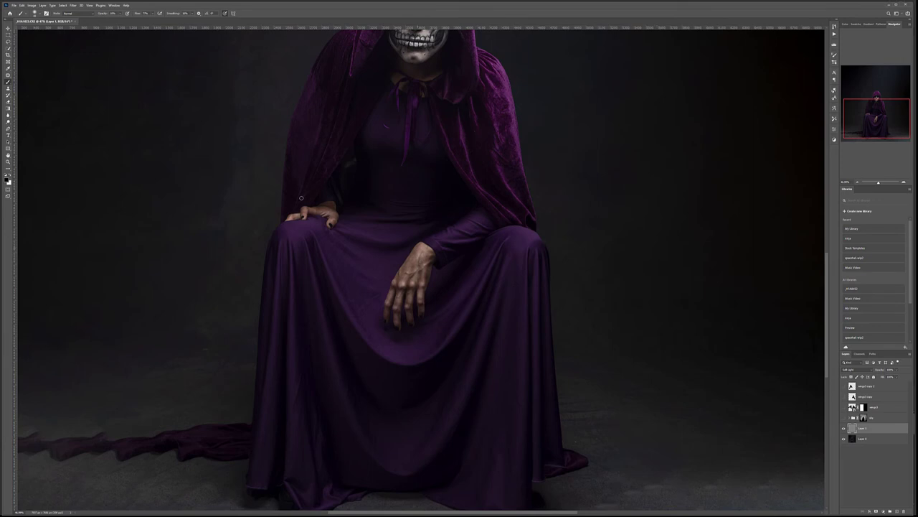
Dodge and burn the fingers, thumb and back of the hand resting on the knee.
scroll(302, 197, "up", 5)
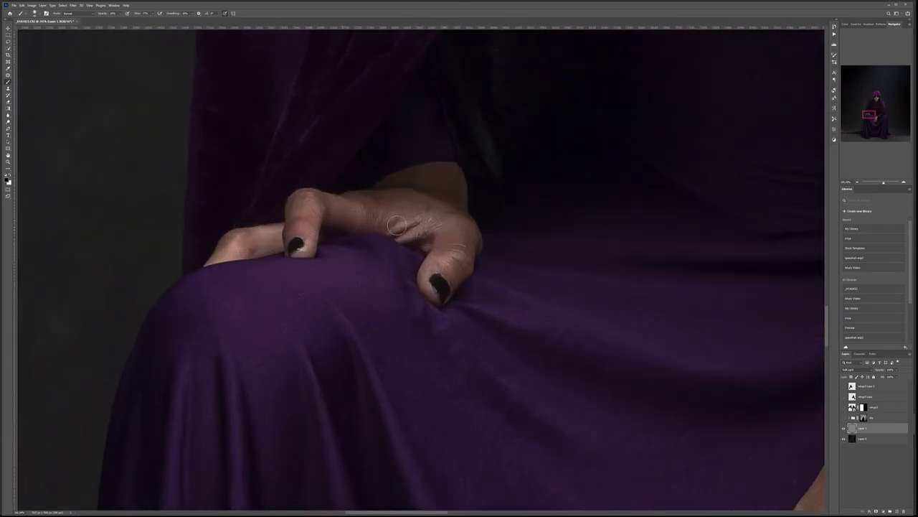
mouse_move(260, 249)
left_mouse_down()
mouse_move(284, 230)
mouse_move(234, 247)
left_mouse_up()
key("x")
mouse_move(294, 212)
left_mouse_down()
mouse_move(305, 219)
mouse_move(351, 203)
mouse_move(381, 212)
left_mouse_up()
mouse_move(454, 244)
left_mouse_down()
mouse_move(467, 242)
mouse_move(466, 259)
mouse_move(438, 260)
mouse_move(454, 263)
mouse_move(444, 245)
left_mouse_up()
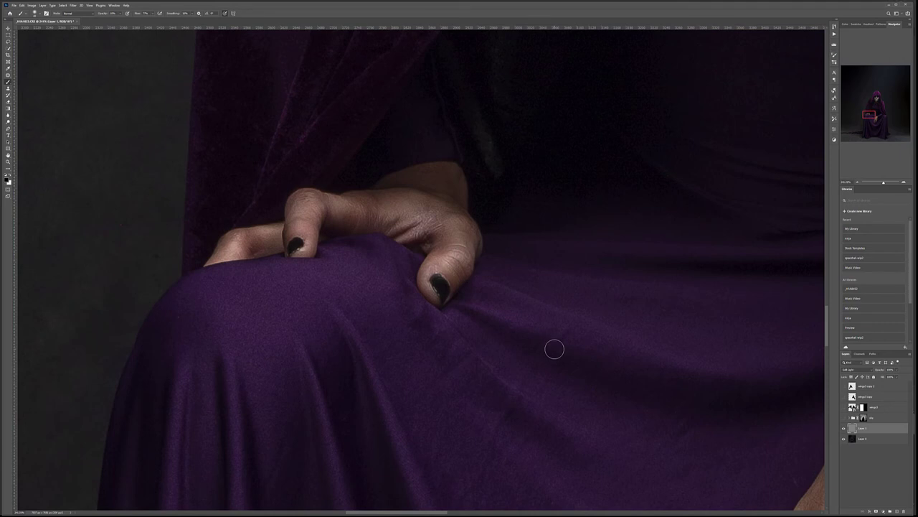
Dodge and burn the fabric folds across the lap and sleeve with a slightly larger brush.
scroll(553, 349, "down", 2)
left_click_drag(641, 371, 370, 269)
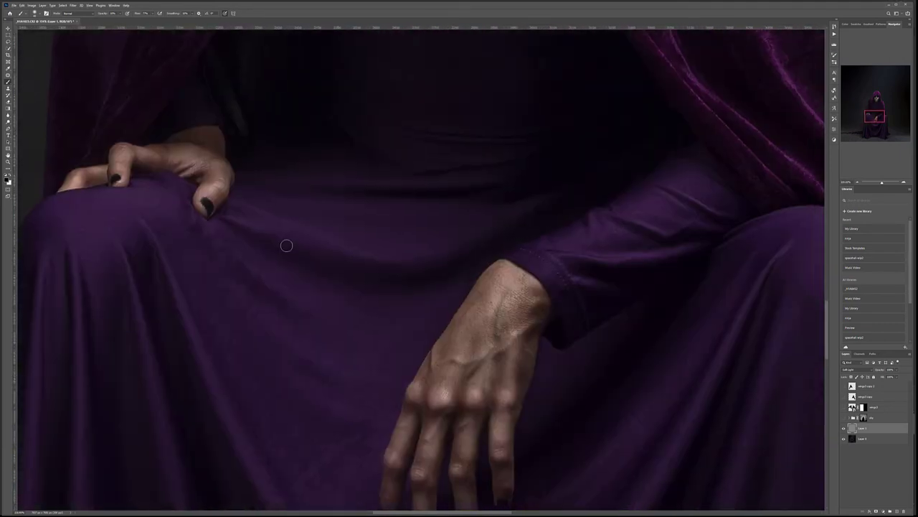
key("bracketright")
key("bracketright")
key("x")
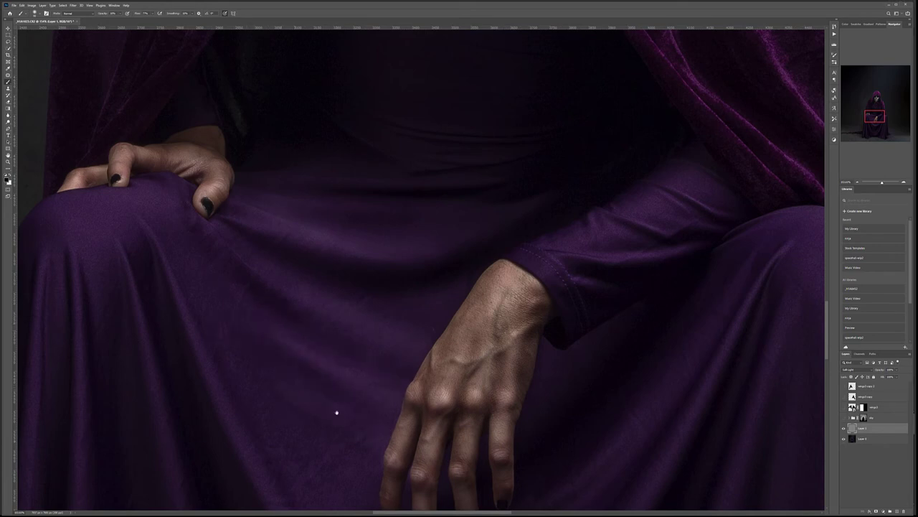
scroll(335, 439, "down", 3)
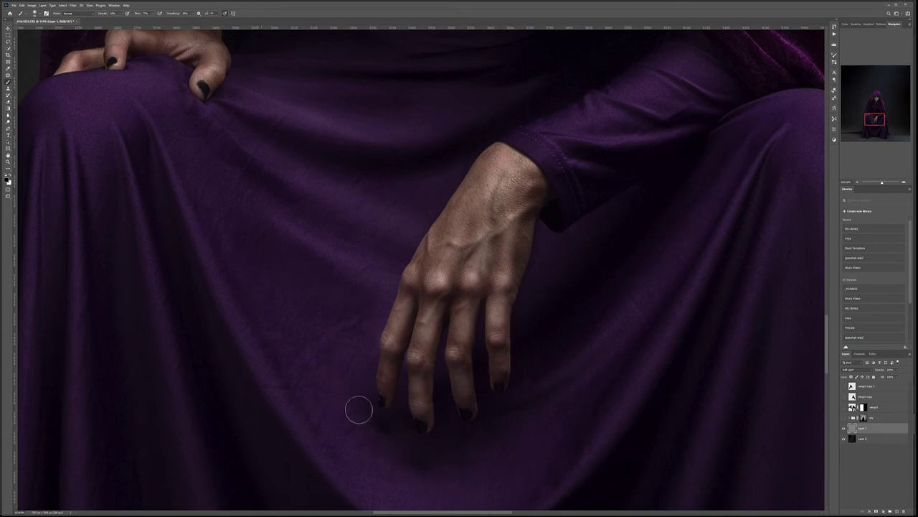
Dodge the long vertical folds on the dress's left side, from the knee down to the hem, with a small white brush.
left_click_drag(355, 388, 495, 346)
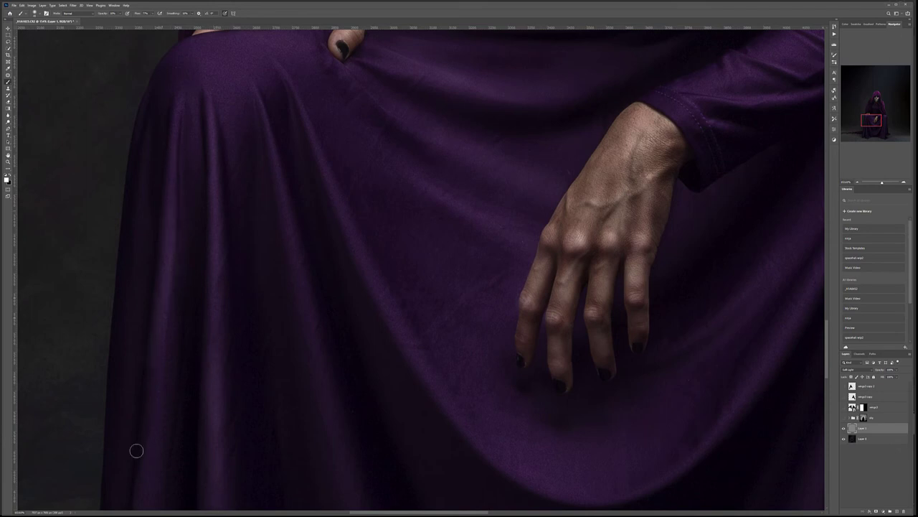
left_click_drag(232, 398, 303, 193)
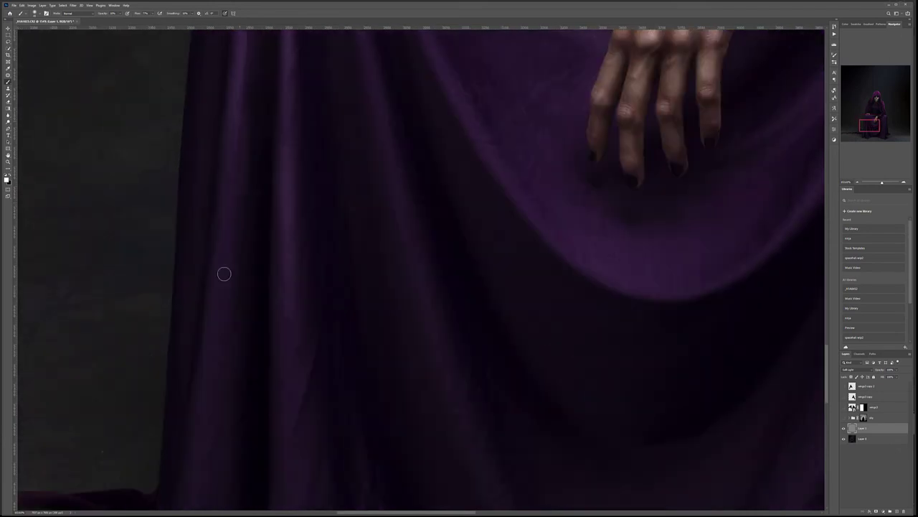
scroll(266, 259, "down", 4)
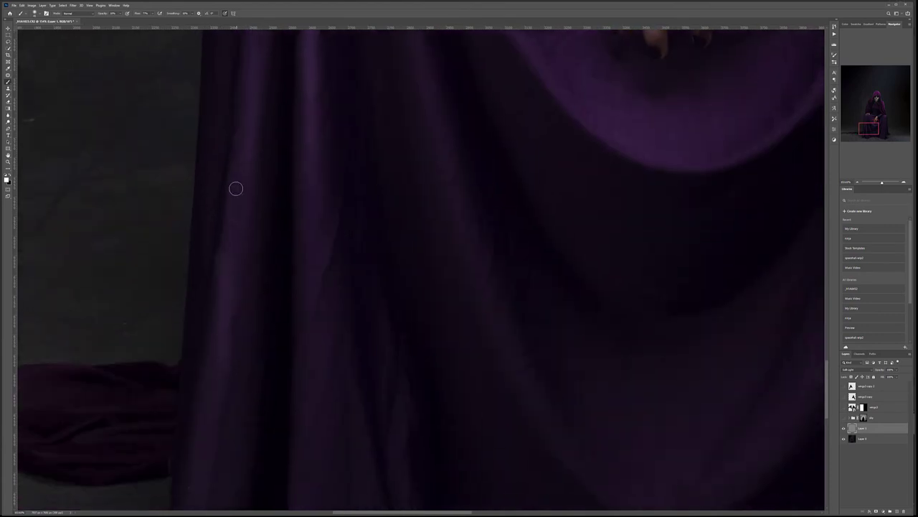
scroll(259, 397, "down", 6)
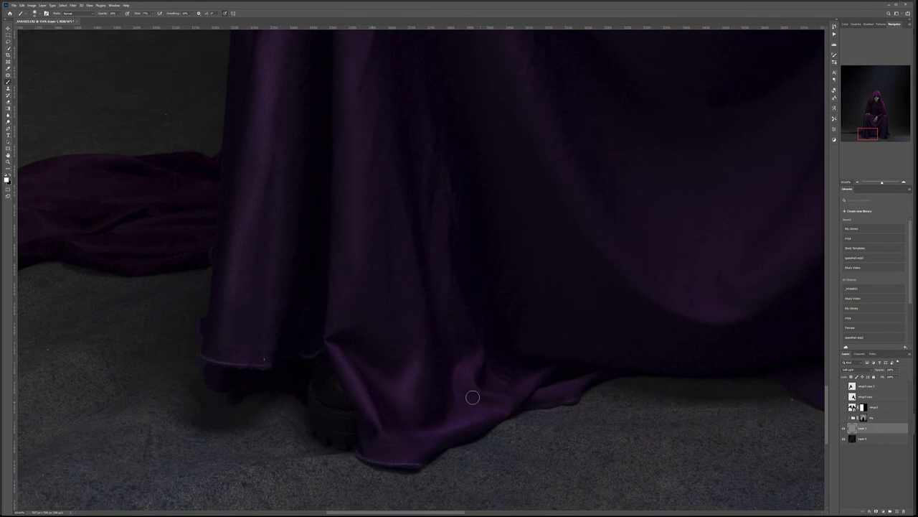
scroll(488, 326, "up", 5)
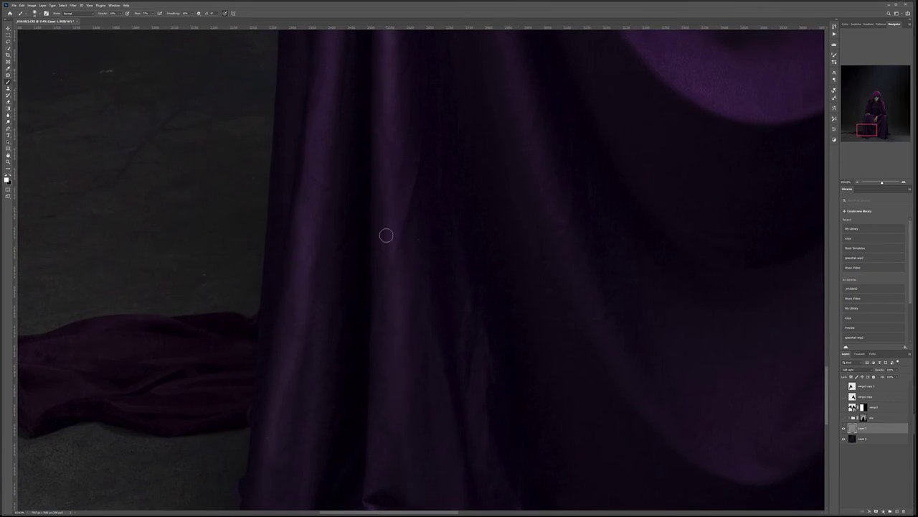
scroll(485, 328, "up", 5)
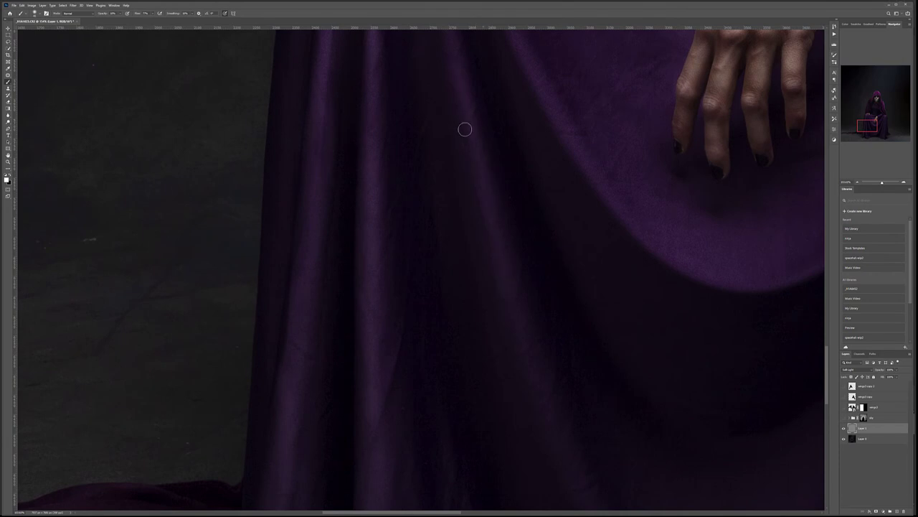
scroll(505, 133, "up", 4)
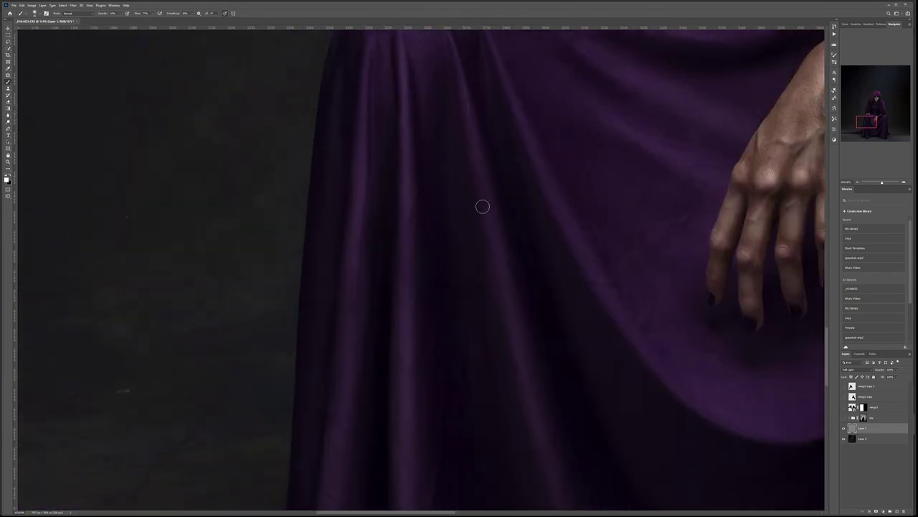
scroll(444, 95, "down", 5)
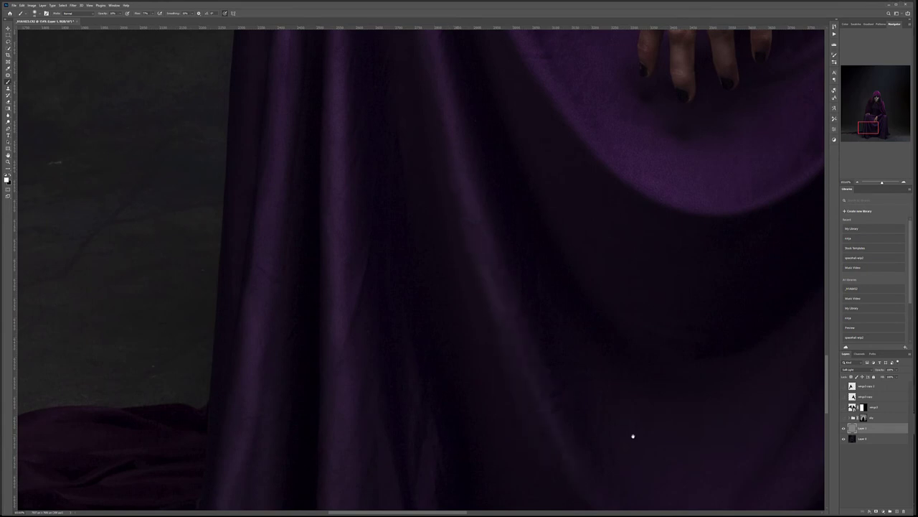
scroll(614, 432, "down", 4)
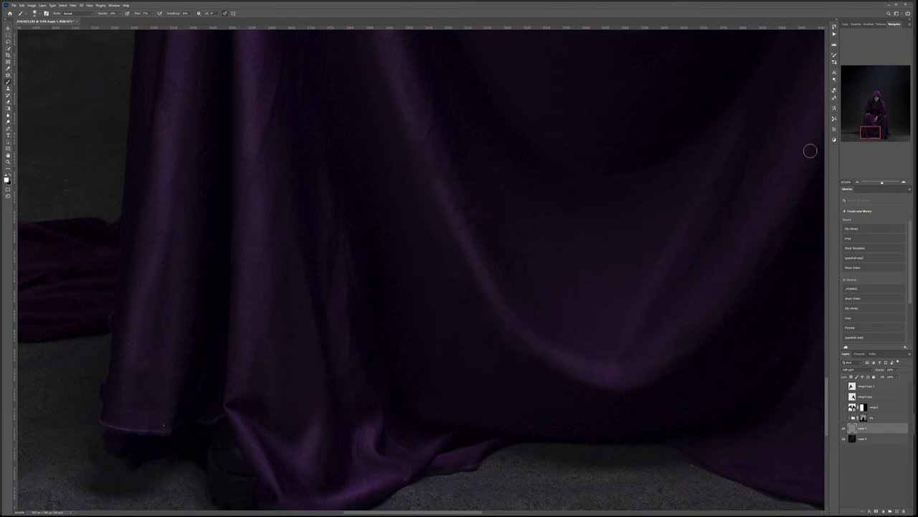
Brighten the curved drape edges and fold ridges around and below the hanging hand.
scroll(615, 387, "up", 5)
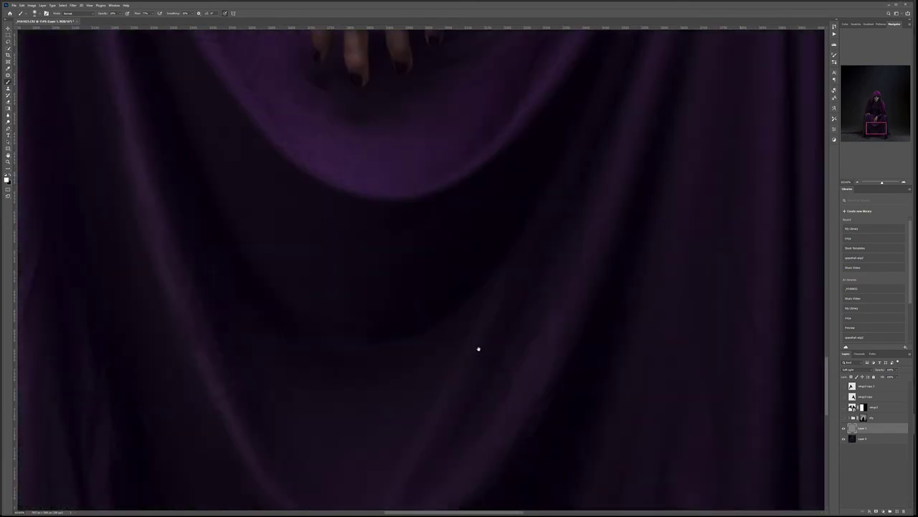
left_click_drag(538, 262, 518, 267)
left_click_drag(554, 181, 477, 388)
left_click_drag(539, 234, 406, 492)
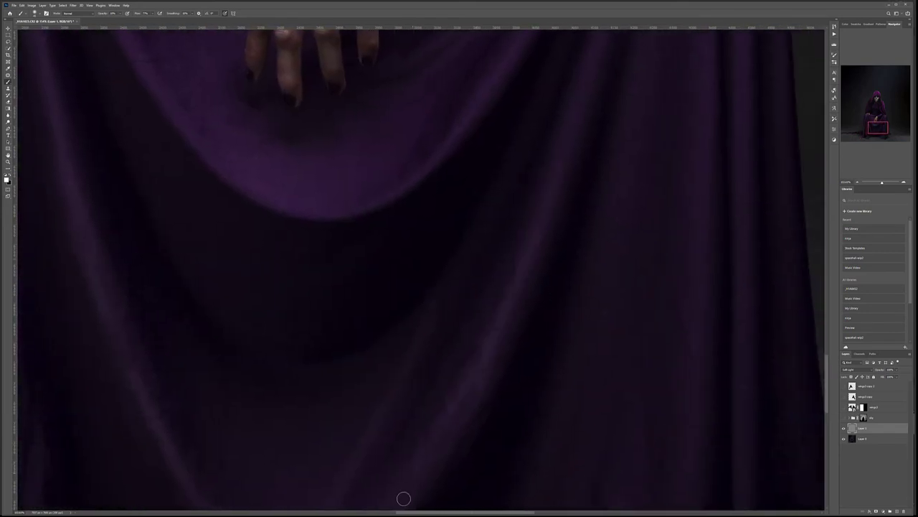
left_click_drag(552, 210, 550, 236)
scroll(550, 236, "up", 2)
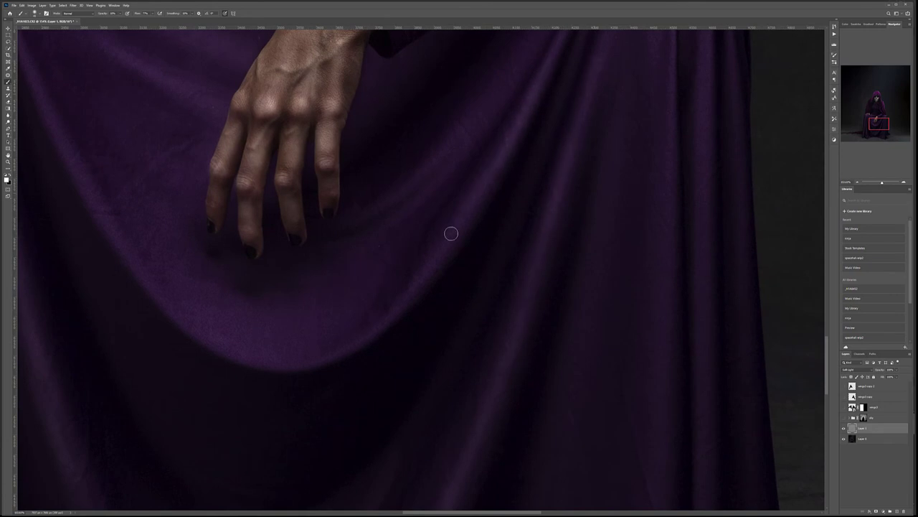
left_click_drag(360, 274, 504, 309)
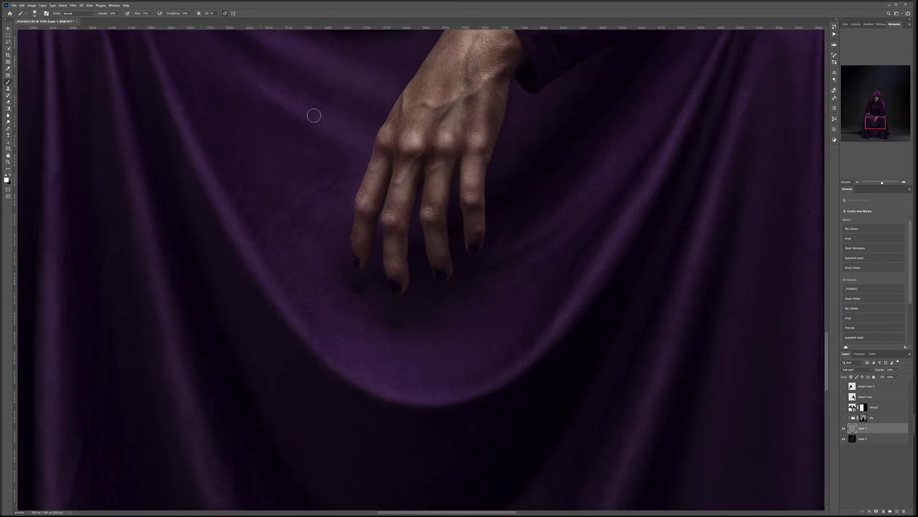
left_click_drag(359, 82, 349, 186)
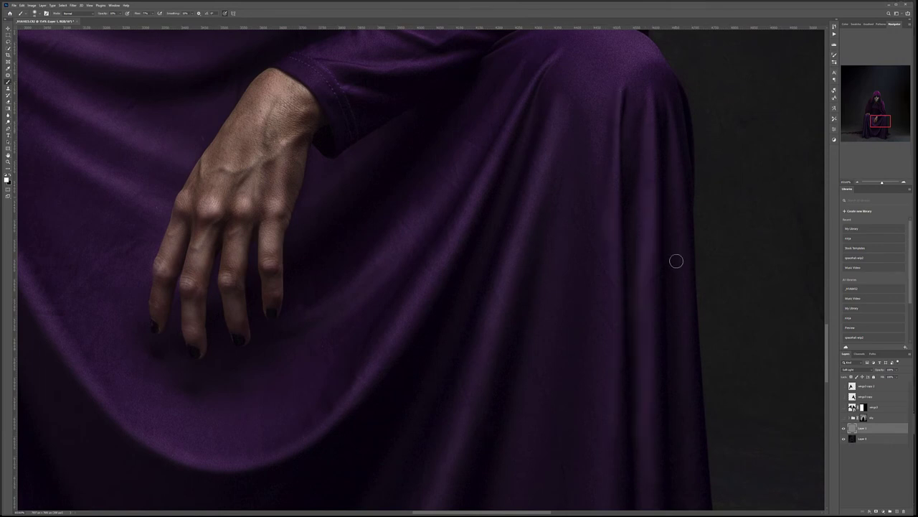
Dodge the folds on the dress's right side, from the knee down to the hem.
left_click_drag(693, 363, 611, 68)
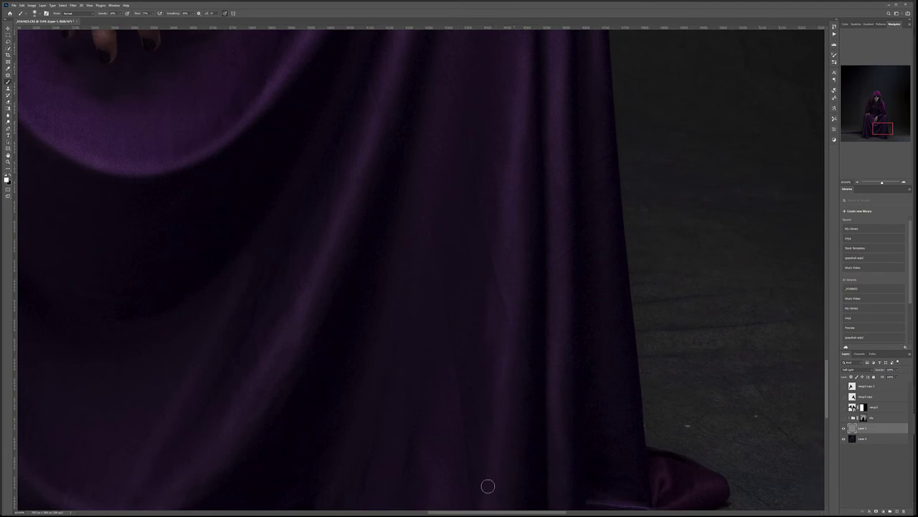
left_click_drag(527, 326, 527, 156)
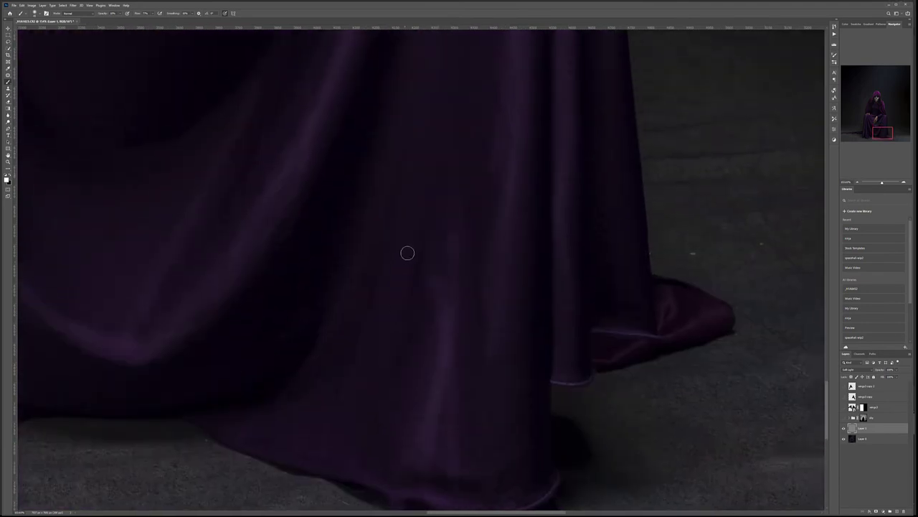
scroll(425, 292, "down", 10)
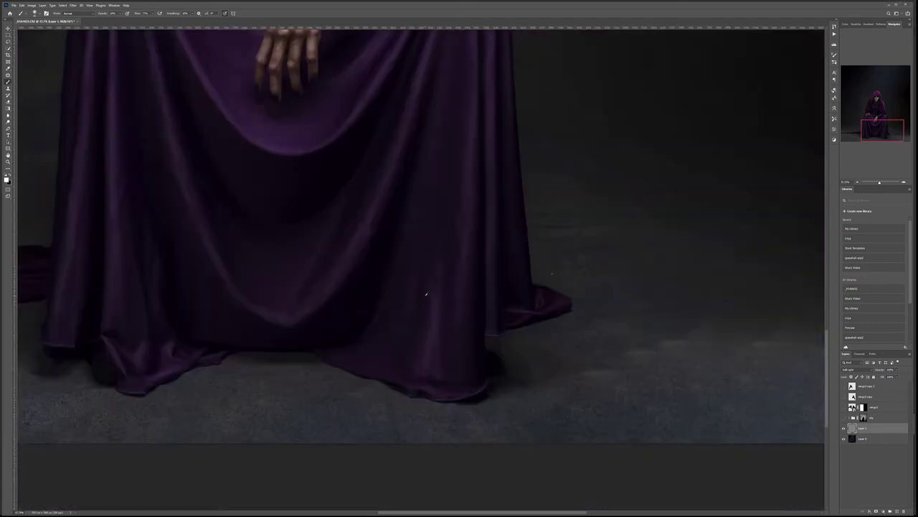
scroll(484, 416, "up", 2)
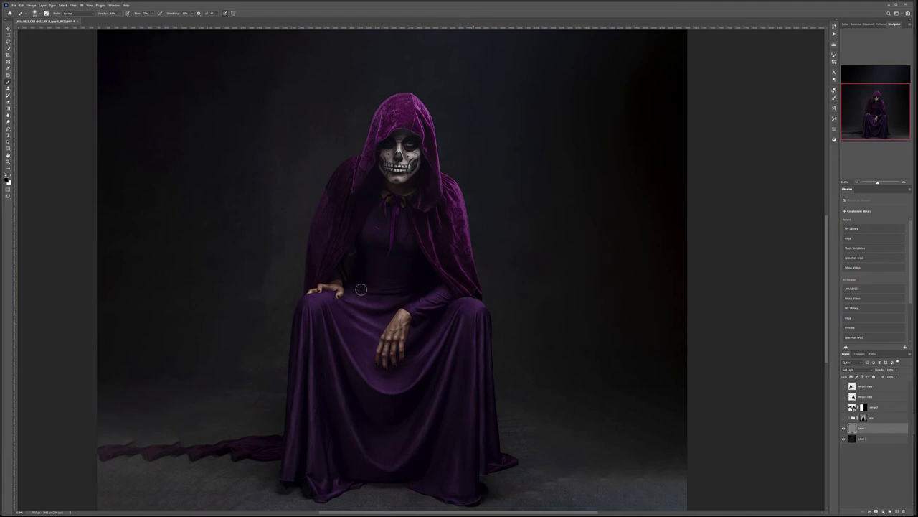
Burn the shadow at the waist beside the hand resting on the knee with a larger black brush.
key("bracketright")
key("bracketright")
key("bracketright")
key("bracketright")
mouse_move(370, 280)
left_mouse_down()
mouse_move(412, 274)
mouse_move(372, 278)
left_mouse_up()
Lighten both eyes inside the dark skull sockets with a smaller white brush.
scroll(392, 144, "up", 5)
key("bracketleft")
key("bracketleft")
key("bracketleft")
key("bracketleft")
key("bracketleft")
key("bracketleft")
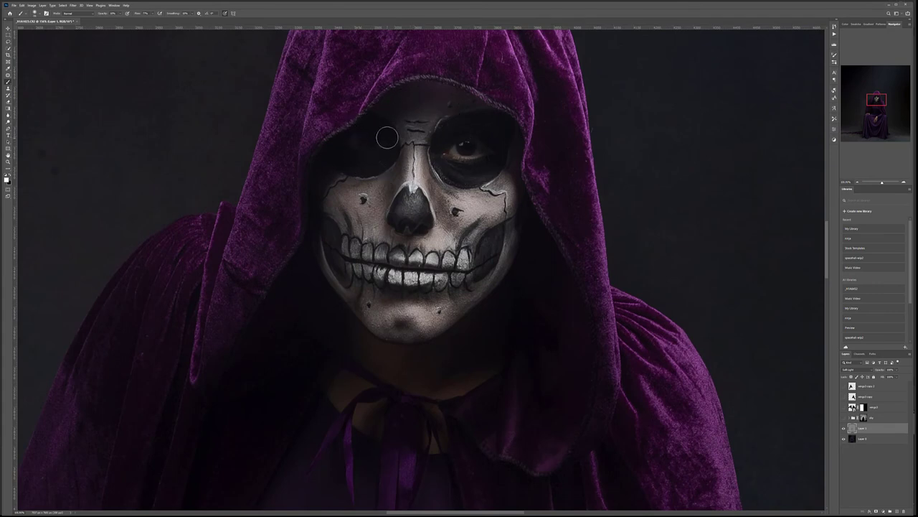
left_click_drag(452, 146, 492, 145)
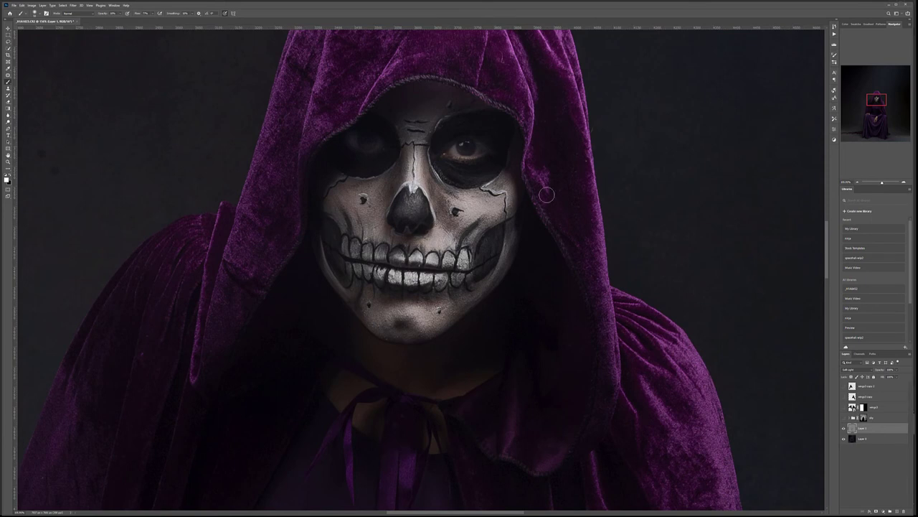
Compare the figure with and without the dodge-and-burn layer, and show the sky group again.
key("ctrl+0")
scroll(470, 218, "down", 5)
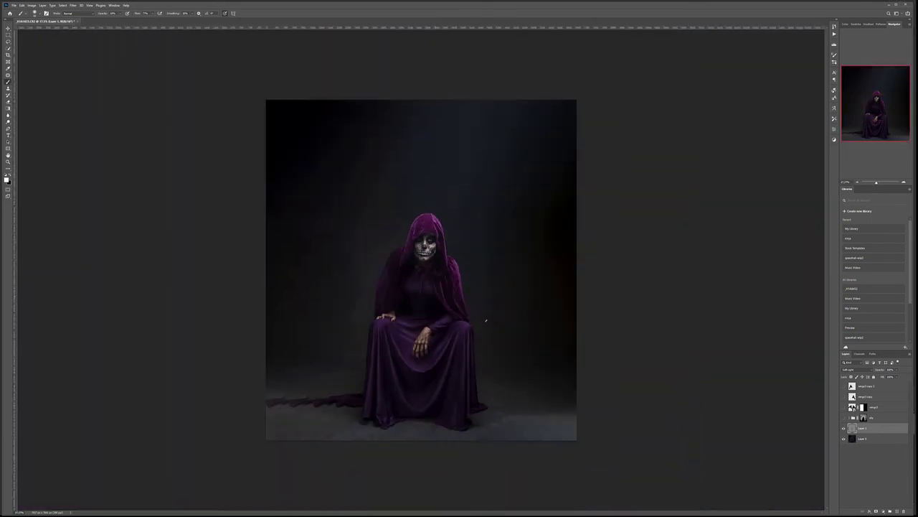
key("ctrl+plus")
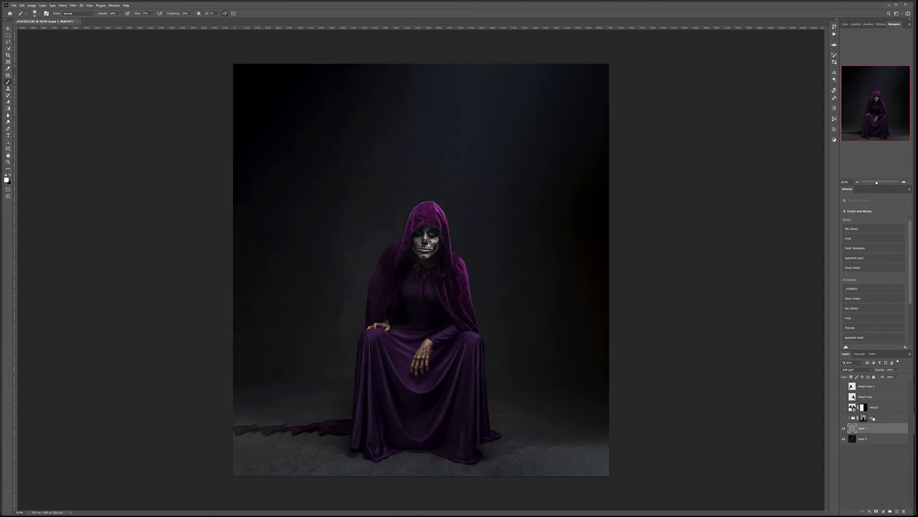
left_click(843, 428)
left_click(843, 428)
left_click(843, 428)
left_click(843, 428)
left_click(843, 418)
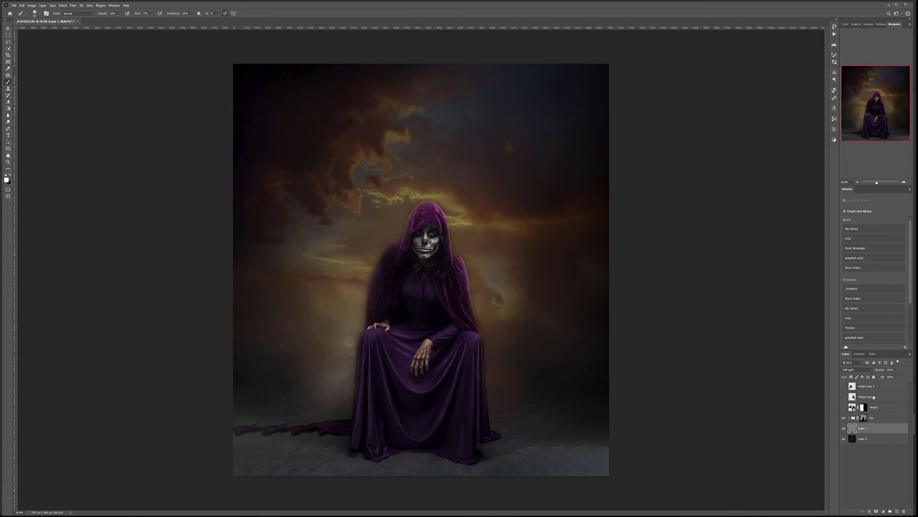
Group the two wing copy layers under the name wings and make both wings visible.
left_click(872, 398)
left_click(866, 388, "shift")
key("ctrl+g")
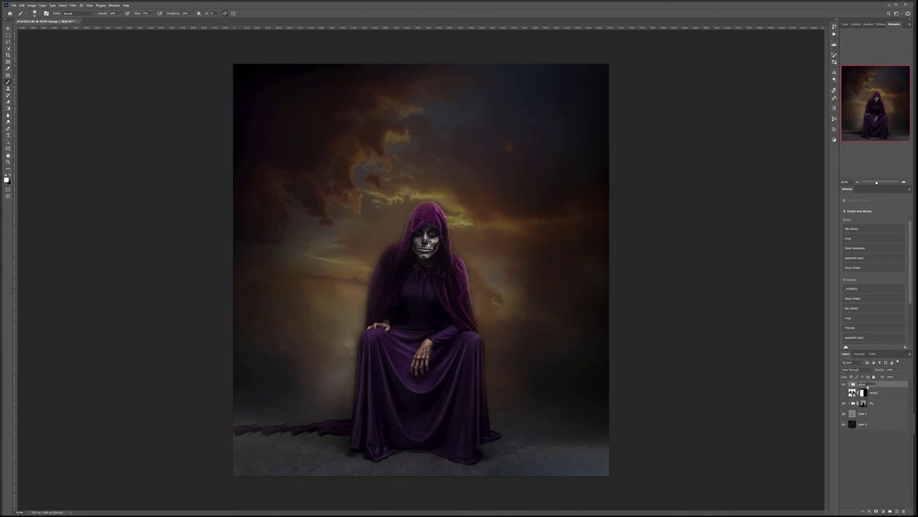
key("Return")
left_click(849, 384)
left_click(844, 393)
left_click(843, 402)
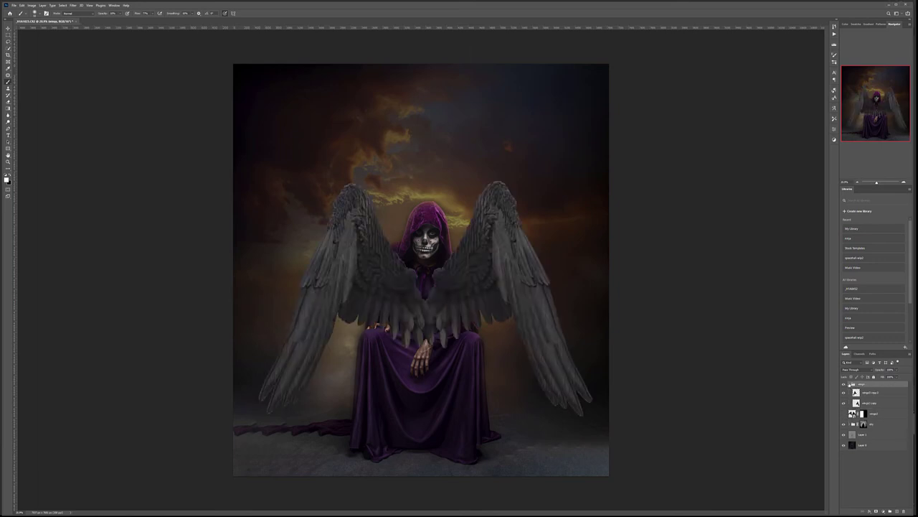
left_click(850, 384)
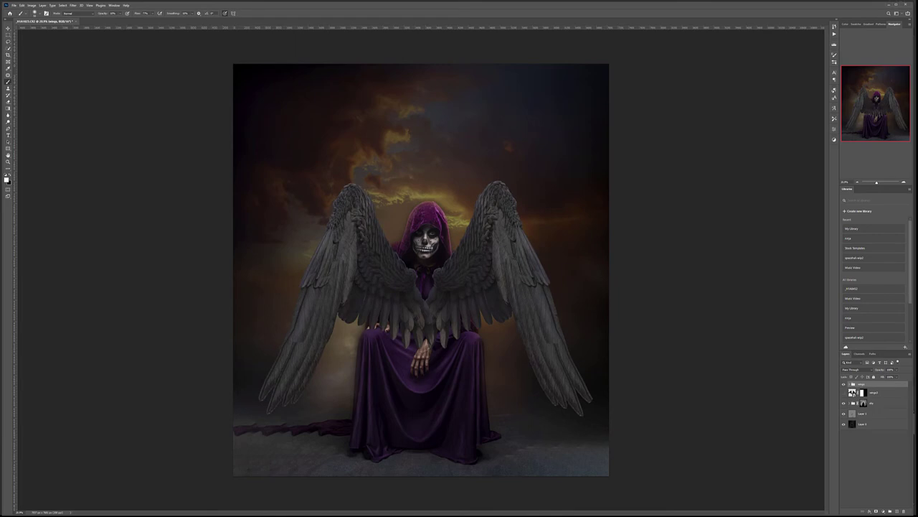
Add a layer mask to the wings group and enlarge the brush for masking.
left_click(876, 511)
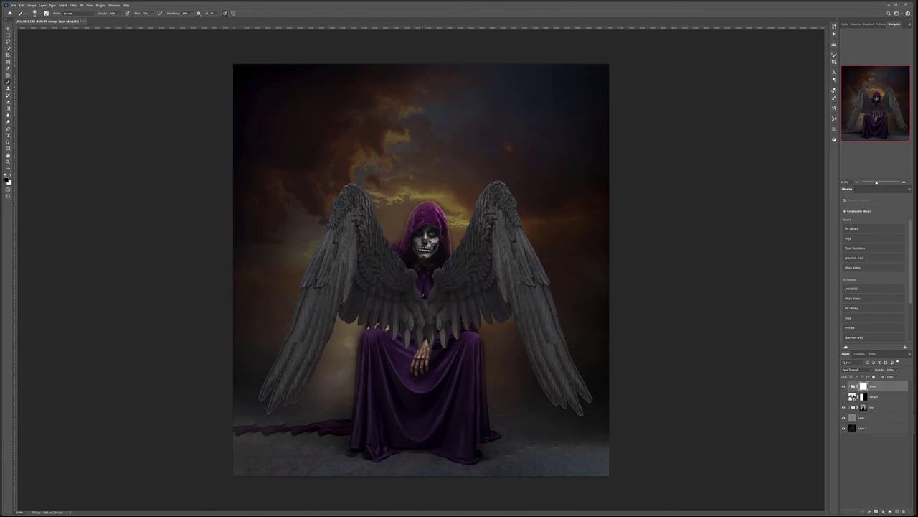
scroll(439, 297, "up", 4)
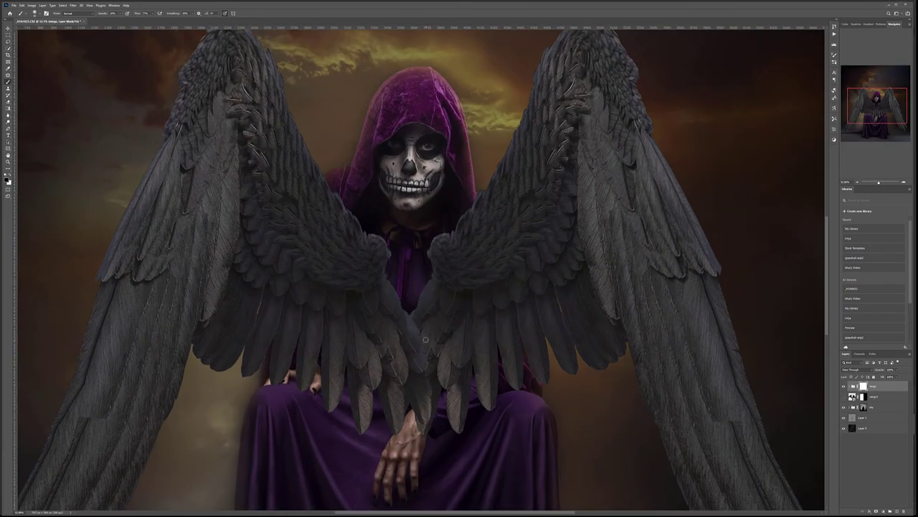
key("bracketright")
key("bracketright")
key("bracketright")
key("bracketright")
key("bracketright")
key("bracketright")
key("bracketright")
key("bracketright")
key("bracketright")
key("bracketright")
key("bracketright")
Reposition the wings group so the wings line up with the figure's shoulders.
left_click(8, 28)
left_click_drag(413, 242, 422, 222)
scroll(445, 248, "down", 2)
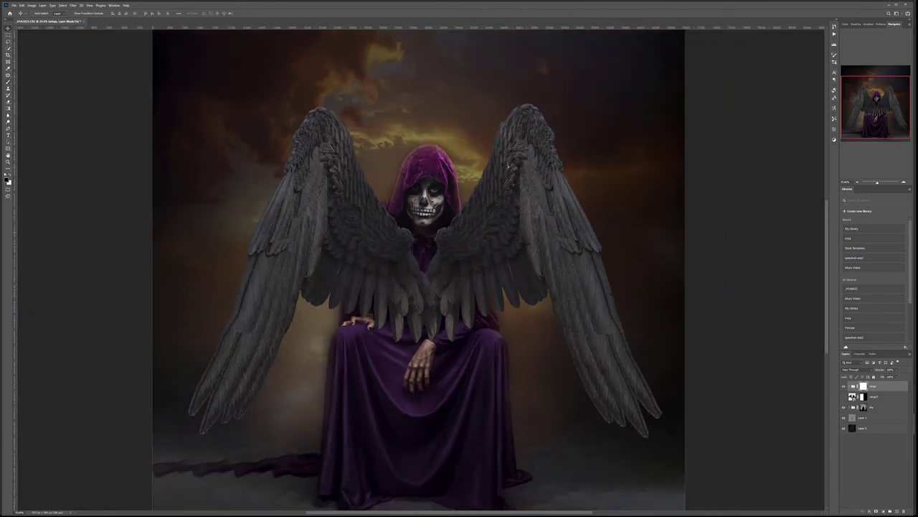
left_click_drag(497, 227, 500, 241)
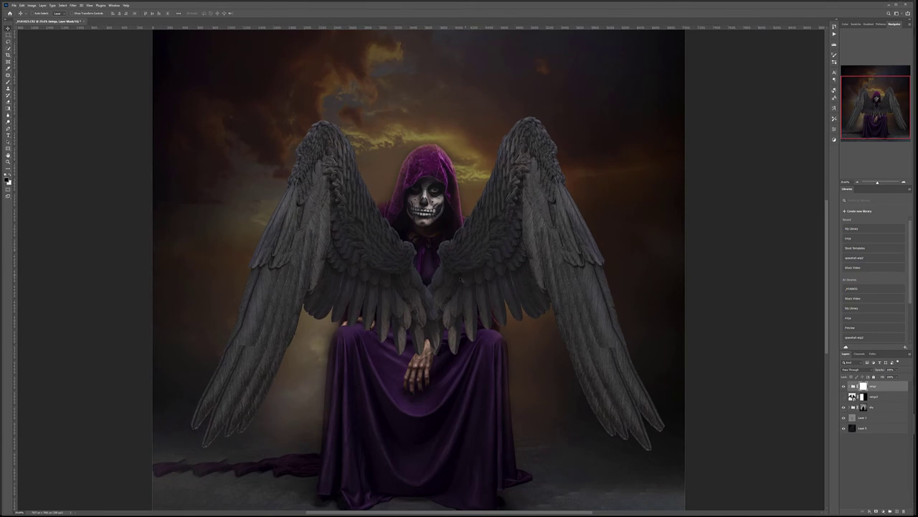
Mask out the feathers covering the torso, cloak and hands with a large soft black brush so the wings sit behind the figure.
left_click(9, 81)
mouse_move(388, 294)
left_mouse_down()
mouse_move(383, 271)
mouse_move(419, 237)
mouse_move(444, 325)
mouse_move(426, 296)
mouse_move(459, 236)
mouse_move(450, 331)
left_mouse_up()
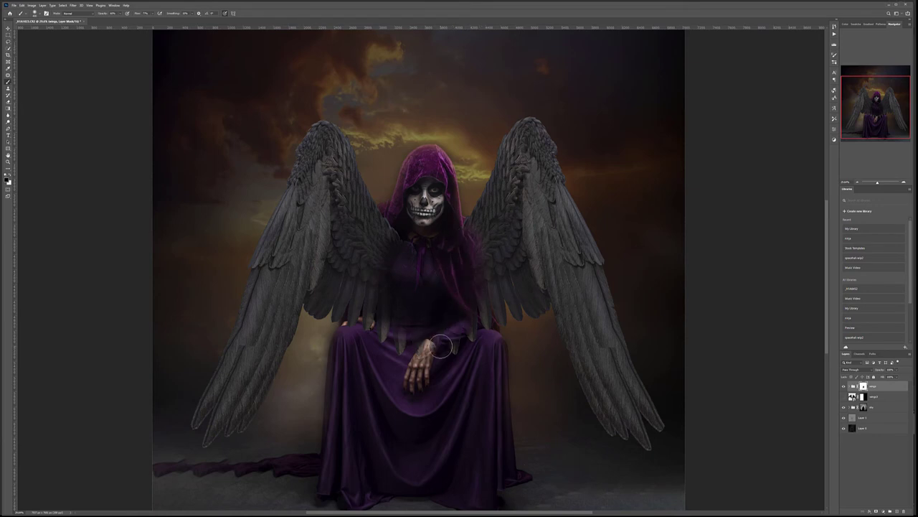
mouse_move(392, 228)
left_mouse_down()
mouse_move(381, 258)
mouse_move(384, 310)
mouse_move(411, 304)
mouse_move(367, 309)
mouse_move(430, 334)
left_mouse_up()
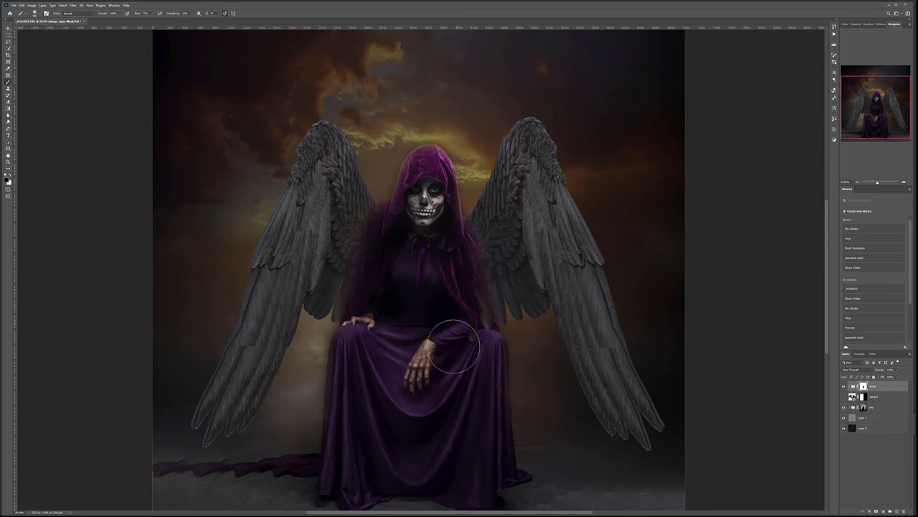
left_click_drag(458, 257, 472, 306)
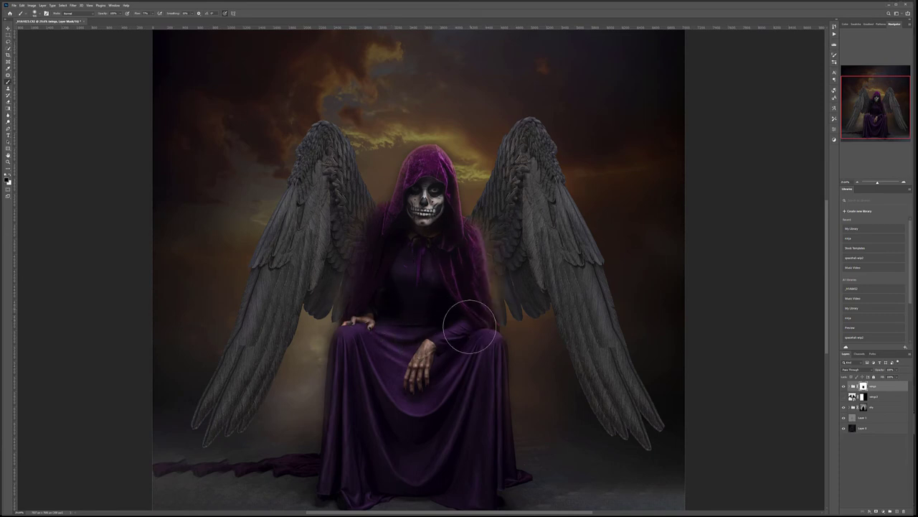
mouse_move(394, 233)
left_mouse_down()
mouse_move(385, 230)
mouse_move(371, 269)
mouse_move(366, 312)
left_mouse_up()
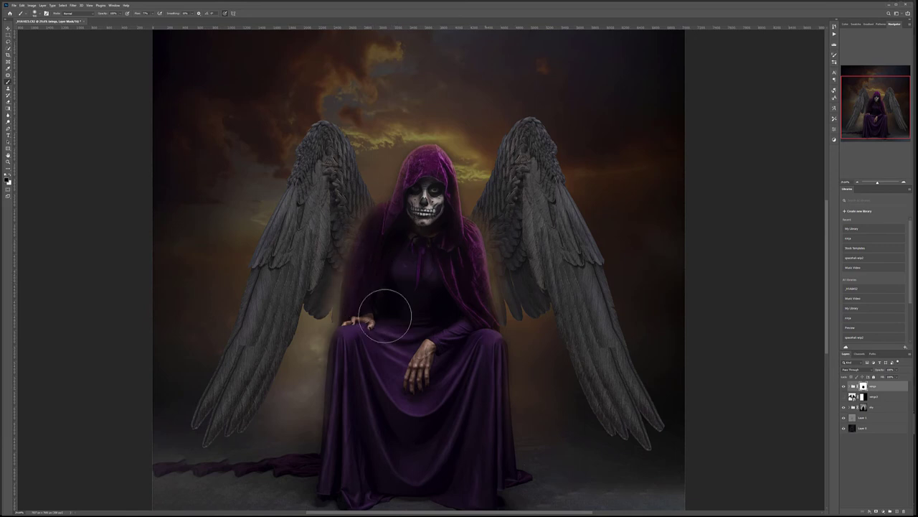
Restore the left wing's inner feathers along the cloak's edge by painting white on the wings group's mask with a smaller soft brush.
scroll(356, 219, "up", 9)
key("bracketleft")
key("bracketleft")
key("bracketleft")
key("bracketleft")
key("bracketleft")
key("bracketleft")
key("bracketleft")
key("bracketleft")
key("bracketleft")
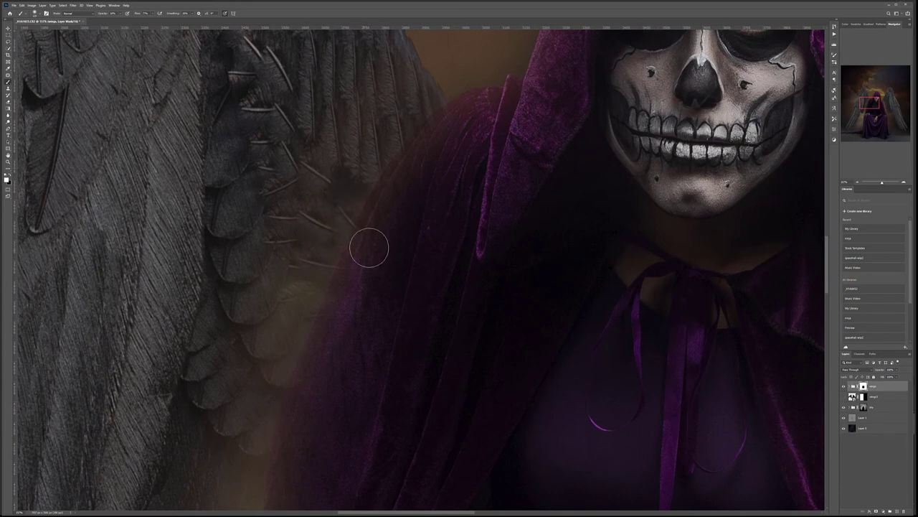
key("x")
left_click_drag(366, 237, 348, 297)
key("x")
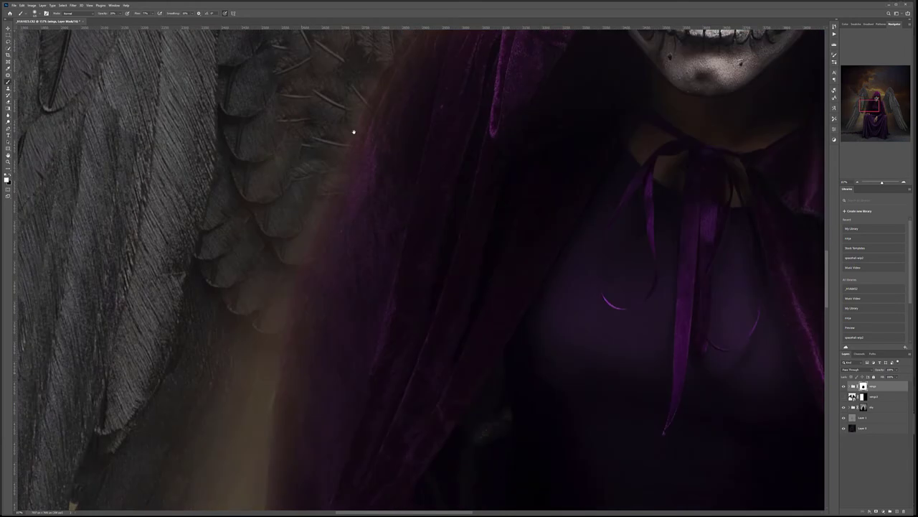
scroll(352, 134, "down", 5)
mouse_move(343, 96)
left_mouse_down()
mouse_move(300, 190)
mouse_move(311, 217)
mouse_move(288, 247)
mouse_move(302, 216)
mouse_move(278, 344)
mouse_move(257, 308)
mouse_move(272, 314)
mouse_move(295, 285)
mouse_move(277, 456)
mouse_move(285, 354)
mouse_move(242, 324)
mouse_move(224, 385)
mouse_move(213, 309)
mouse_move(195, 394)
mouse_move(210, 399)
mouse_move(219, 426)
mouse_move(248, 388)
mouse_move(269, 256)
mouse_move(317, 188)
mouse_move(330, 115)
mouse_move(277, 275)
mouse_move(293, 255)
left_mouse_up()
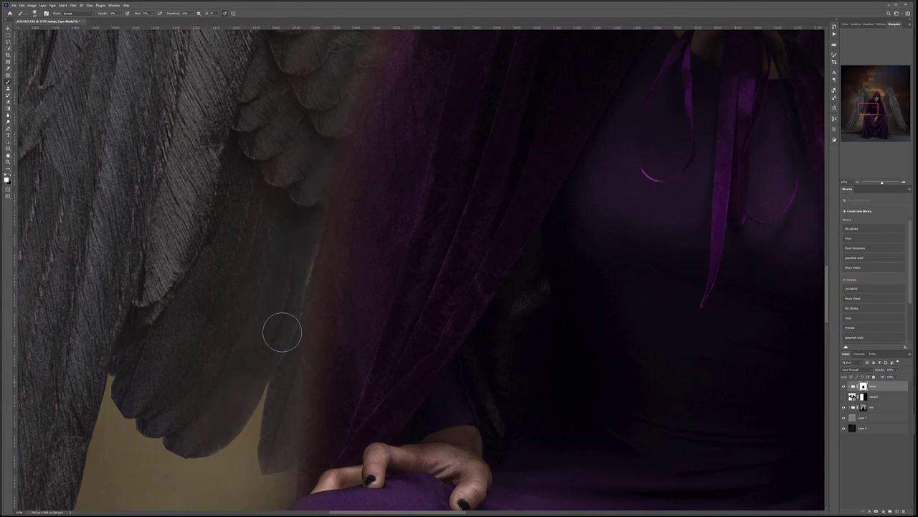
Restore the right wing's inner feathers along the cloak from shoulder to knee by painting white on the wings group's mask.
left_click_drag(621, 198, 356, 260)
left_click_drag(756, 238, 447, 284)
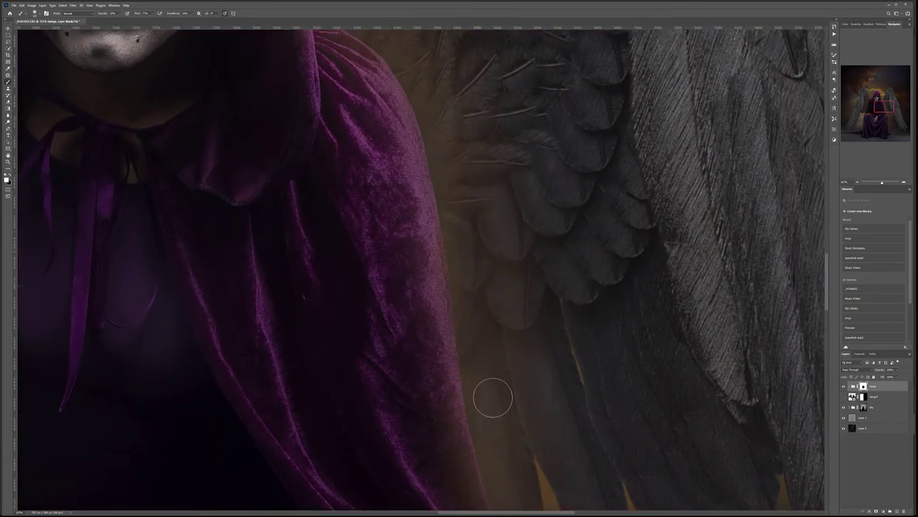
left_click_drag(533, 471, 529, 318)
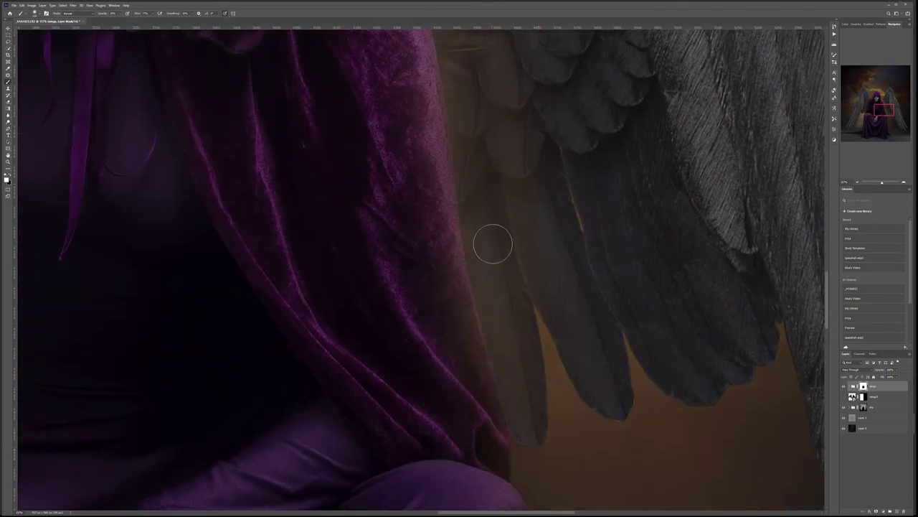
left_click_drag(542, 149, 609, 406)
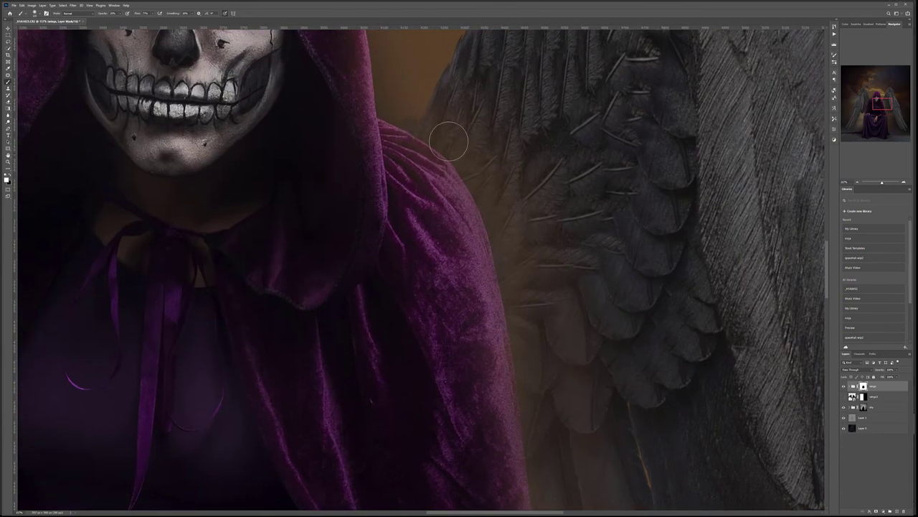
mouse_move(442, 121)
left_mouse_down()
mouse_move(497, 169)
mouse_move(518, 237)
mouse_move(521, 308)
left_mouse_up()
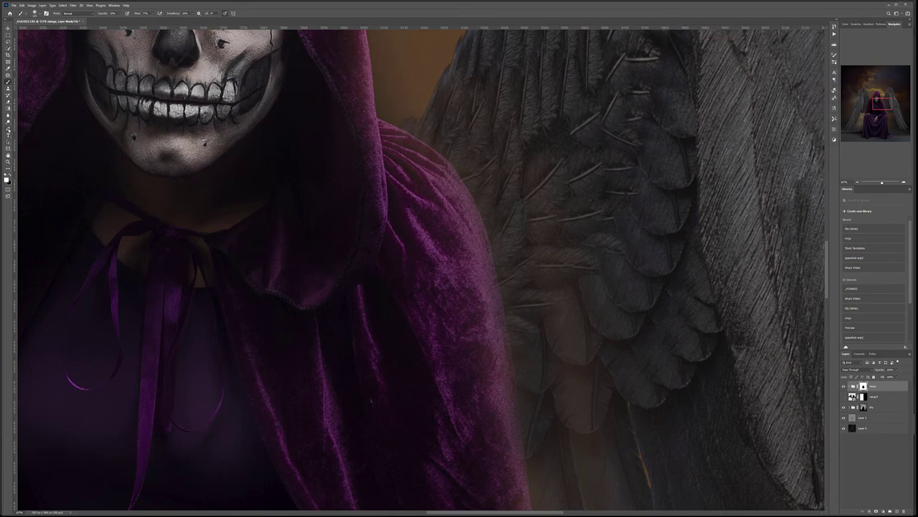
Trace a Pen tool path along the cloak's right edge from shoulder to knee and close it loosely around the right wing.
left_click(8, 129)
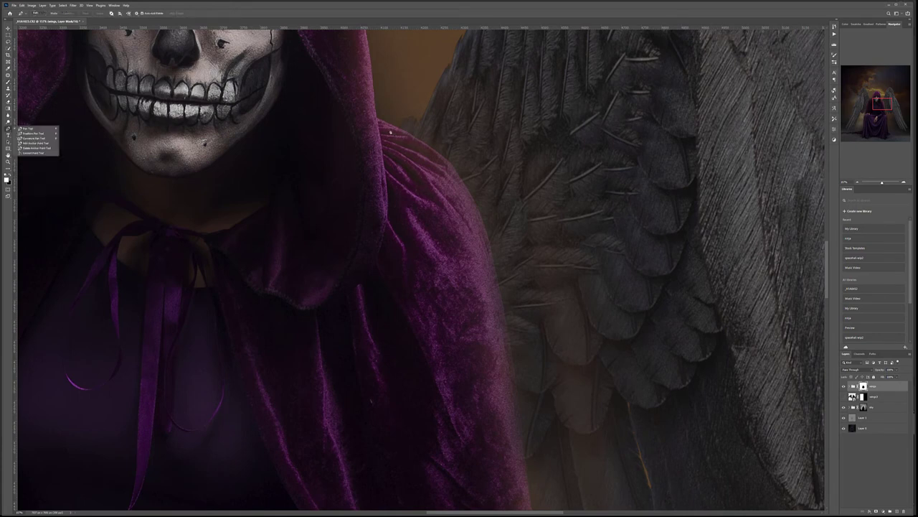
left_click(386, 124)
left_click(384, 122)
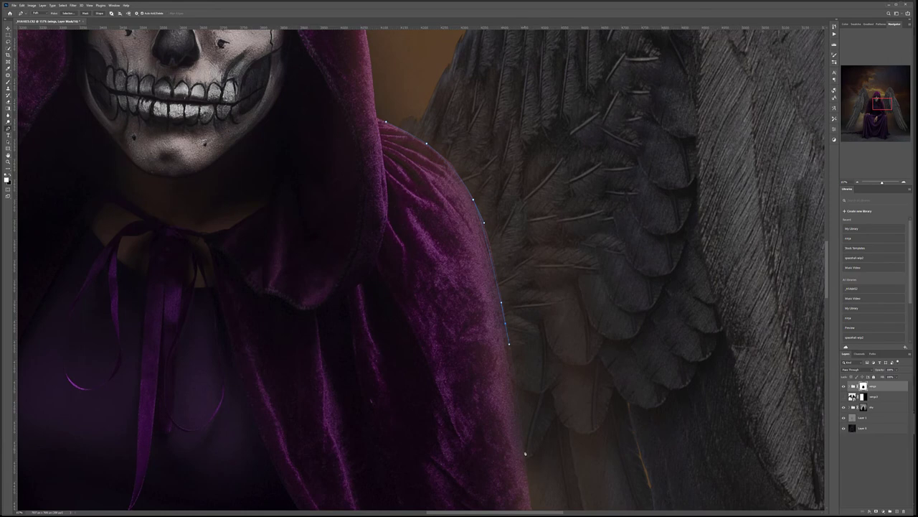
left_click(528, 478)
left_click_drag(561, 478, 570, 188)
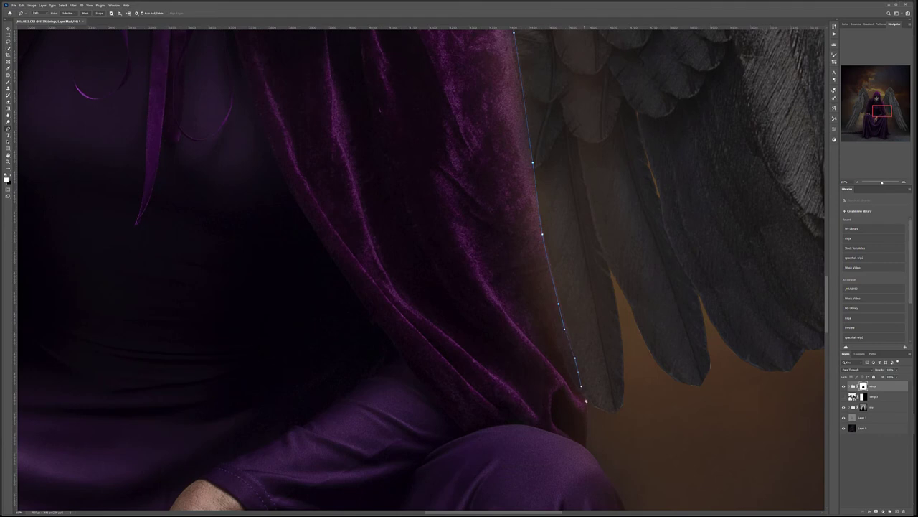
key("ctrl+0")
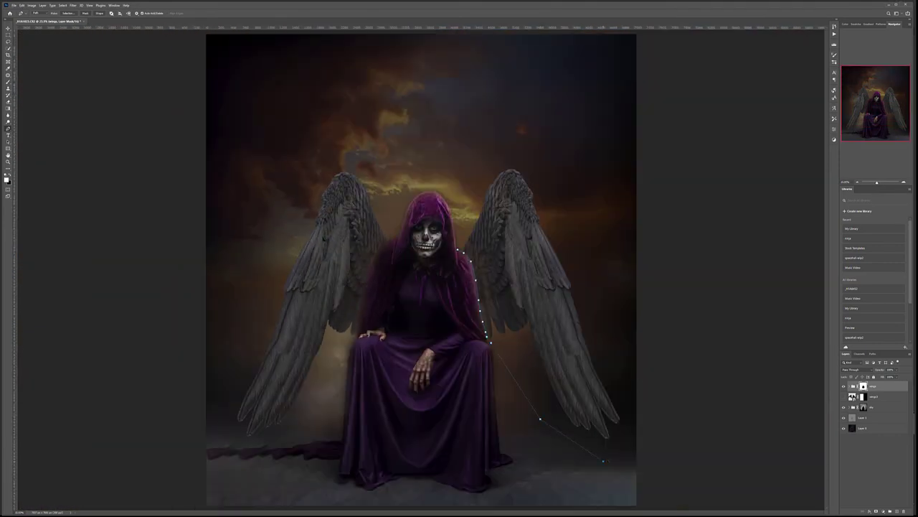
left_click_drag(633, 382, 582, 200)
Trace a second Pen path down the cloak's left edge from shoulder to hand and continue it loosely around the left wing.
scroll(366, 245, "up", 7)
left_click_drag(442, 254, 405, 244)
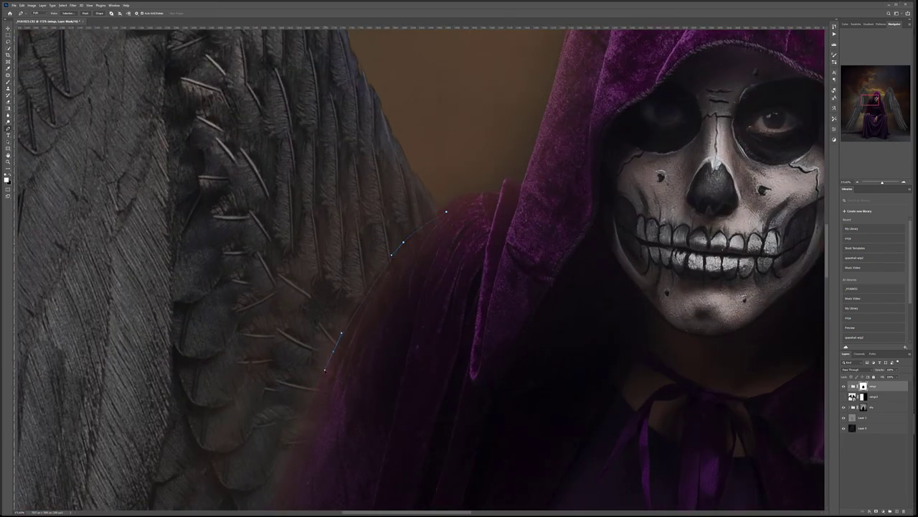
left_click_drag(370, 410, 576, 117)
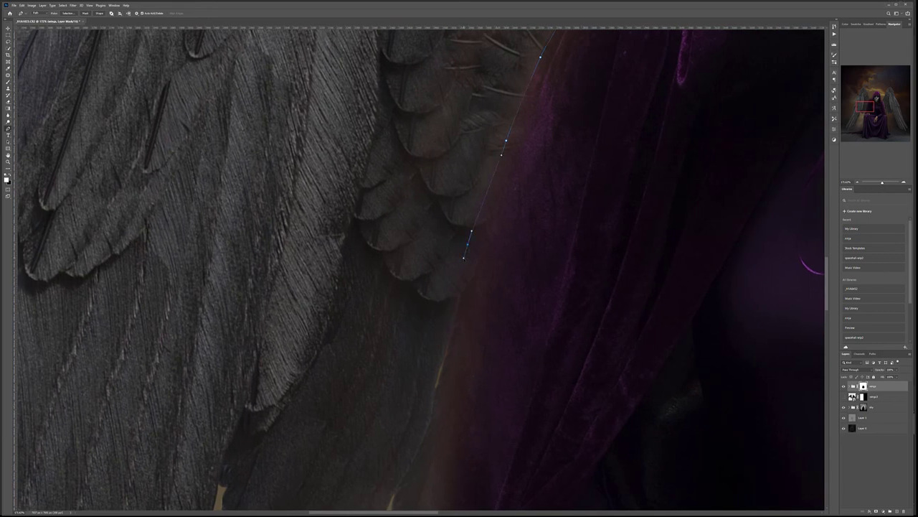
left_click_drag(455, 406, 538, 236)
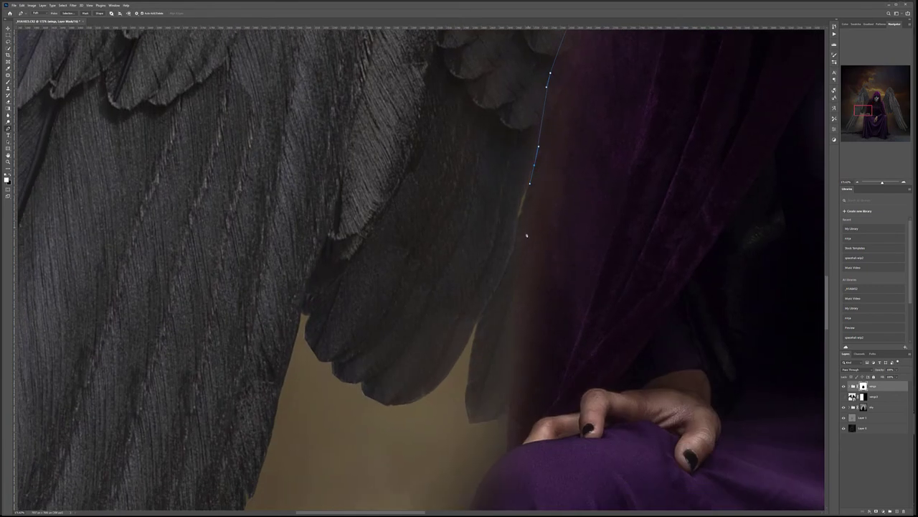
left_click_drag(522, 279, 520, 283)
left_click_drag(514, 384, 513, 390)
key("ctrl+0")
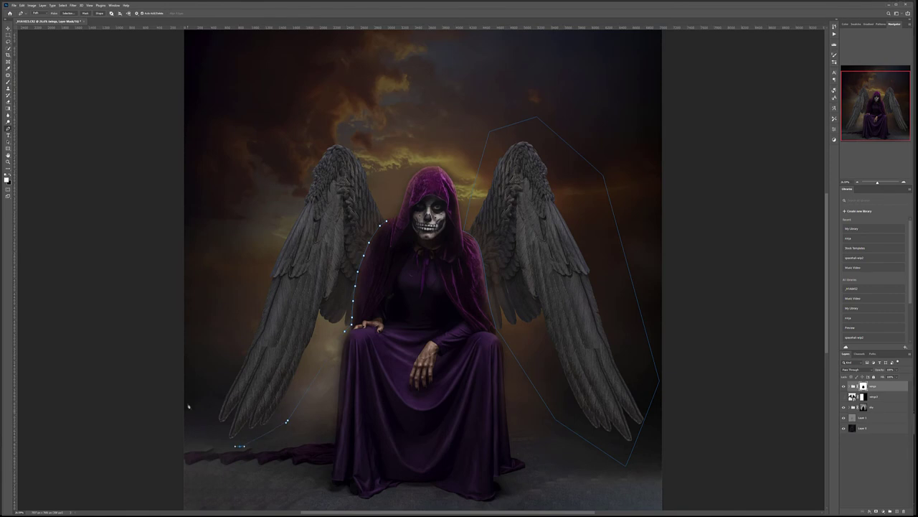
left_click(240, 267)
Create a vector mask on the wings group from the two wing paths and return to the Brush tool.
right_click(388, 172)
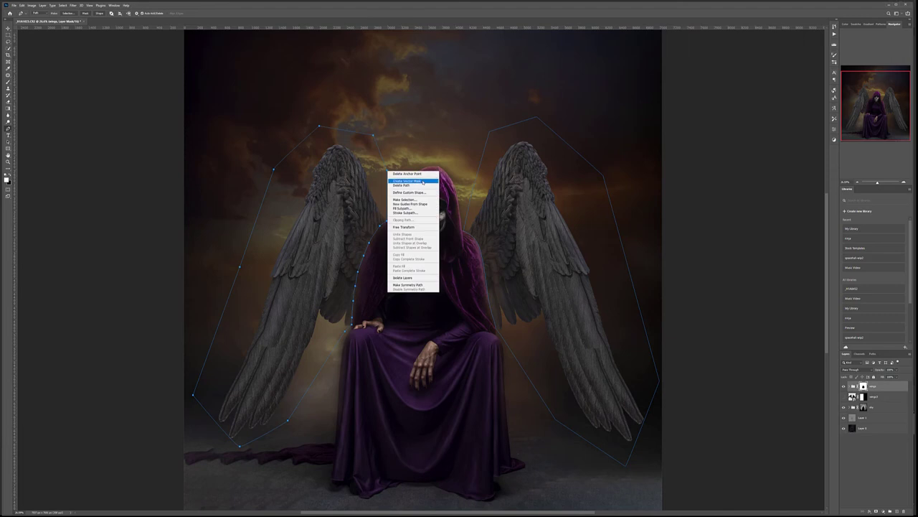
left_click(423, 181)
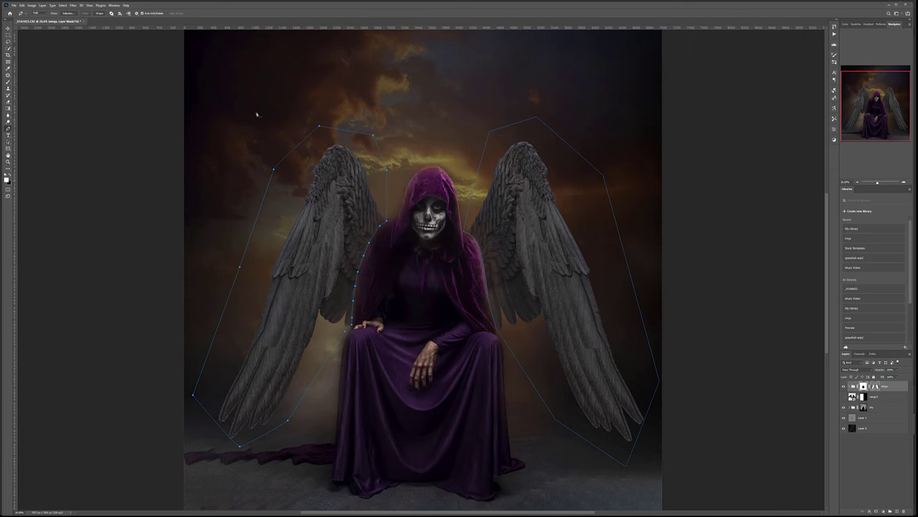
key("v")
key("b")
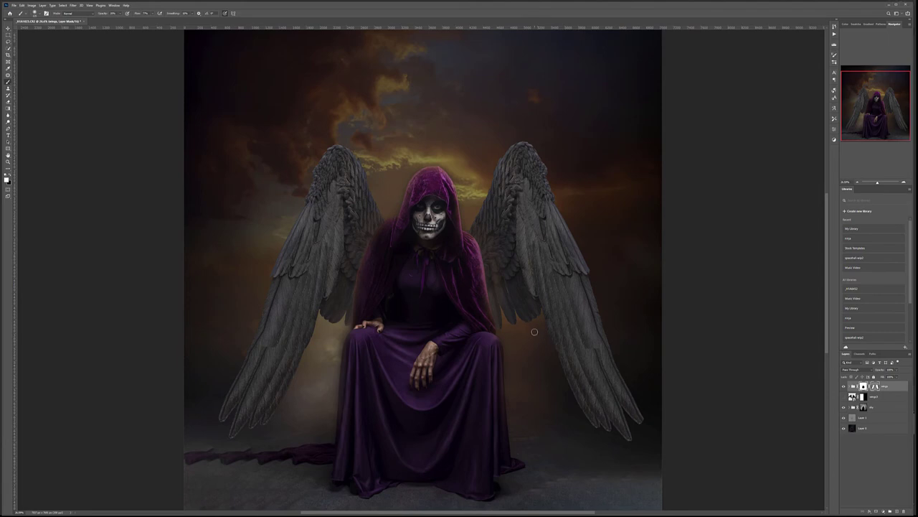
Paint white on the wings group's layer mask with a larger brush at 100% opacity to fill the feathers up to the cloak.
key("]")
key("]")
key("]")
scroll(436, 234, "up", 3)
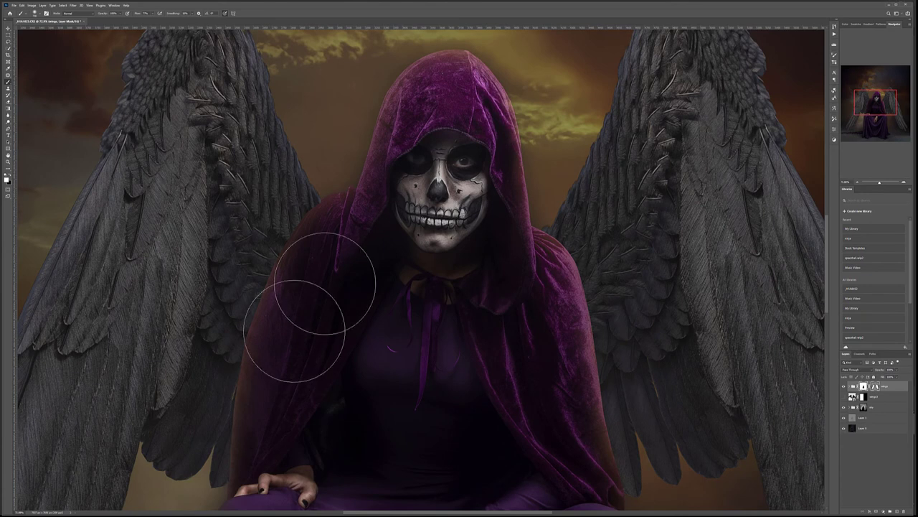
scroll(391, 294, "down", 3)
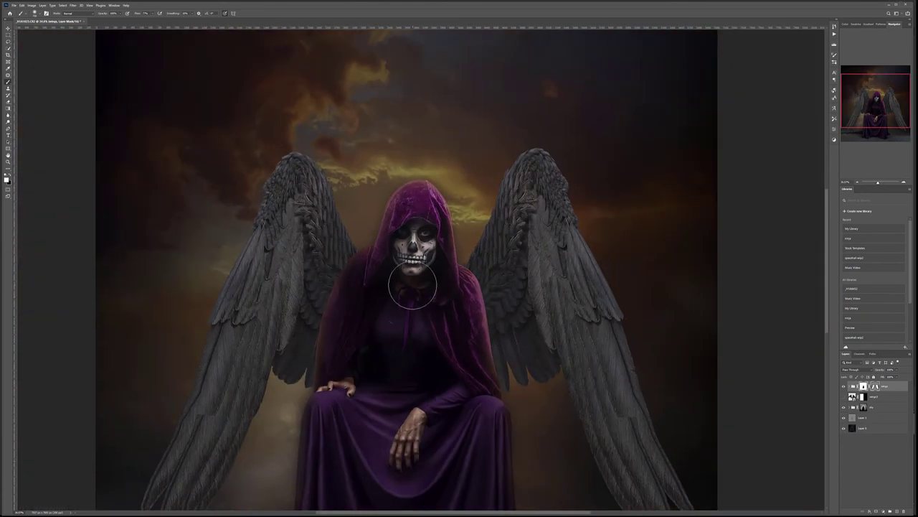
scroll(402, 334, "down", 3)
scroll(409, 332, "up", 4)
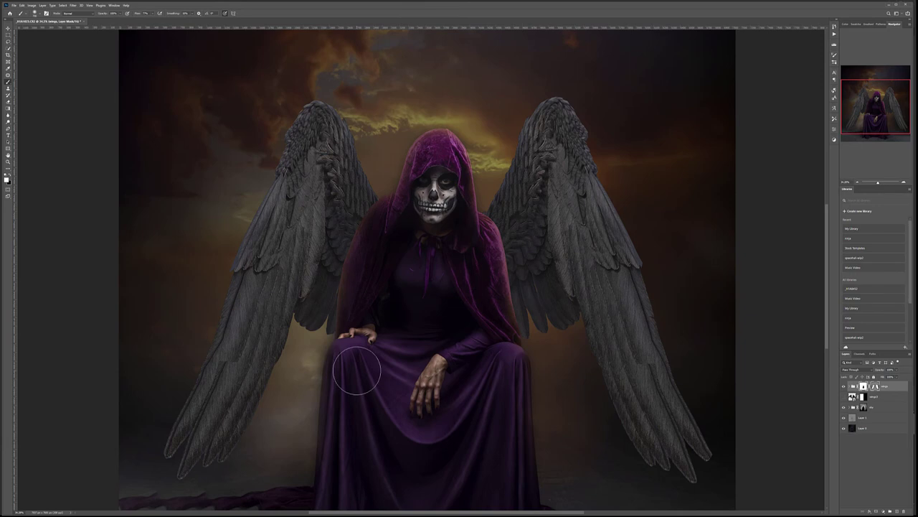
scroll(424, 318, "down", 1)
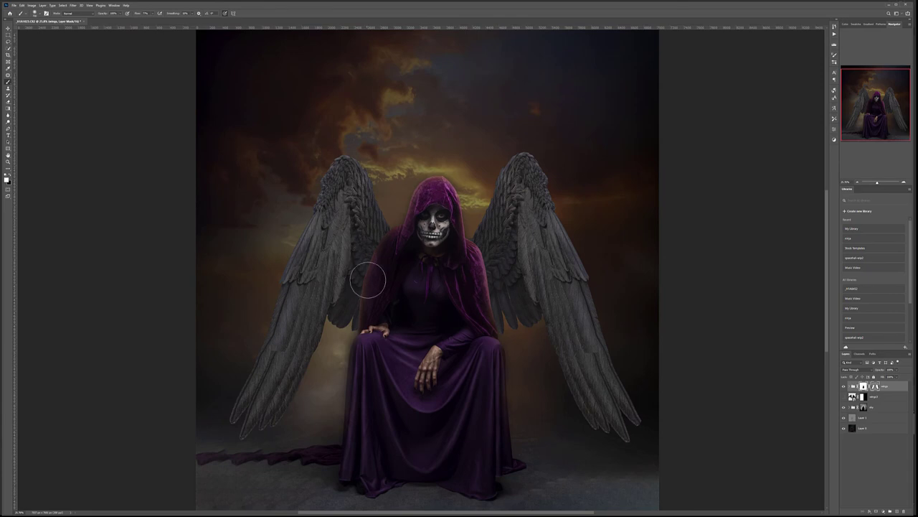
scroll(369, 296, "up", 3)
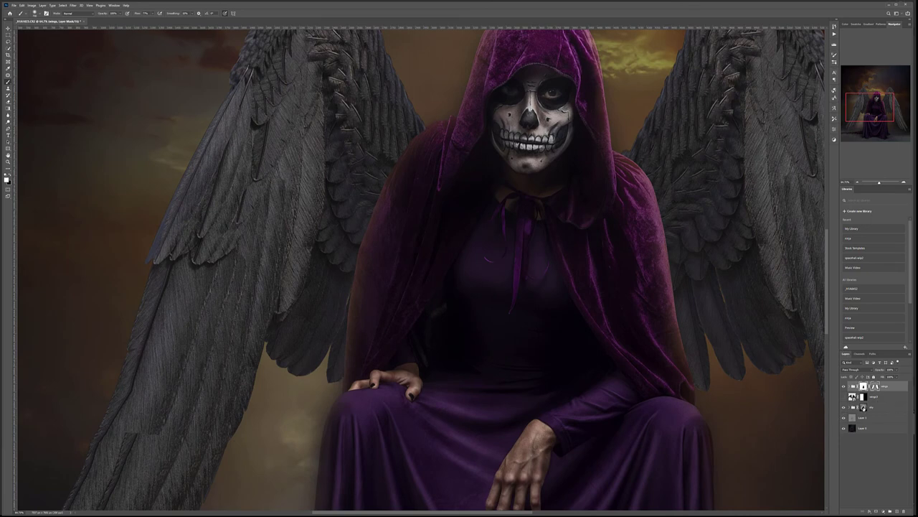
Remove the sky haze from both edges of the cloak by painting black on the sky group's mask with a smaller brush.
left_click(863, 407)
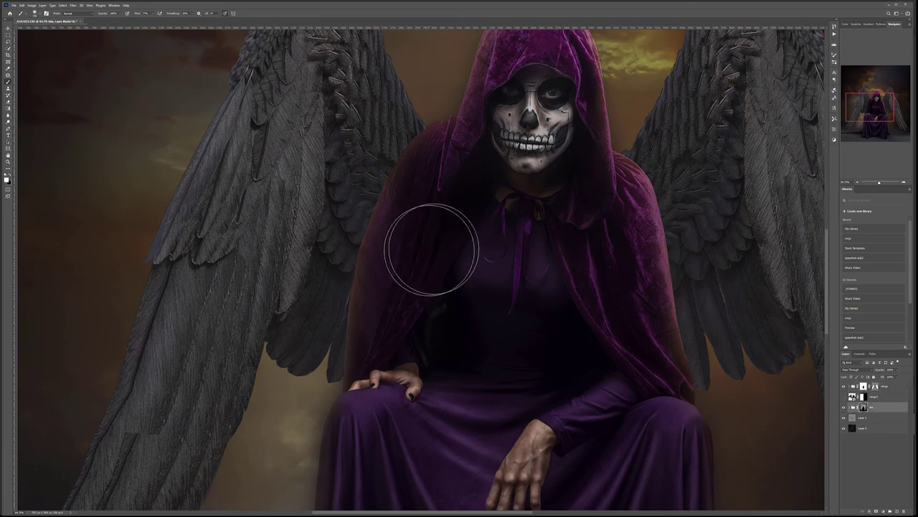
key("bracketleft")
key("bracketleft")
key("bracketleft")
key("bracketleft")
key("bracketleft")
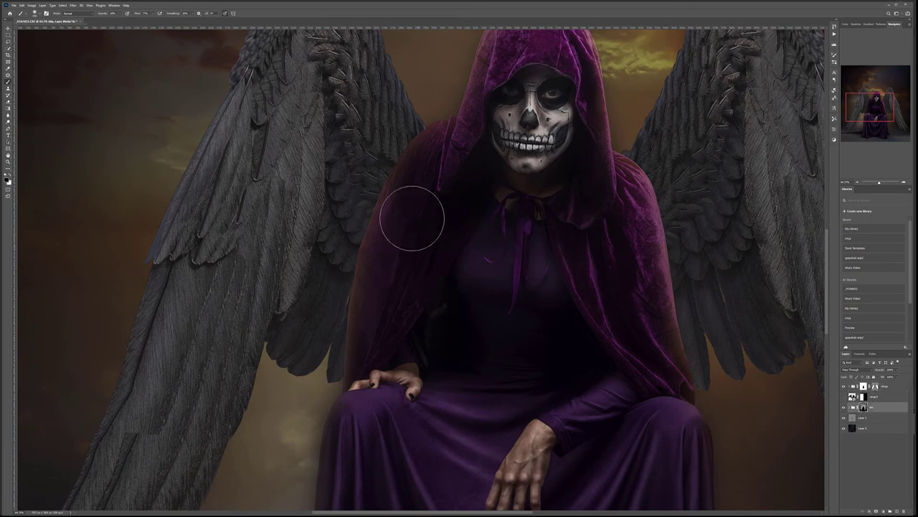
mouse_move(359, 255)
left_mouse_down()
mouse_move(404, 156)
mouse_move(422, 150)
mouse_move(395, 240)
mouse_move(354, 307)
mouse_move(365, 369)
mouse_move(353, 340)
mouse_move(358, 248)
mouse_move(409, 280)
mouse_move(394, 205)
mouse_move(357, 259)
mouse_move(352, 336)
left_mouse_up()
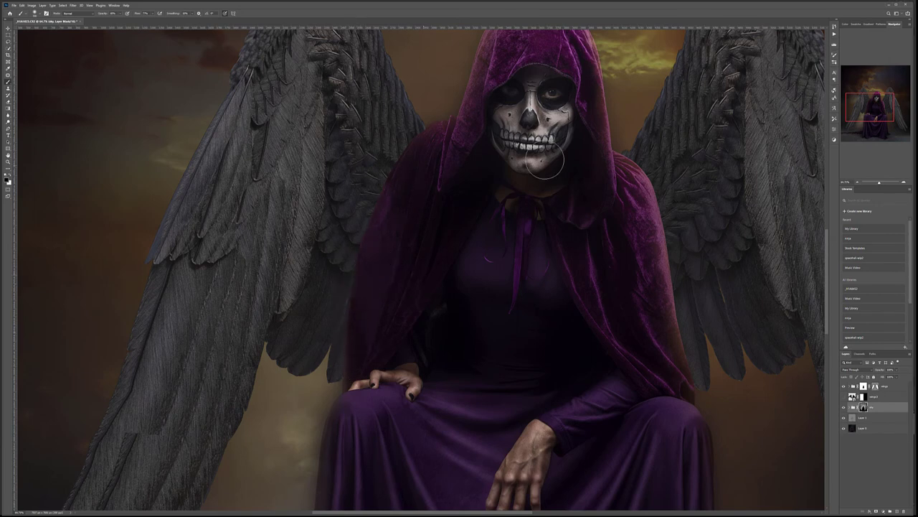
mouse_move(653, 213)
left_mouse_down()
mouse_move(673, 255)
mouse_move(669, 330)
mouse_move(673, 318)
mouse_move(686, 364)
left_mouse_up()
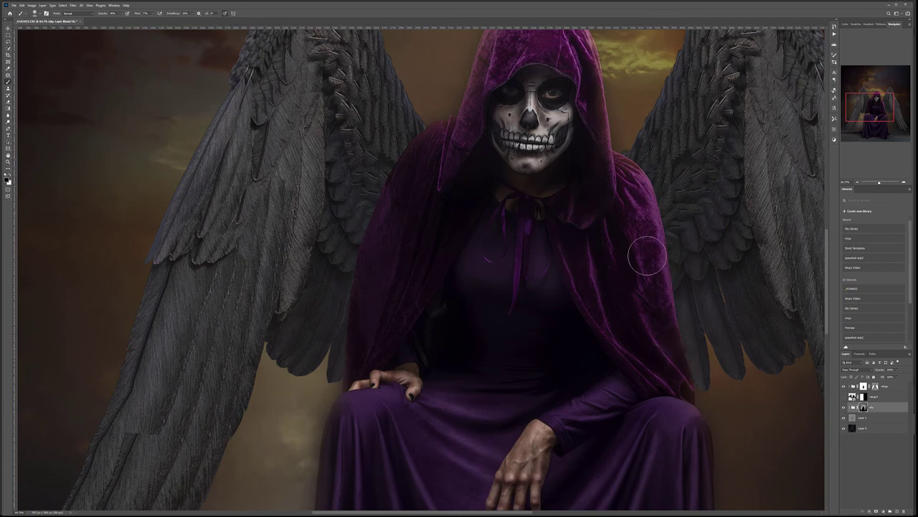
key("ctrl+0")
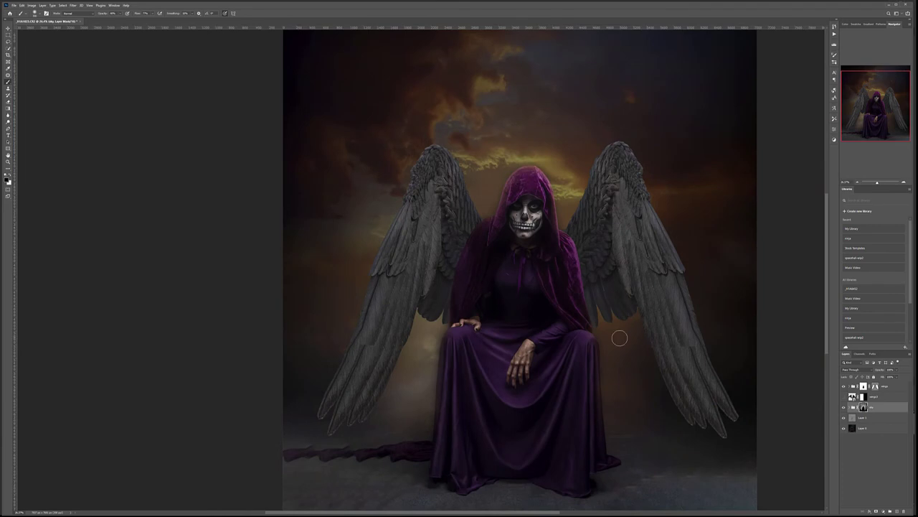
key("ctrl+minus")
key("ctrl+plus")
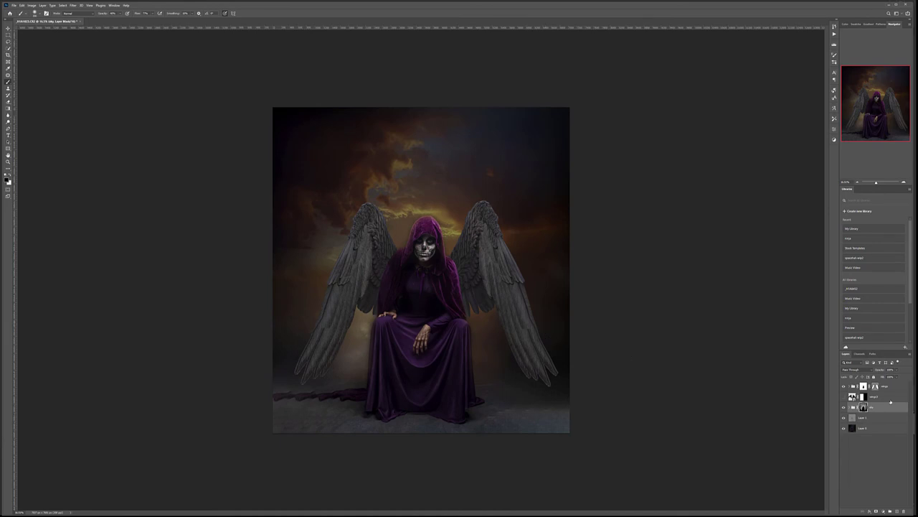
Nest the masked wings group inside a new group named wings and add a layer mask to the new group.
left_click(884, 388)
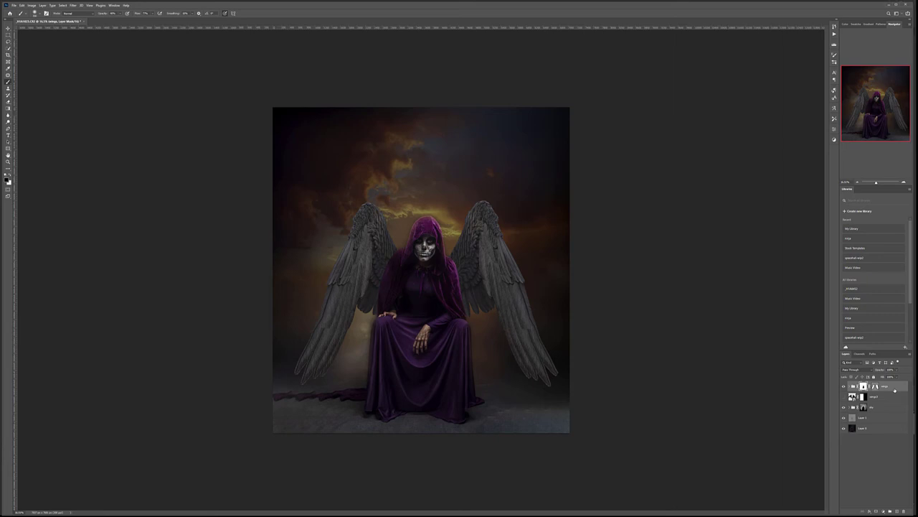
key("ctrl+g")
left_click(849, 384)
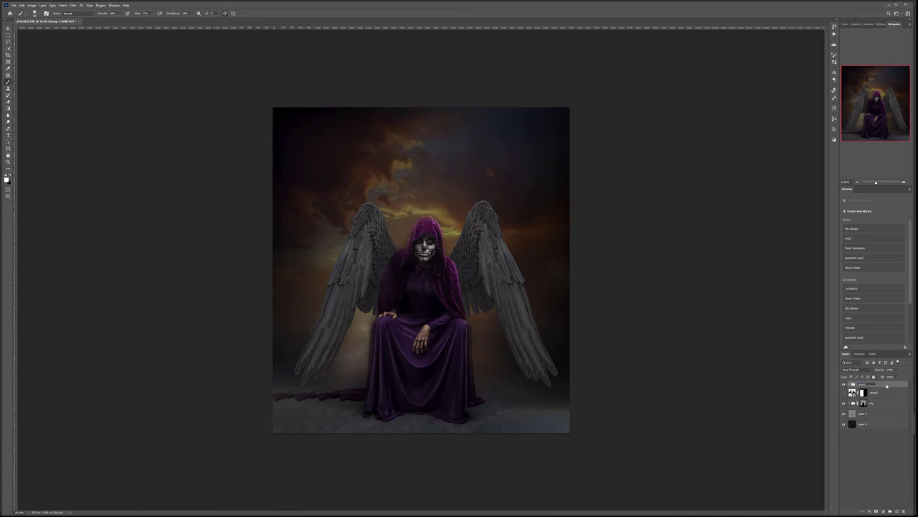
left_click(876, 511)
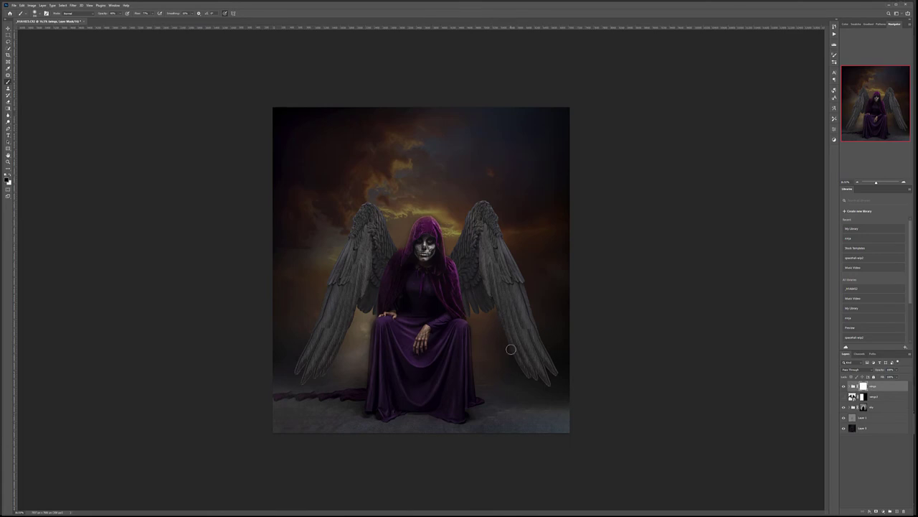
key("ctrl+plus")
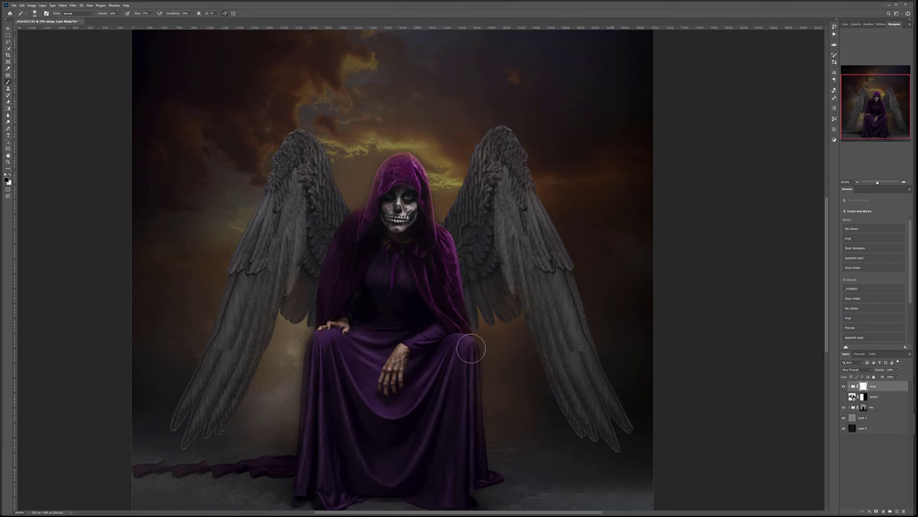
Switch to the browser, look through the first page of planet 3D objects on Envato Elements and open the Lava Planet.
scroll(471, 348, "down", 4)
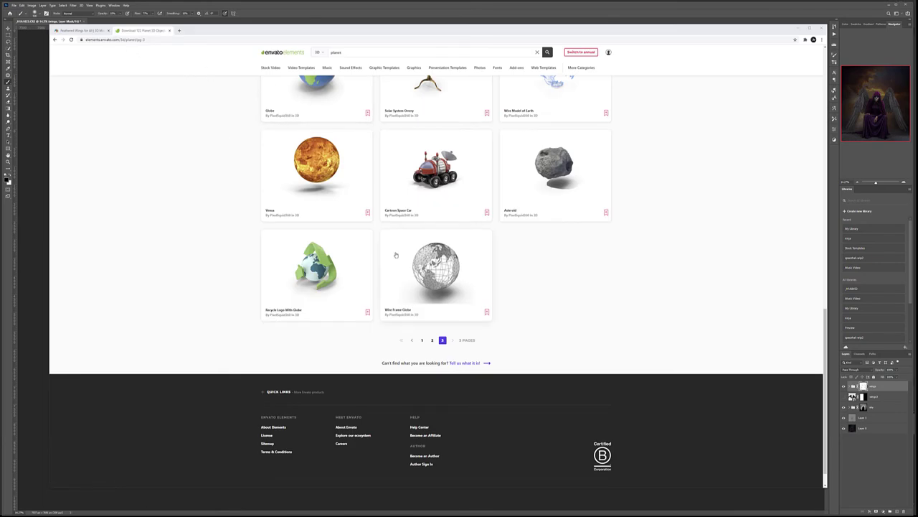
left_click(423, 341)
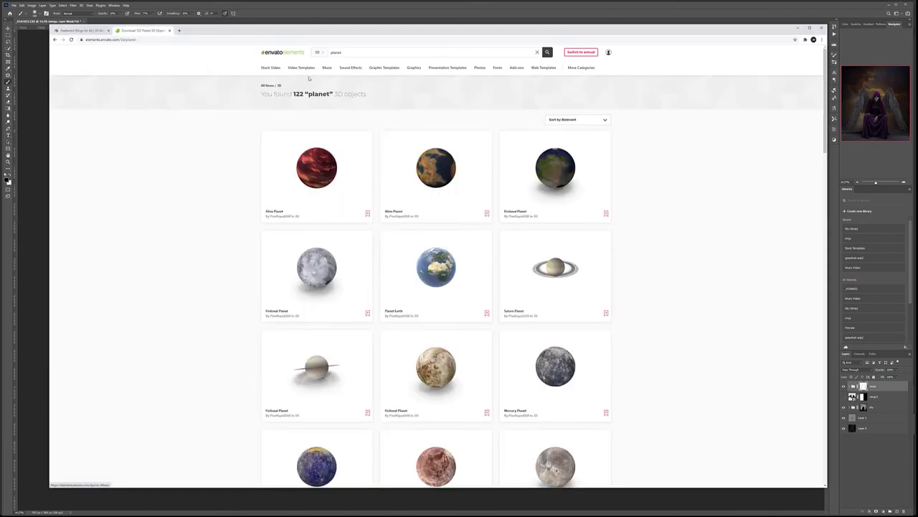
scroll(553, 186, "down", 5)
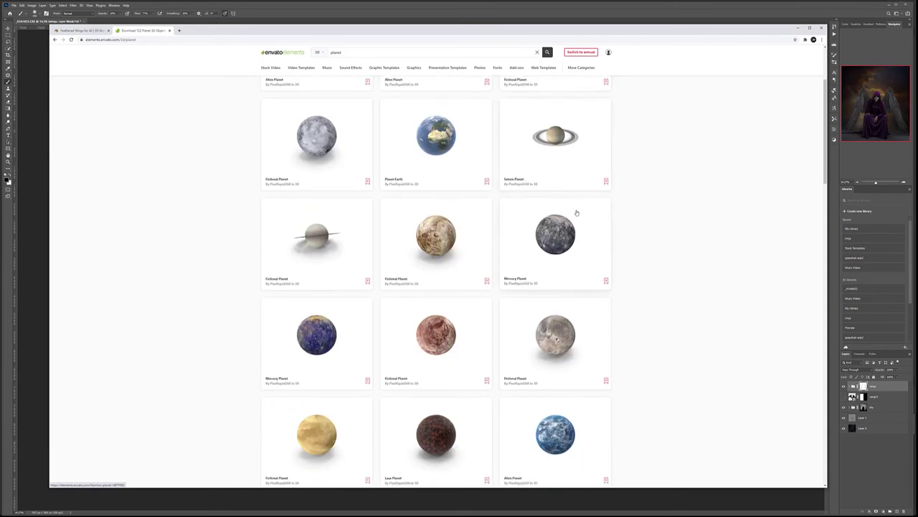
scroll(456, 306, "down", 10)
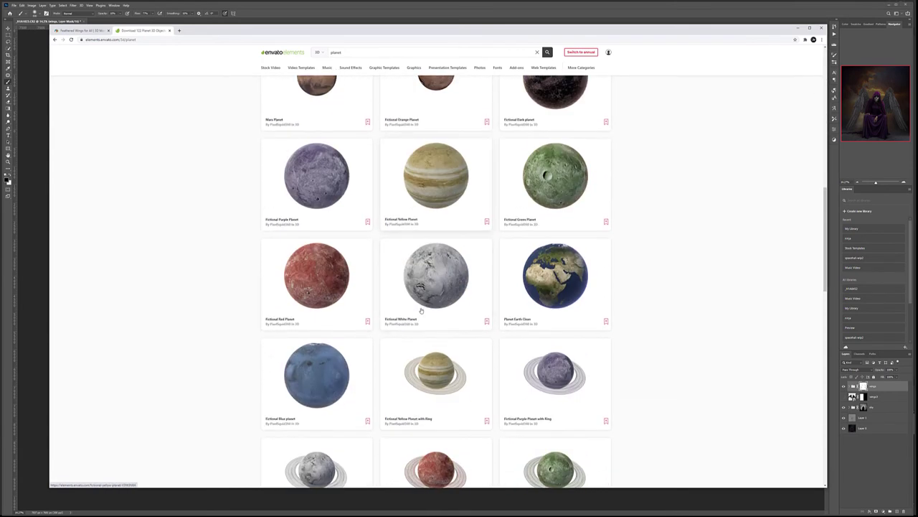
scroll(421, 308, "down", 7)
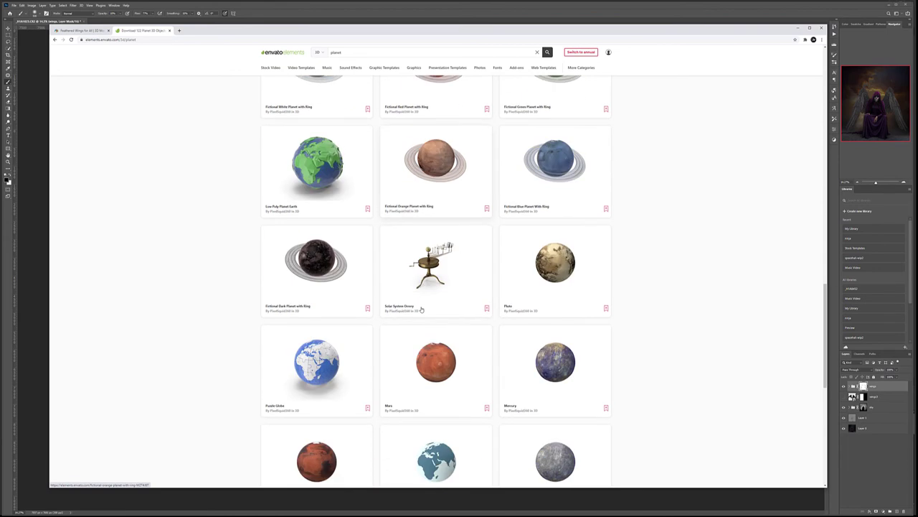
scroll(423, 287, "up", 15)
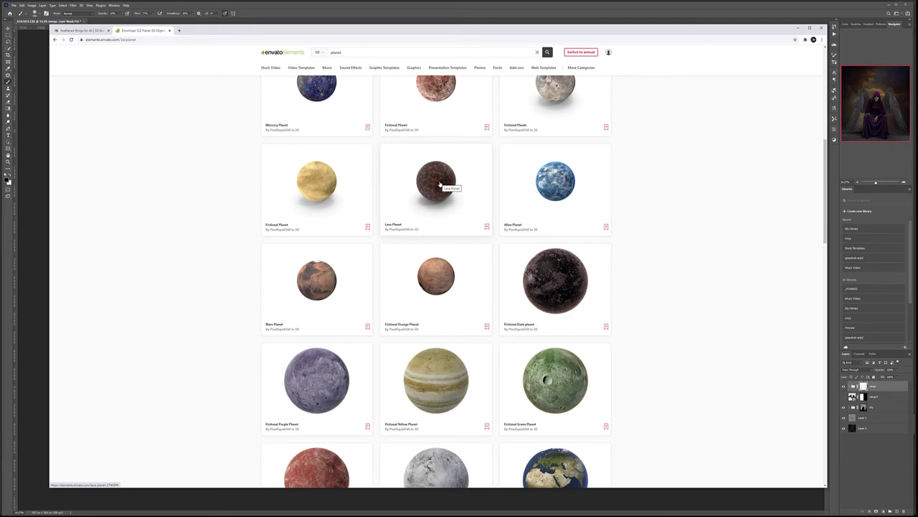
left_click(439, 184)
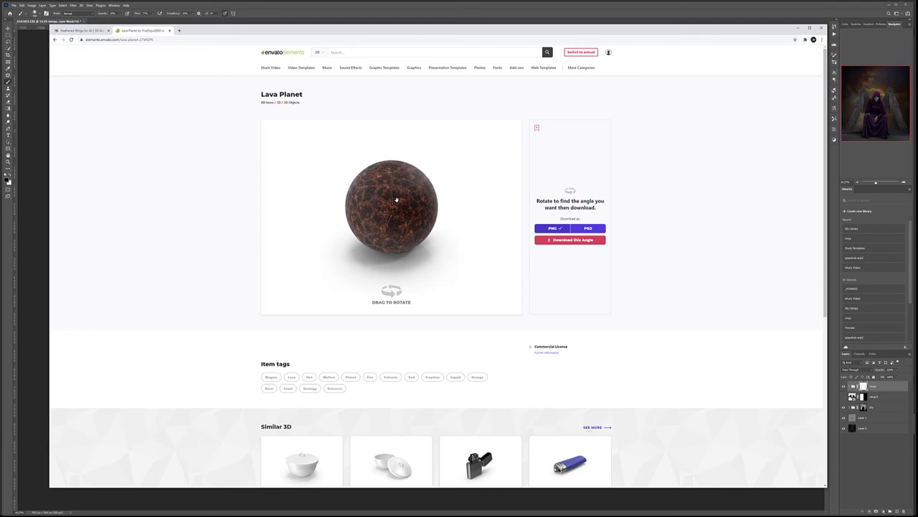
Rotate the Lava Planet preview to view it from other angles and return to the Photoshop document.
left_click_drag(394, 201, 419, 132)
left_click_drag(449, 206, 394, 221)
left_click(798, 29)
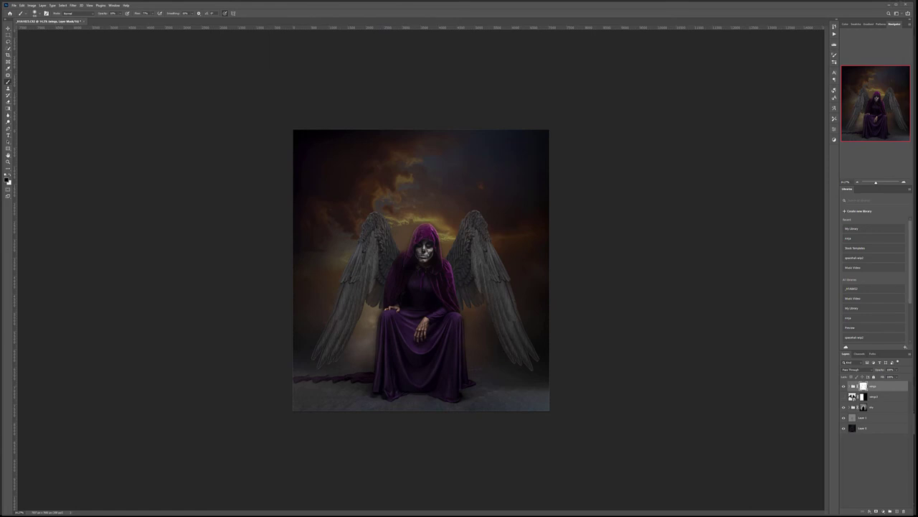
Place the glowing lava planet image, enlarge it, turn it nearly upside down and position it over the upper sky above the wings.
left_click(383, 212)
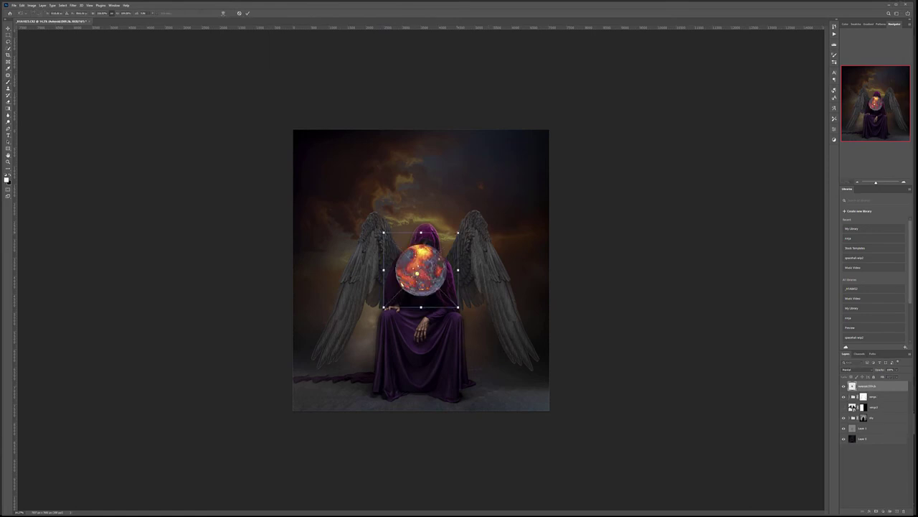
left_click_drag(458, 233, 631, 58)
left_click_drag(534, 175, 455, 188)
left_click_drag(581, 309, 588, 298)
left_click_drag(613, 209, 351, 98)
left_click_drag(300, 316, 279, 337)
left_click_drag(434, 271, 443, 232)
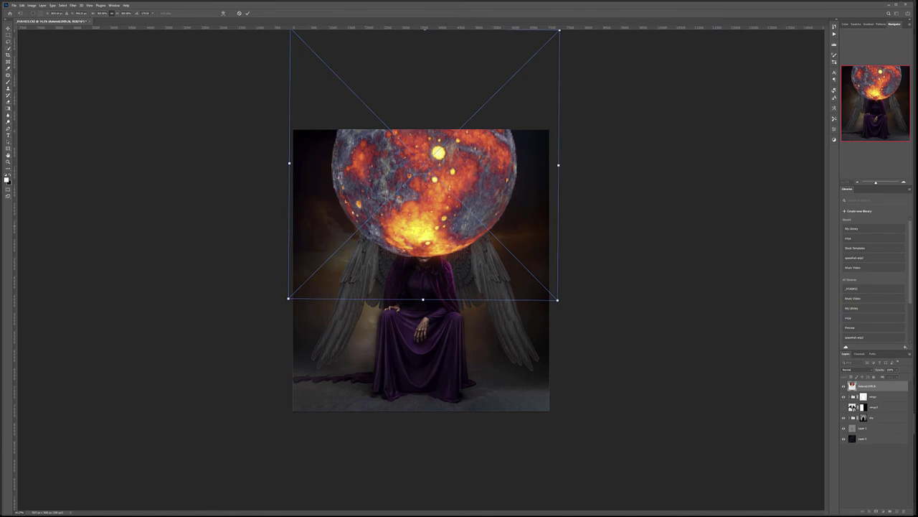
mouse_move(488, 186)
left_mouse_down()
mouse_move(488, 159)
mouse_move(480, 196)
left_mouse_up()
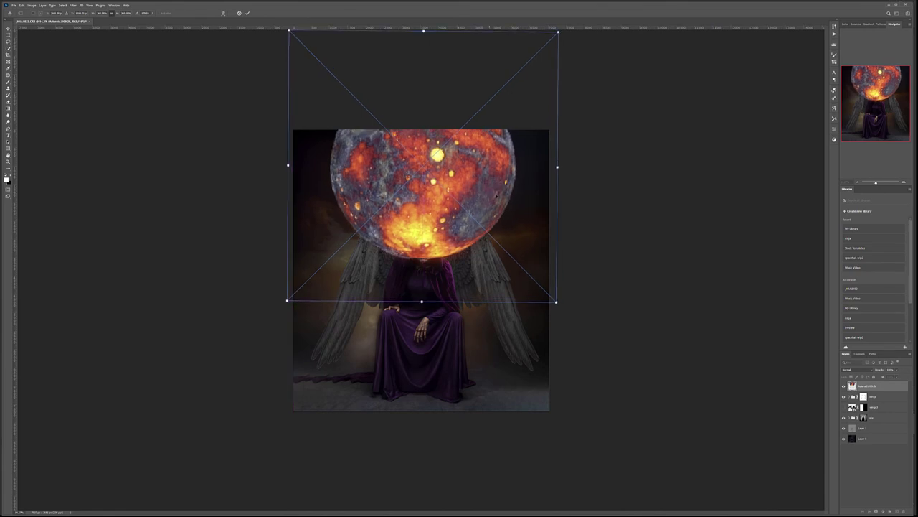
key("Return")
key("b")
Move the planet layer below the wings layers, directly above the sky group, and hide it with a black layer mask.
left_click_drag(882, 388, 883, 411)
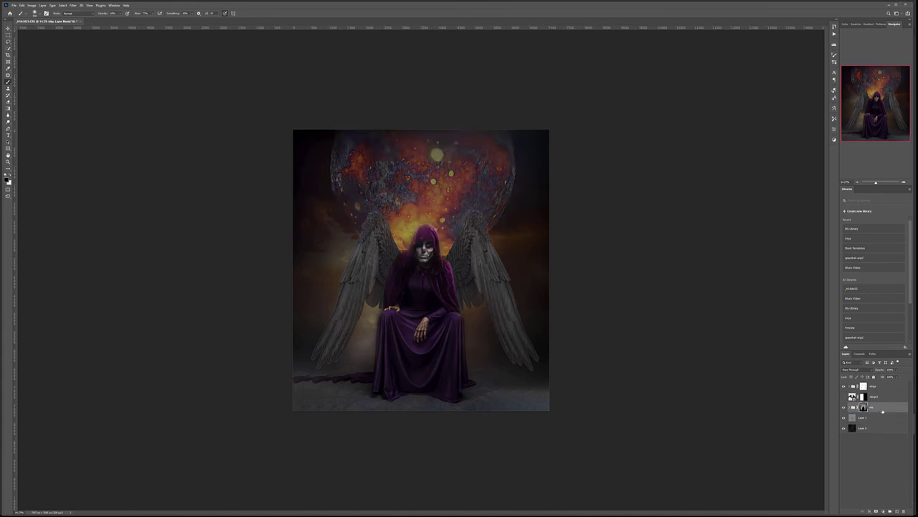
key("ctrl+z")
left_click_drag(875, 419, 881, 403)
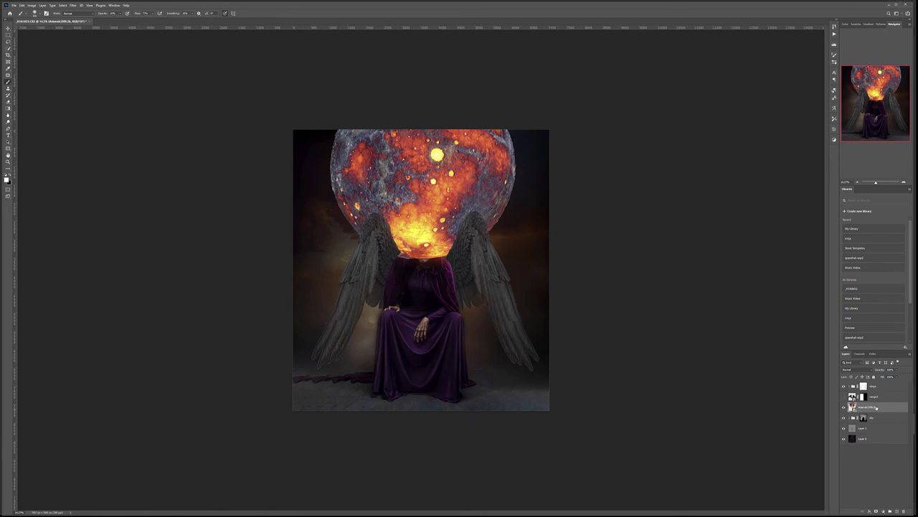
left_click(875, 511, "alt")
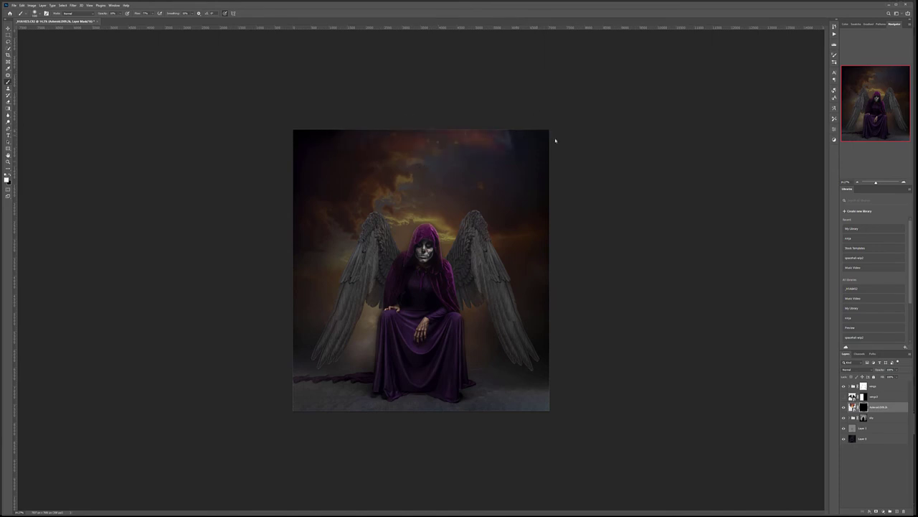
Paint white on the planet layer's mask with a large soft brush to reveal the planet across the upper sky.
mouse_move(485, 140)
left_mouse_down()
mouse_move(335, 154)
mouse_move(338, 170)
mouse_move(359, 179)
mouse_move(449, 178)
mouse_move(359, 168)
mouse_move(563, 199)
mouse_move(377, 202)
mouse_move(568, 206)
mouse_move(390, 215)
mouse_move(576, 209)
mouse_move(406, 201)
mouse_move(450, 199)
mouse_move(407, 171)
mouse_move(508, 157)
mouse_move(347, 135)
mouse_move(523, 144)
left_mouse_up()
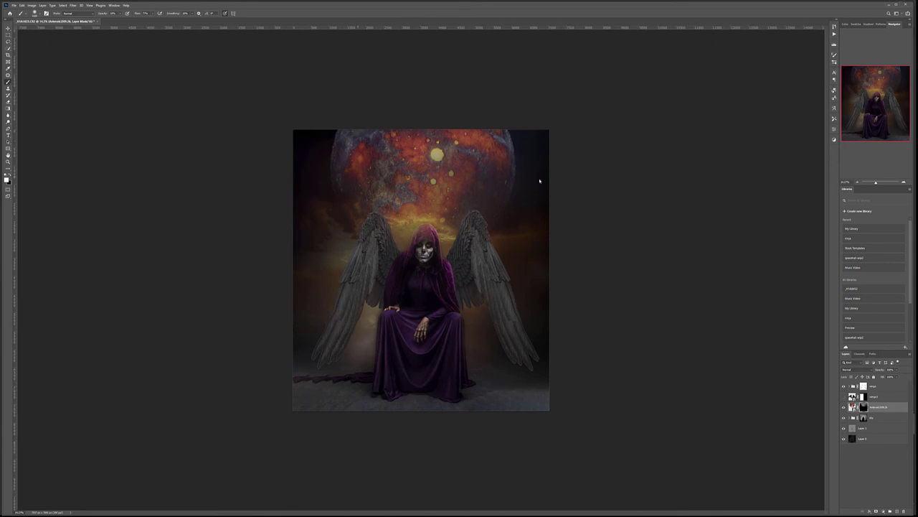
mouse_move(405, 176)
left_mouse_down()
mouse_move(453, 175)
mouse_move(363, 174)
mouse_move(336, 193)
mouse_move(352, 208)
left_mouse_up()
mouse_move(428, 146)
left_mouse_down()
mouse_move(468, 150)
mouse_move(434, 163)
mouse_move(392, 159)
left_mouse_up()
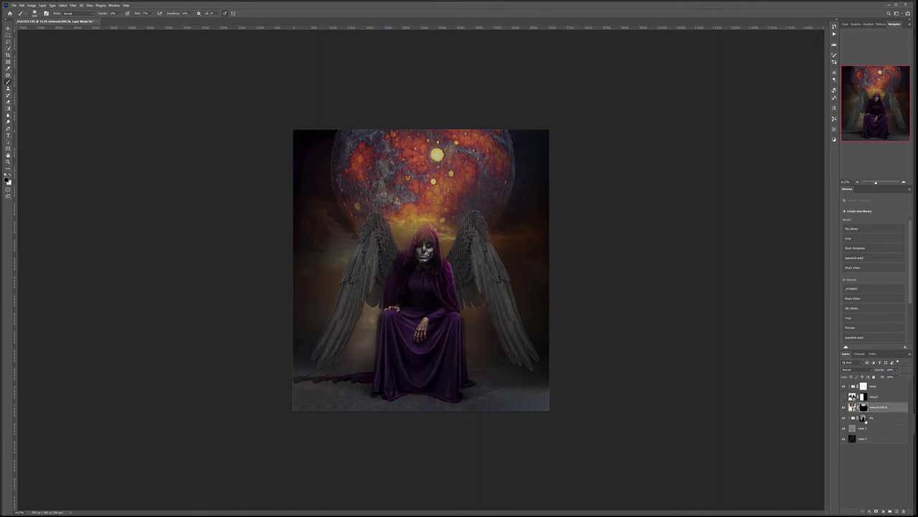
Paint white on the sky group's mask to bring the sky back at the upper sides around the planet.
left_click(864, 419)
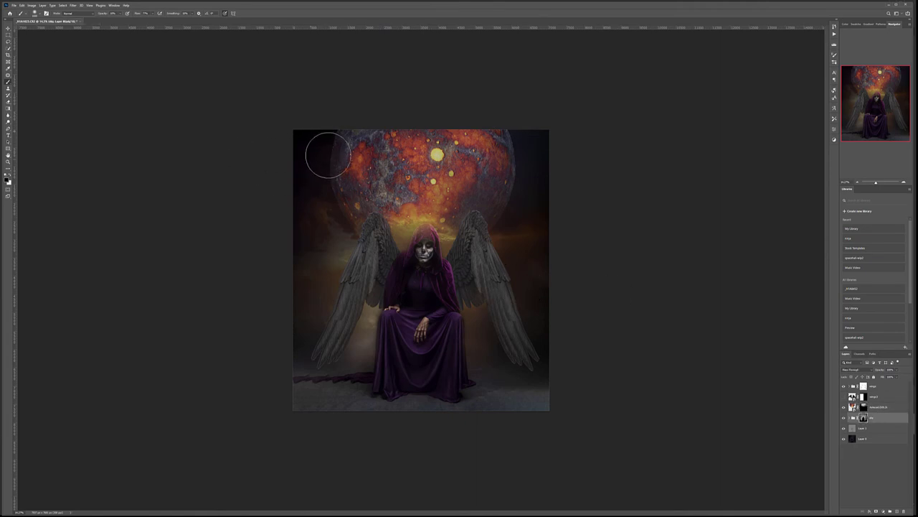
key("x")
mouse_move(287, 187)
left_mouse_down()
mouse_move(301, 159)
mouse_move(354, 165)
mouse_move(327, 172)
mouse_move(335, 124)
left_mouse_up()
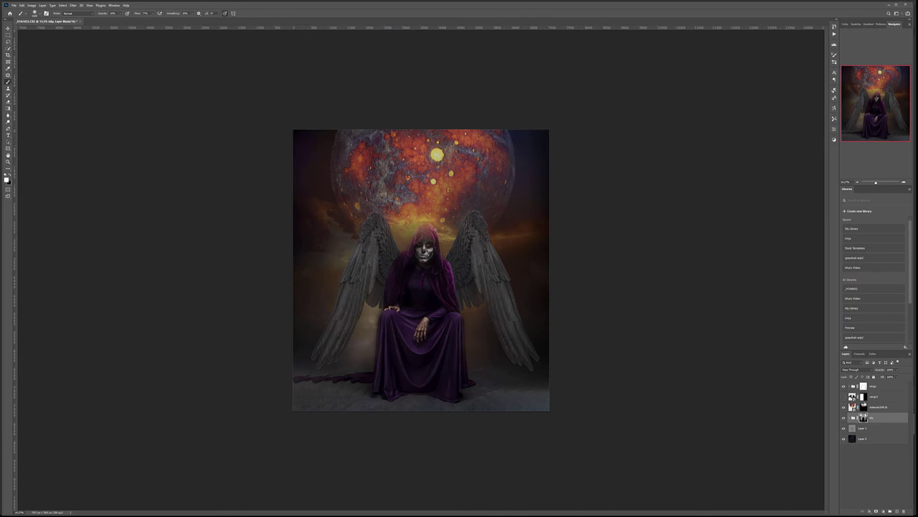
Paint white on the planet layer's mask around the hood to strengthen the fiery glow behind the head.
left_click(864, 407)
key("x")
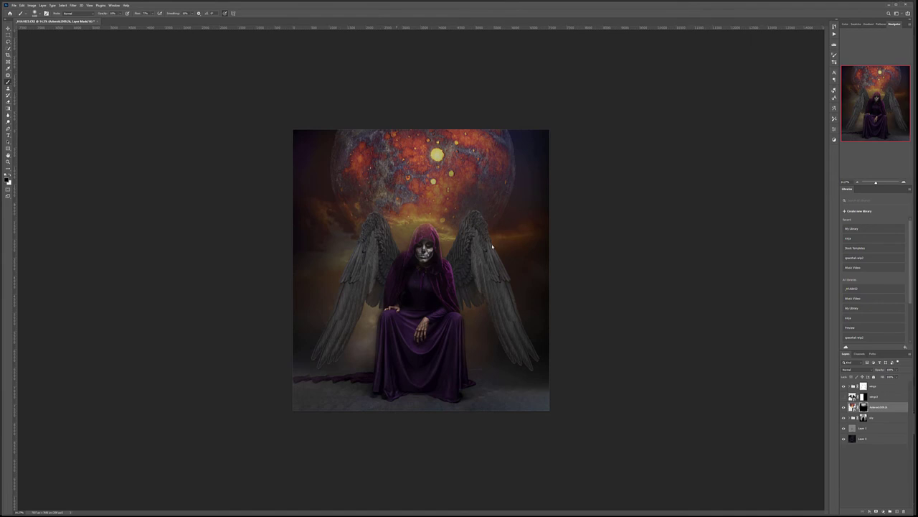
key("x")
left_click_drag(421, 225, 407, 223)
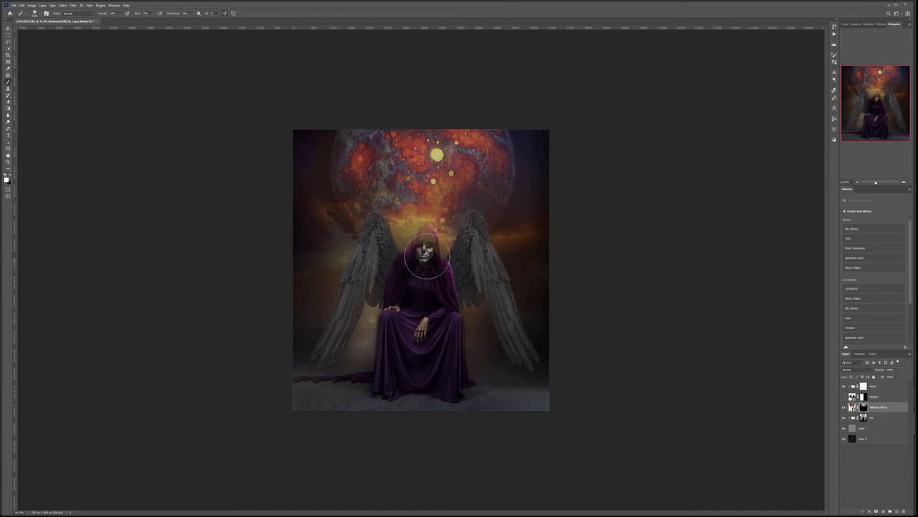
Paint black on the planet layer's mask with a much smaller brush to clear the planet from the hood and skull face.
scroll(419, 237, "up", 1)
scroll(426, 245, "up", 10)
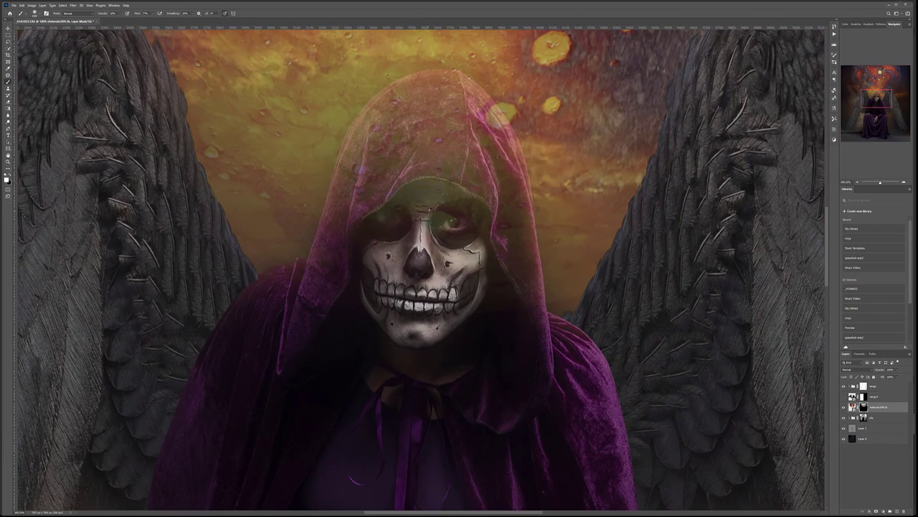
key("bracketleft")
key("bracketleft")
key("bracketleft")
key("bracketleft")
key("bracketleft")
key("bracketleft")
key("bracketleft")
key("bracketleft")
key("bracketleft")
key("bracketleft")
key("bracketleft")
key("bracketleft")
key("x")
key("bracketright")
key("bracketright")
key("bracketright")
key("bracketright")
key("bracketright")
left_click_drag(409, 165, 402, 136)
mouse_move(375, 208)
left_mouse_down()
mouse_move(397, 172)
mouse_move(448, 150)
mouse_move(415, 127)
mouse_move(479, 172)
mouse_move(475, 140)
mouse_move(496, 313)
left_mouse_up()
mouse_move(459, 228)
left_mouse_down()
mouse_move(399, 218)
mouse_move(355, 262)
mouse_move(313, 332)
mouse_move(255, 319)
mouse_move(376, 309)
mouse_move(388, 228)
left_mouse_up()
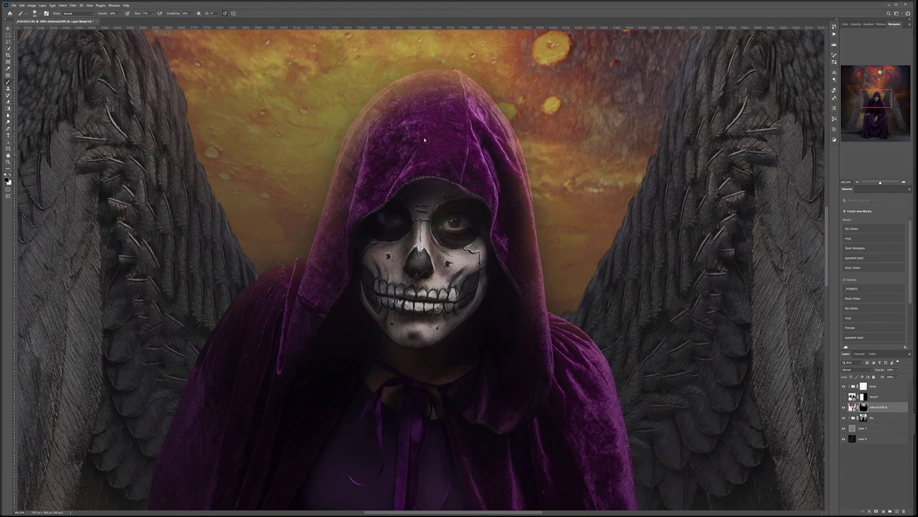
mouse_move(453, 129)
left_mouse_down()
mouse_move(482, 230)
mouse_move(441, 316)
mouse_move(488, 364)
left_mouse_up()
scroll(467, 328, "down", 6)
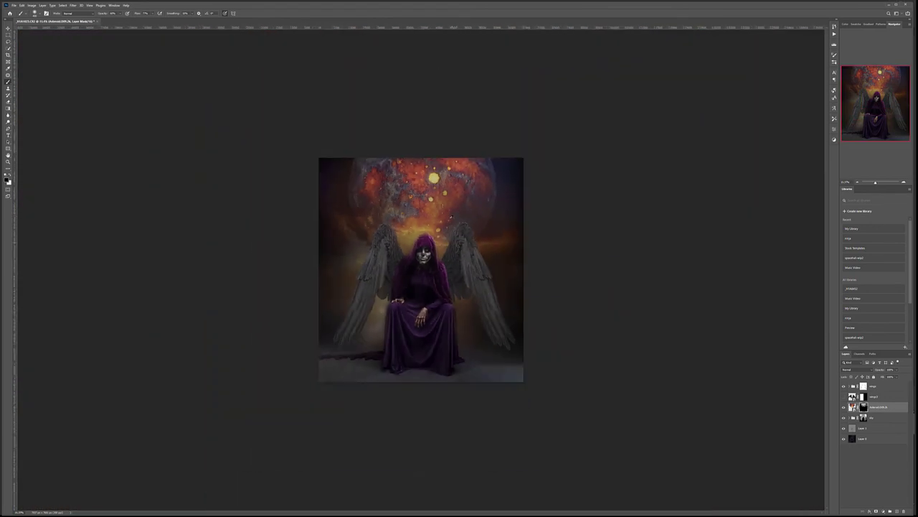
scroll(471, 246, "up", 9)
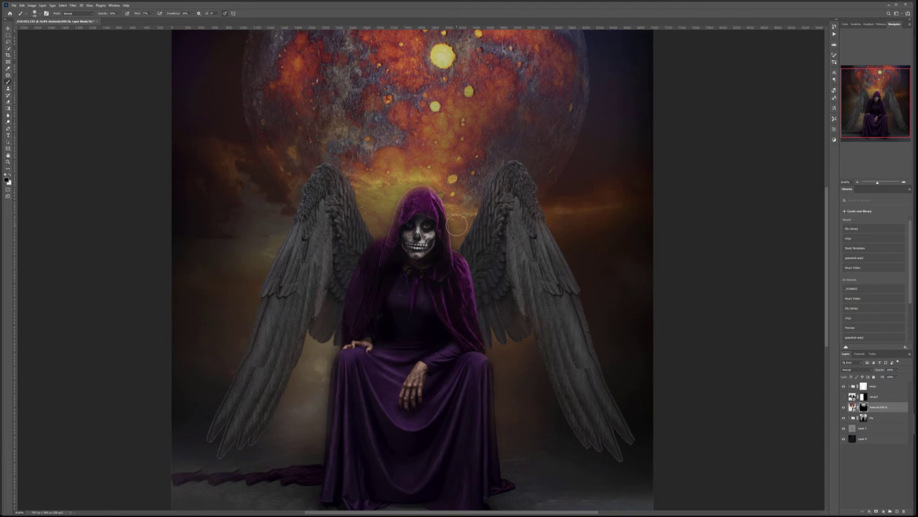
scroll(457, 226, "down", 3)
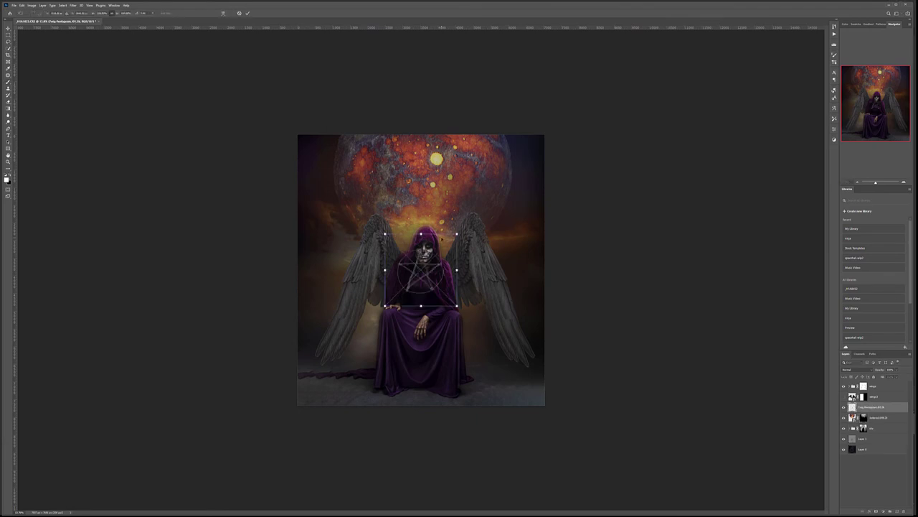
left_click_drag(444, 273, 449, 227)
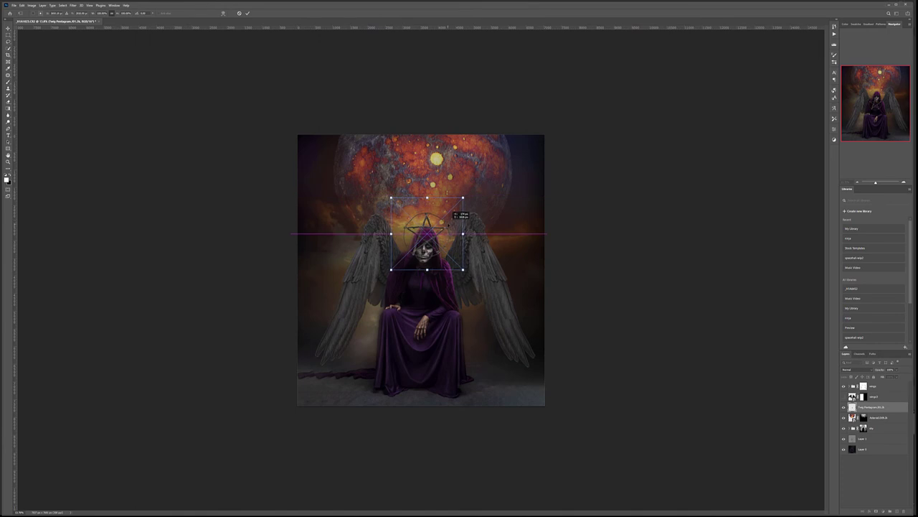
key("Escape")
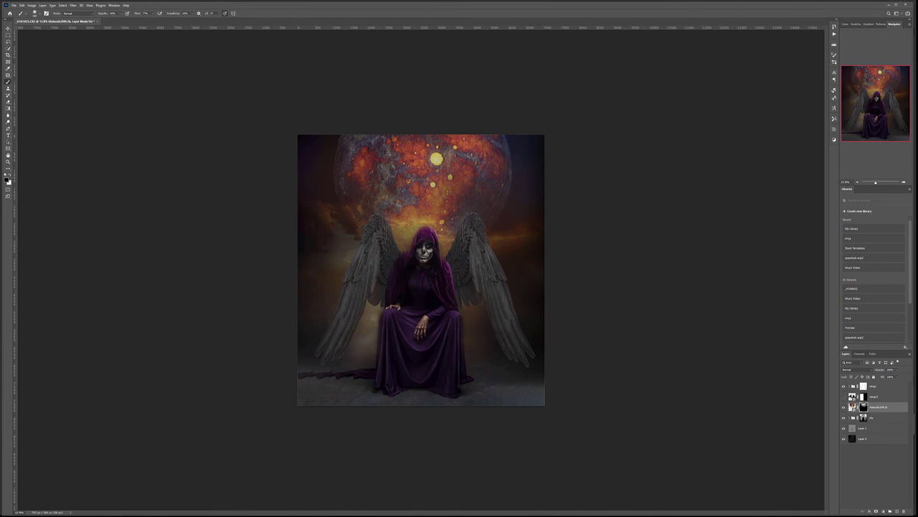
Place the star topper image above the planet layer, enlarge it beside the face and commit the transform.
left_click_drag(430, 236, 448, 226)
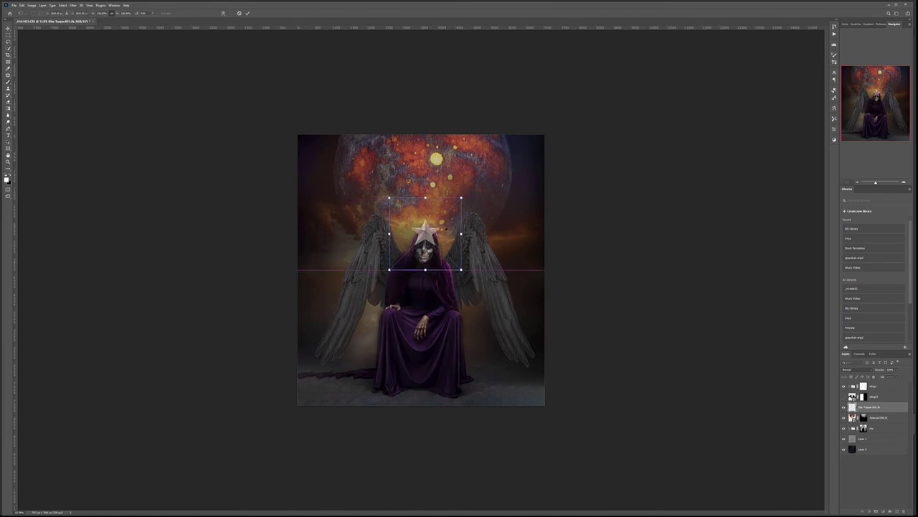
scroll(444, 229, "up", 5)
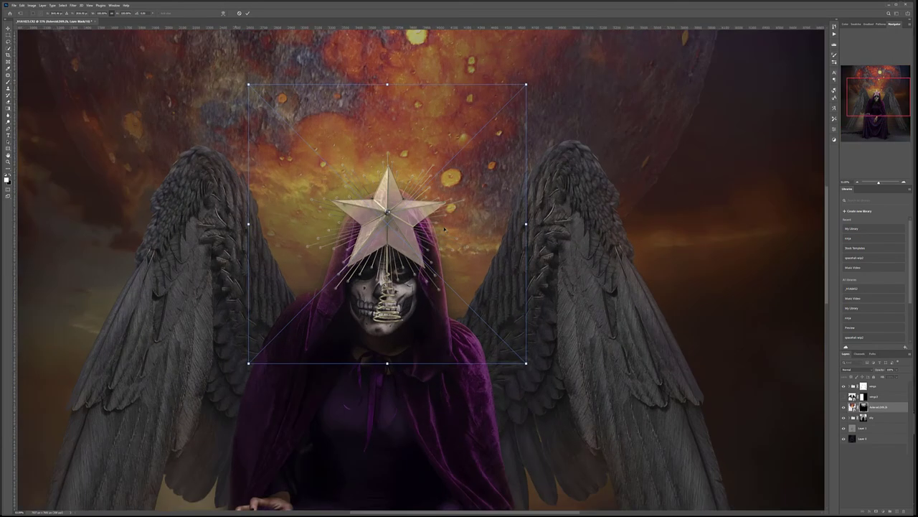
key("Escape")
left_click_drag(208, 396, 260, 342)
left_click_drag(353, 291, 366, 272)
key("ctrl+0")
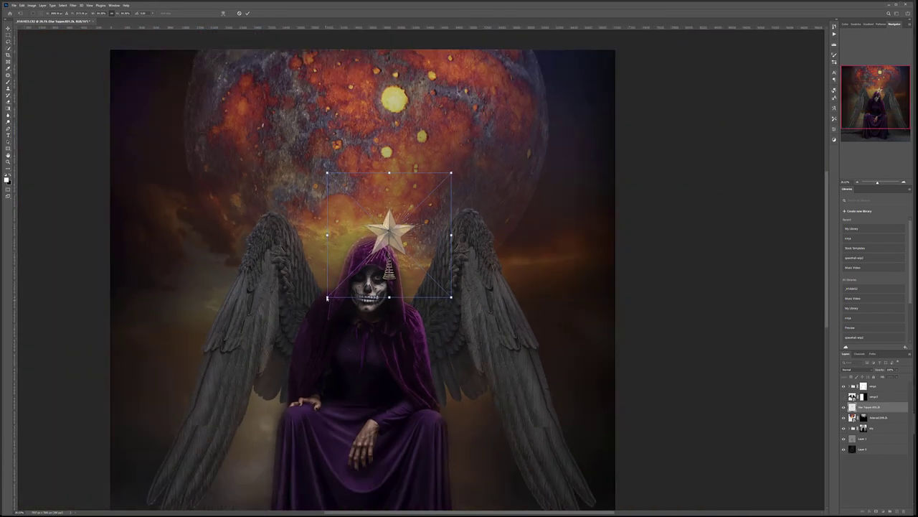
left_click_drag(312, 313, 209, 414)
key("Return")
key("b")
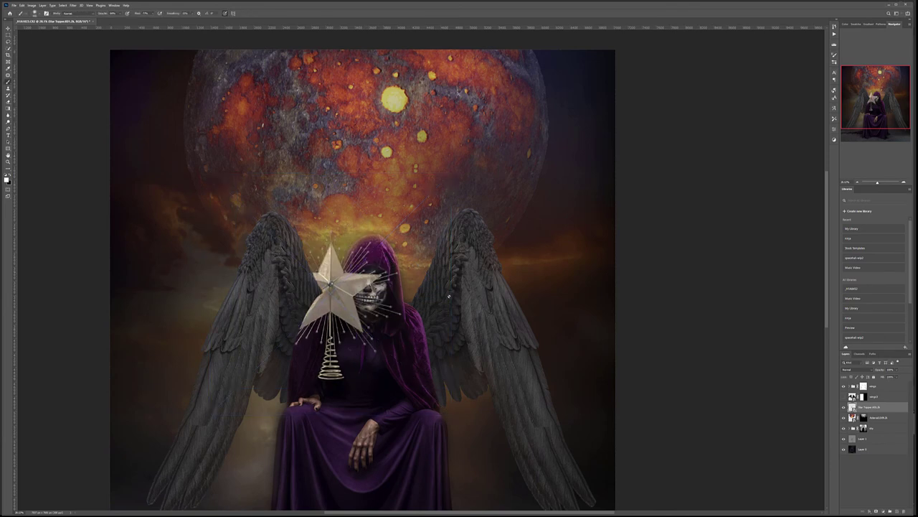
Center the star over the hooded head, hide it with a black layer mask and return to the Brush tool.
key("v")
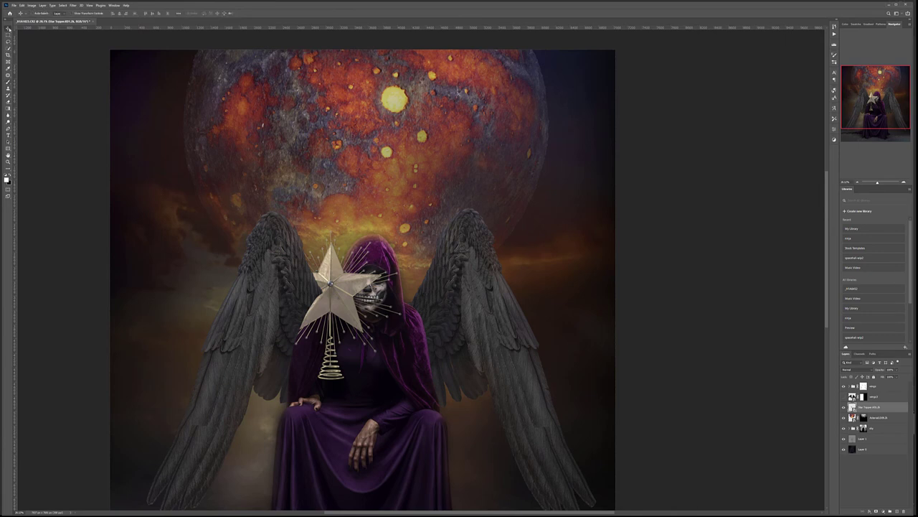
left_click_drag(382, 300, 424, 269)
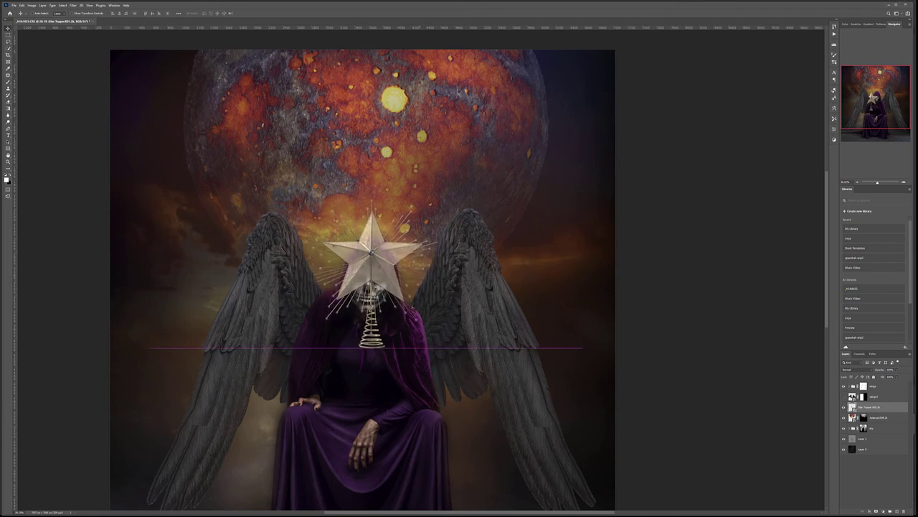
left_click(876, 511, "alt")
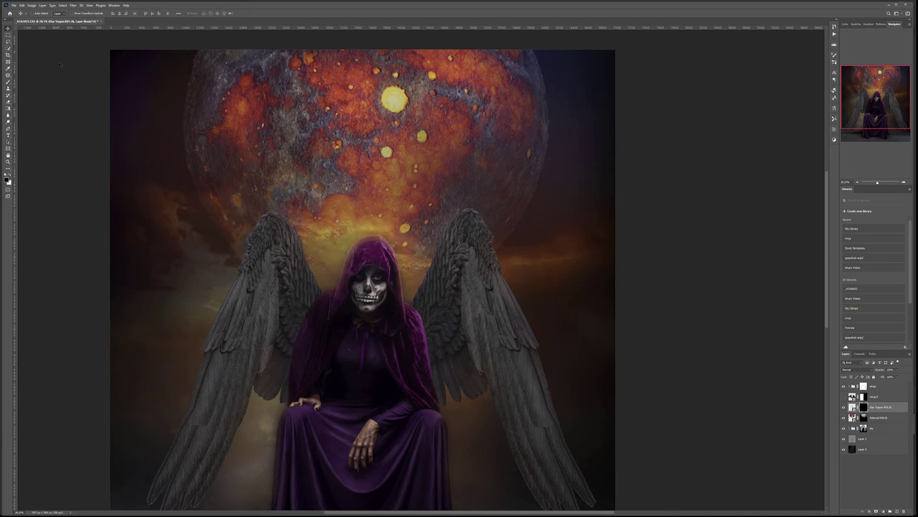
left_click(9, 83)
scroll(402, 211, "up", 8)
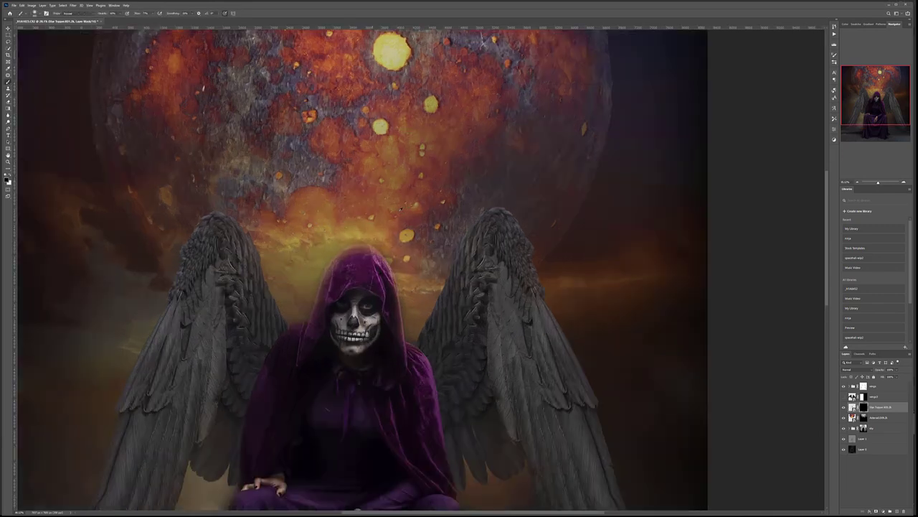
Paint white on the star layer's mask to reveal the star's points and rays around the hood.
key("x")
mouse_move(402, 230)
left_mouse_down()
mouse_move(320, 226)
mouse_move(348, 220)
mouse_move(264, 254)
mouse_move(305, 243)
mouse_move(317, 224)
mouse_move(226, 289)
mouse_move(286, 244)
mouse_move(221, 315)
mouse_move(244, 274)
mouse_move(235, 274)
mouse_move(249, 268)
mouse_move(246, 317)
left_mouse_up()
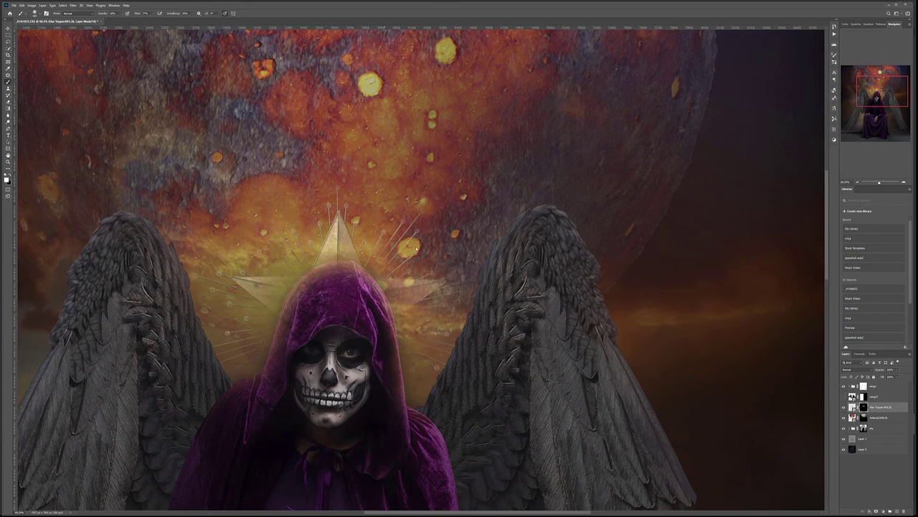
scroll(445, 287, "down", 8)
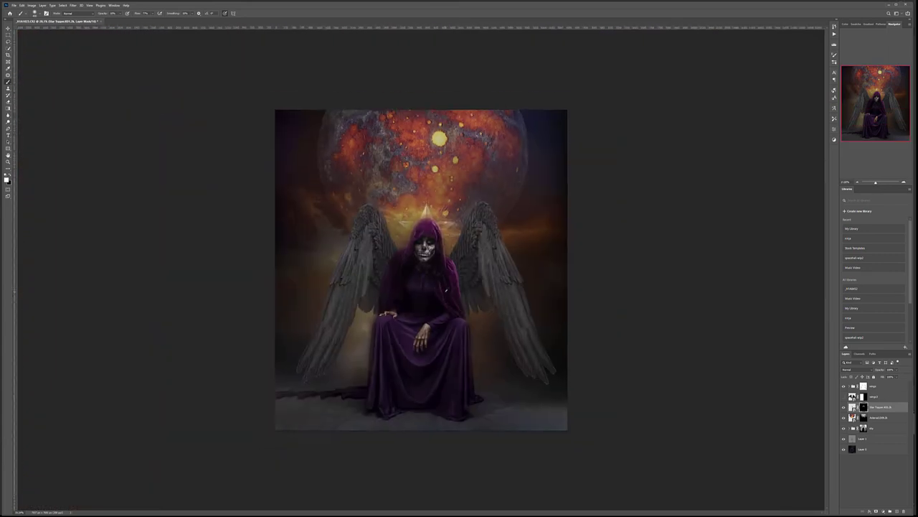
scroll(445, 287, "up", 6)
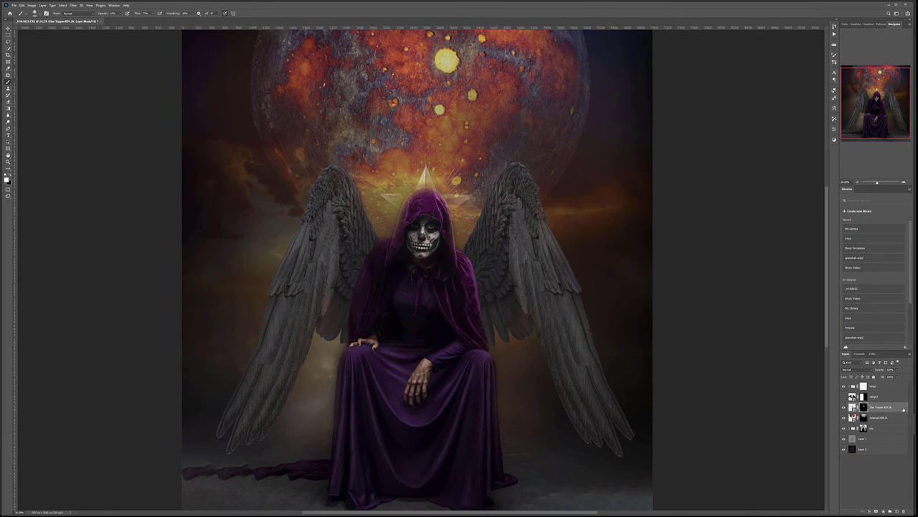
Delete the star topper's layer mask and the star layer itself, and switch to the Move tool.
key("Delete")
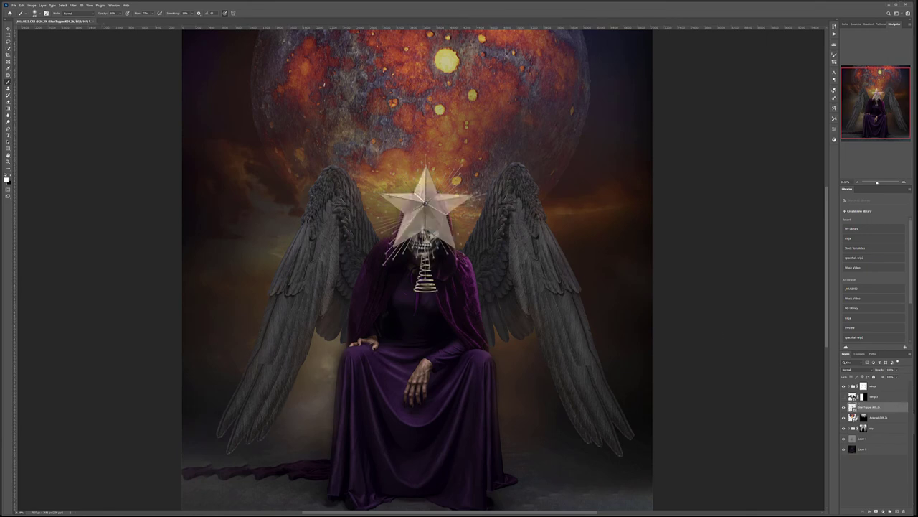
key("Delete")
left_click(8, 29)
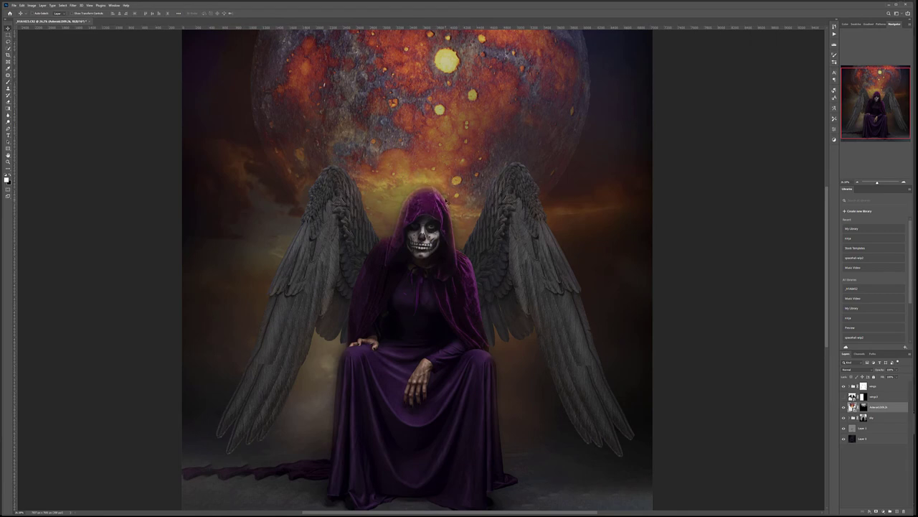
Place the sunset sky image, enlarge it across the canvas's upper half, commit the transform and reorder its layer below the planet layer.
key("ctrl+minus")
key("ctrl+plus")
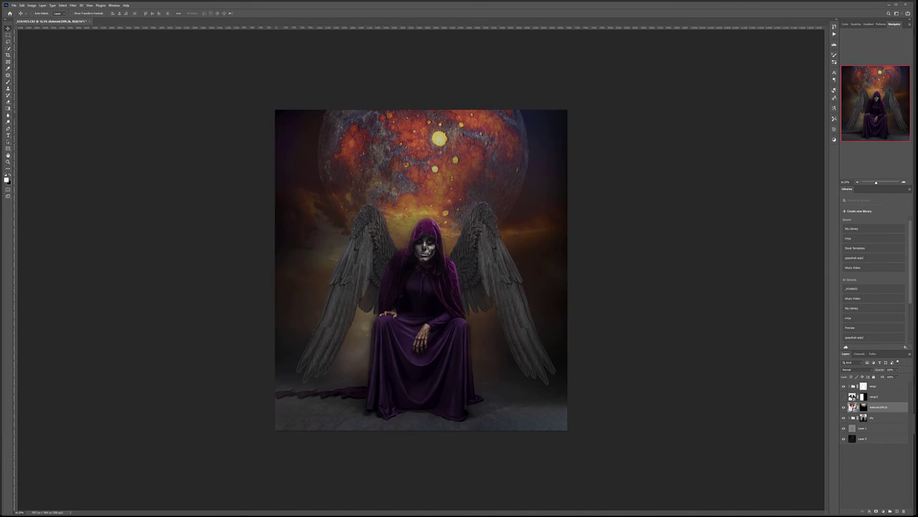
key("ctrl+t")
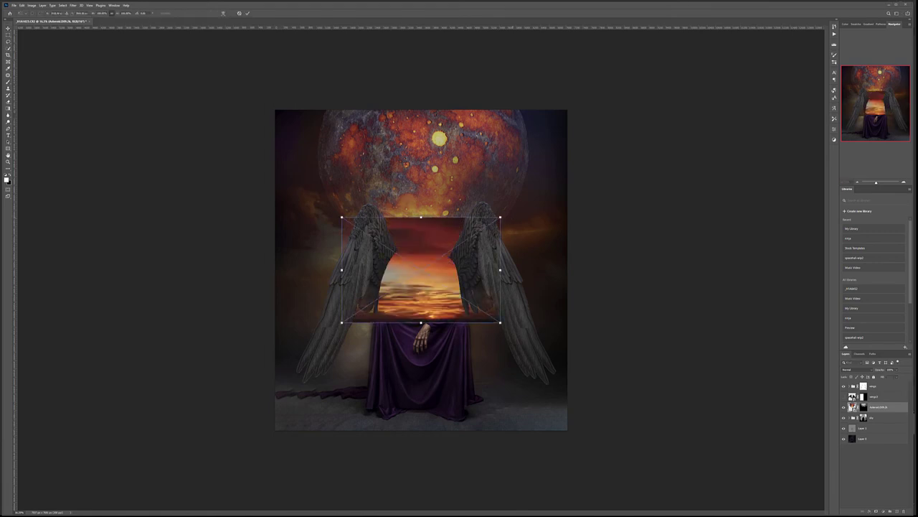
left_click_drag(341, 217, 267, 168)
left_click_drag(500, 168, 578, 113)
left_click_drag(545, 189, 543, 126)
key("Return")
mouse_move(882, 407)
left_mouse_down()
mouse_move(880, 435)
mouse_move(879, 424)
left_mouse_up()
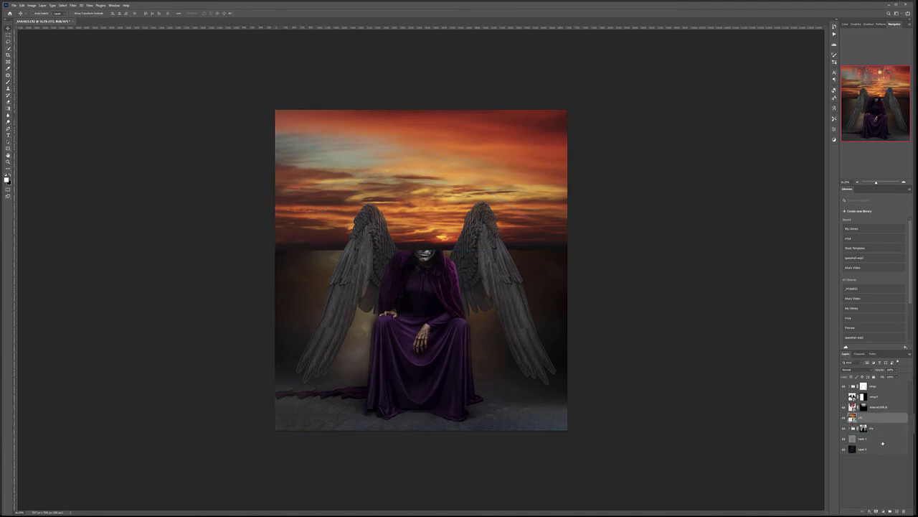
Hide the sunset sky with a black layer mask and paint white with a much larger brush to blend it in around the planet.
left_click(875, 512, "alt")
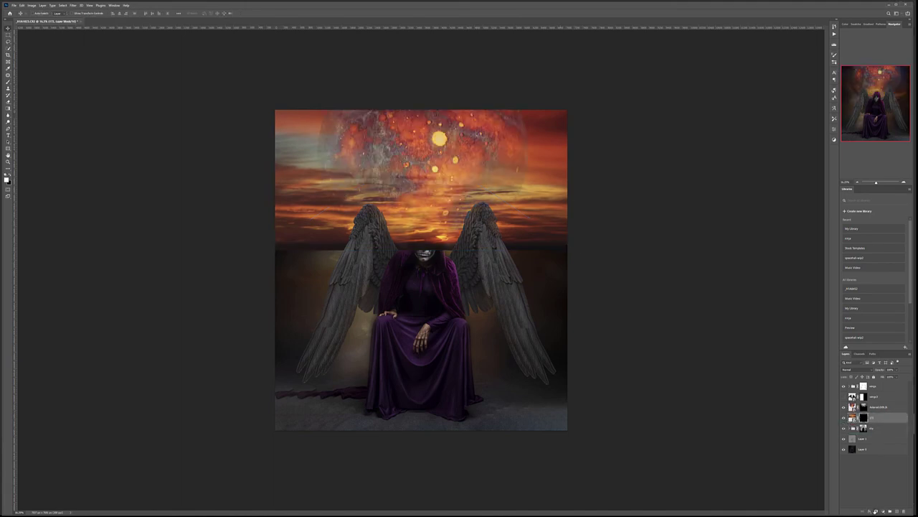
key("b")
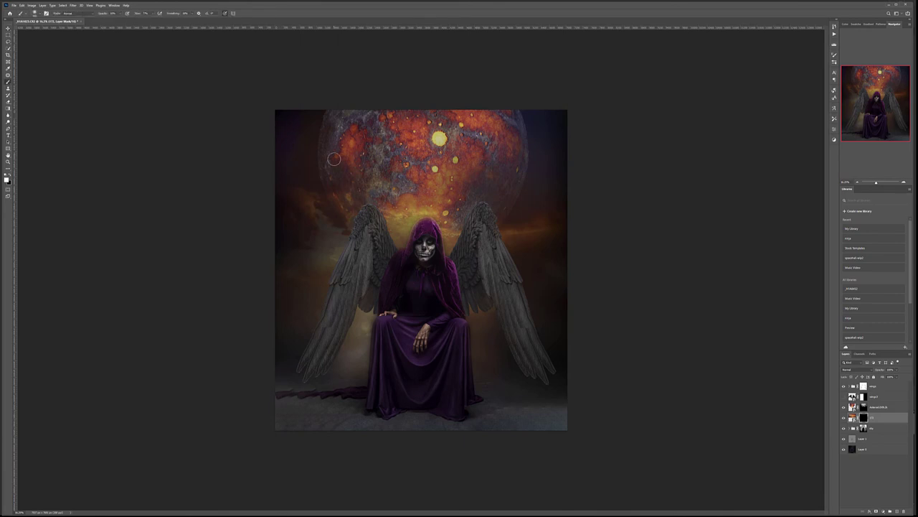
key("bracketright")
key("bracketright")
key("bracketright")
key("bracketright")
key("bracketright")
key("bracketright")
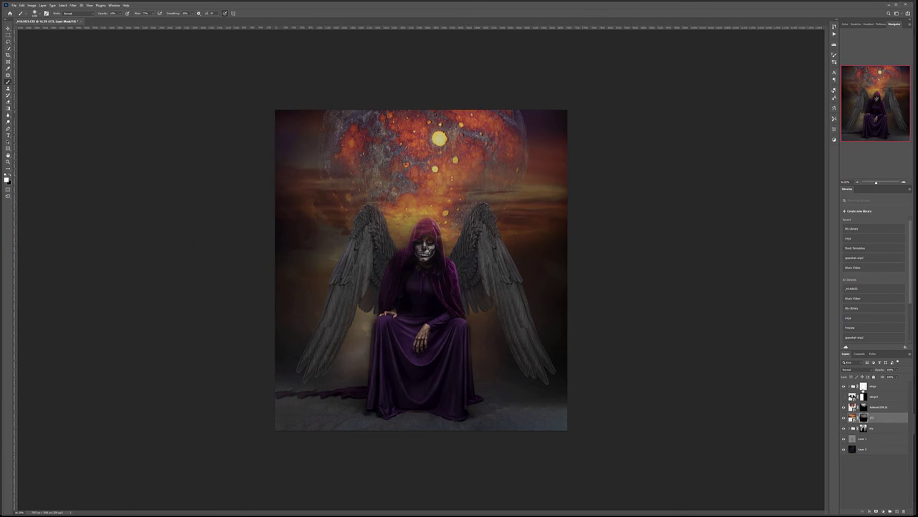
Open the sunset sky layer's blend mode choices and preview Soft Light.
left_click(858, 369)
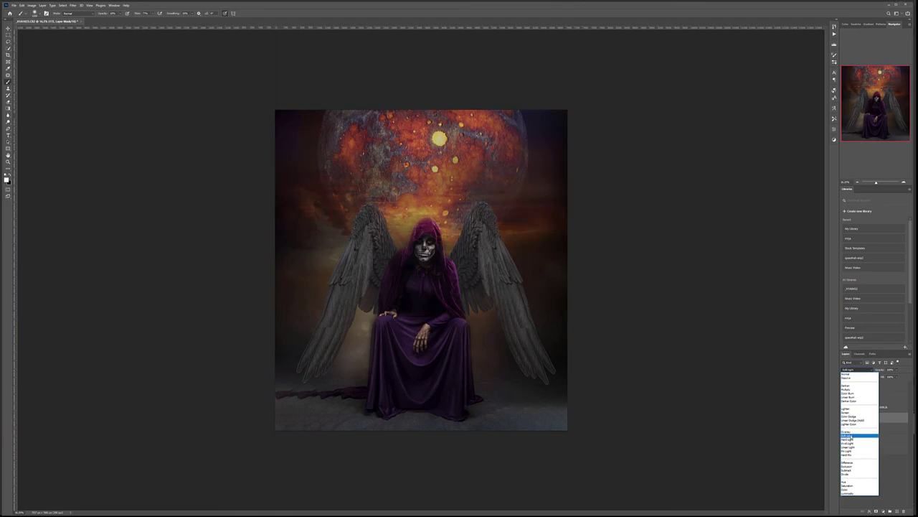
Set the blend mode of the layer above the sky group to Soft Light and shift its content upward over the background.
left_click(850, 436)
left_click(845, 418)
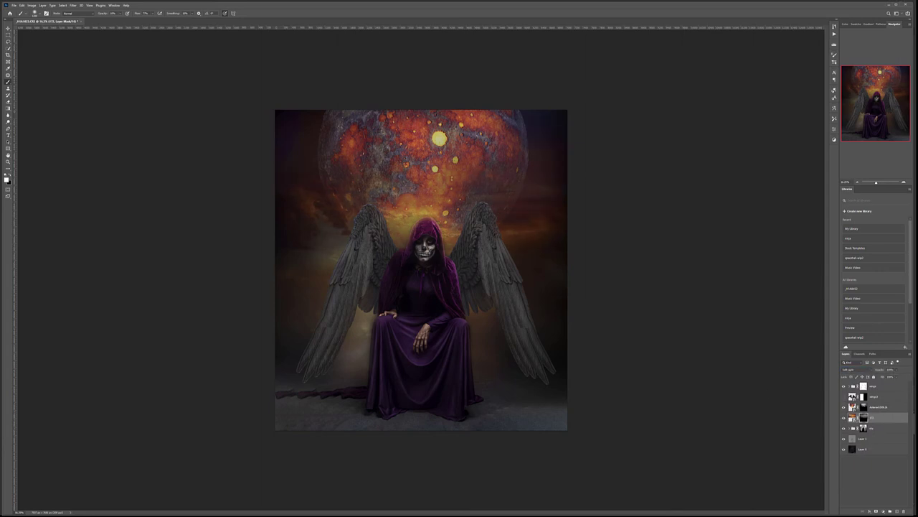
key("v")
mouse_move(396, 195)
left_mouse_down()
mouse_move(390, 128)
mouse_move(398, 121)
left_mouse_up()
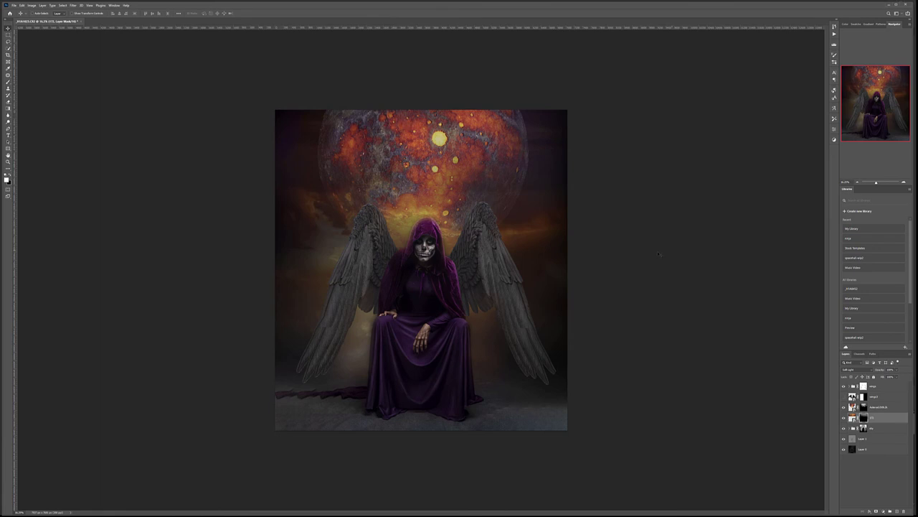
mouse_move(542, 181)
left_mouse_down()
mouse_move(537, 190)
mouse_move(544, 178)
left_mouse_up()
Make the mask of the Soft Light layer active and ready for painting with the Brush tool.
left_click(853, 418)
left_click(864, 419)
left_click(7, 81)
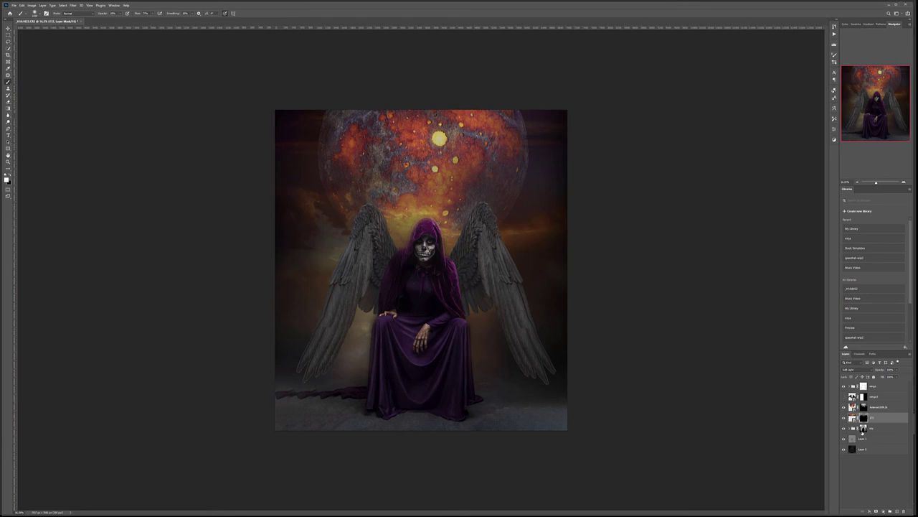
Paint black with a reduced brush on the sky group's mask to clean up the sky overlap around the purple hood.
key("alt+bracketleft")
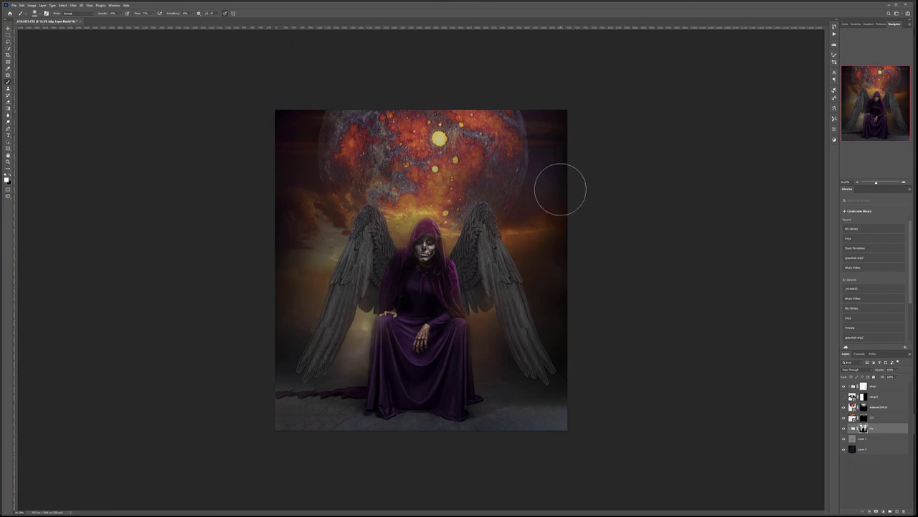
scroll(437, 208, "up", 5)
scroll(439, 223, "up", 3)
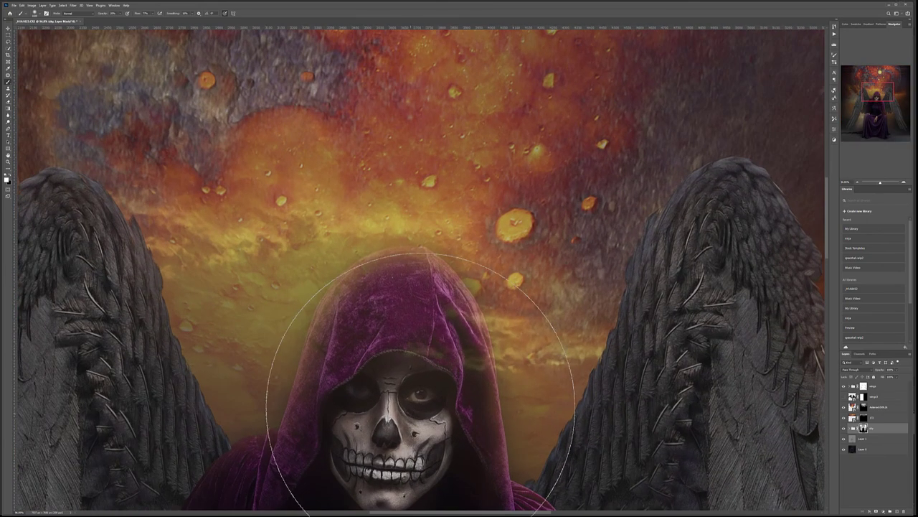
key("x")
left_click_drag(468, 356, 472, 227)
key("bracketleft")
key("bracketleft")
key("bracketleft")
key("bracketleft")
key("bracketleft")
key("bracketleft")
key("bracketleft")
key("bracketleft")
key("bracketleft")
key("bracketleft")
key("bracketleft")
key("bracketleft")
key("bracketleft")
key("bracketleft")
mouse_move(436, 180)
left_mouse_down()
mouse_move(456, 255)
mouse_move(444, 231)
mouse_move(452, 212)
mouse_move(460, 251)
mouse_move(461, 231)
mouse_move(432, 191)
mouse_move(376, 190)
mouse_move(370, 180)
mouse_move(342, 258)
mouse_move(441, 240)
mouse_move(444, 281)
mouse_move(383, 271)
mouse_move(389, 299)
mouse_move(434, 240)
mouse_move(472, 252)
mouse_move(449, 202)
mouse_move(422, 179)
mouse_move(368, 176)
mouse_move(432, 159)
mouse_move(382, 153)
mouse_move(346, 216)
mouse_move(394, 170)
mouse_move(451, 200)
mouse_move(433, 237)
mouse_move(506, 326)
left_mouse_up()
scroll(499, 324, "down", 10)
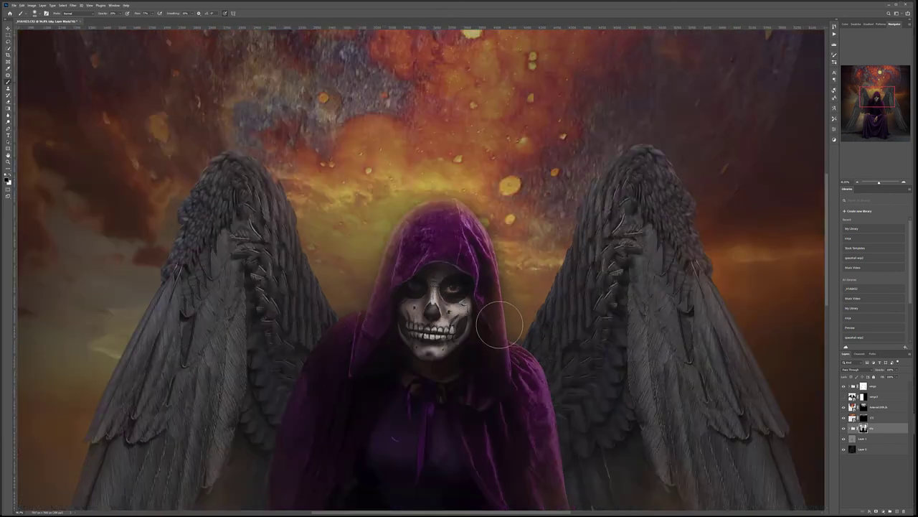
Paint black on the wings group's mask to soften the upper edge of the wing beside the moon.
scroll(500, 324, "up", 3)
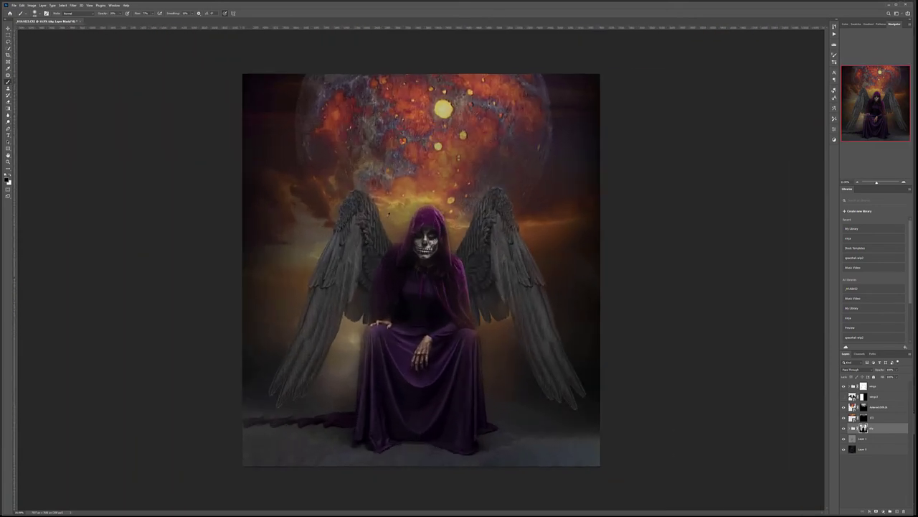
scroll(394, 203, "up", 3)
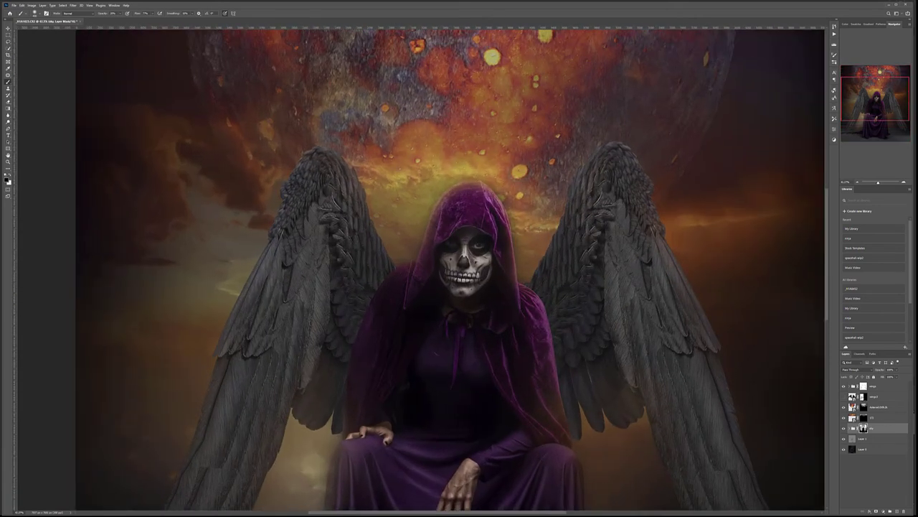
left_click(688, 396, "ctrl")
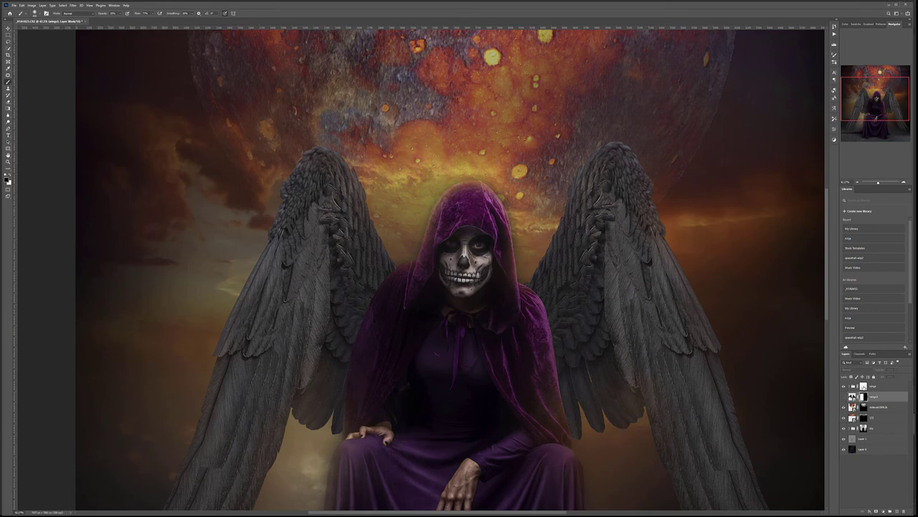
left_click(864, 387)
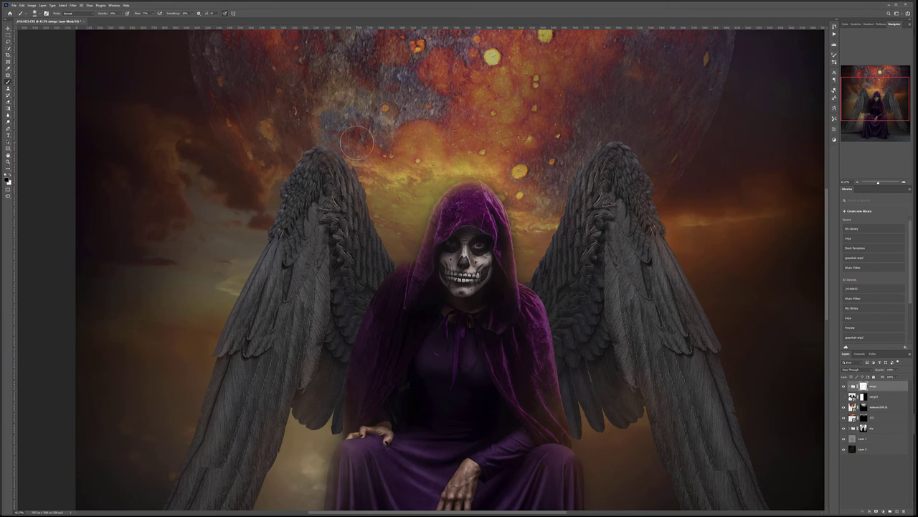
left_click_drag(337, 154, 333, 145)
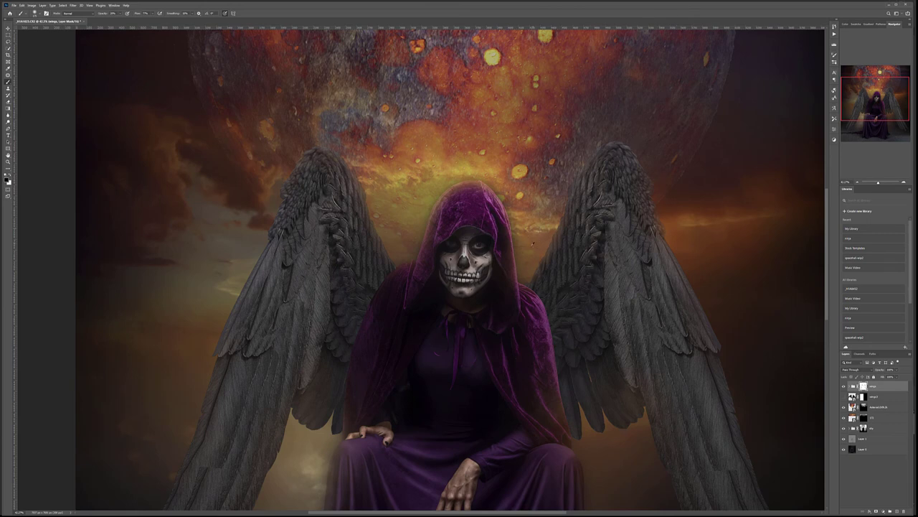
Place the dry cracked ground image and scale it to span the full canvas width across the lower quarter.
scroll(534, 242, "down", 10)
scroll(491, 327, "up", 2)
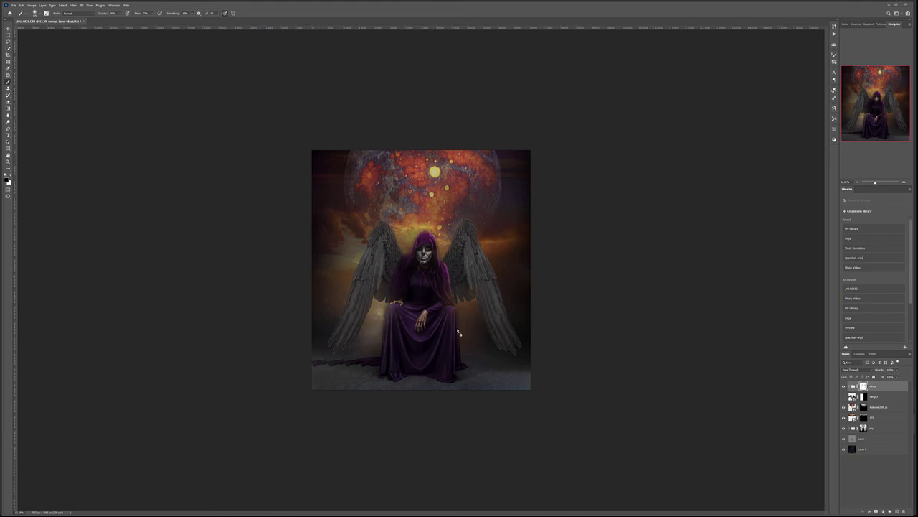
left_click_drag(477, 270, 472, 330)
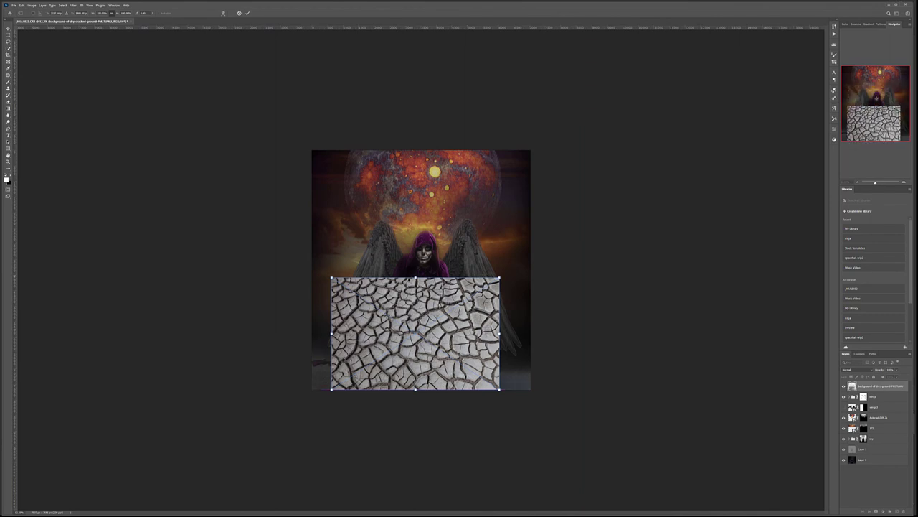
left_click_drag(415, 278, 416, 329)
left_click_drag(500, 358, 533, 359)
left_click_drag(332, 358, 312, 358)
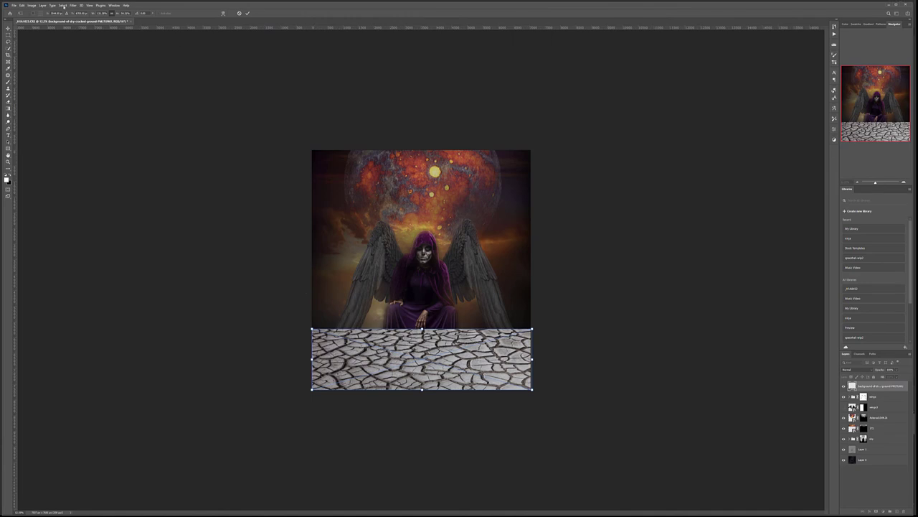
Distort the cracked ground by pulling both lower corners far outward to create floor perspective, and apply the transformation.
left_click(21, 5)
mouse_move(36, 122)
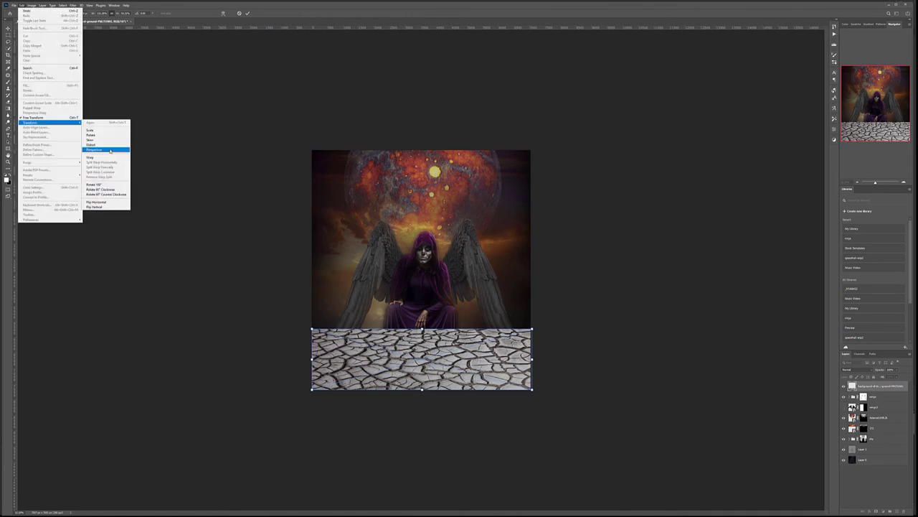
left_click(92, 144)
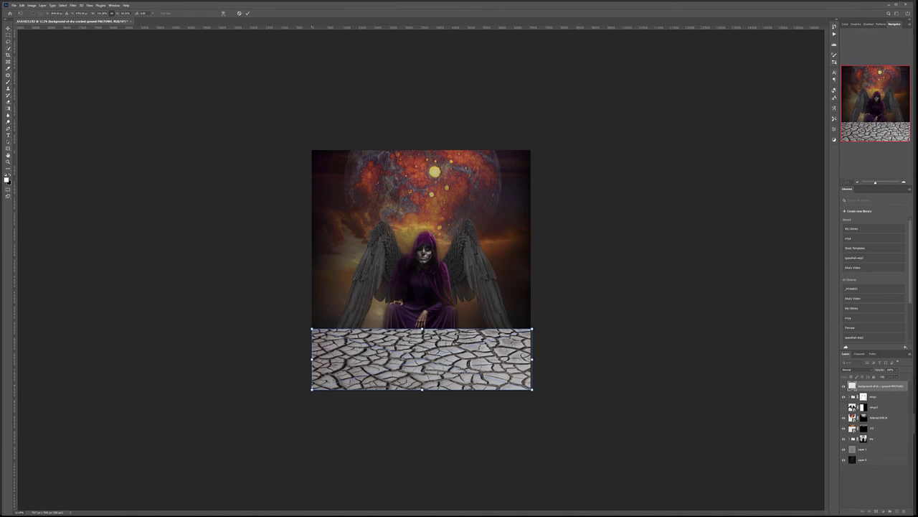
left_click_drag(312, 391, 233, 390)
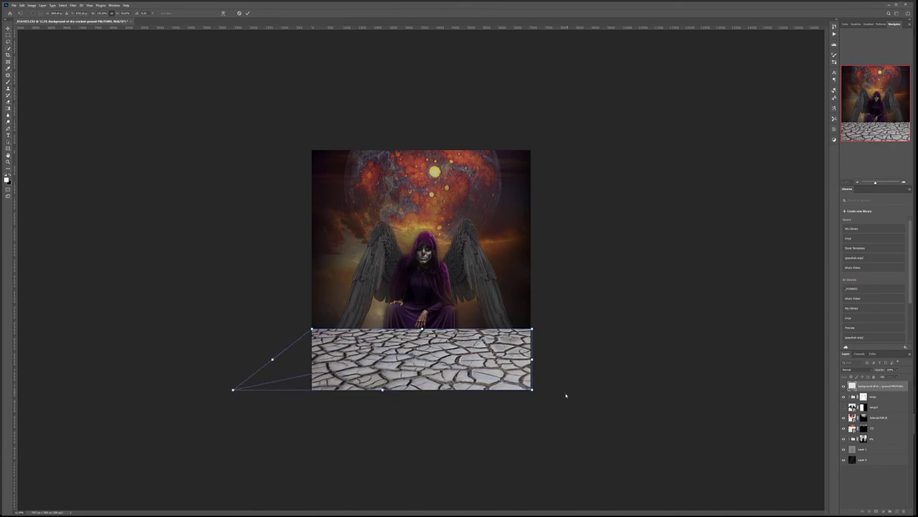
left_click_drag(533, 389, 642, 391)
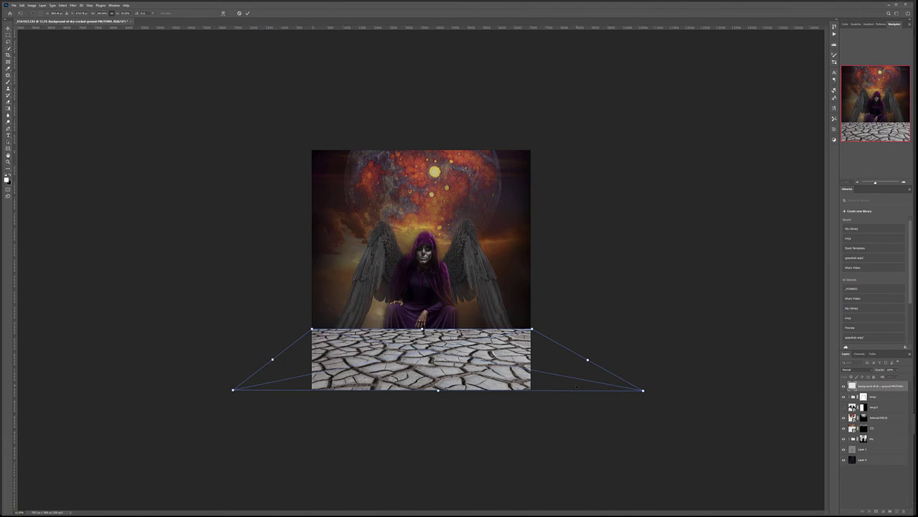
key("Return")
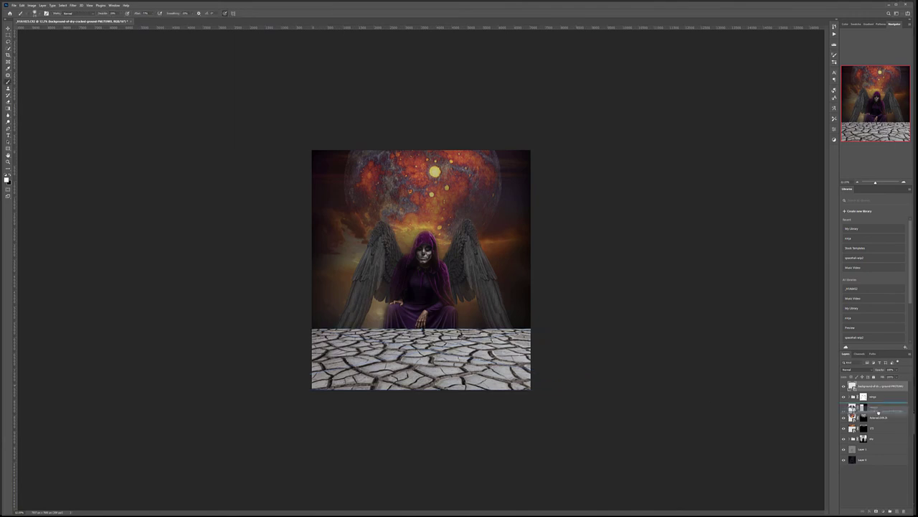
Move the cracked ground layer beneath the model layer, add a black mask, and paint white to reveal cracks along the floor.
mouse_move(885, 431)
left_mouse_down()
mouse_move(882, 443)
mouse_move(882, 423)
left_mouse_up()
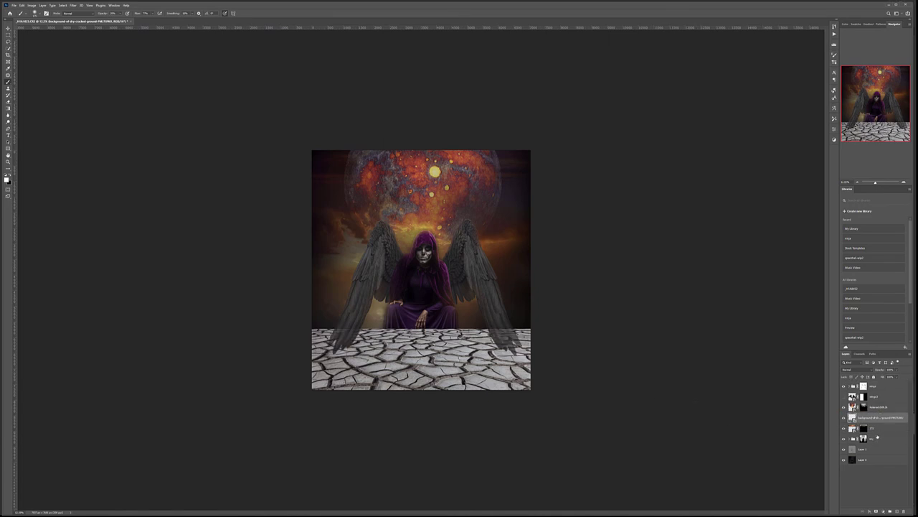
left_click(881, 511, "alt")
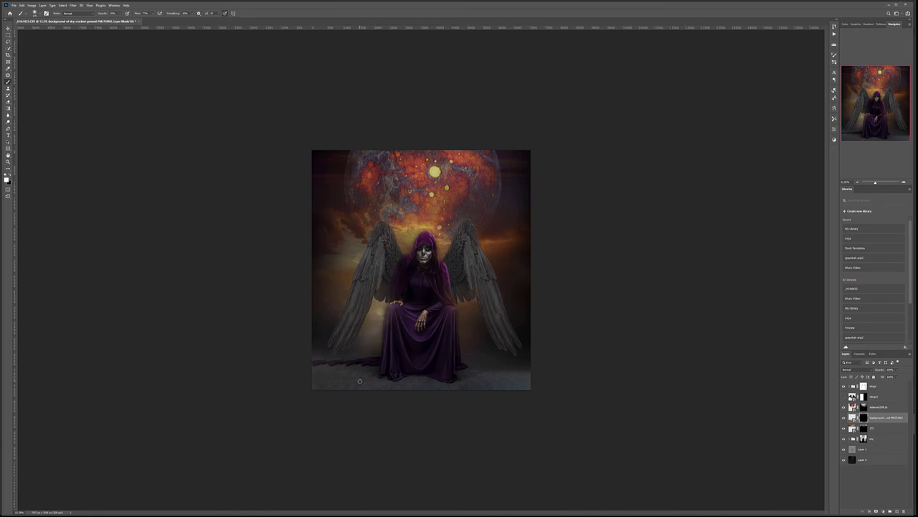
mouse_move(347, 390)
left_mouse_down()
mouse_move(371, 386)
mouse_move(284, 372)
mouse_move(352, 373)
mouse_move(315, 358)
mouse_move(369, 360)
mouse_move(382, 364)
mouse_move(356, 381)
mouse_move(468, 390)
mouse_move(428, 383)
mouse_move(518, 377)
mouse_move(519, 368)
mouse_move(475, 358)
mouse_move(594, 362)
left_mouse_up()
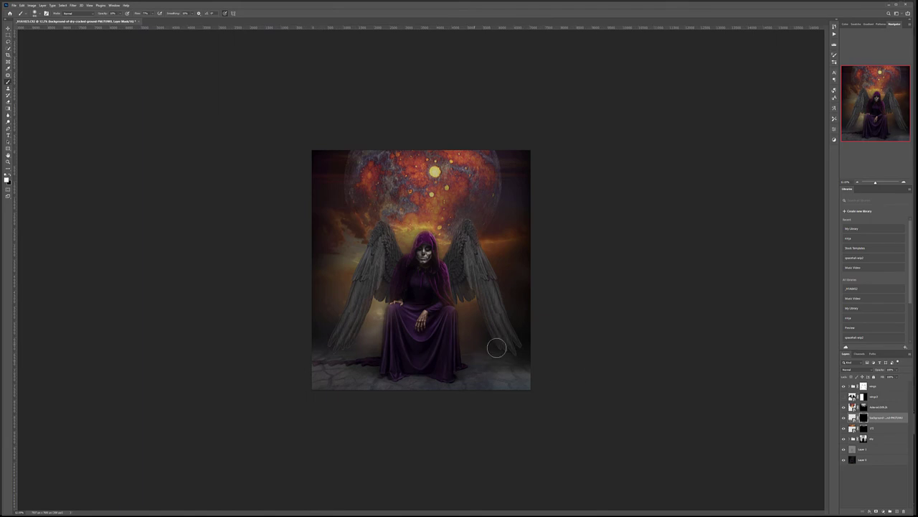
mouse_move(305, 378)
left_mouse_down()
mouse_move(533, 377)
mouse_move(528, 369)
left_mouse_up()
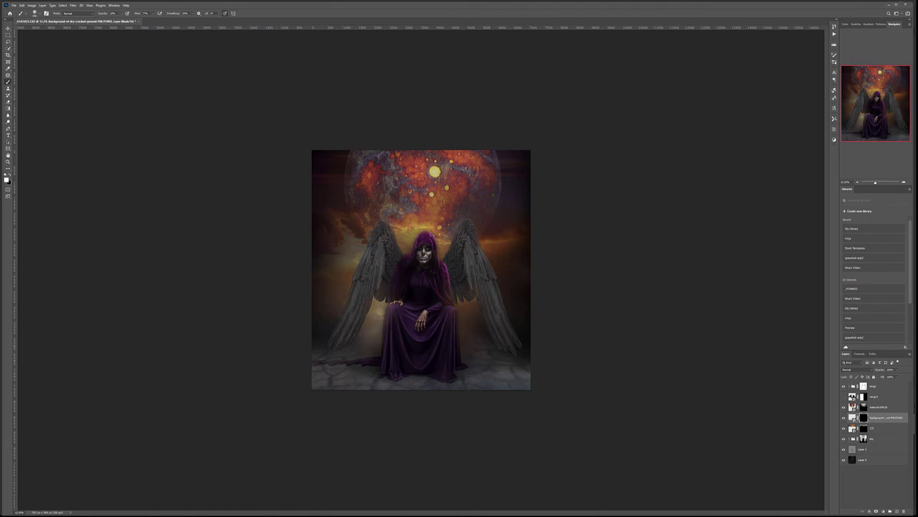
Set the cracked ground layer's blend mode to Soft Light.
left_click(872, 369)
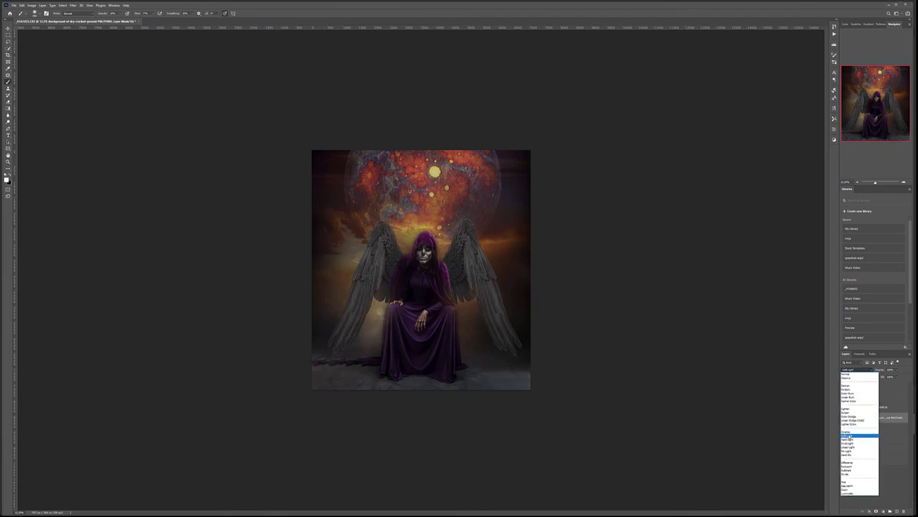
left_click(848, 433)
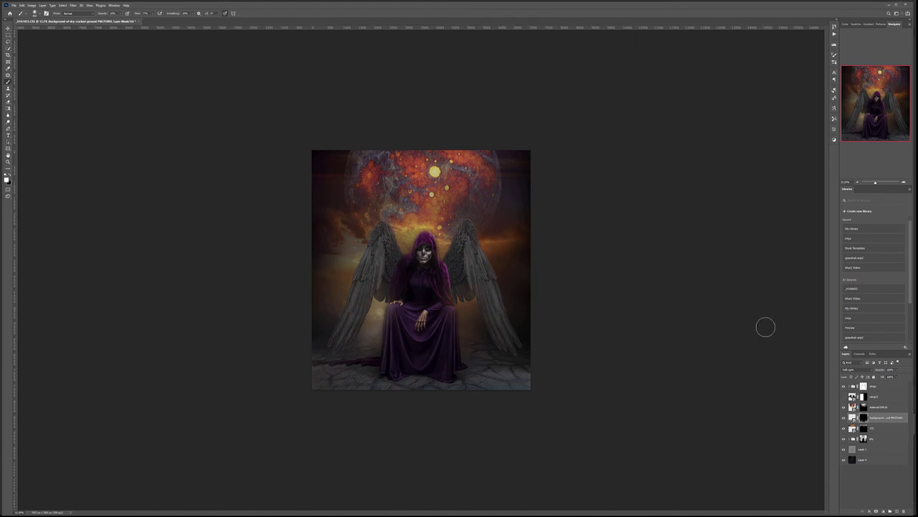
Add a new layer above the wings group, fill it with 50% gray, and set its blend mode to Soft Light.
left_click(876, 389)
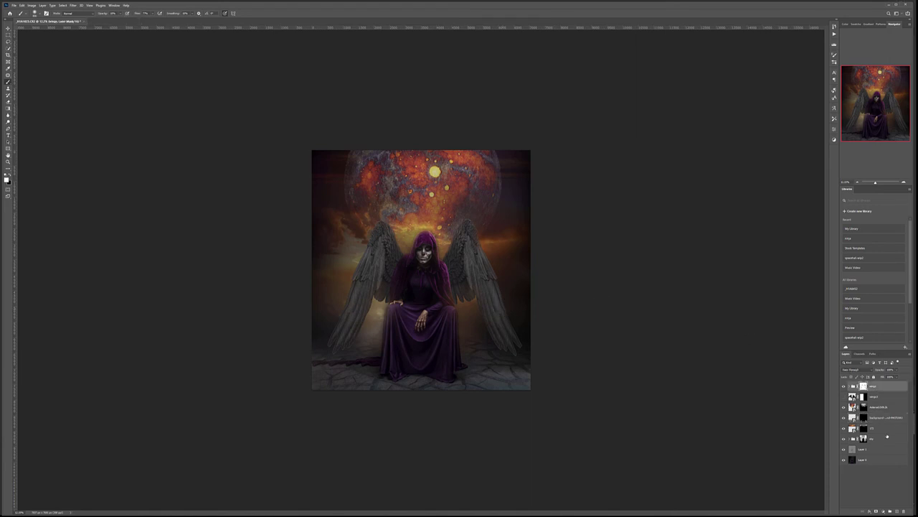
key("ctrl+shift+alt+n")
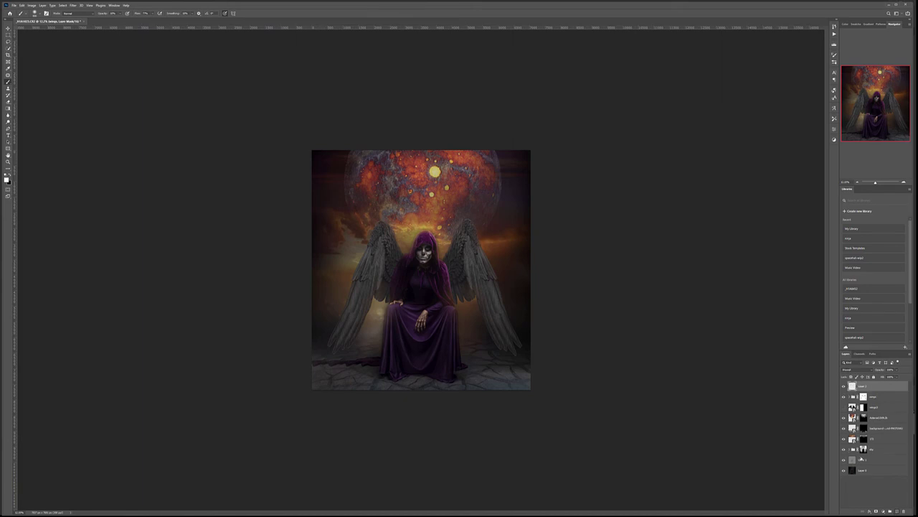
key("shift+BackSpace")
key("Return")
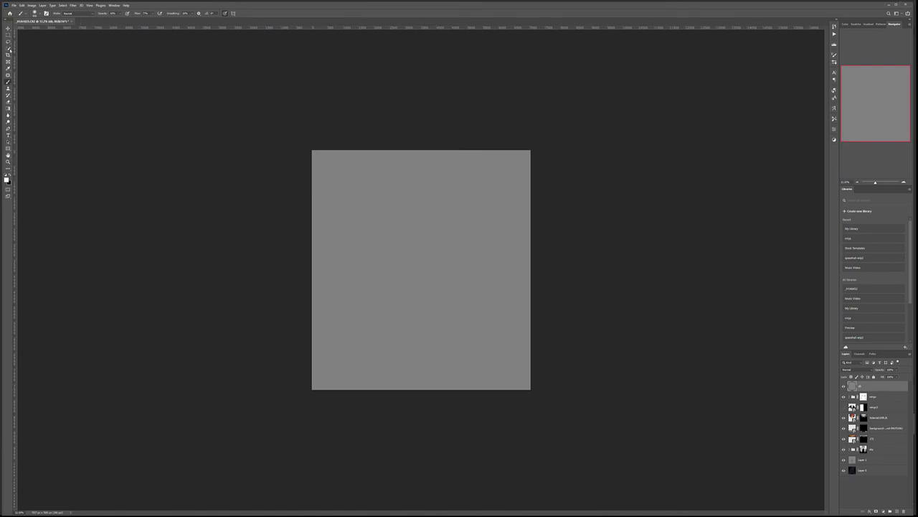
left_click(854, 369)
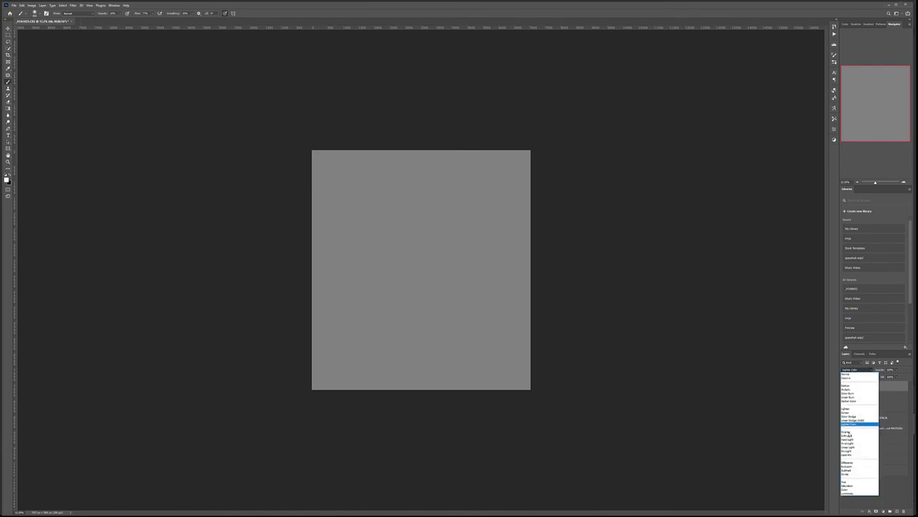
left_click(850, 436)
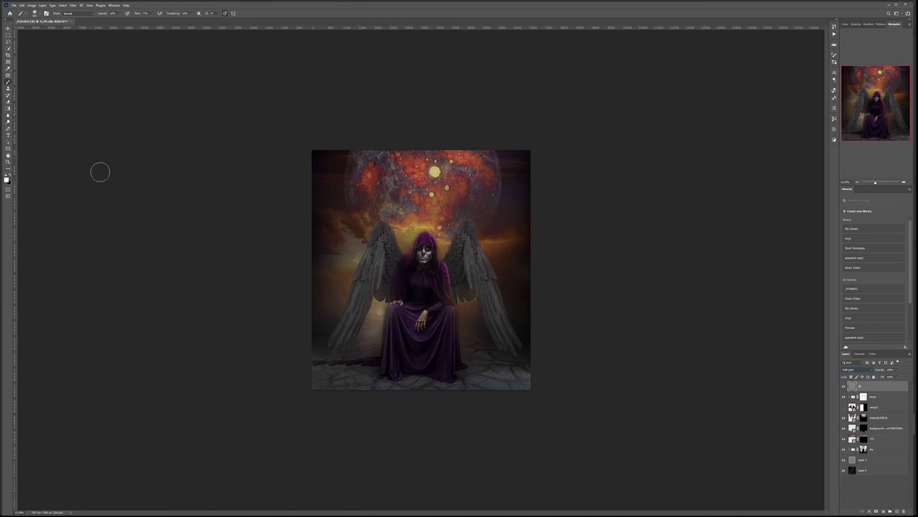
Paint black on the gray Soft Light layer to darken the cracked floor and lower corners.
left_click(9, 175)
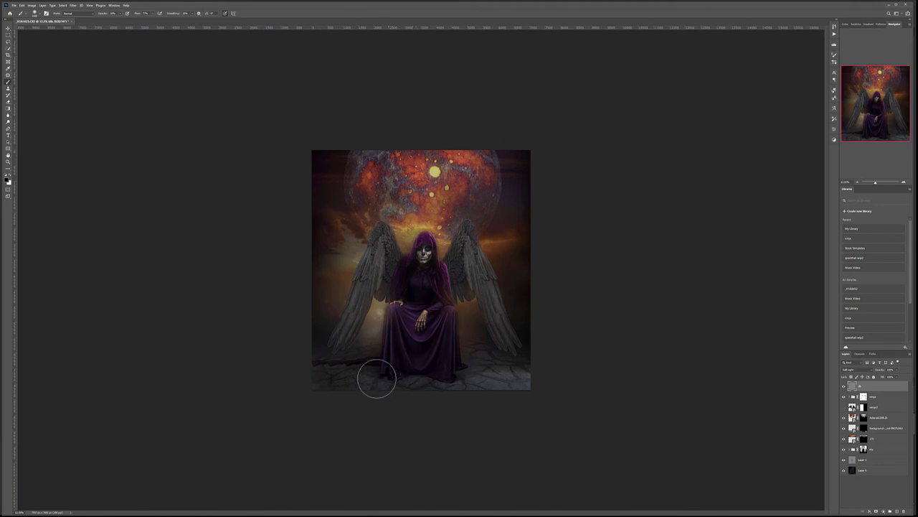
mouse_move(489, 370)
left_mouse_down()
mouse_move(541, 379)
mouse_move(493, 381)
mouse_move(522, 358)
mouse_move(494, 347)
mouse_move(504, 327)
mouse_move(523, 355)
left_mouse_up()
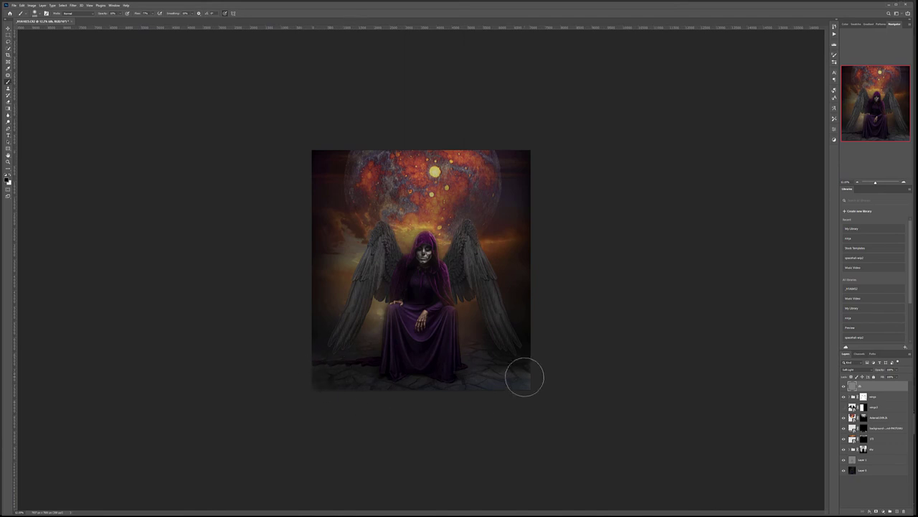
mouse_move(528, 373)
left_mouse_down()
mouse_move(509, 381)
mouse_move(591, 381)
left_mouse_up()
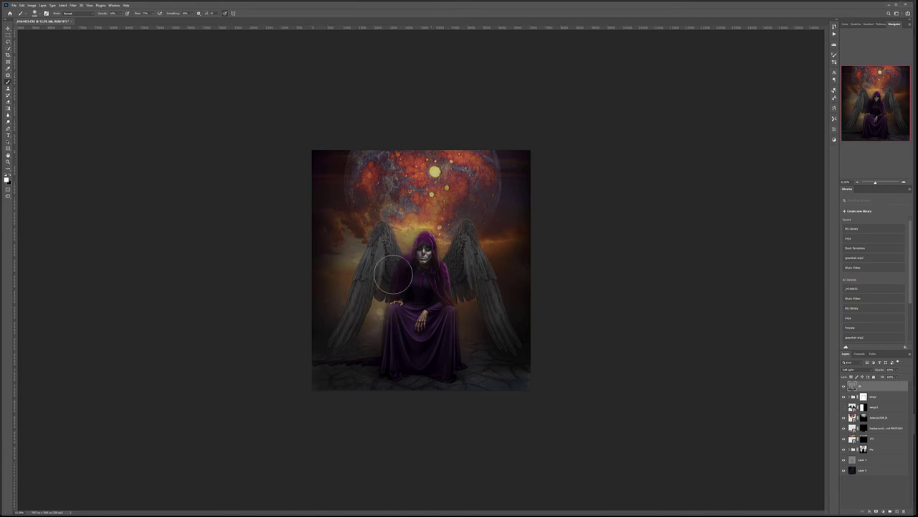
Paint white on the gray Soft Light layer to brighten the upper wings and the sky behind them.
mouse_move(387, 205)
left_mouse_down()
mouse_move(440, 234)
mouse_move(370, 241)
left_mouse_up()
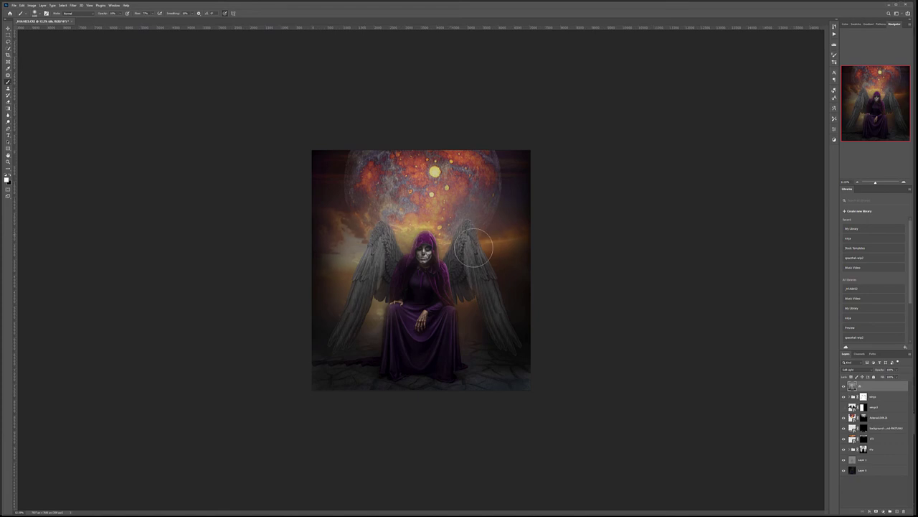
mouse_move(391, 214)
left_mouse_down()
mouse_move(484, 222)
mouse_move(511, 254)
left_mouse_up()
key("x")
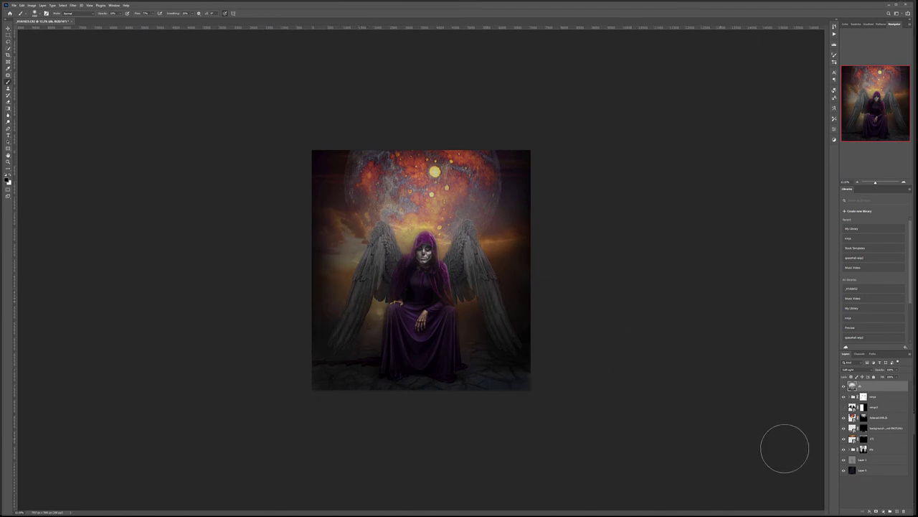
Add a new layer named dust above the gray Soft Light layer.
left_click(898, 510)
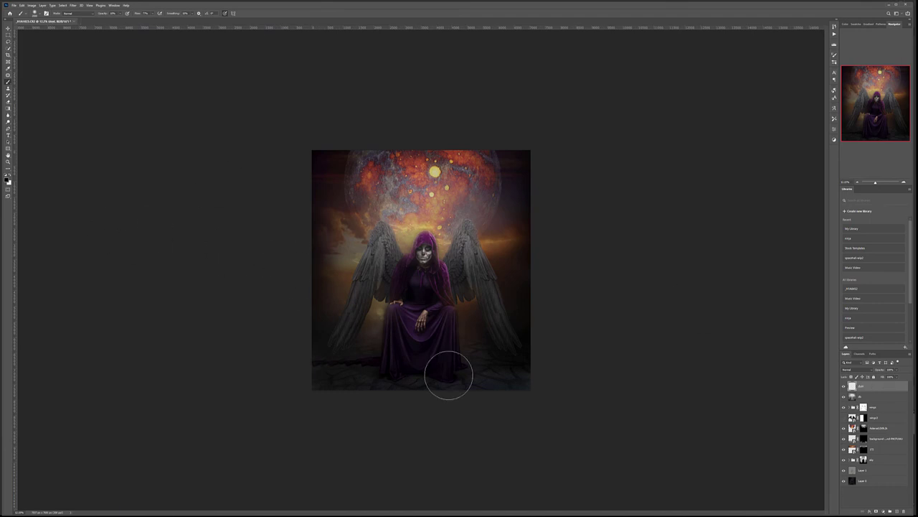
scroll(445, 380, "up", 5)
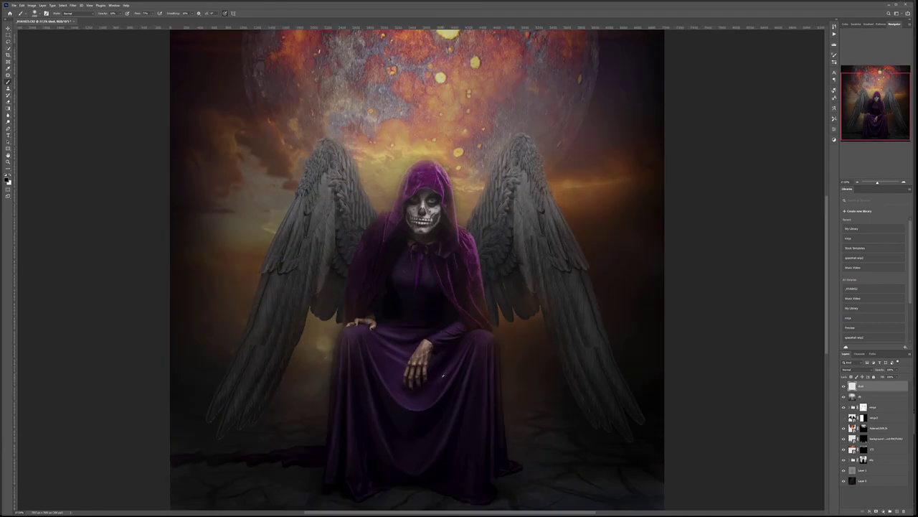
left_click_drag(470, 399, 467, 289)
Choose a finely speckled powder brush from the powder brush set for painting dust.
right_click(423, 154)
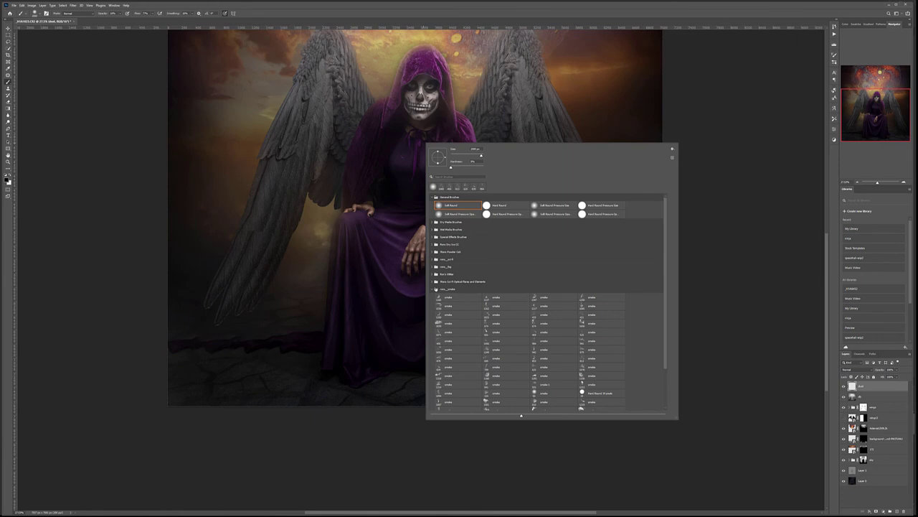
left_click(433, 289)
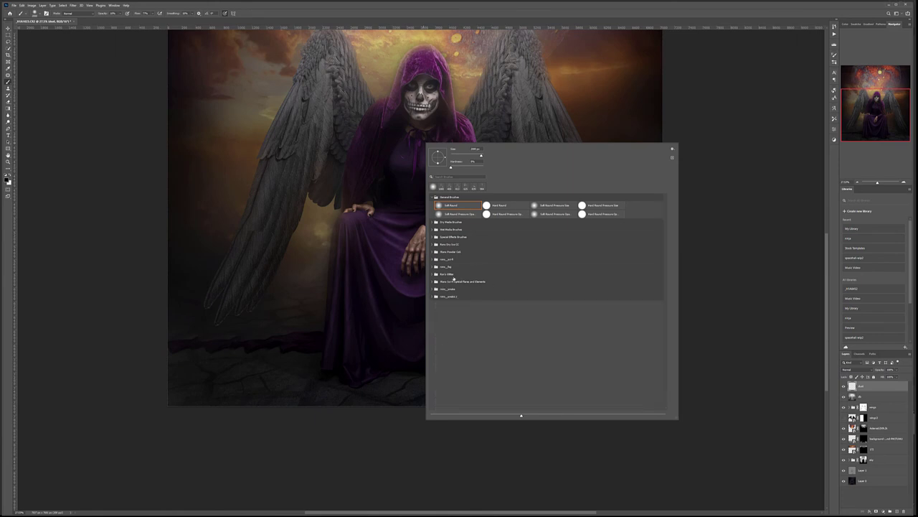
left_click(437, 252)
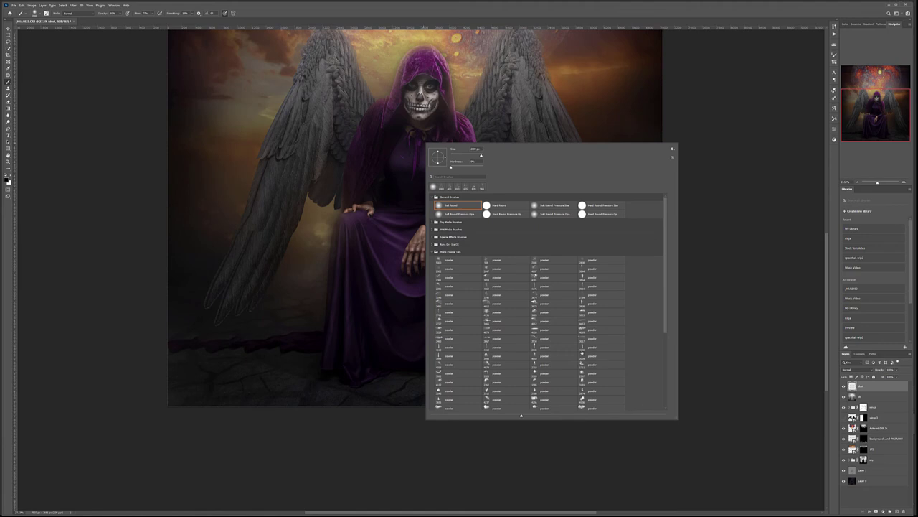
scroll(564, 359, "down", 3)
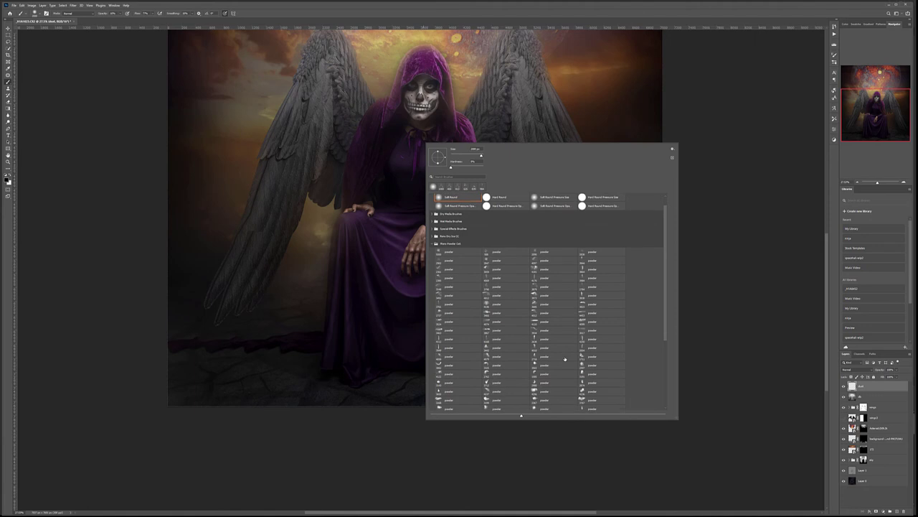
scroll(565, 358, "down", 3)
scroll(565, 359, "down", 3)
scroll(564, 359, "down", 3)
scroll(564, 359, "down", 2)
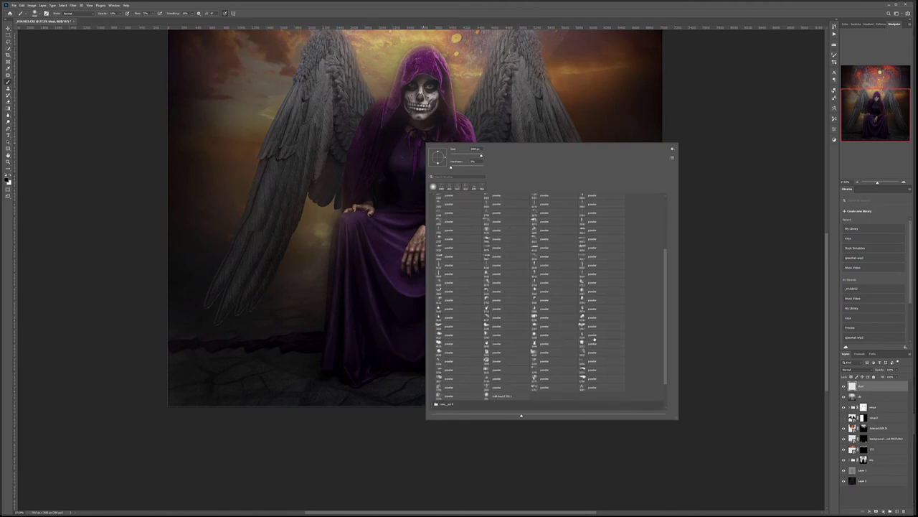
scroll(594, 339, "up", 1)
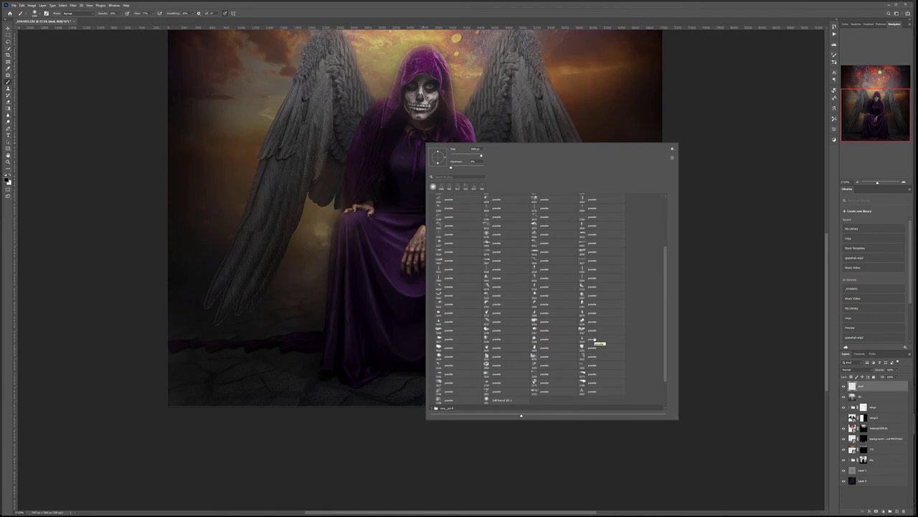
scroll(594, 340, "up", 1)
scroll(594, 340, "up", 1)
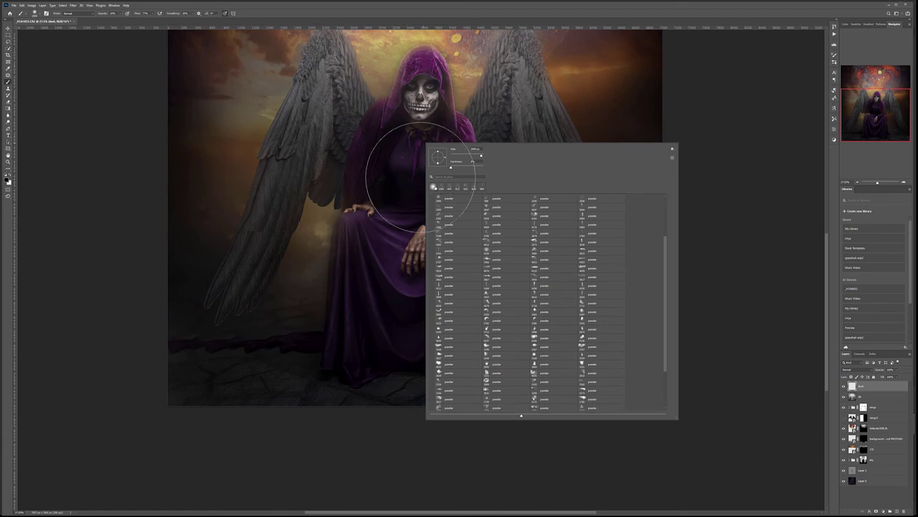
left_click(454, 213)
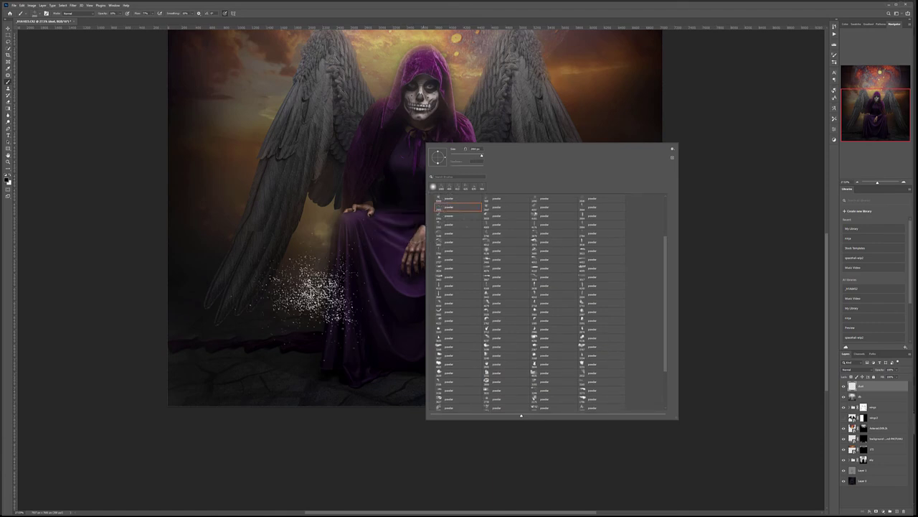
left_click(314, 294)
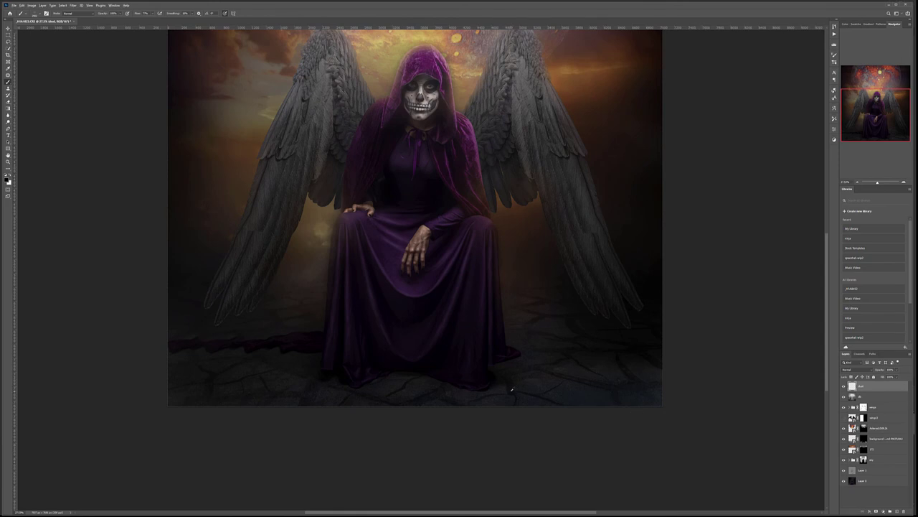
Set the dust layer's blend mode to Multiply and paint dark specks over the lower wings and ground.
left_click(858, 370)
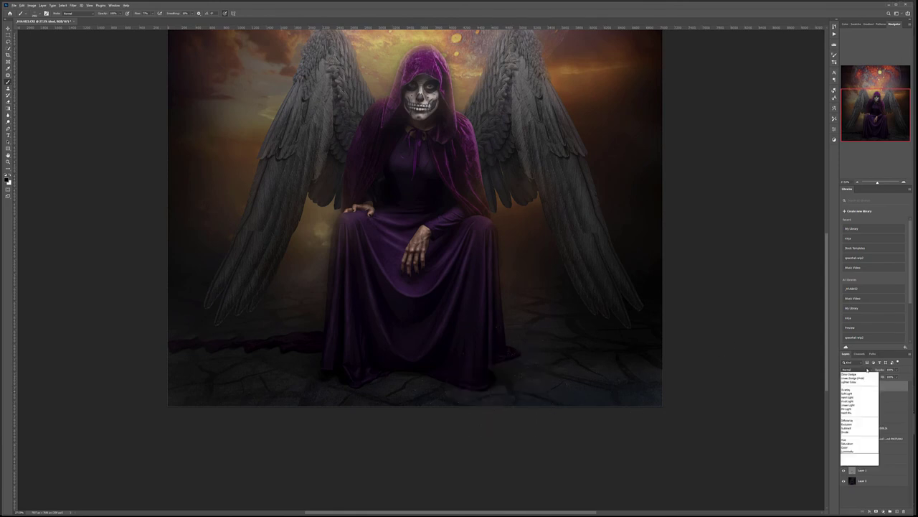
left_click(850, 389)
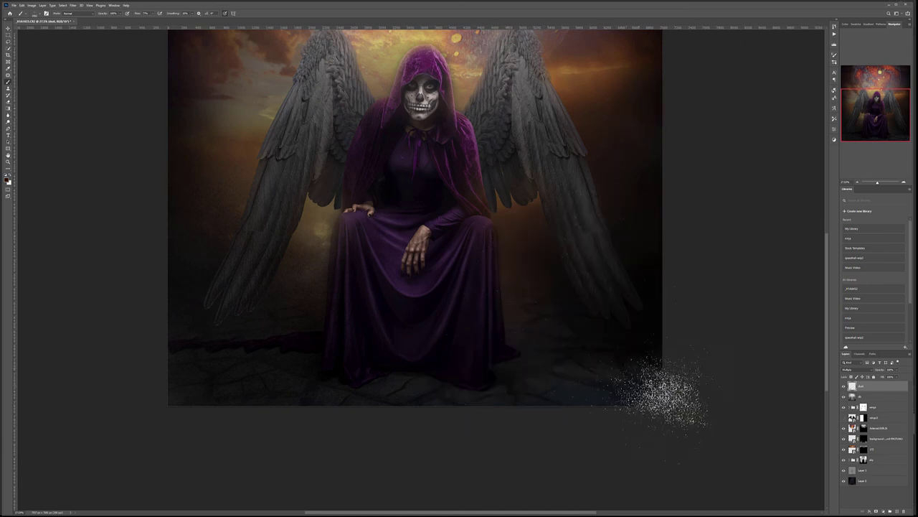
left_click(599, 362)
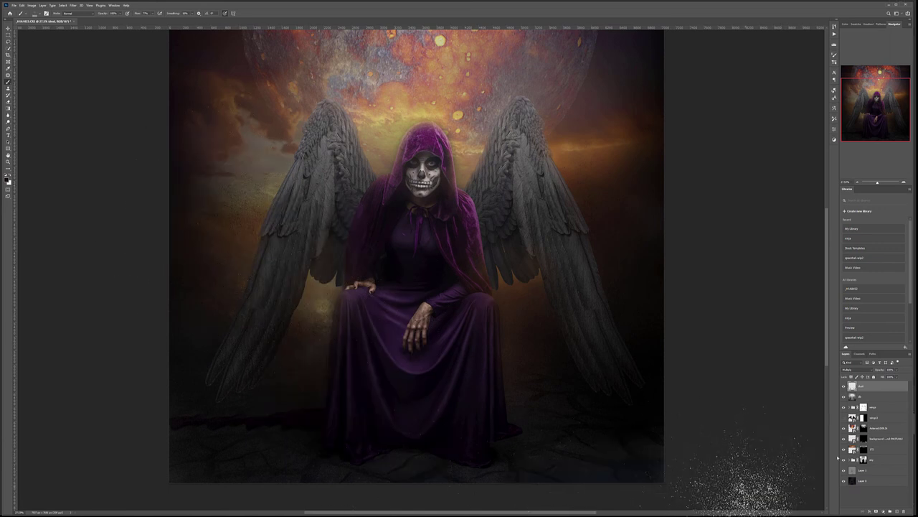
Add a new layer above the dust layer and set its blend mode to Screen.
left_click(897, 511)
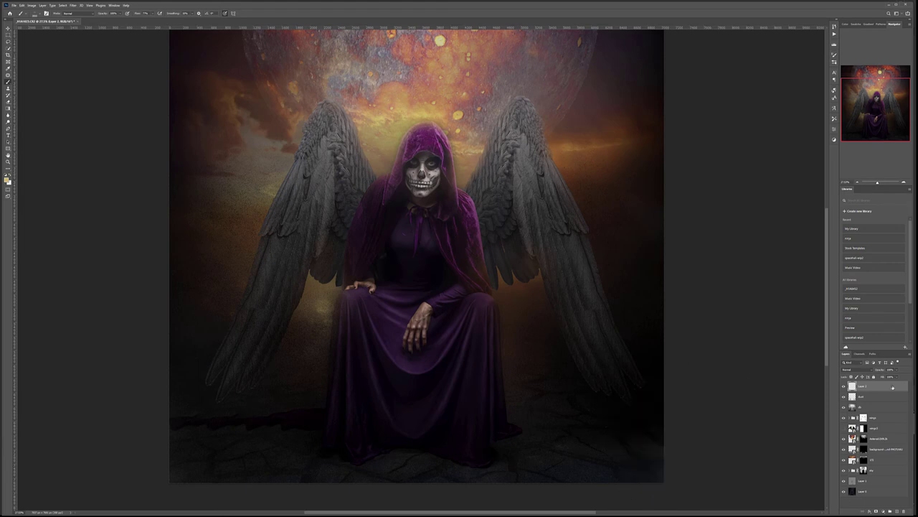
left_click(871, 370)
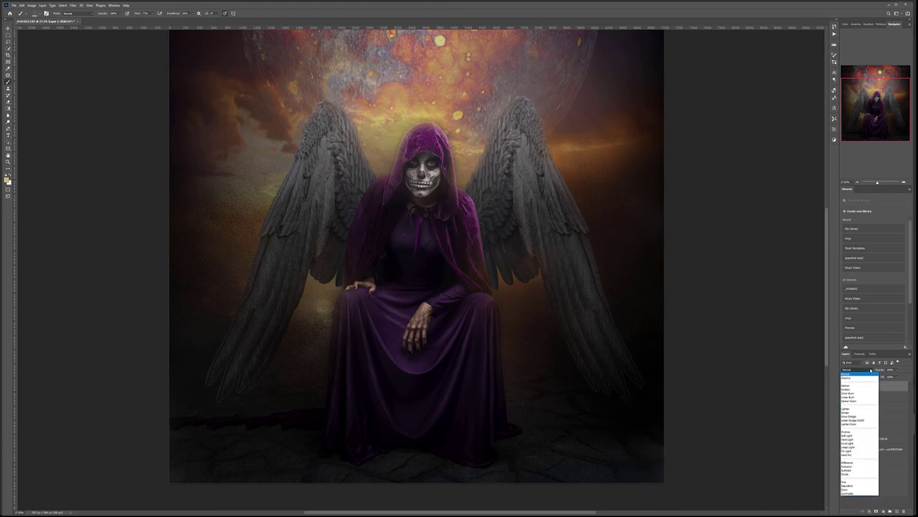
left_click(849, 436)
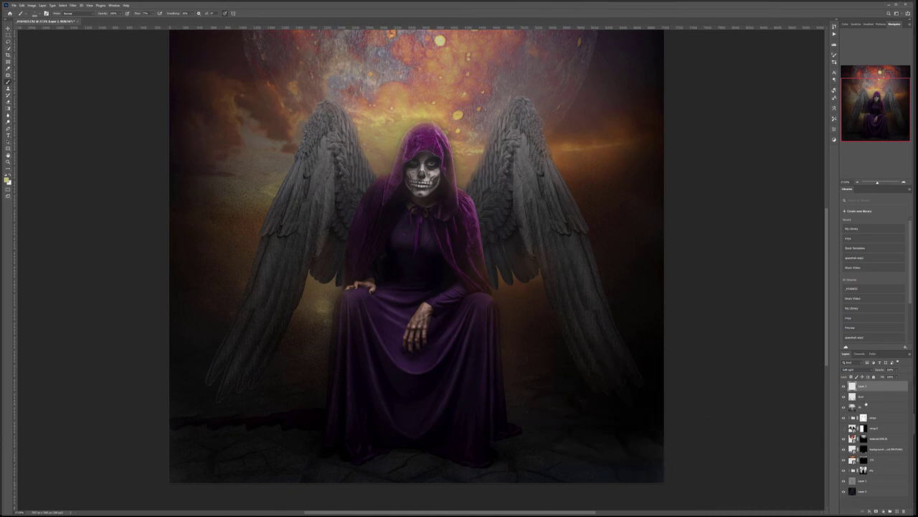
left_click(864, 369)
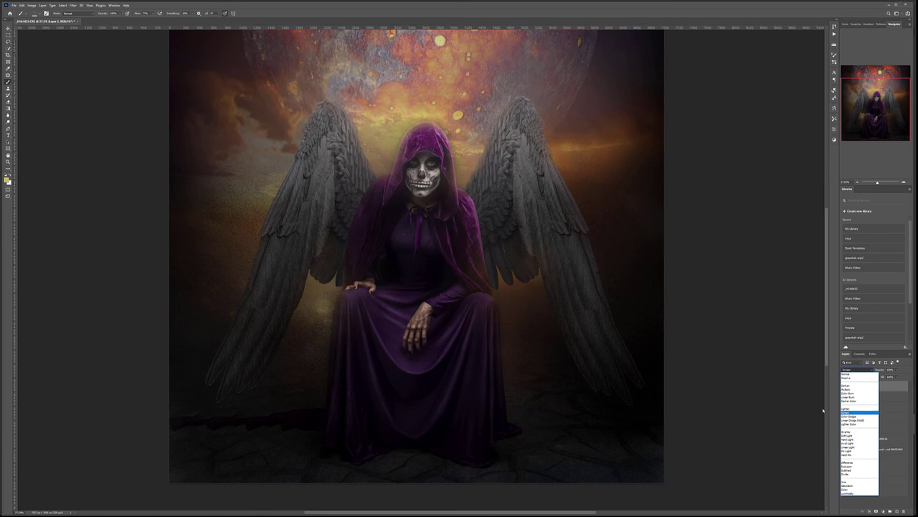
left_click(854, 411)
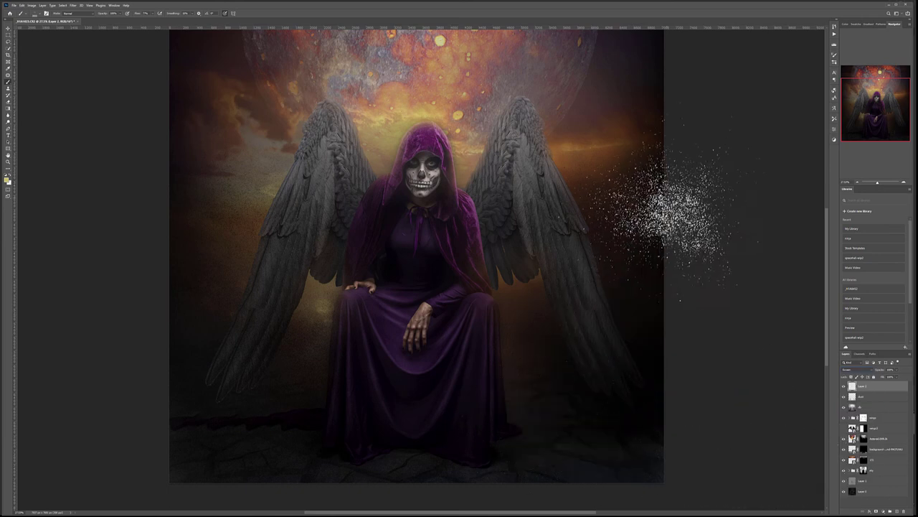
Paint warm orange dust specks around the lower wings on the Screen layer, enlarging the powder brush.
left_click_drag(574, 244, 584, 297)
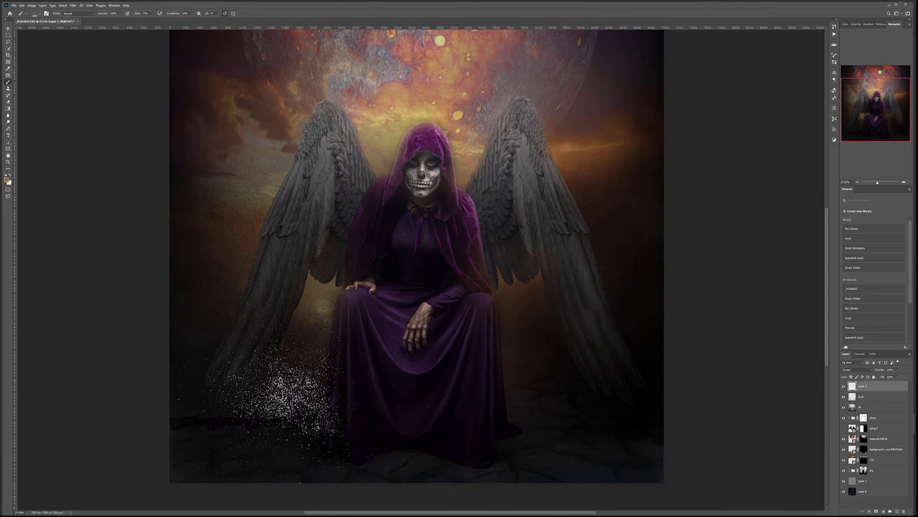
key("bracketright")
key("bracketright")
key("bracketright")
key("bracketright")
key("bracketright")
mouse_move(255, 405)
left_mouse_down()
mouse_move(237, 401)
mouse_move(219, 351)
left_mouse_up()
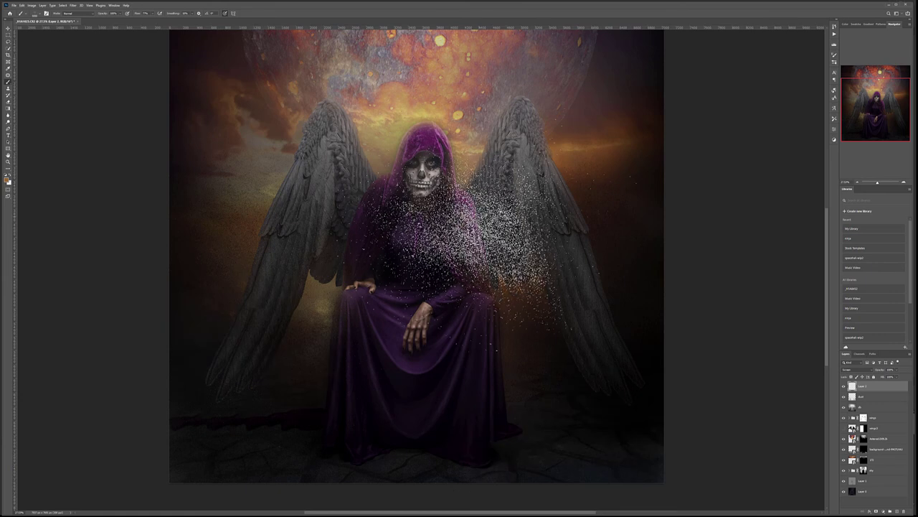
mouse_move(272, 344)
left_mouse_down()
mouse_move(287, 388)
mouse_move(302, 334)
left_mouse_up()
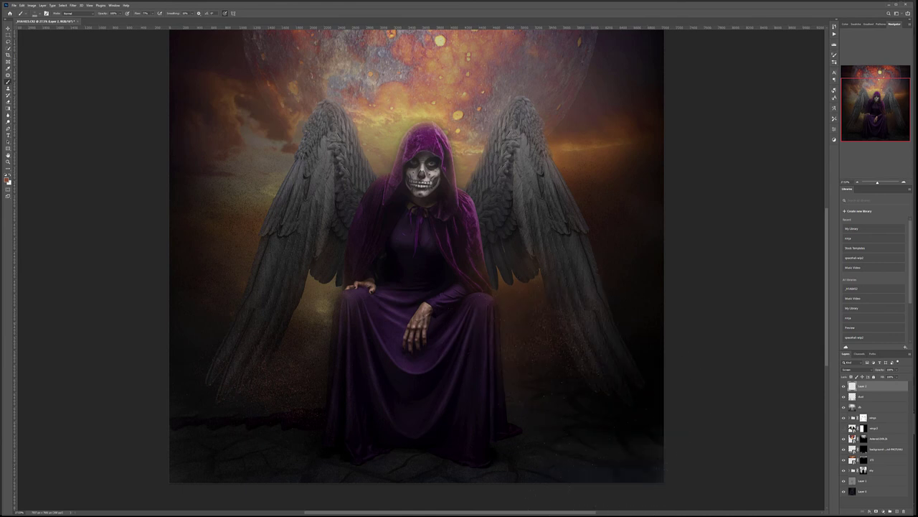
Scatter reddish dust specks over the robe, the ground, the wings and both side edges of the image.
left_click(470, 403)
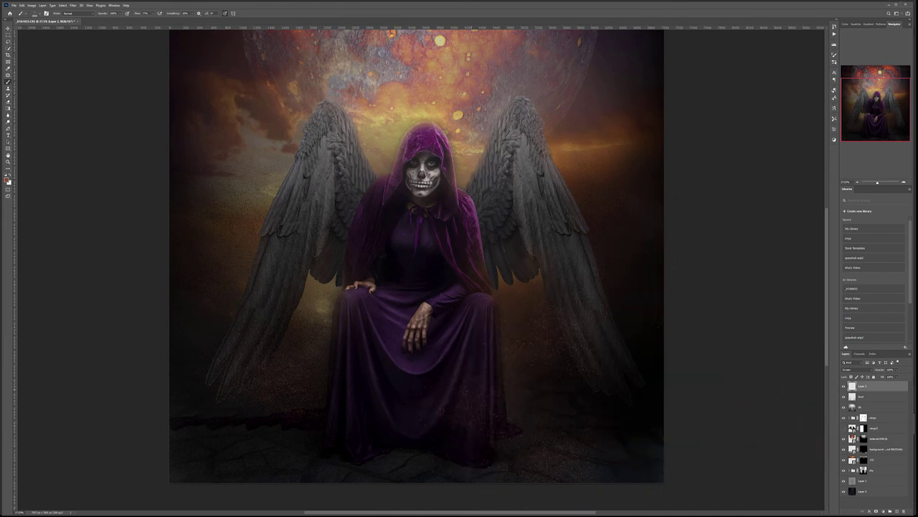
left_click(339, 360)
left_click(334, 473)
left_click(172, 310)
left_click(183, 427)
left_click(240, 289)
left_click(241, 226)
left_click(276, 429)
left_click(651, 300)
left_click(611, 201)
left_click(659, 380)
left_click(615, 410)
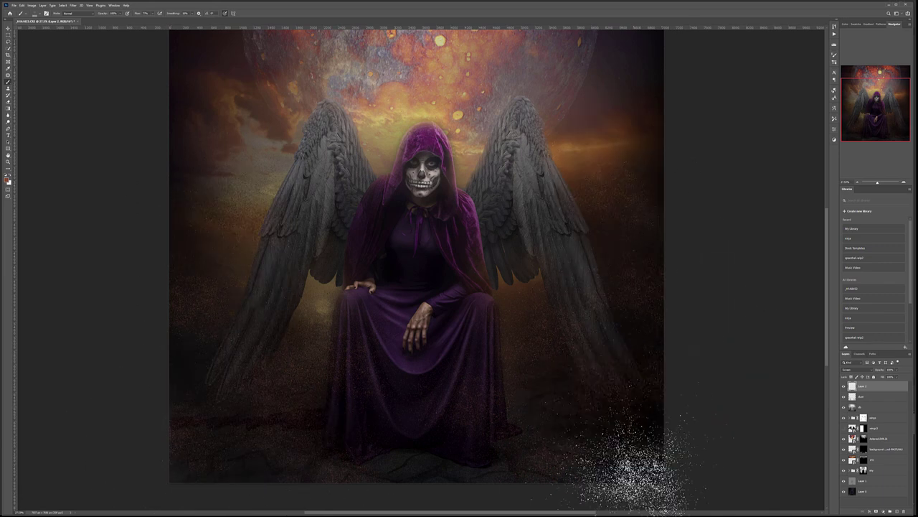
Try the Overlay and Soft Light blend modes on the colored dust layer.
left_click(853, 369)
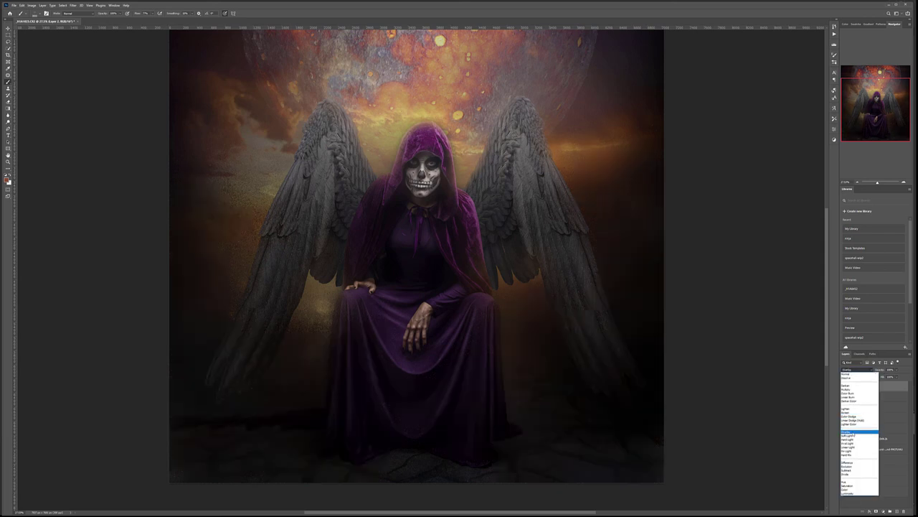
left_click(853, 432)
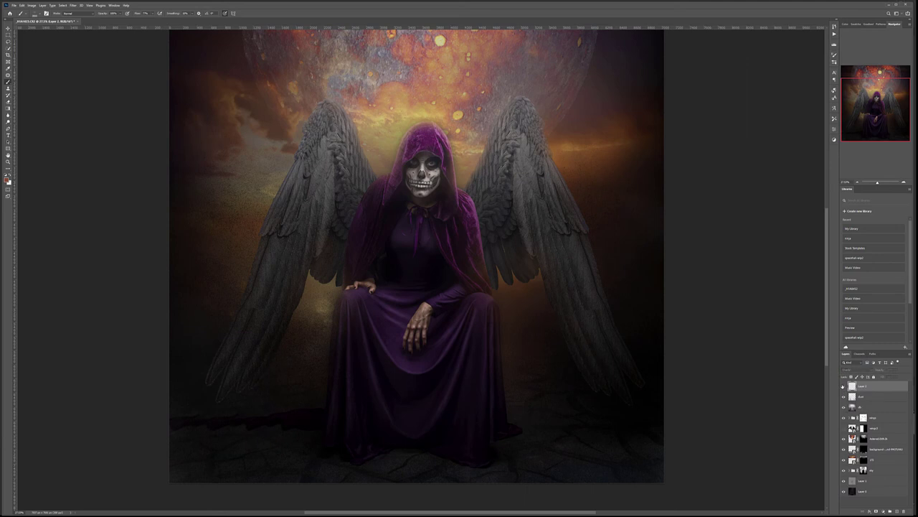
left_click(848, 369)
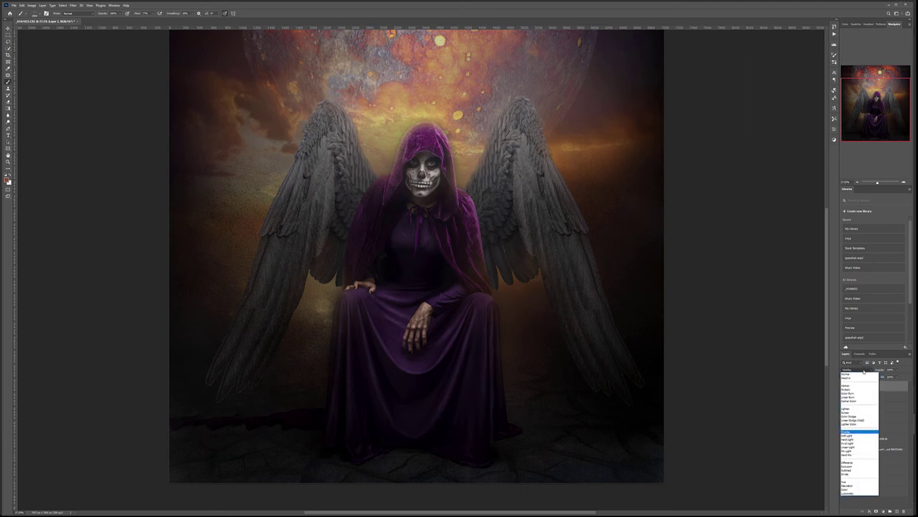
left_click(848, 437)
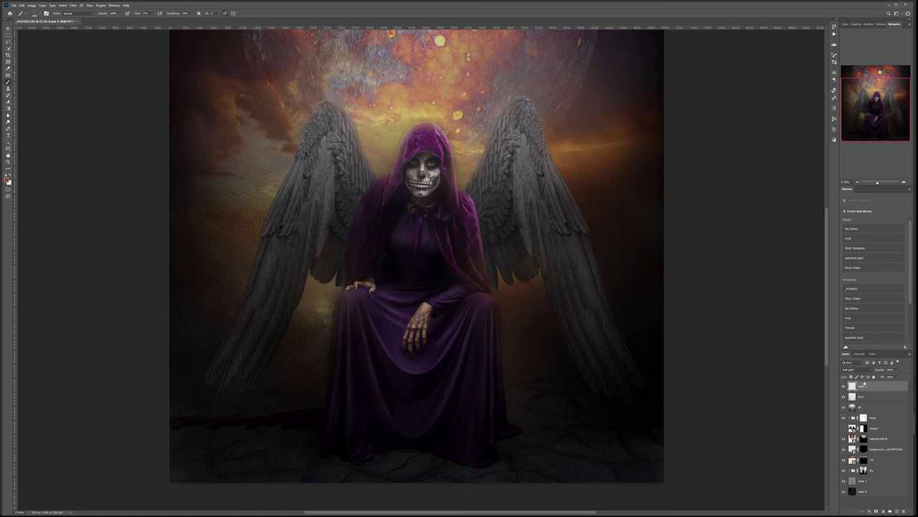
Set the colored dust layer's blend mode to Lighten.
left_click(872, 373)
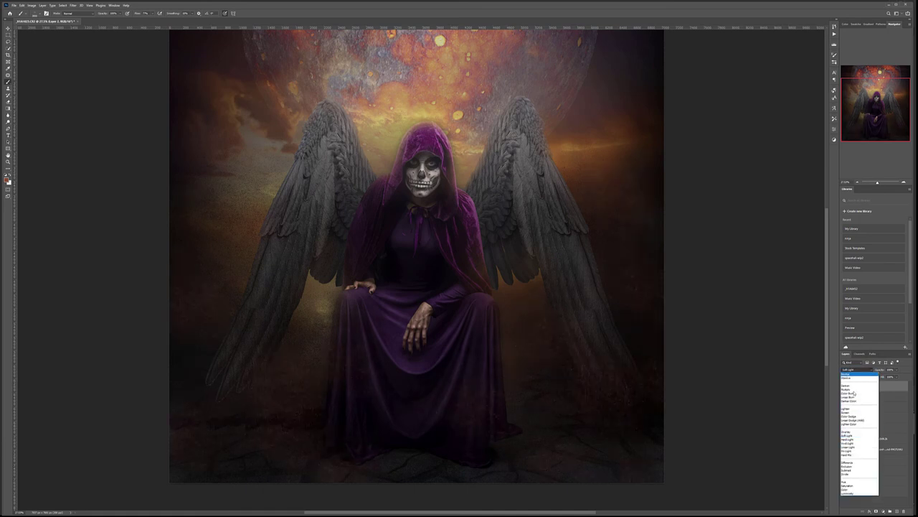
left_click(851, 410)
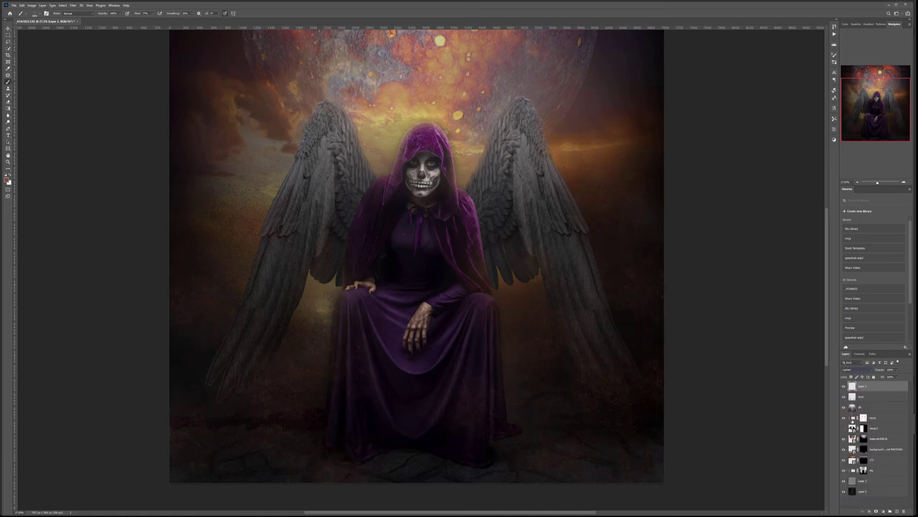
left_click(862, 371)
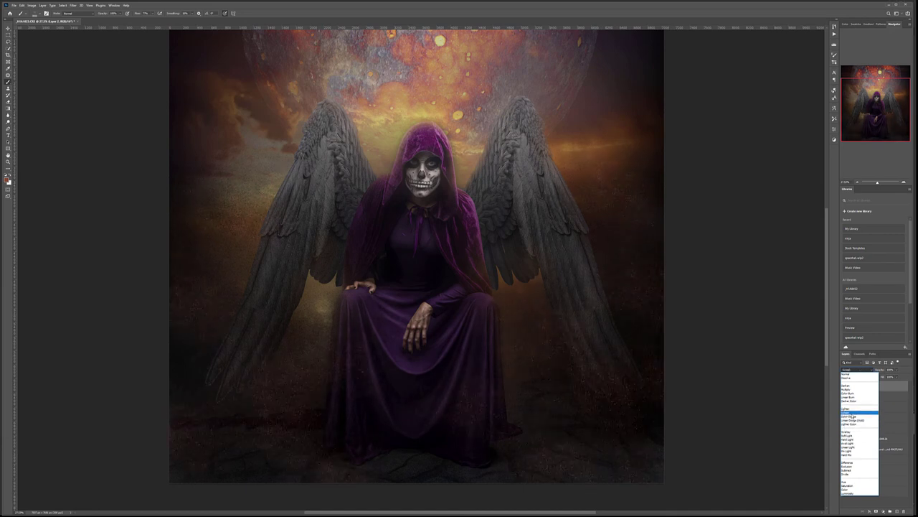
left_click(852, 409)
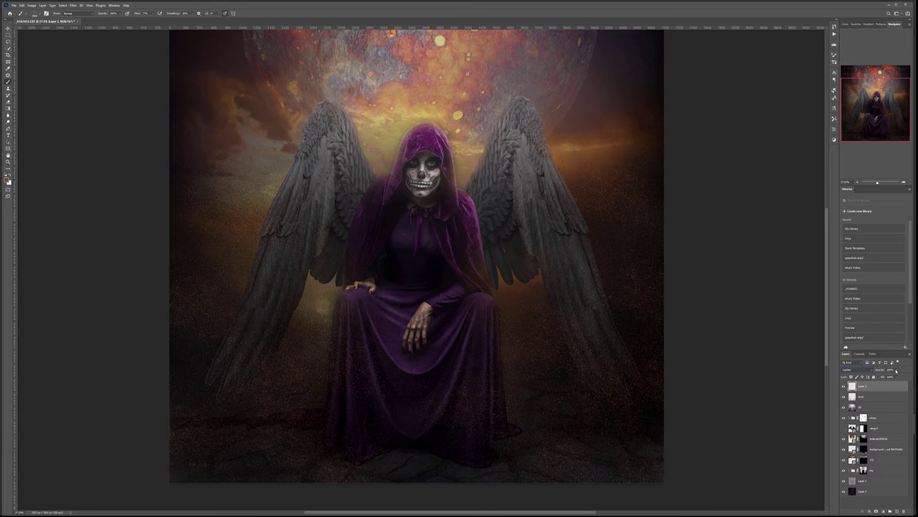
Lower the opacity of the colored dust layer to make its specks subtler, and check the whole composition.
left_click(876, 376)
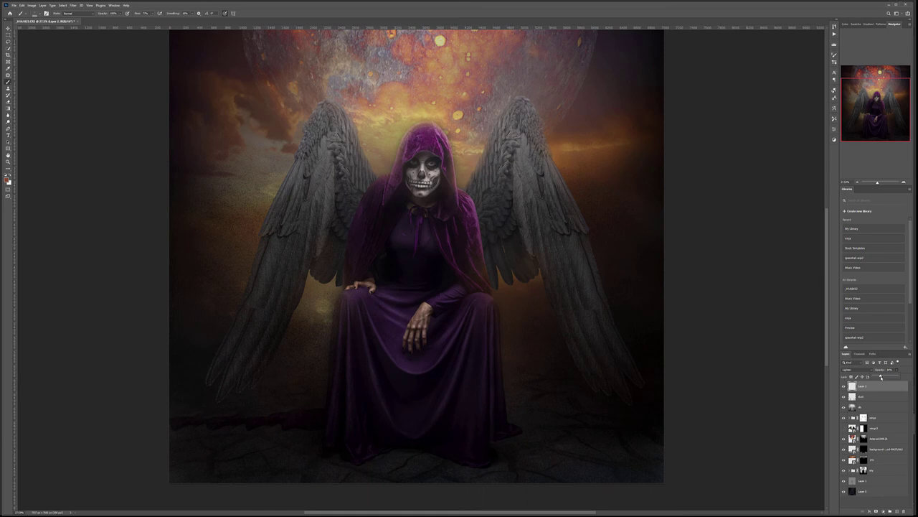
key("v")
scroll(435, 332, "down", 6)
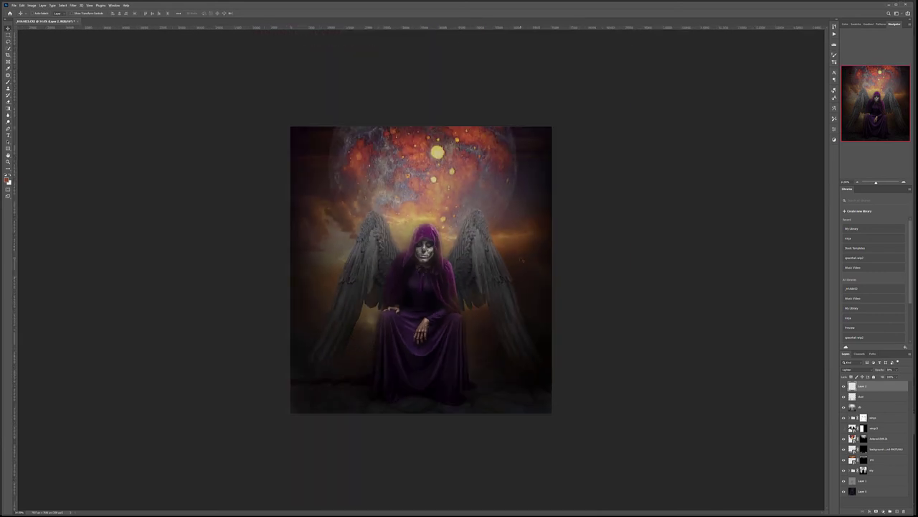
scroll(522, 260, "up", 2)
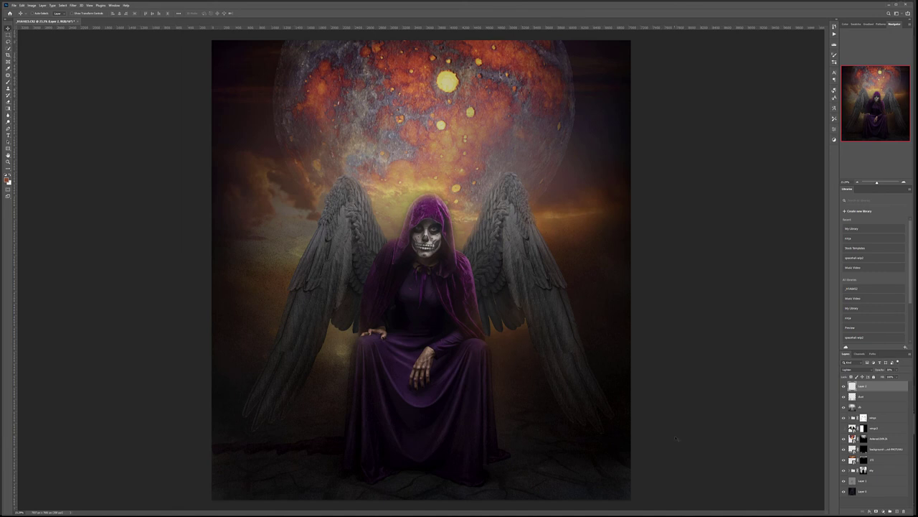
Rename the top layer sparks, and add a new layer above it named smoke.
double_click(862, 385)
type("sparks")
key("Return")
left_click(896, 510)
double_click(861, 386)
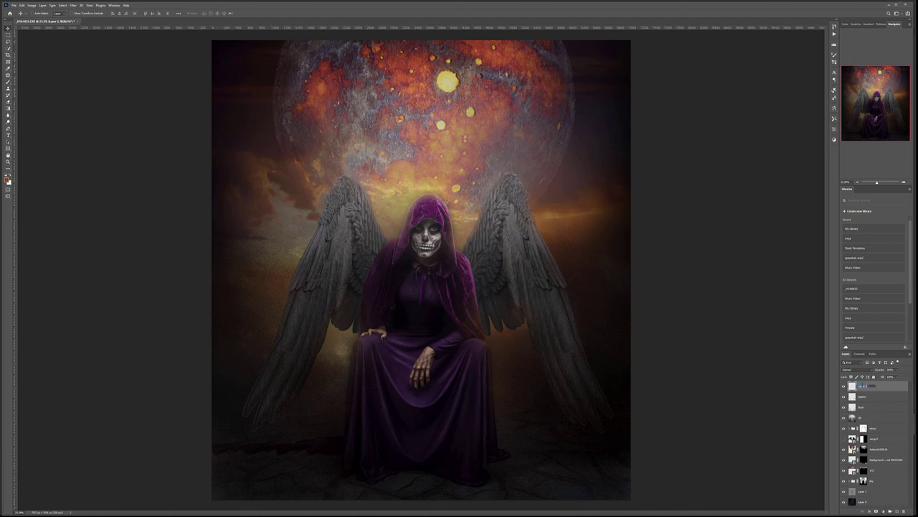
type("smoke")
key("Return")
Switch to the Brush tool and choose a cloud-shaped fog brush from the fog brush set, with black as the painting colour.
left_click(8, 87)
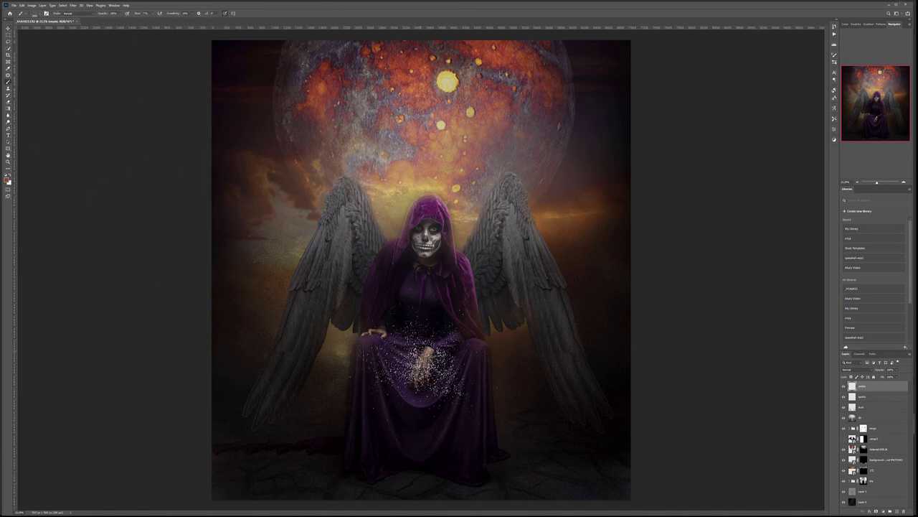
key("ctrl+minus")
key("ctrl+plus")
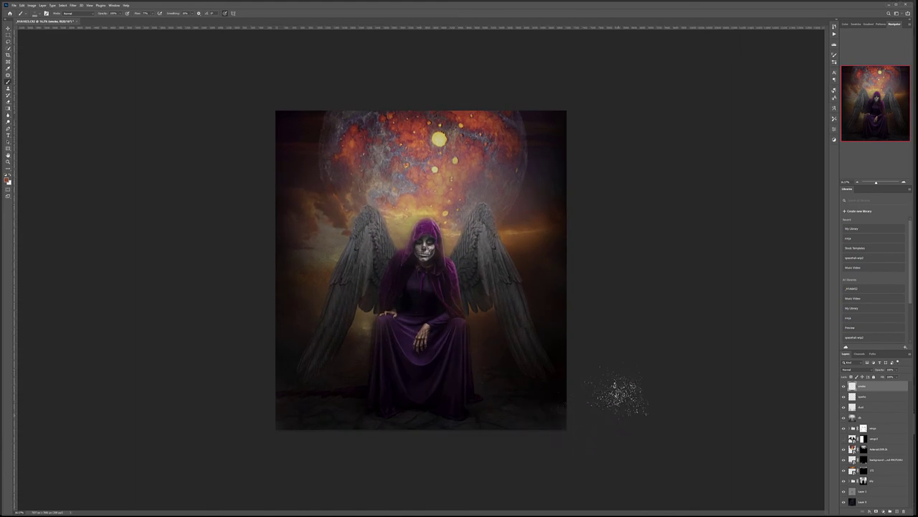
right_click(428, 341)
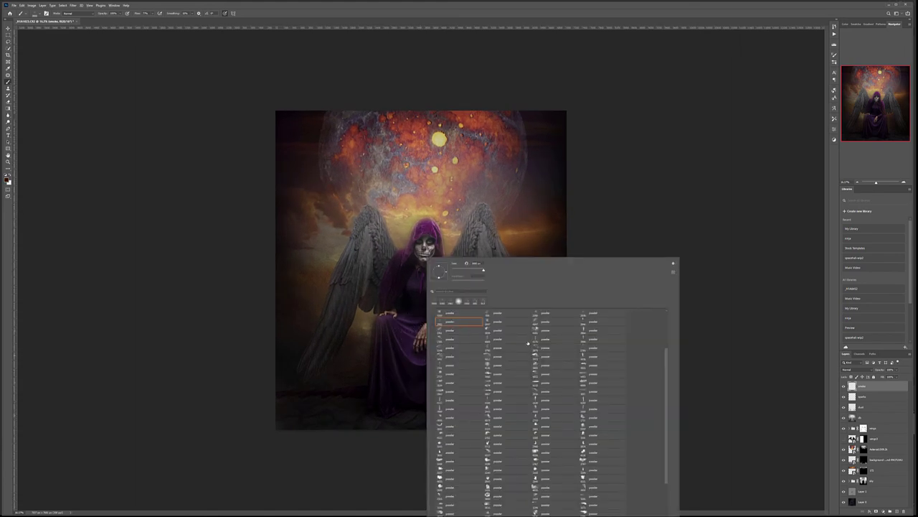
scroll(459, 330, "up", 2)
scroll(433, 327, "up", 1)
left_click(435, 329)
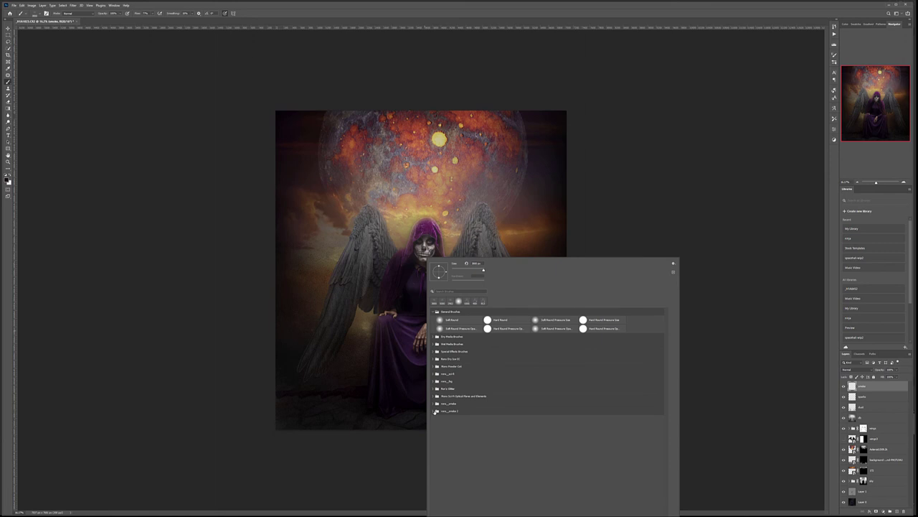
left_click(571, 410)
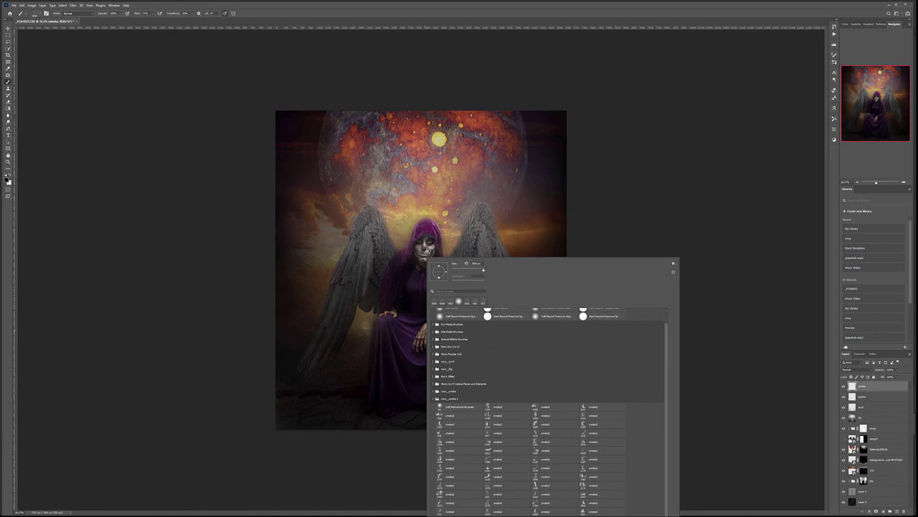
left_click(435, 368)
left_click(508, 396)
left_click(357, 380)
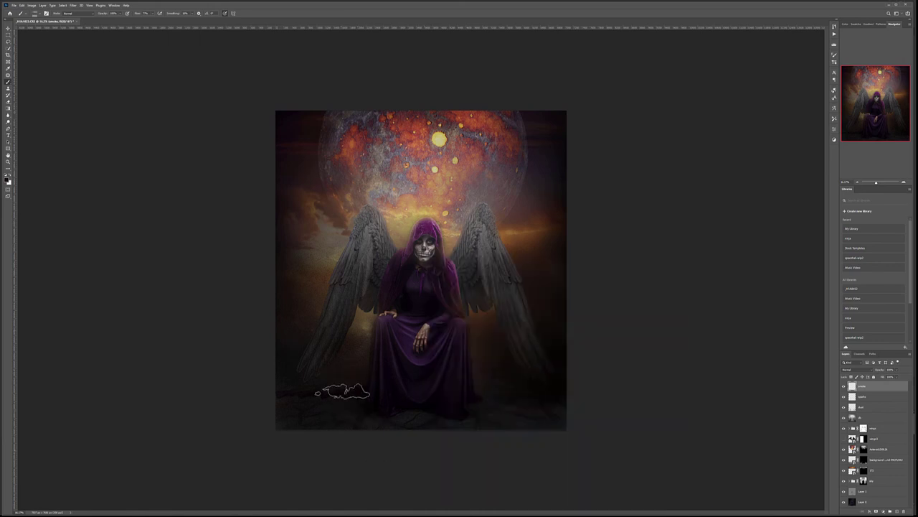
Set the smoke layer's blend mode to Multiply and stamp enlarged black fog shapes over the ground and the lower sides of the image.
key("]")
key("]")
key("]")
key("]")
key("]")
left_click(853, 370)
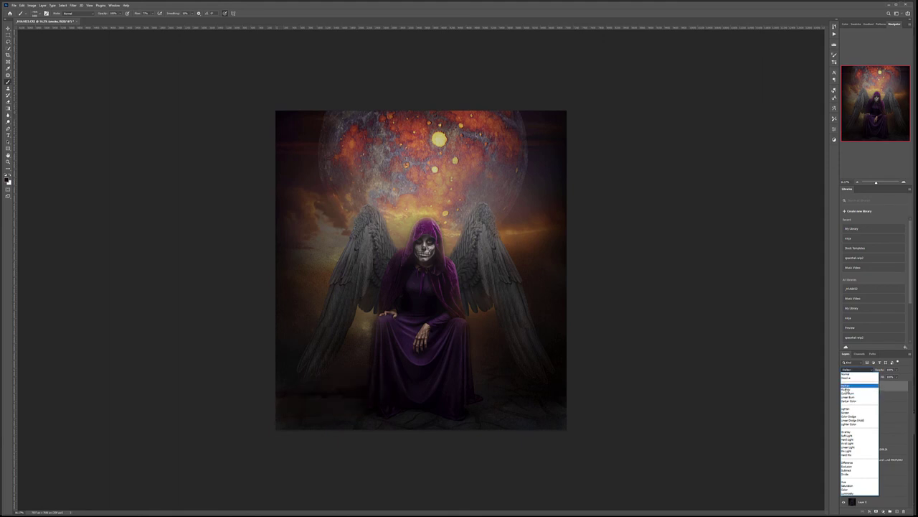
left_click(848, 389)
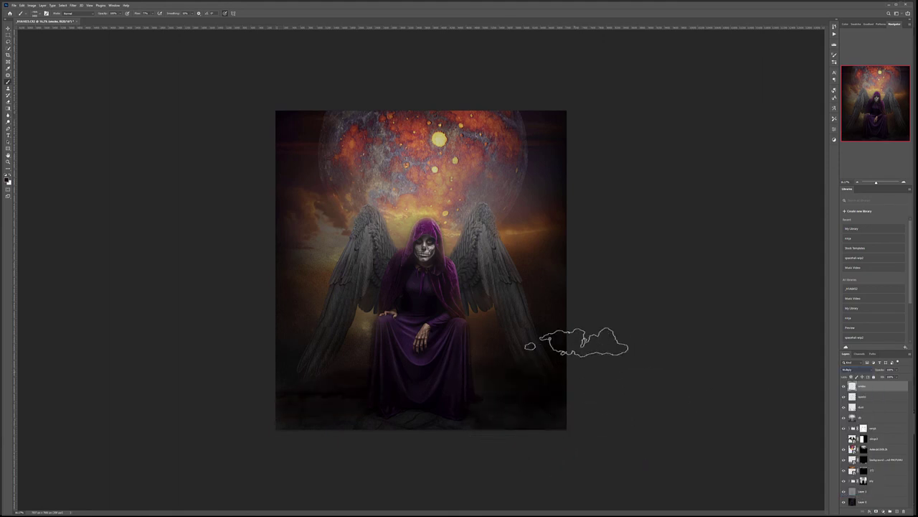
left_click(438, 366)
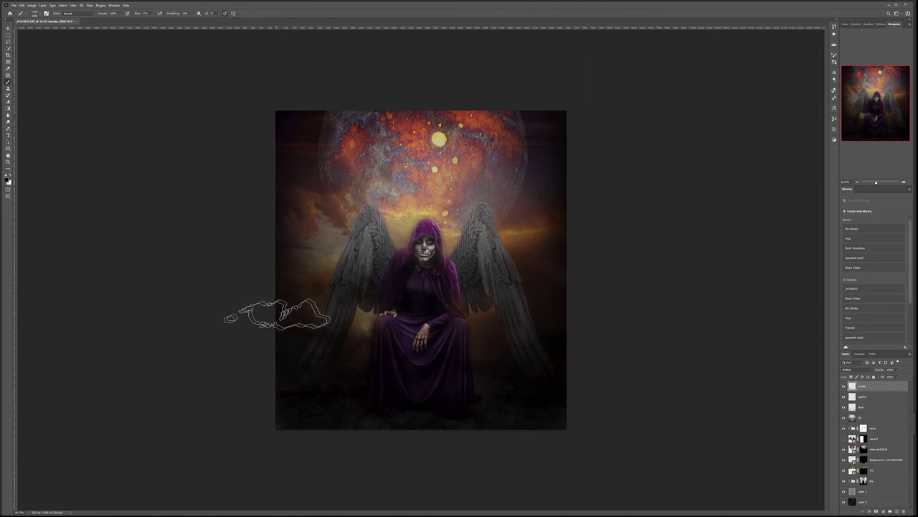
right_click(484, 271)
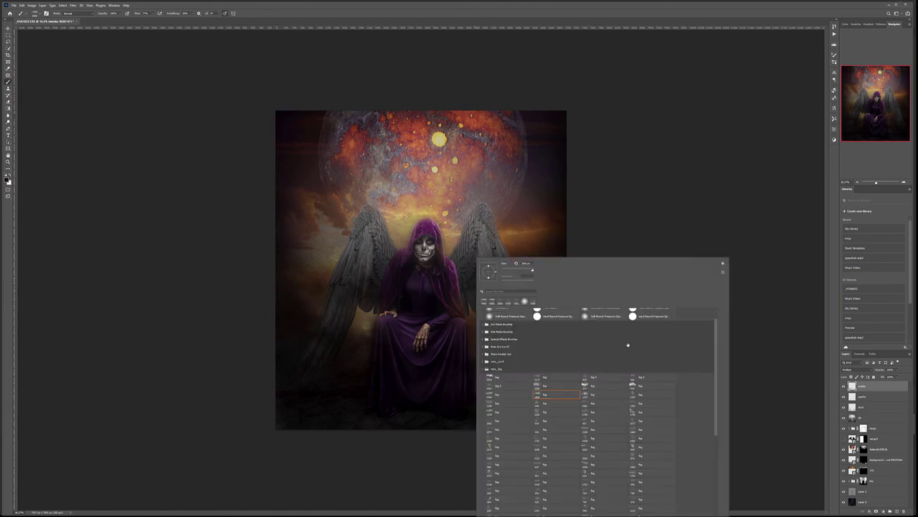
double_click(596, 397)
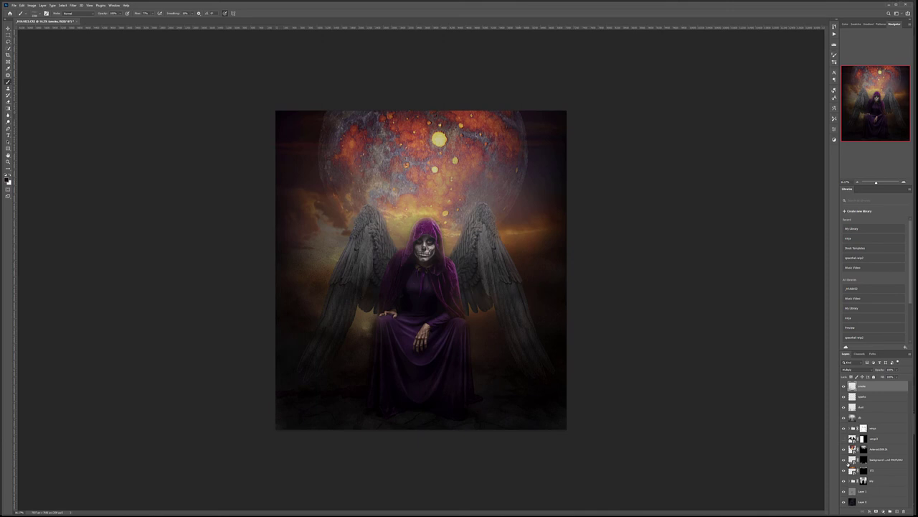
Add a Curves adjustment above the wings group, clip it to the group, and set its blend mode to Luminosity.
left_click(884, 430)
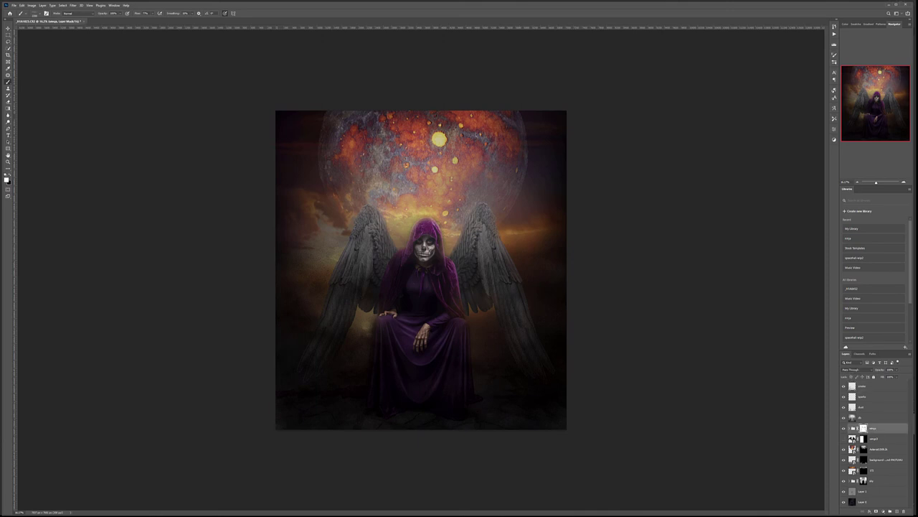
left_click(889, 512)
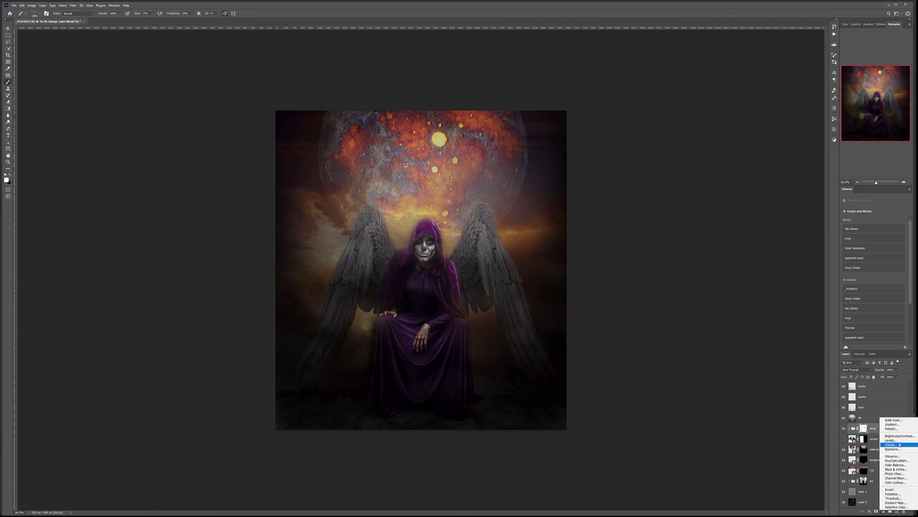
left_click(900, 444)
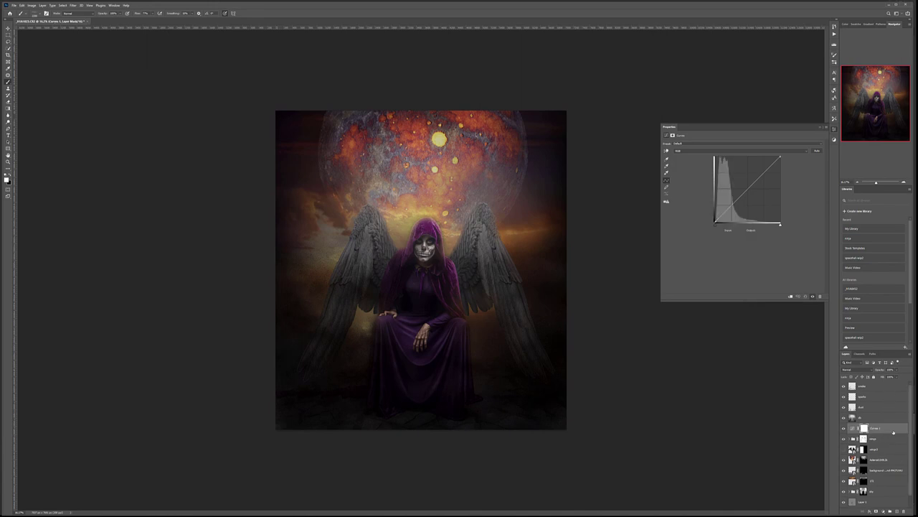
left_click(889, 433, "alt")
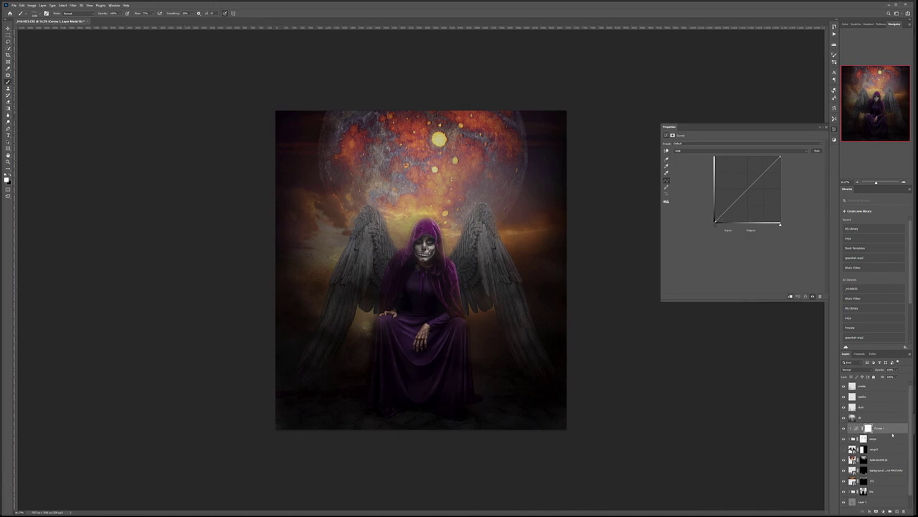
left_click(866, 370)
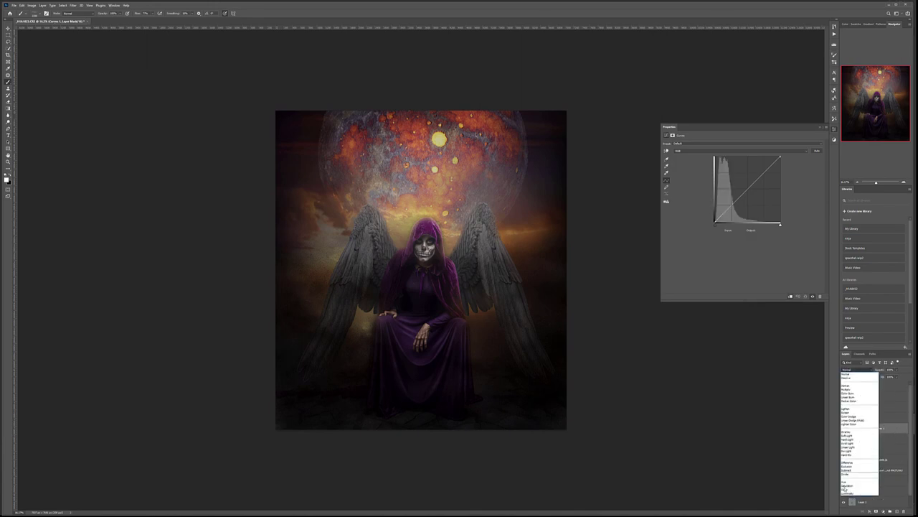
left_click(846, 493)
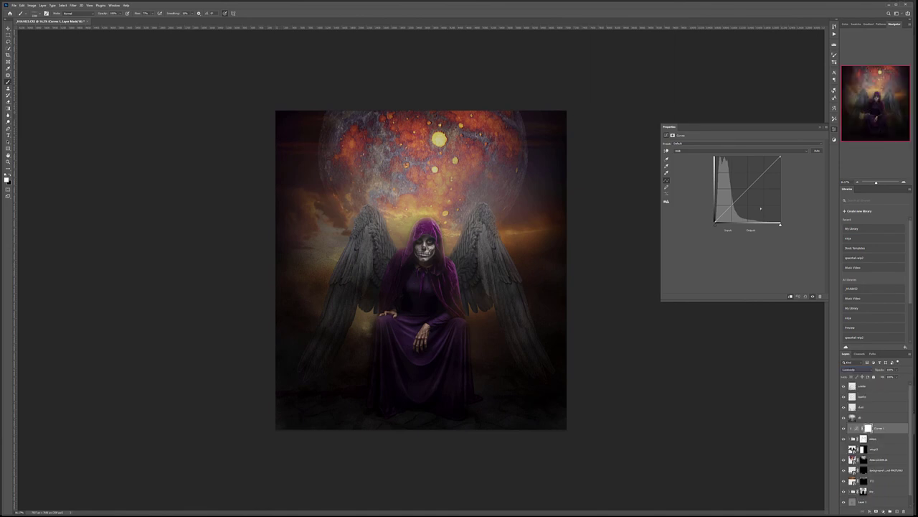
Darken the wings by lowering the shadows and midtones of the clipped curve, and compare the image with and without the adjustment.
left_click_drag(746, 190, 762, 179)
mouse_move(734, 212)
left_mouse_down()
mouse_move(716, 221)
mouse_move(738, 211)
left_mouse_up()
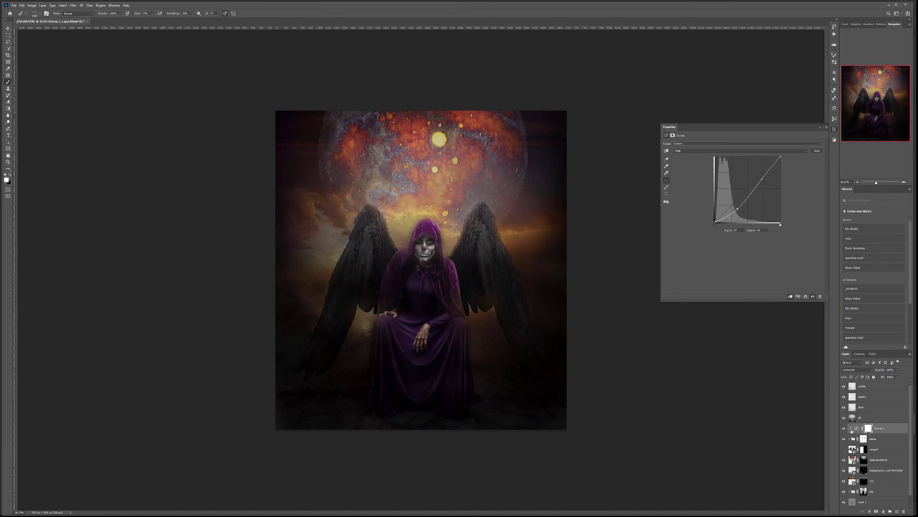
left_click(843, 427)
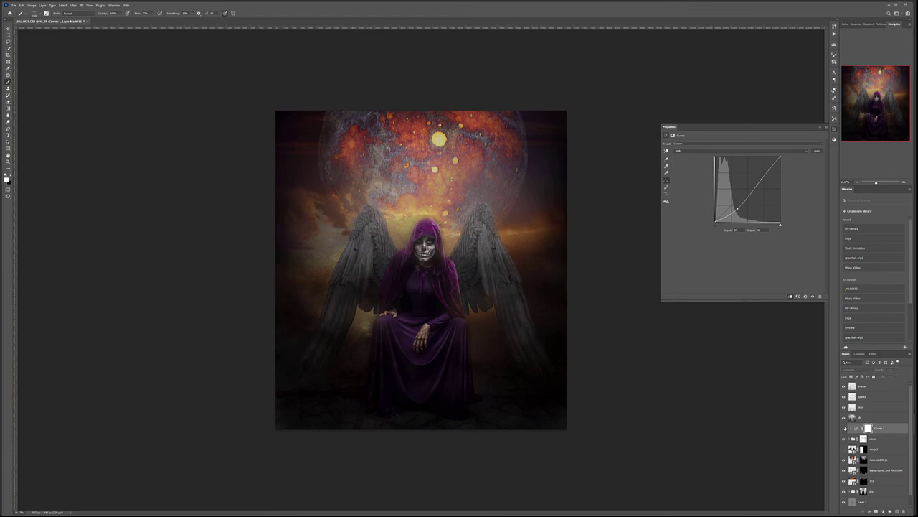
left_click(844, 428)
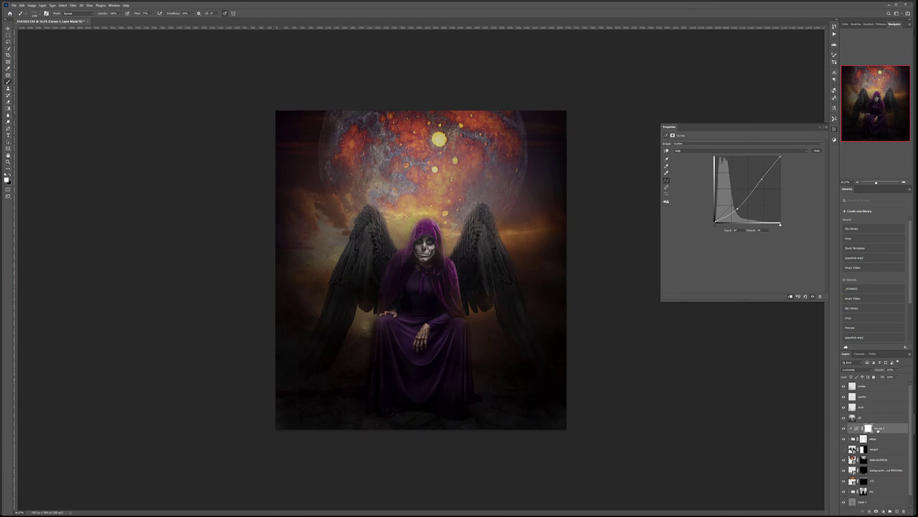
Add a new layer above the smoke layer and name it smokewings.
left_click(874, 387)
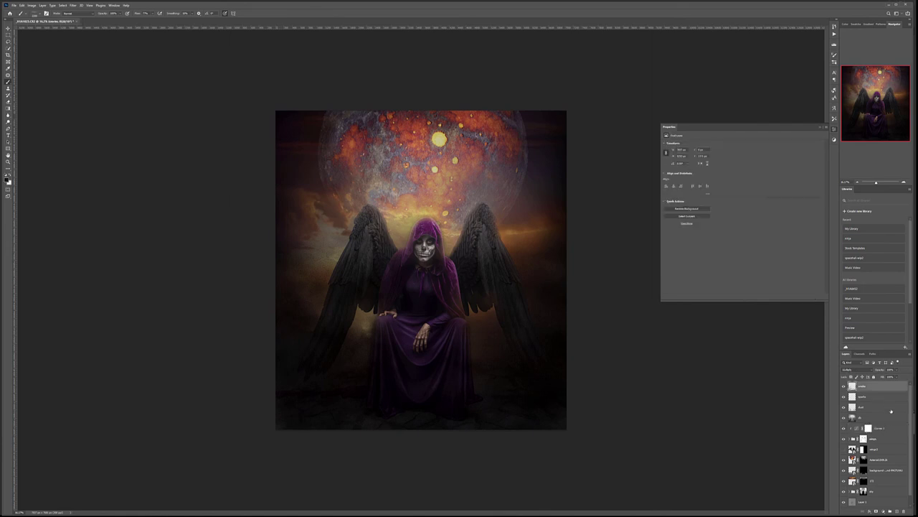
left_click(897, 511)
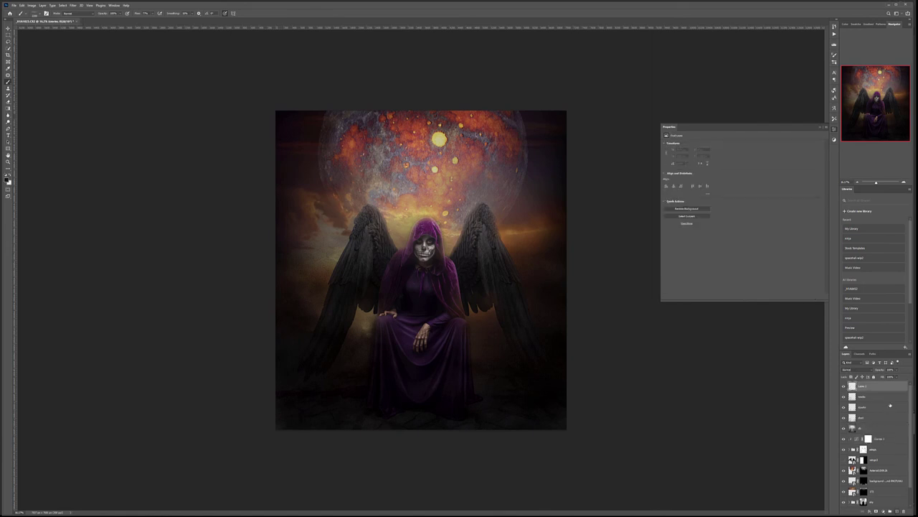
double_click(863, 386)
type("l")
key("Return")
Stamp small black smoke wisps with brushes from the second smoke set at the left wing's tip and the right wing's inner edge.
scroll(454, 233, "up", 12)
right_click(353, 230)
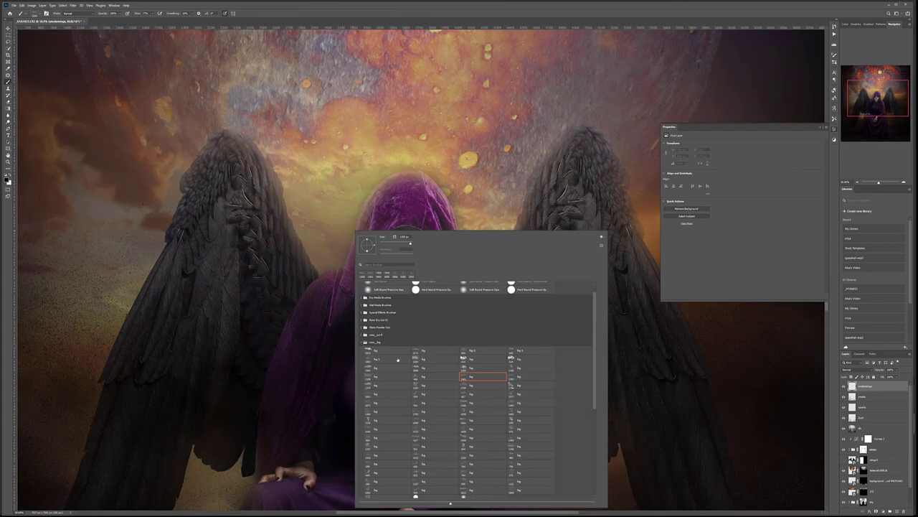
left_click(365, 342)
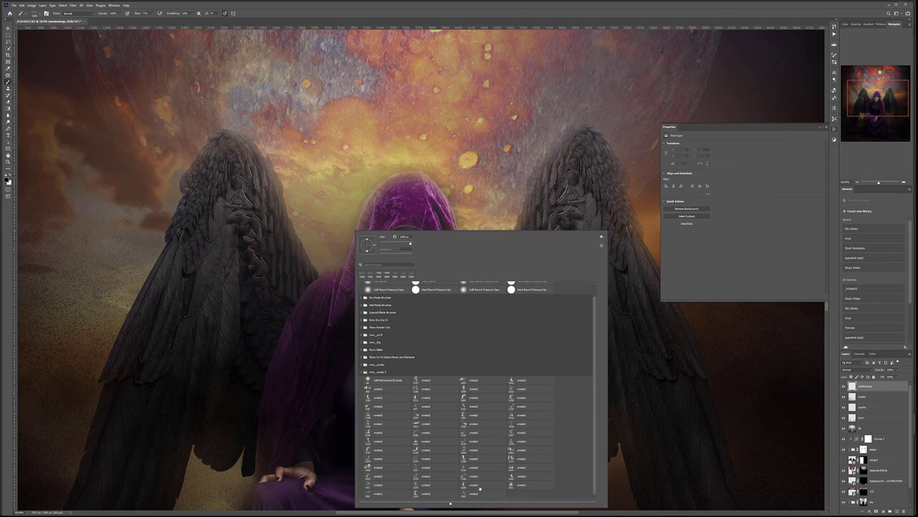
left_click(428, 468)
left_click(300, 201)
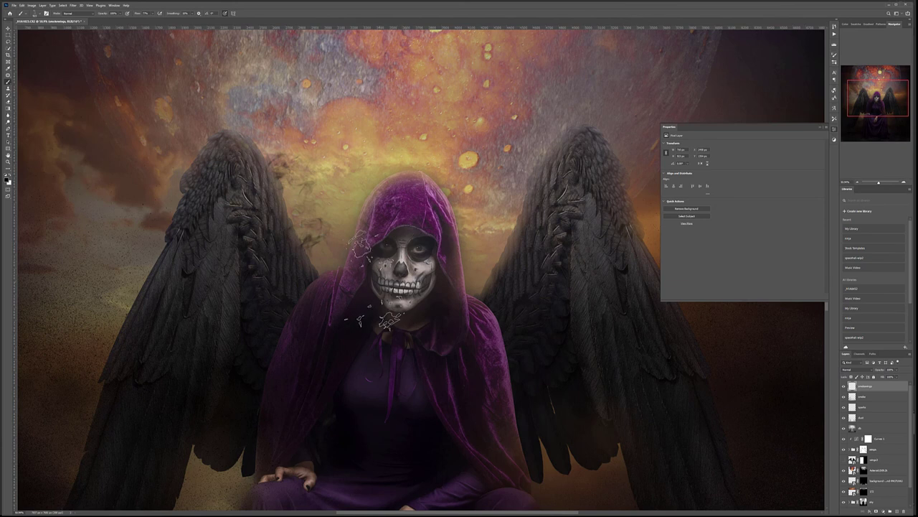
right_click(294, 244)
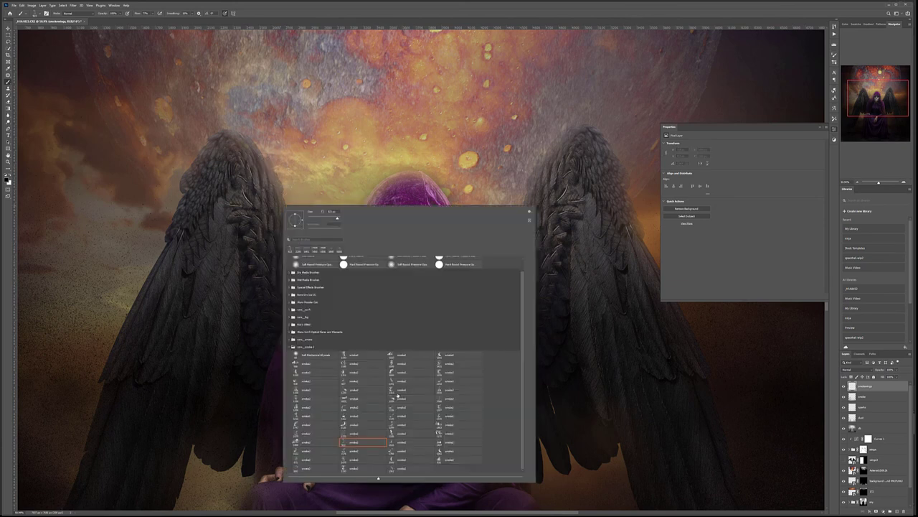
left_click(307, 462)
key("Return")
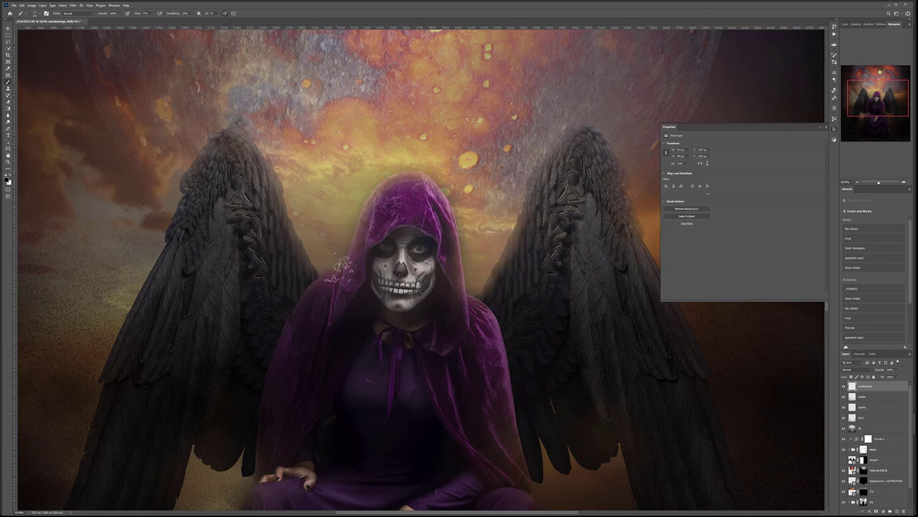
left_click(490, 282)
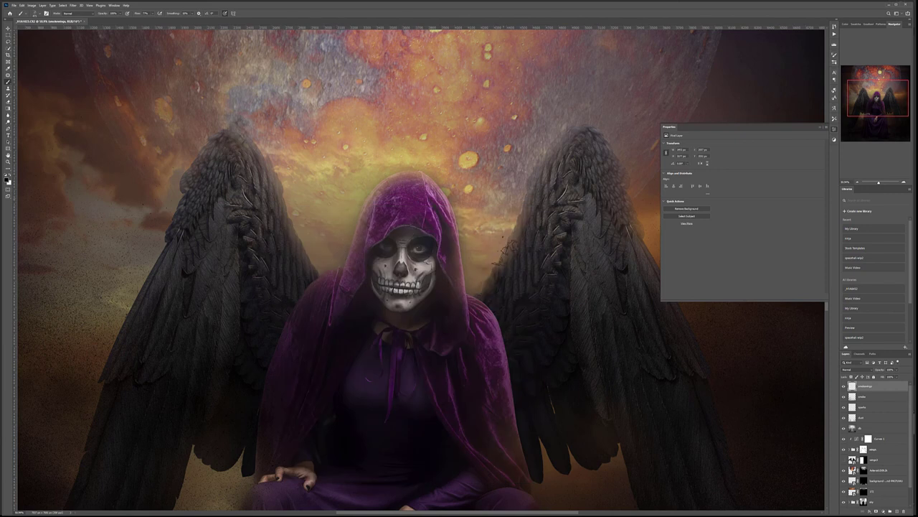
Choose another smoke brush, undo its oversized stamp on the right wing, and stamp a smaller black puff at that wing's tip.
right_click(505, 250)
left_click(584, 430)
key("Return")
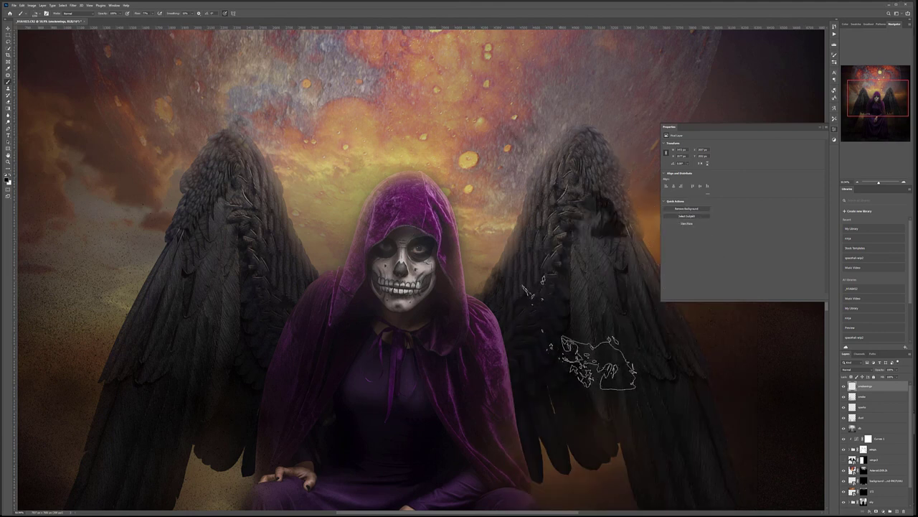
key("ctrl+z")
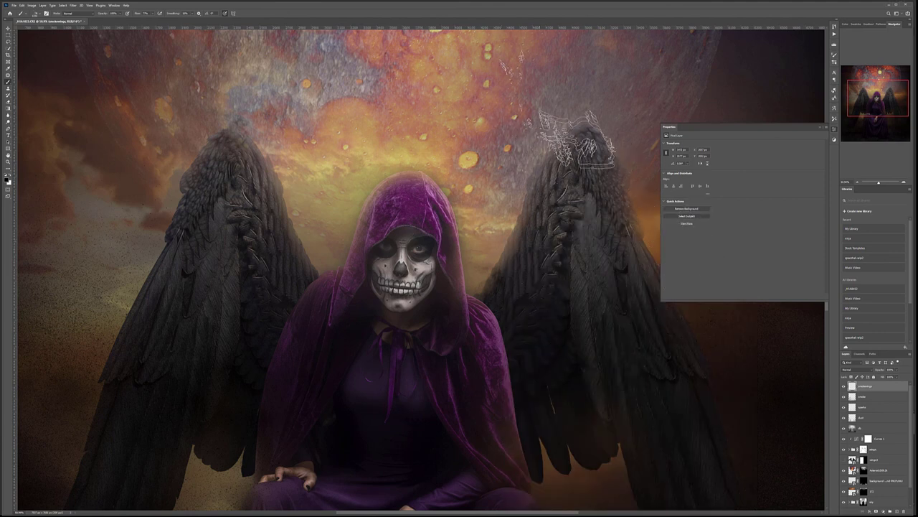
key("bracketleft")
key("bracketleft")
key("bracketleft")
key("bracketleft")
key("bracketleft")
key("bracketleft")
key("bracketleft")
left_click(561, 107)
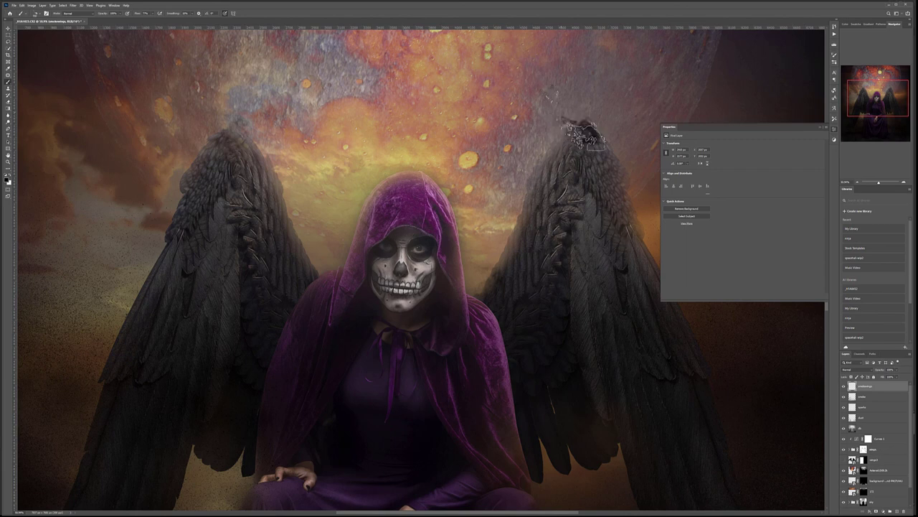
Try further smoke brushes from the second smoke set beside the left wing's inner edge, and undo the oversized plume.
right_click(552, 171)
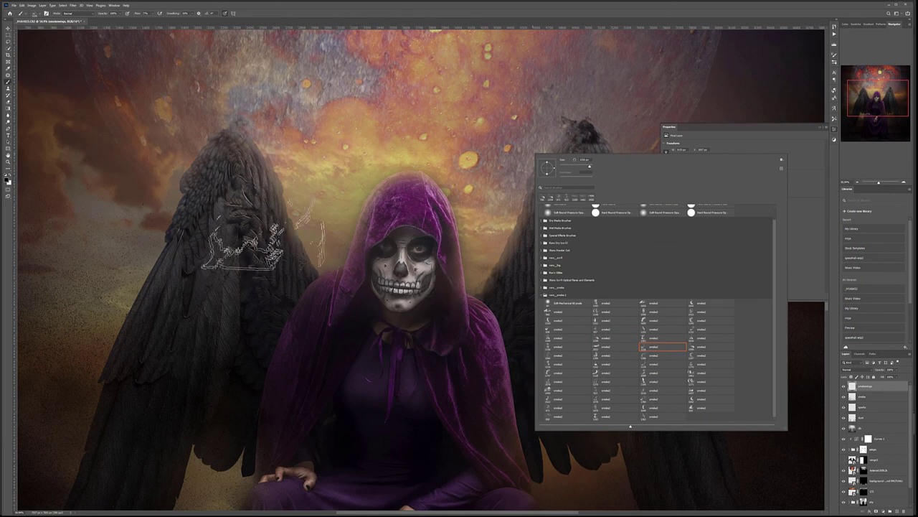
left_click(296, 251)
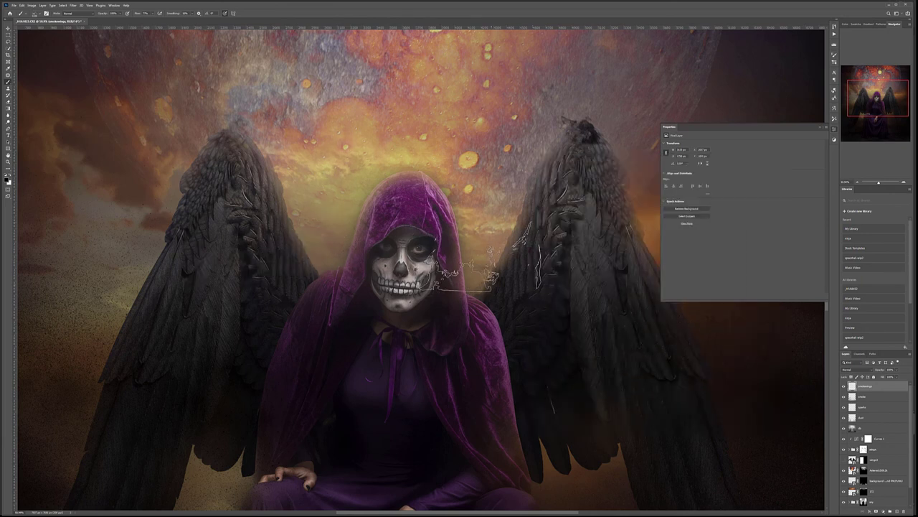
right_click(512, 244)
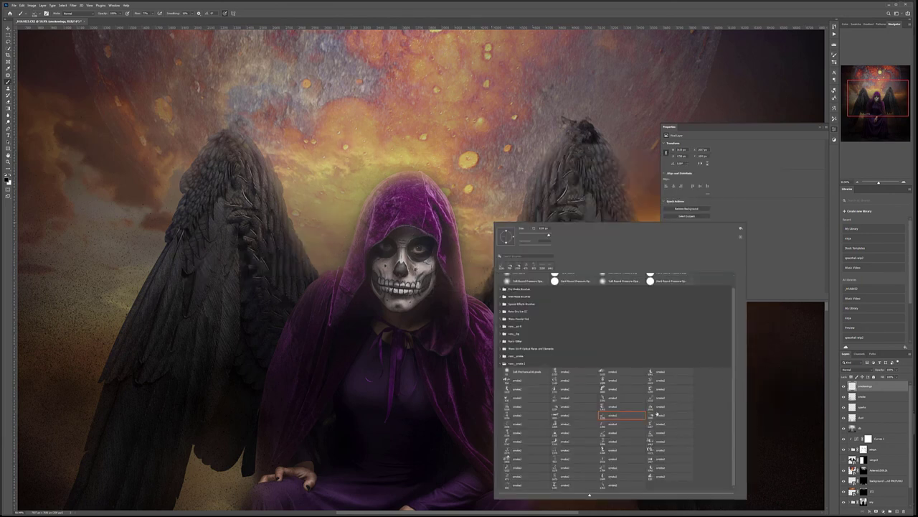
left_click(654, 416)
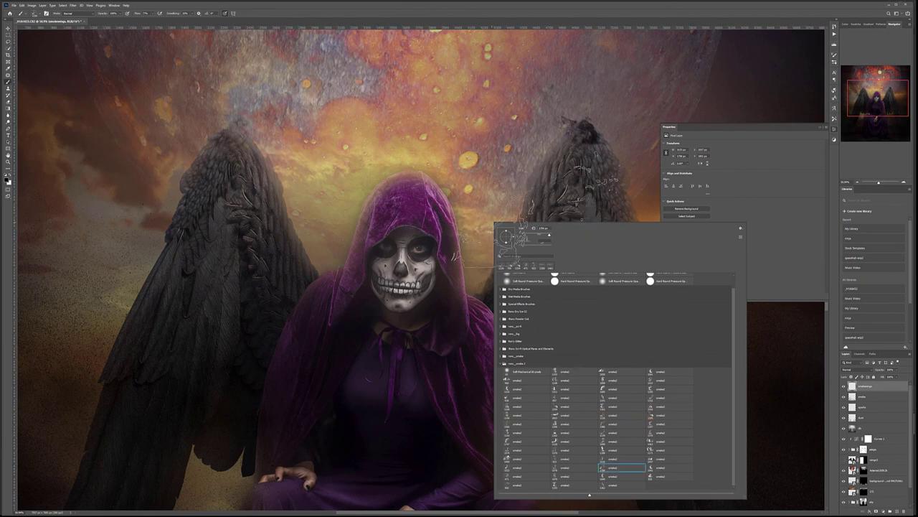
key("Return")
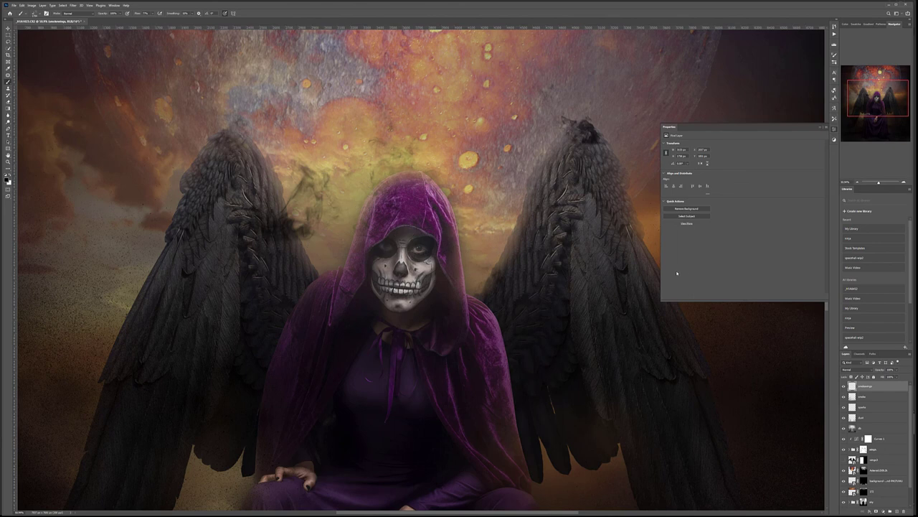
key("ctrl+z")
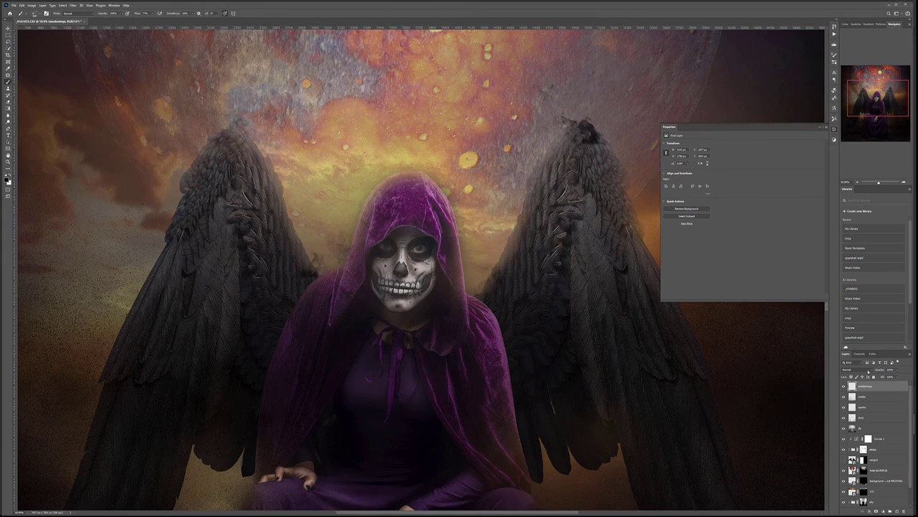
Set the smokewings layer's blend mode to Soft Light and stamp a small wisp from the first smoke set at the left wing's inner edge.
left_click(856, 369)
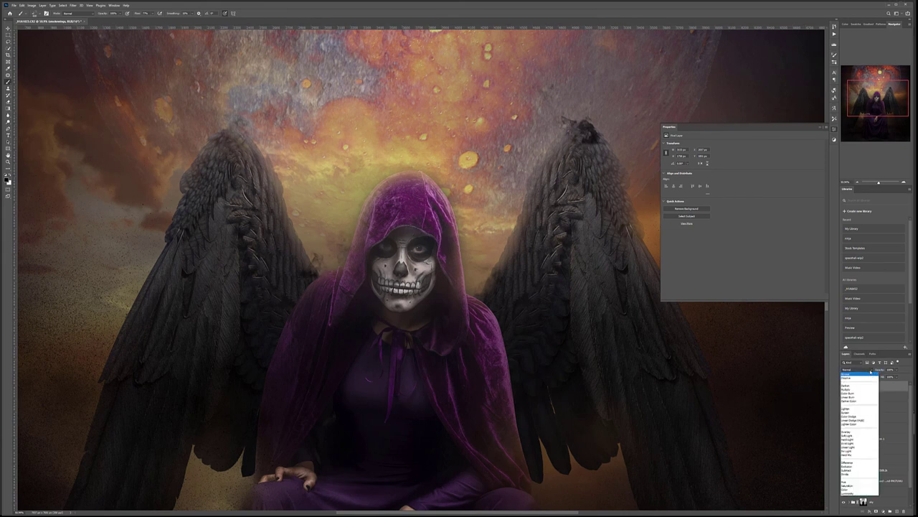
left_click(853, 436)
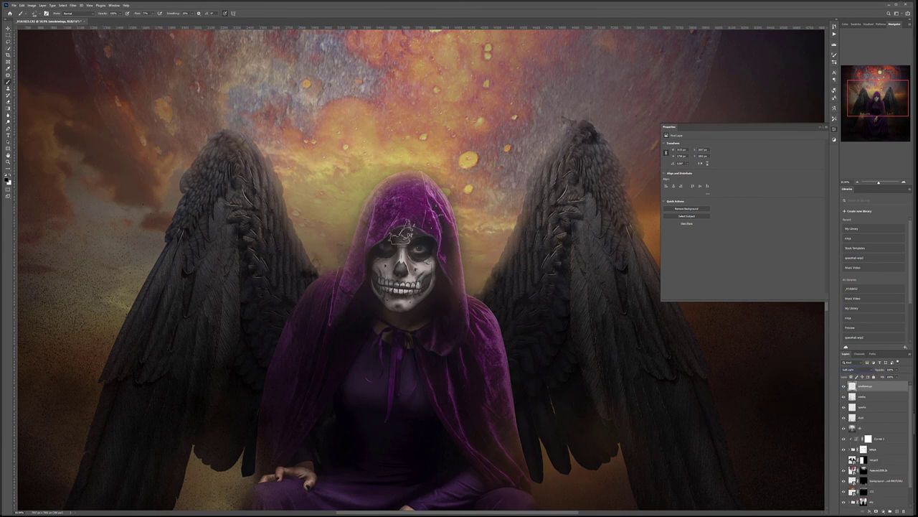
right_click(315, 213)
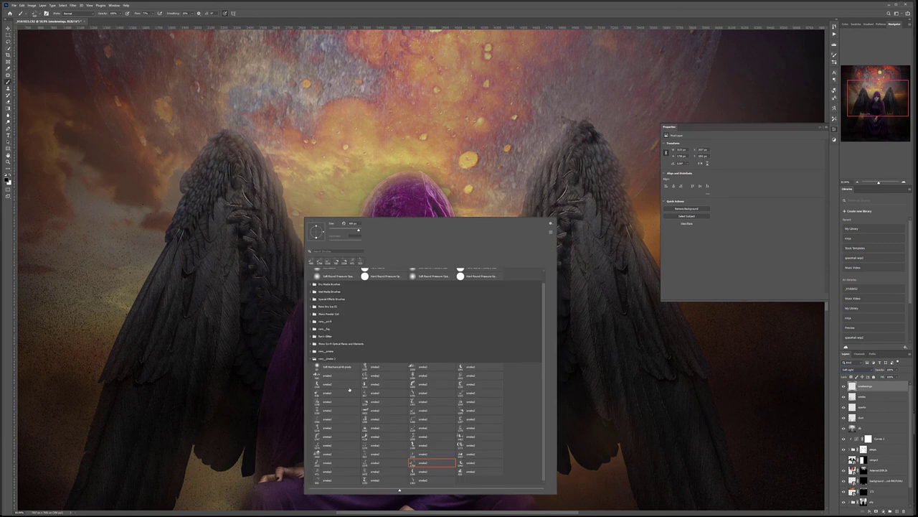
left_click(332, 352)
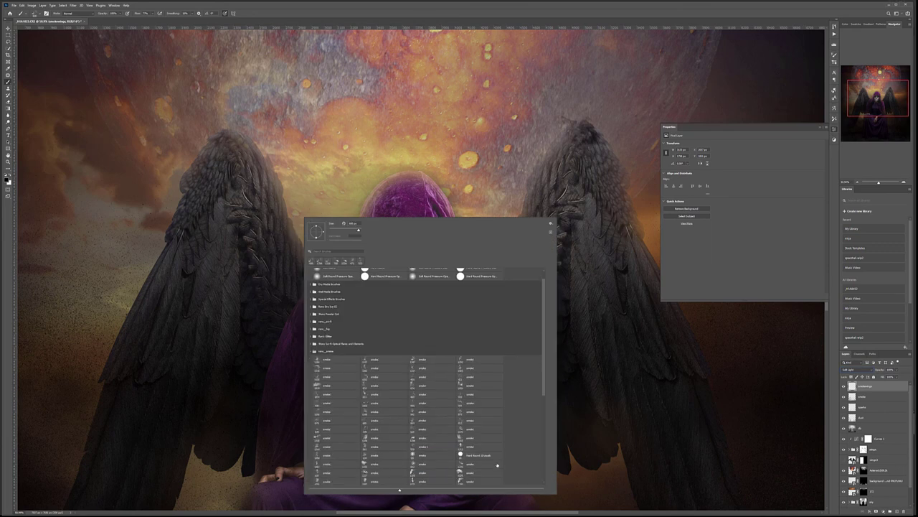
left_click(376, 456)
left_click(280, 184)
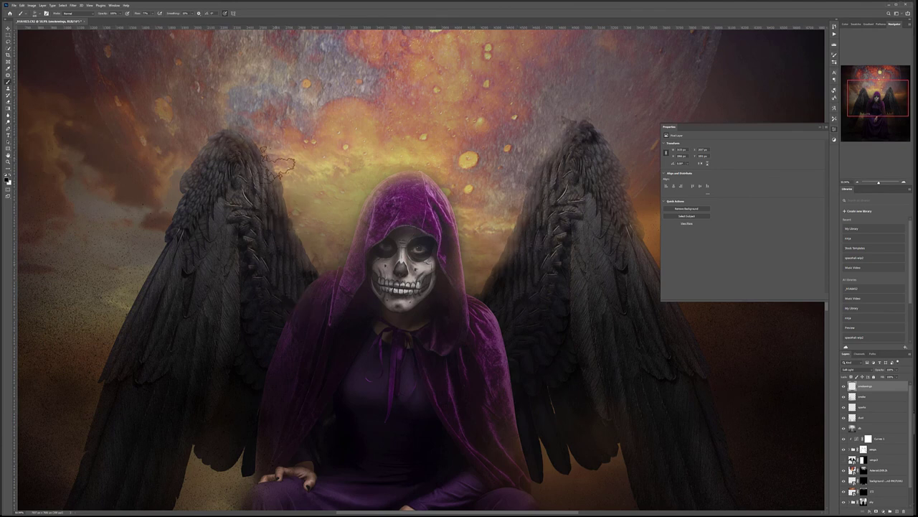
Choose other brushes from the first and second smoke sets and stamp a soft smoke plume between the left wing and the hood.
right_click(323, 258)
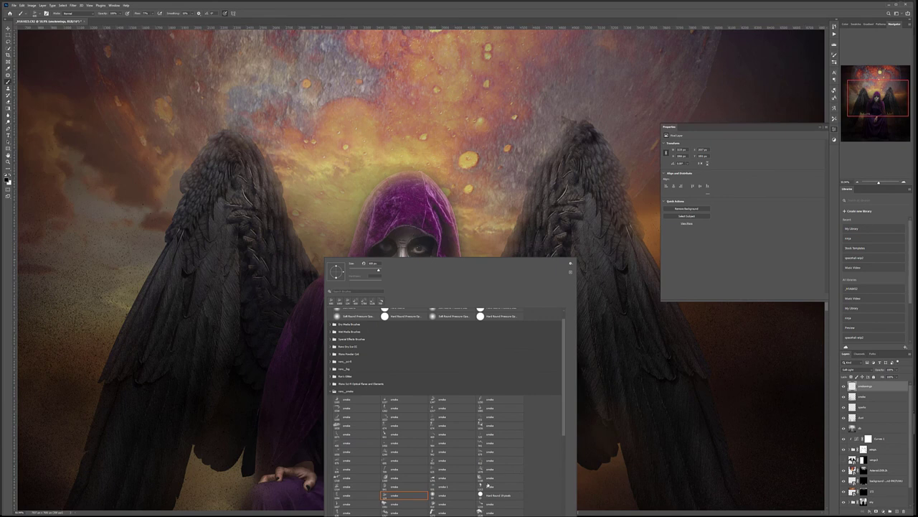
left_click(500, 504)
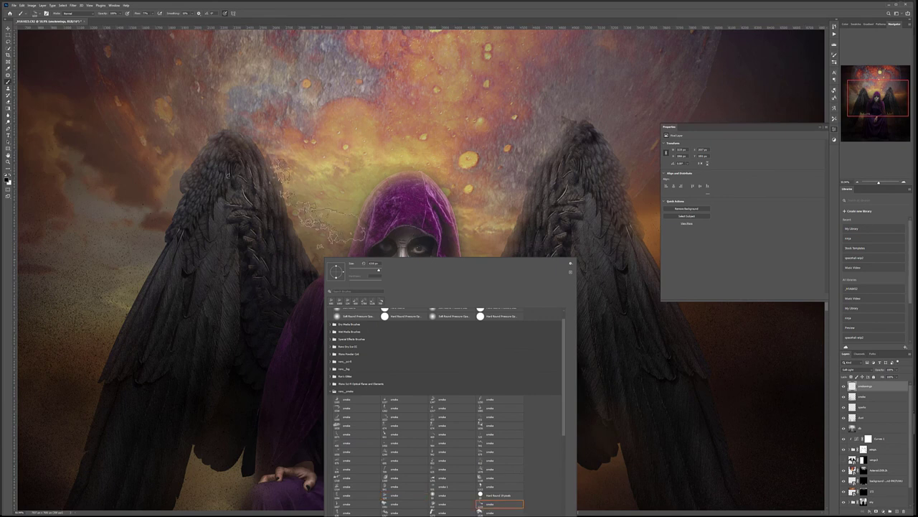
key("Return")
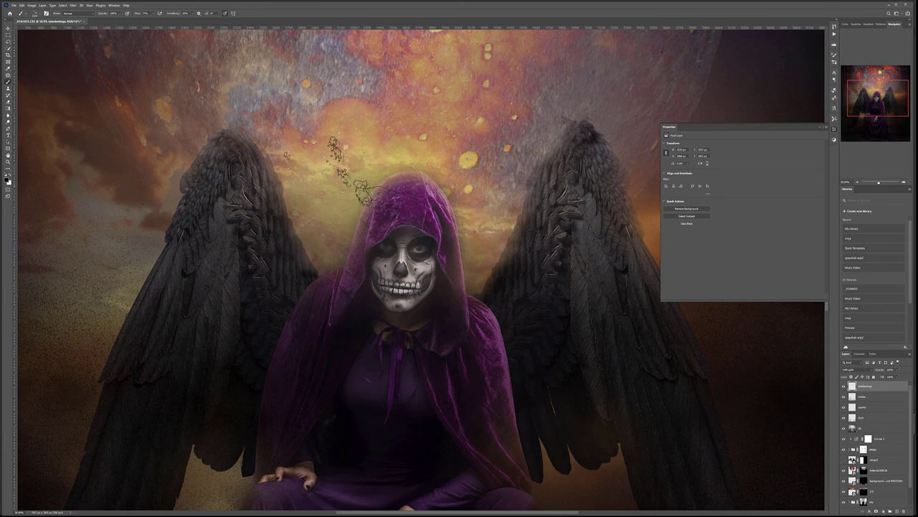
right_click(358, 185)
left_click(366, 316)
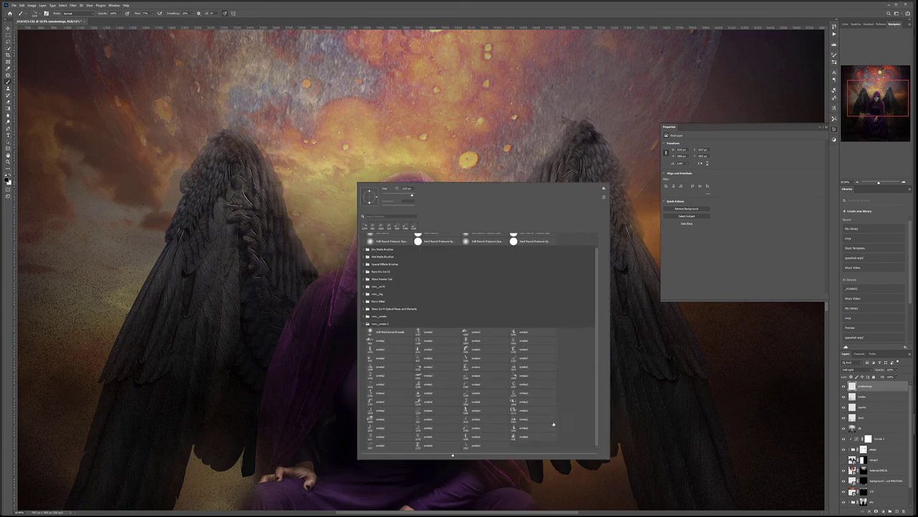
left_click(378, 427)
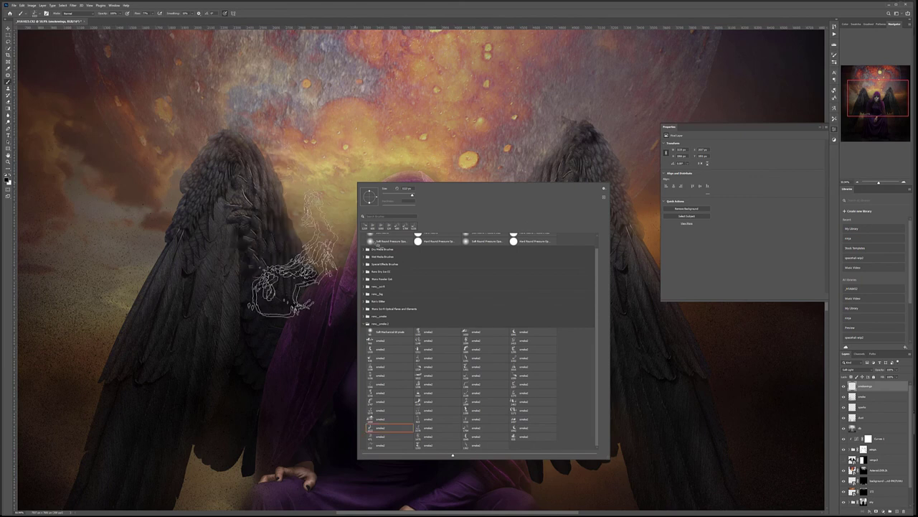
left_click(324, 209)
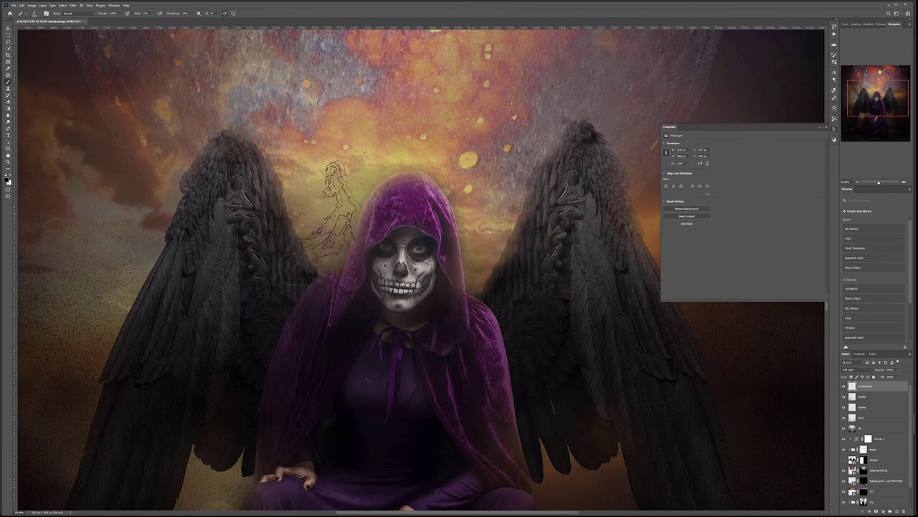
left_click(331, 214)
Stamp smoke with two more brushes from the second smoke set beside the hood and over the left wing's outer edge.
right_click(487, 242)
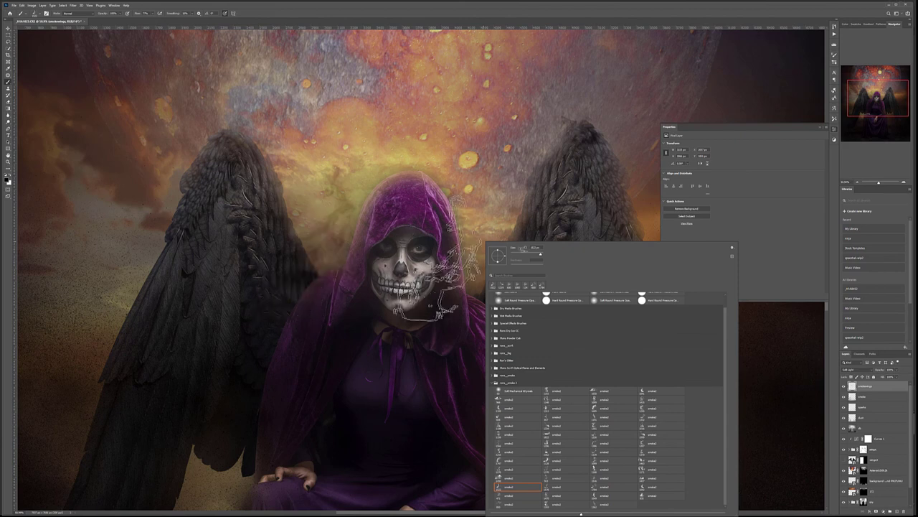
left_click(558, 487)
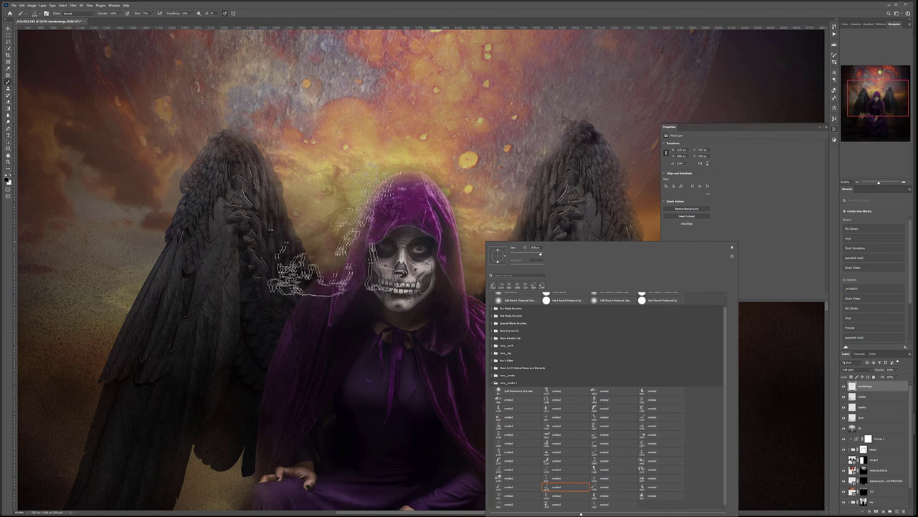
left_click(326, 233)
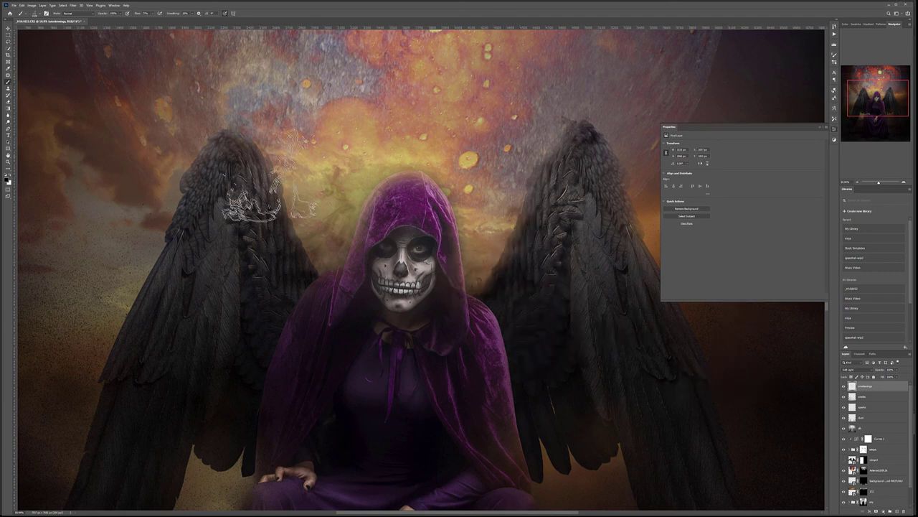
right_click(303, 186)
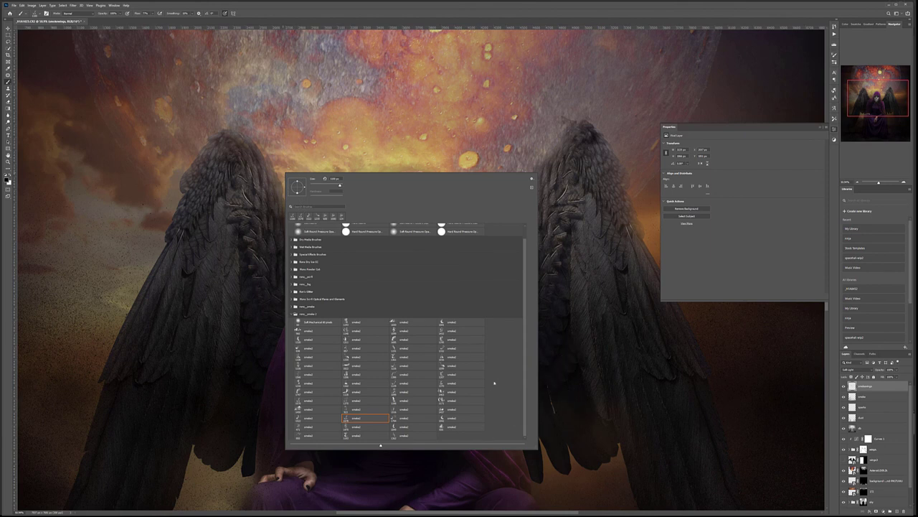
left_click(452, 416)
left_click(192, 205)
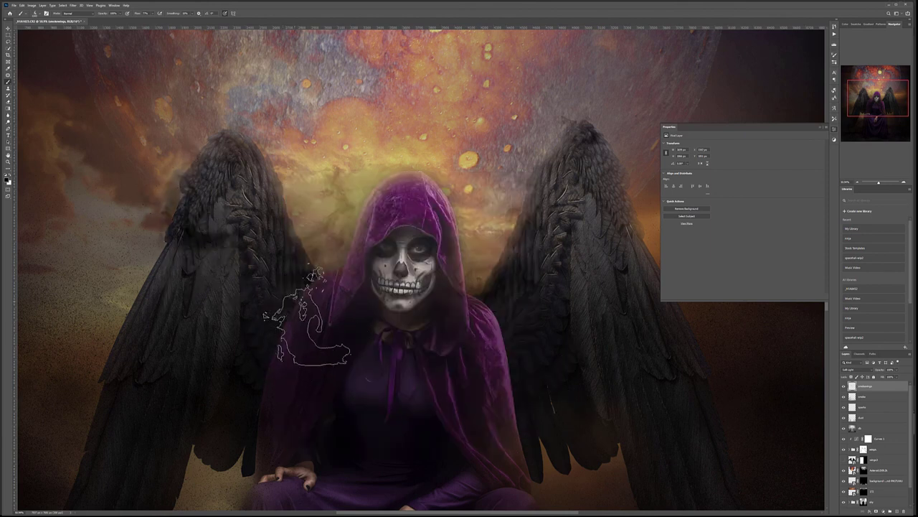
Stamp dark smoke over the upper part of the left wing with two further brushes from the second smoke set.
right_click(210, 209)
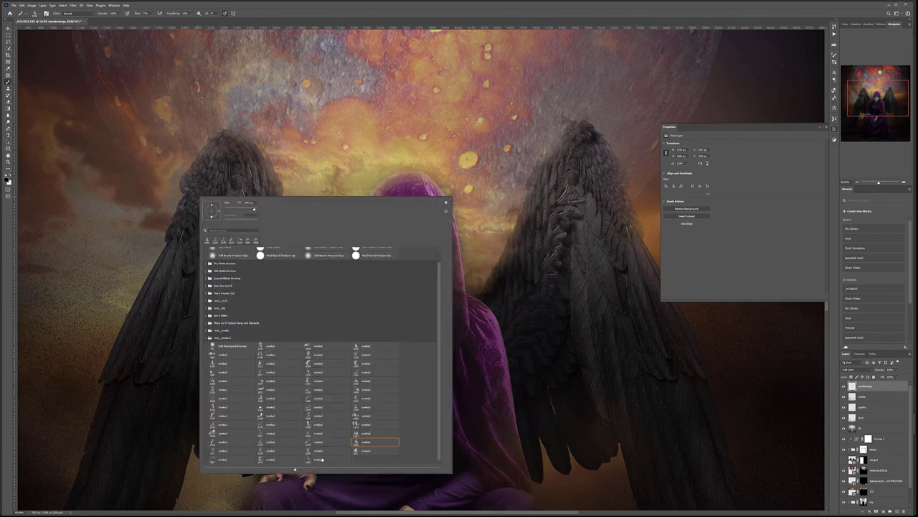
left_click(236, 459)
left_click(217, 166)
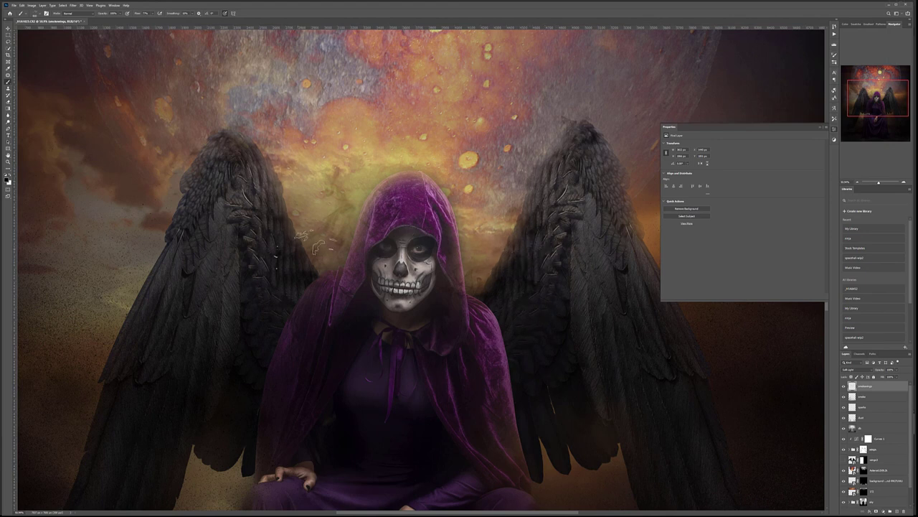
right_click(283, 223)
right_click(248, 165)
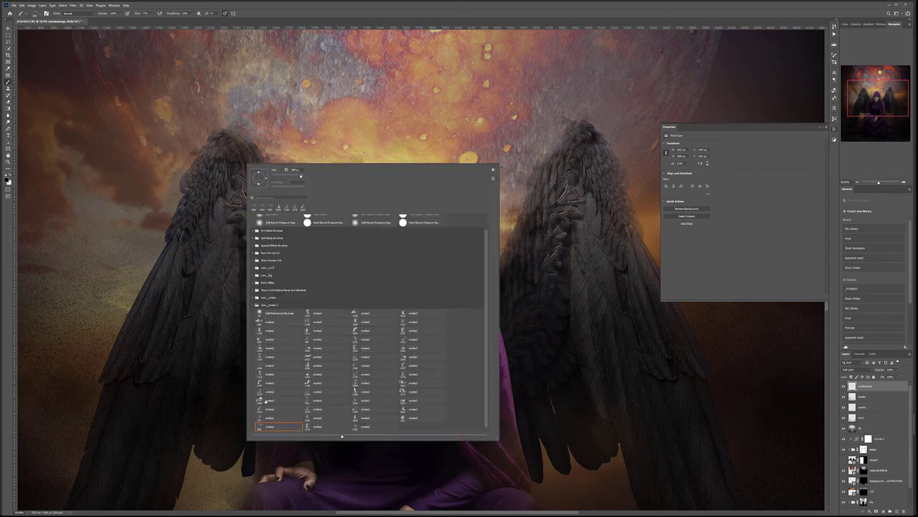
left_click(268, 367)
left_click(215, 219)
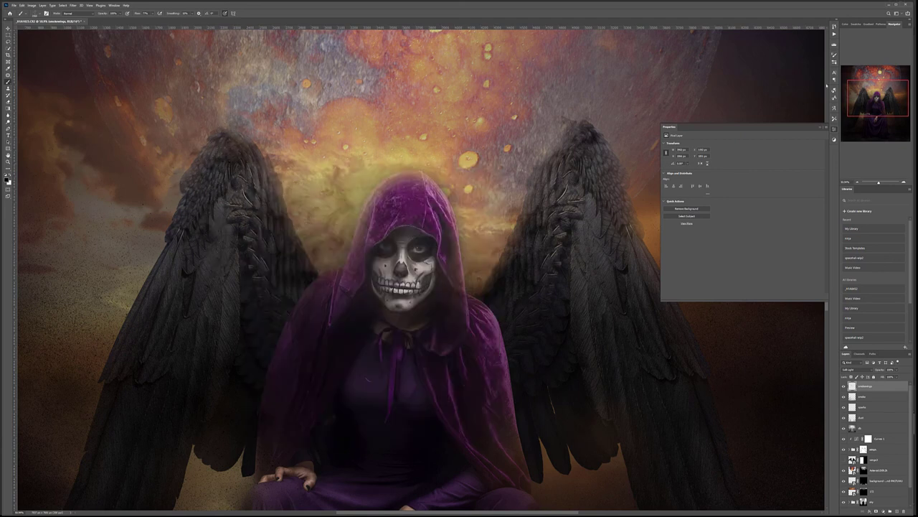
Enable Shape Dynamics for the smoke brush and add size, angle and roundness jitter.
left_click(834, 56)
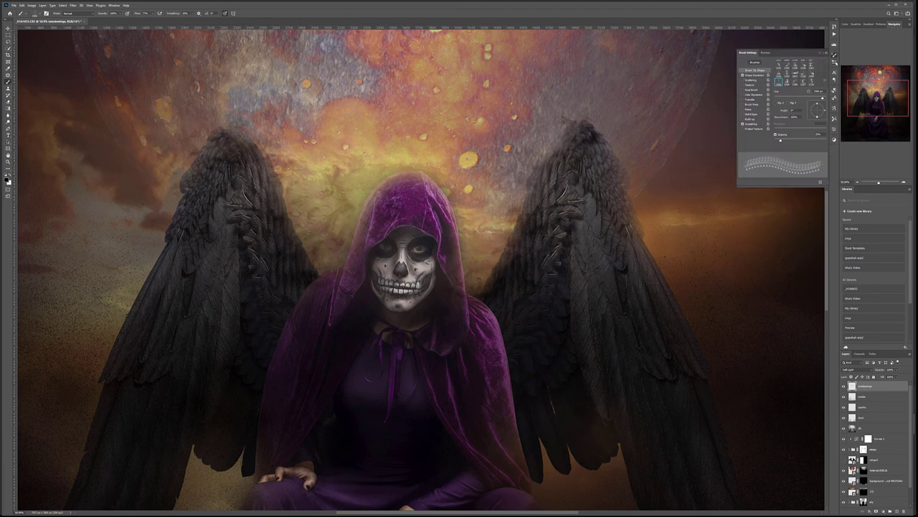
left_click(753, 75)
mouse_move(784, 67)
left_mouse_down()
mouse_move(801, 66)
mouse_move(789, 85)
left_mouse_up()
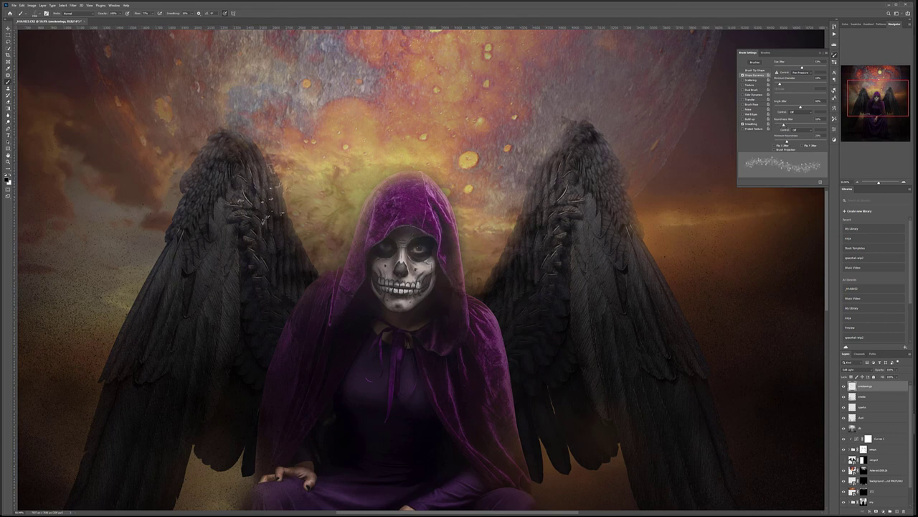
Brush scattered black smoke along the left wing's inner and outer edges up to its tip.
left_click_drag(283, 204, 253, 140)
mouse_move(261, 176)
left_mouse_down()
mouse_move(231, 192)
mouse_move(260, 161)
mouse_move(273, 255)
mouse_move(284, 239)
mouse_move(292, 271)
mouse_move(293, 229)
mouse_move(273, 226)
mouse_move(259, 172)
mouse_move(294, 208)
mouse_move(282, 204)
mouse_move(308, 257)
left_mouse_up()
mouse_move(219, 188)
left_mouse_down()
mouse_move(174, 231)
mouse_move(180, 251)
mouse_move(176, 240)
left_mouse_up()
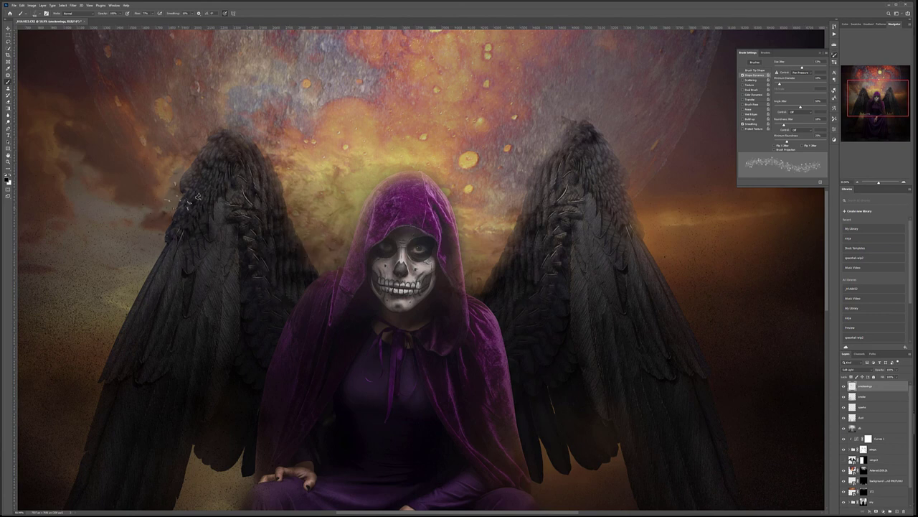
mouse_move(176, 188)
left_mouse_down()
mouse_move(217, 178)
mouse_move(215, 147)
mouse_move(196, 133)
left_mouse_up()
Brush scattered black smoke along the right wing's inner edge and over its tip, and enlarge the brush.
left_click_drag(527, 231, 511, 259)
left_click_drag(502, 215, 524, 176)
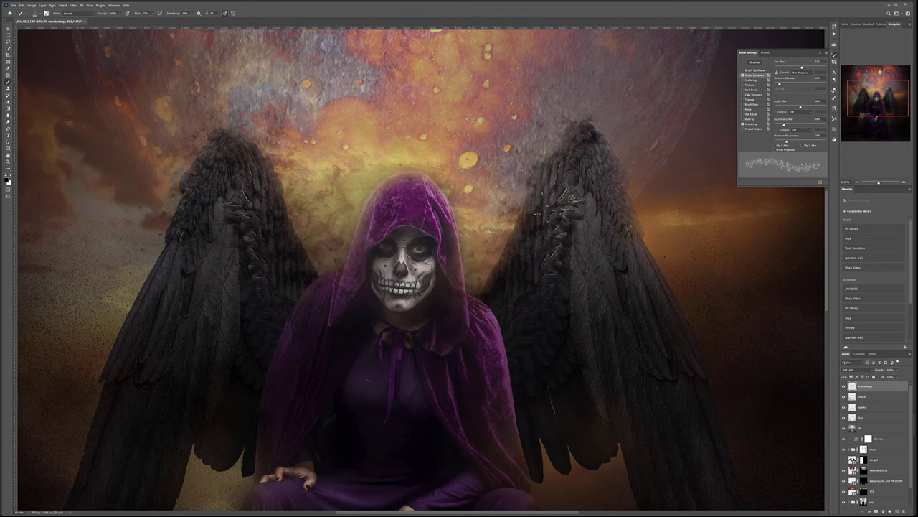
left_click_drag(580, 151, 585, 140)
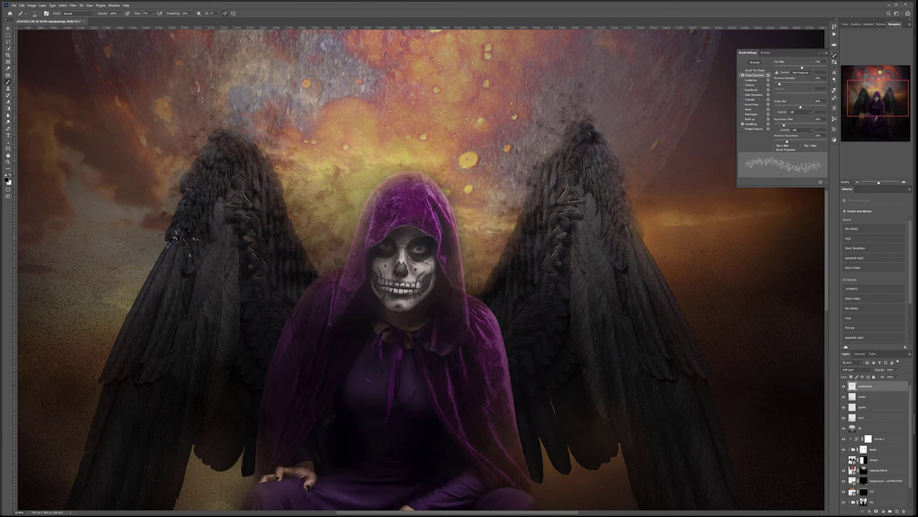
key("]")
key("]")
key("]")
key("]")
key("]")
key("]")
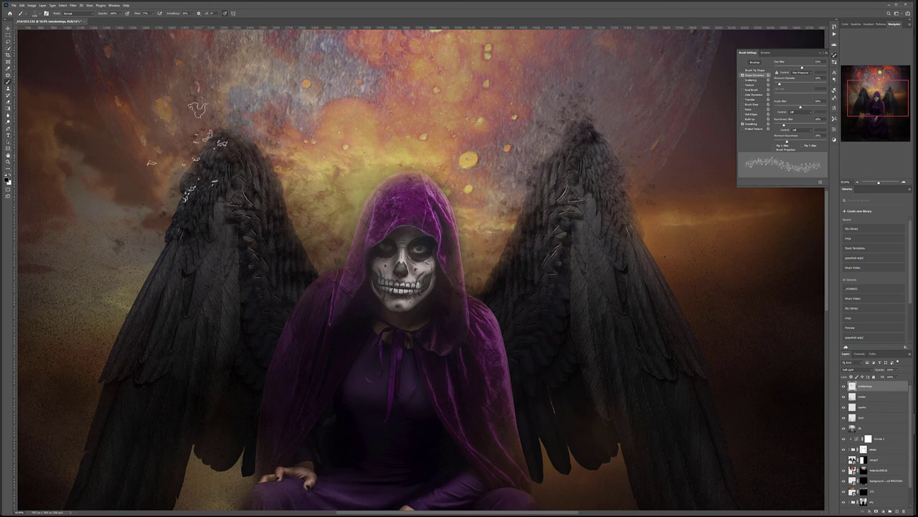
Lower the smokewings layer's opacity and add a new layer named white fog above it.
scroll(307, 307, "down", 5)
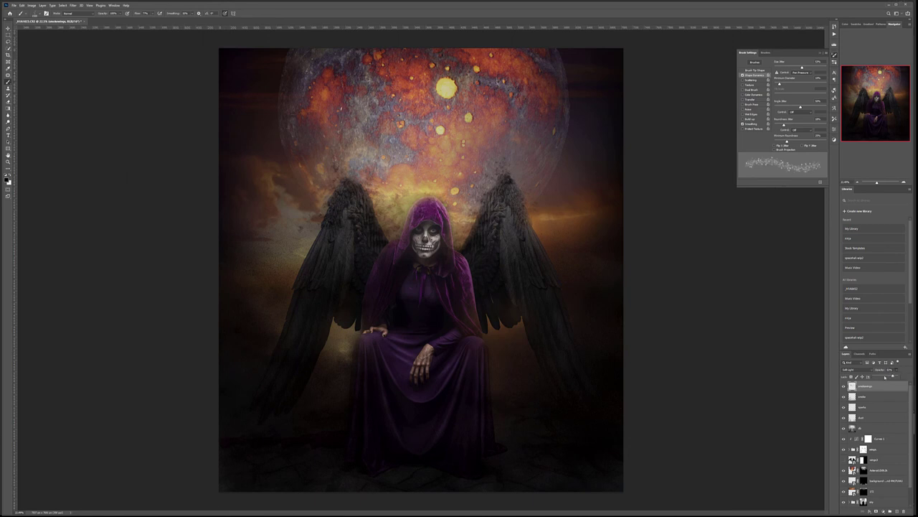
left_click_drag(862, 378, 885, 378)
left_click(896, 512)
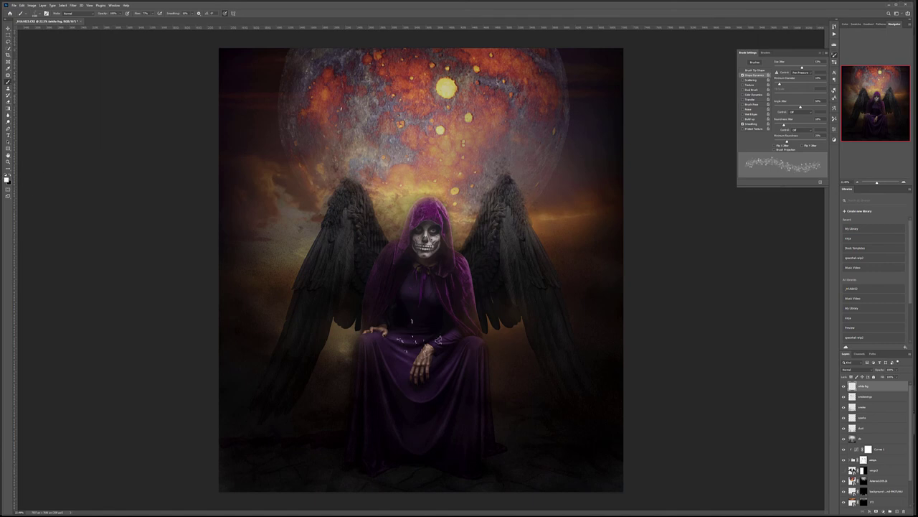
Paint scattered white wisps over the ground, the lower dress and the lower left wing, and around both wing tips.
left_click(341, 367)
left_click(342, 387)
left_click(348, 399)
left_click(348, 361)
left_click(308, 377)
mouse_move(308, 380)
left_mouse_down()
mouse_move(245, 402)
mouse_move(222, 391)
left_mouse_up()
mouse_move(531, 407)
left_mouse_down()
mouse_move(496, 365)
mouse_move(481, 365)
mouse_move(492, 397)
mouse_move(466, 383)
mouse_move(522, 439)
mouse_move(644, 422)
mouse_move(495, 416)
mouse_move(491, 447)
mouse_move(461, 478)
mouse_move(367, 441)
mouse_move(375, 430)
mouse_move(359, 408)
mouse_move(369, 304)
left_mouse_up()
mouse_move(263, 370)
left_mouse_down()
mouse_move(244, 434)
mouse_move(184, 445)
mouse_move(267, 370)
mouse_move(277, 296)
mouse_move(452, 233)
left_mouse_up()
mouse_move(383, 222)
left_mouse_down()
mouse_move(401, 161)
mouse_move(372, 169)
left_mouse_up()
mouse_move(463, 223)
left_mouse_down()
mouse_move(466, 174)
mouse_move(502, 180)
mouse_move(510, 132)
left_mouse_up()
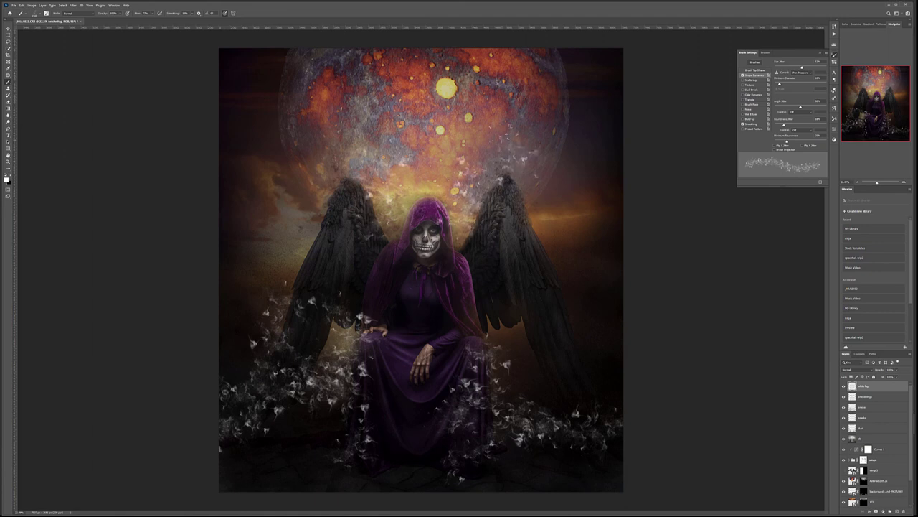
Extend the white wisps above both wing tips and around the wings, and set the white fog layer to Soft Light at reduced opacity.
mouse_move(495, 233)
left_mouse_down()
mouse_move(483, 349)
mouse_move(517, 363)
mouse_move(556, 436)
mouse_move(516, 463)
mouse_move(607, 466)
mouse_move(485, 447)
mouse_move(384, 372)
mouse_move(410, 424)
mouse_move(429, 367)
mouse_move(336, 454)
mouse_move(244, 479)
mouse_move(259, 388)
mouse_move(237, 343)
mouse_move(299, 281)
mouse_move(291, 281)
mouse_move(319, 244)
mouse_move(324, 208)
mouse_move(344, 201)
mouse_move(343, 140)
left_mouse_up()
left_click_drag(529, 175, 501, 152)
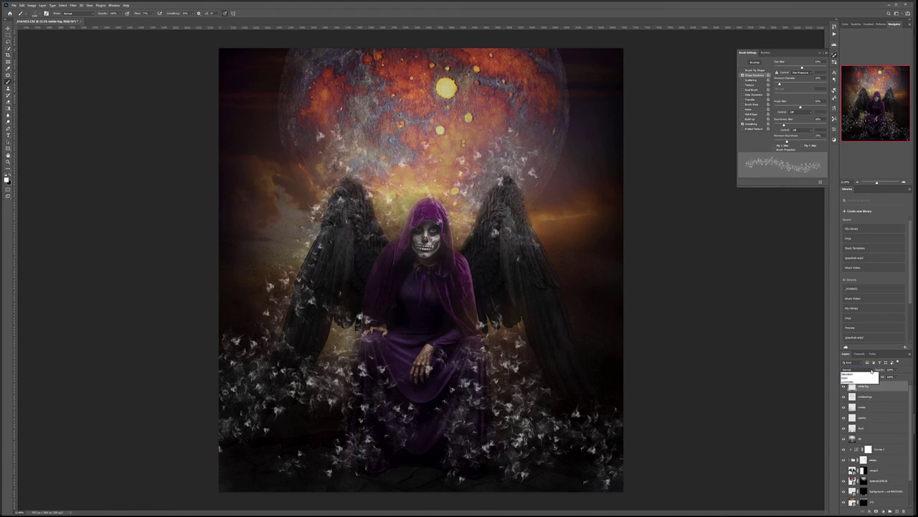
left_click(852, 370)
left_click(888, 429)
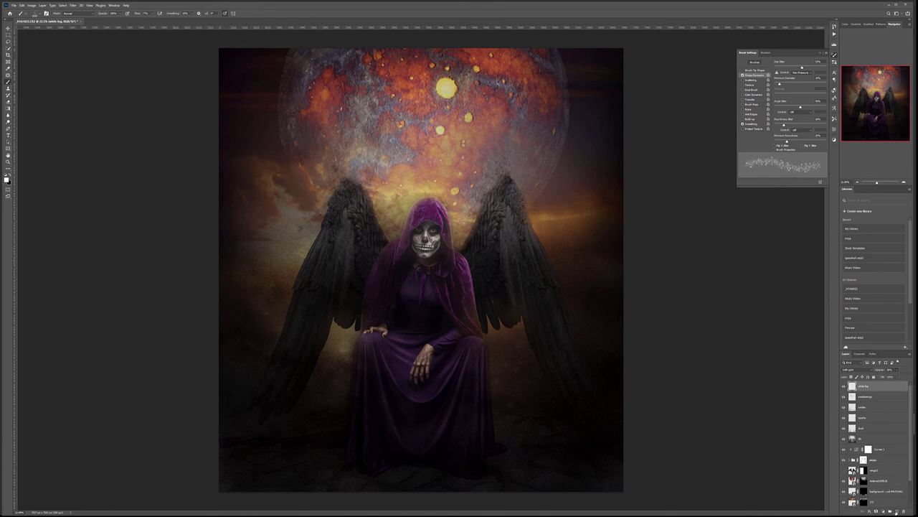
Add a new layer above white fog and open the fog brush set, closing the smoke brush set.
left_click(893, 510)
right_click(336, 249)
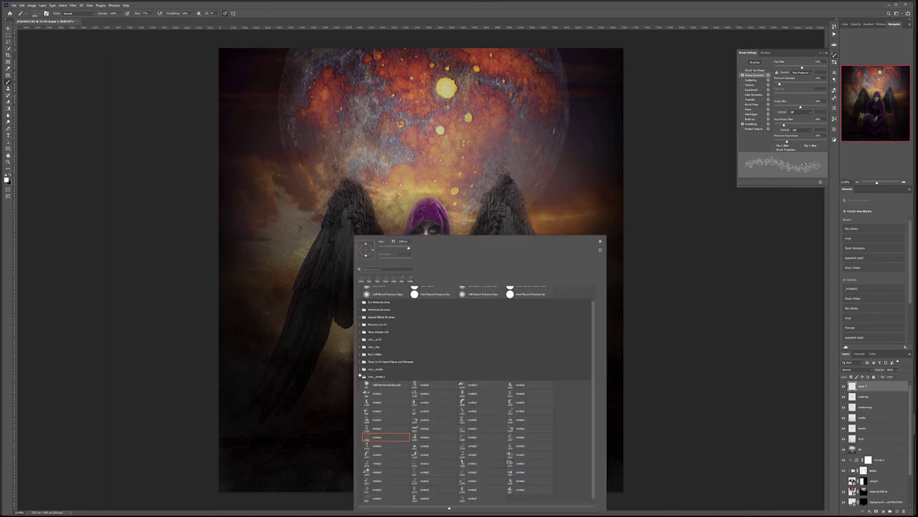
left_click(362, 377)
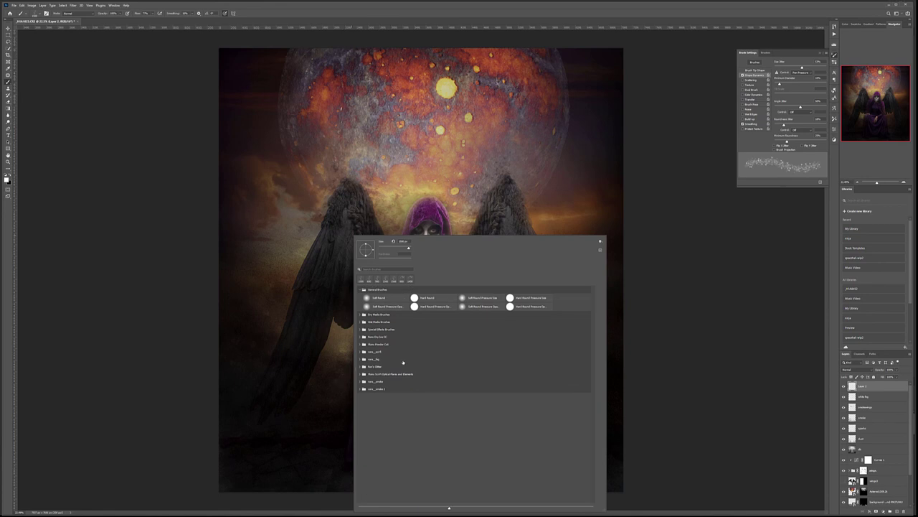
left_click(362, 359)
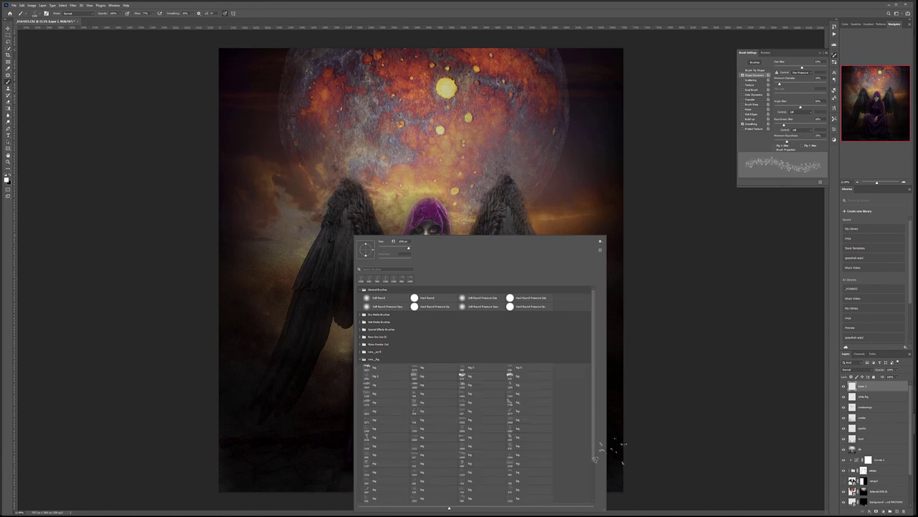
left_click(482, 454)
left_click(307, 427)
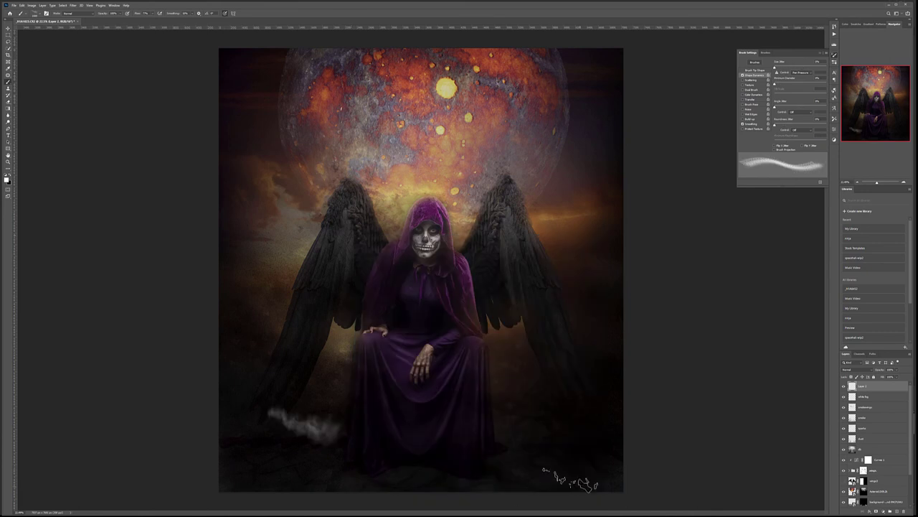
key("ctrl+z")
Choose a softer brush from the fog set and paint white fog over both wings, their inner edges and the figure's lap.
right_click(567, 479)
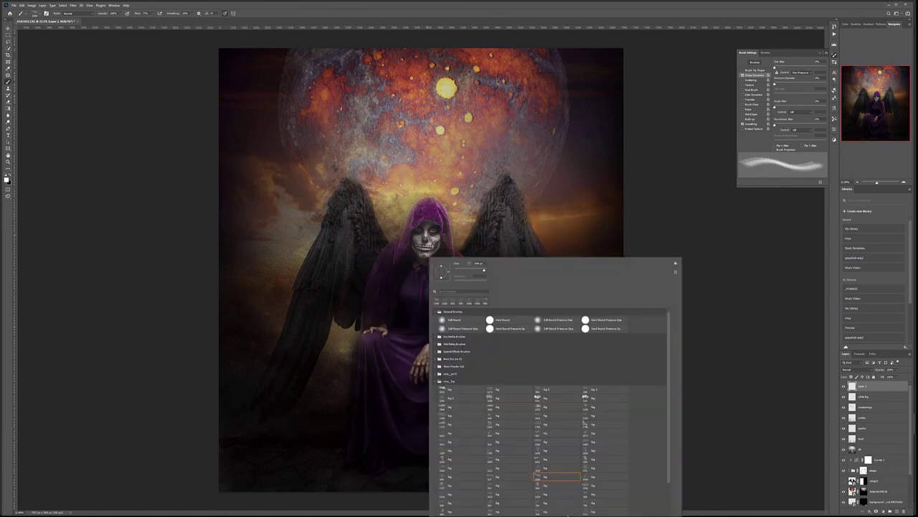
left_click(495, 511)
left_click(334, 357)
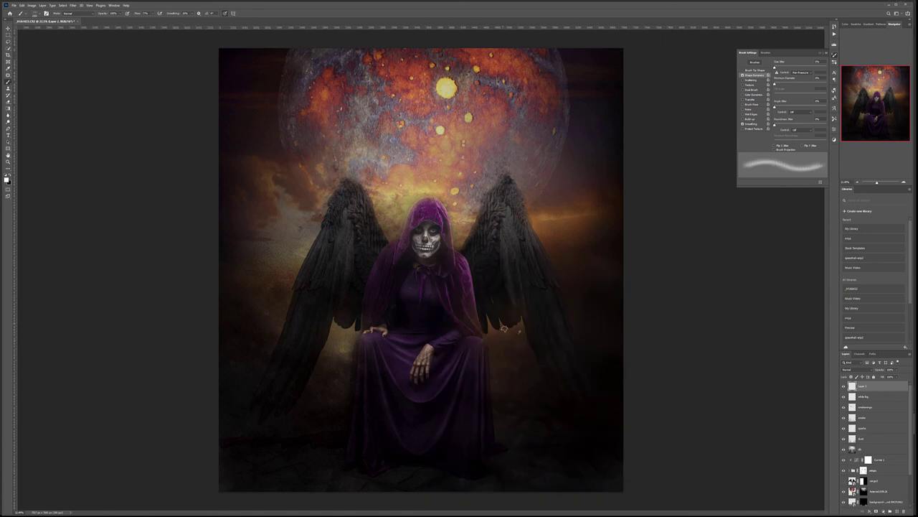
left_click(495, 327)
left_click(374, 234)
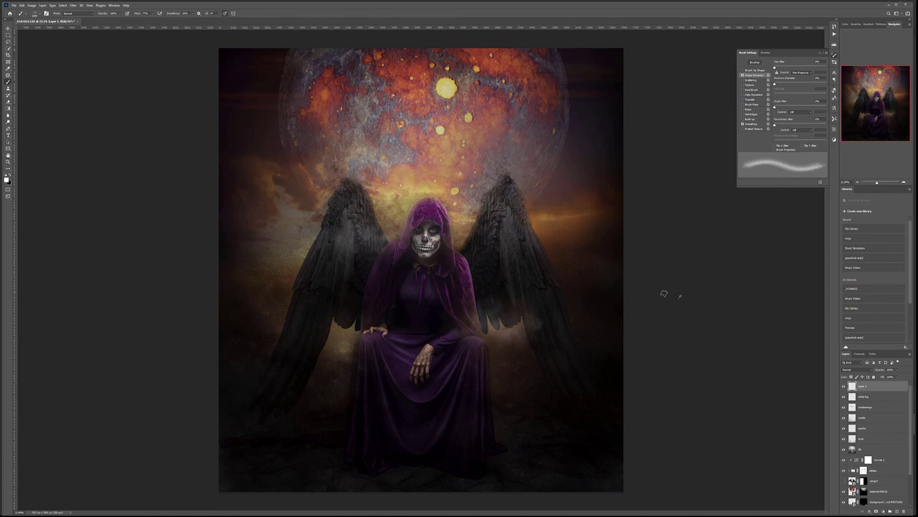
left_click(473, 261)
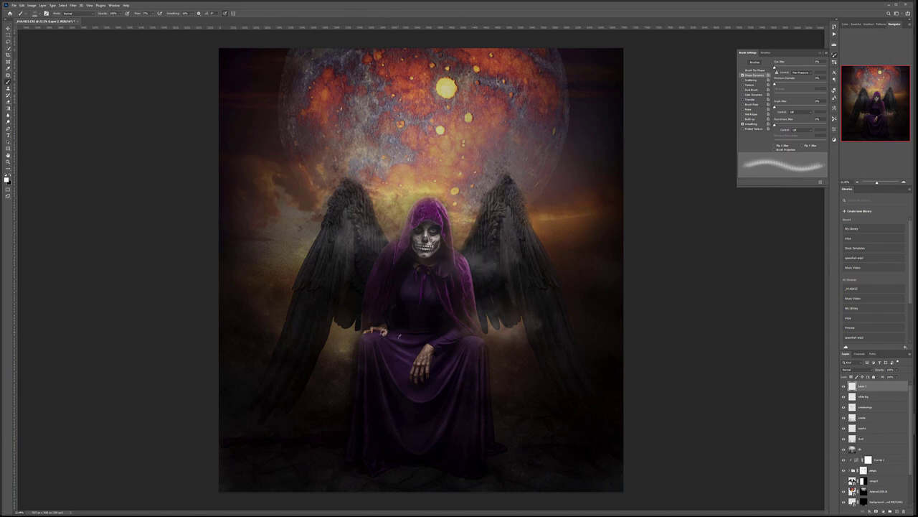
left_click(366, 338)
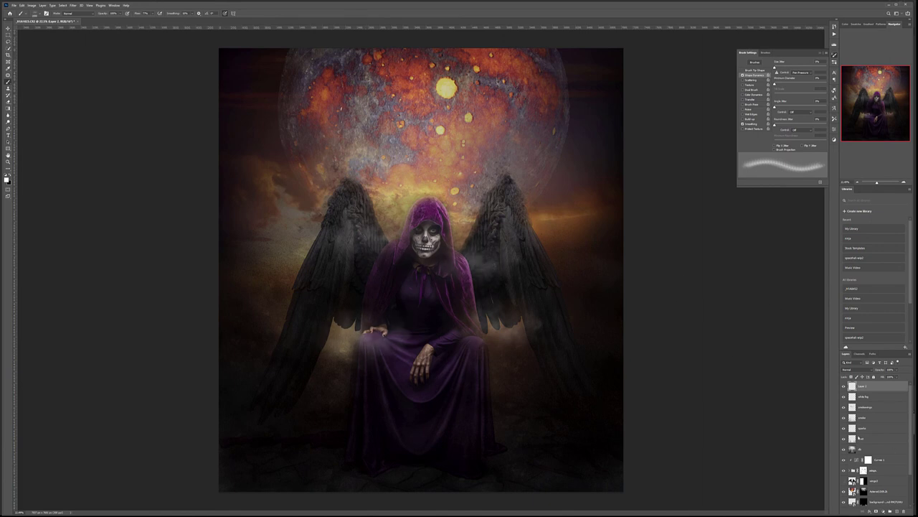
left_click(311, 236)
left_click(514, 180)
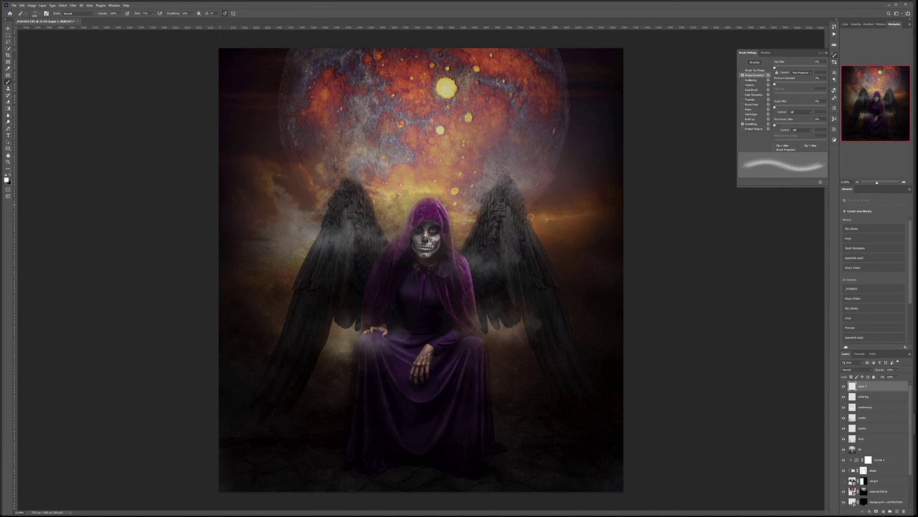
left_click(537, 215)
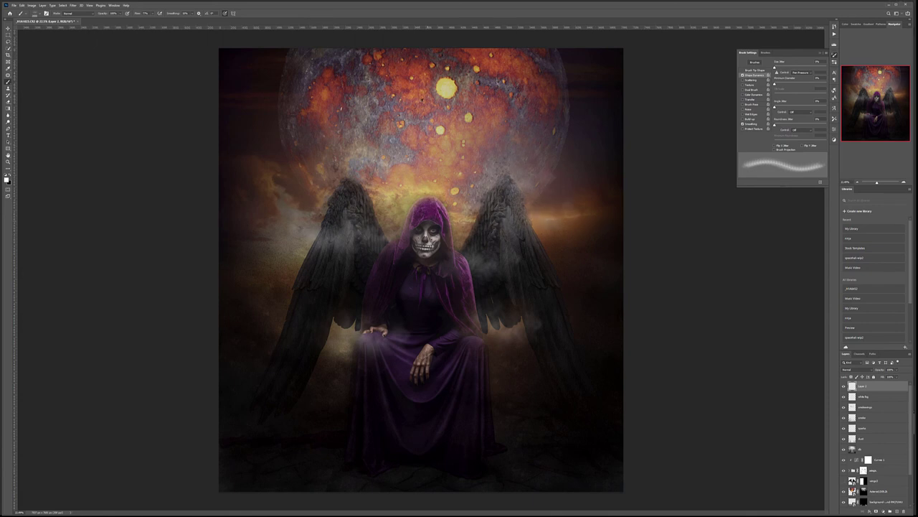
left_click(320, 226)
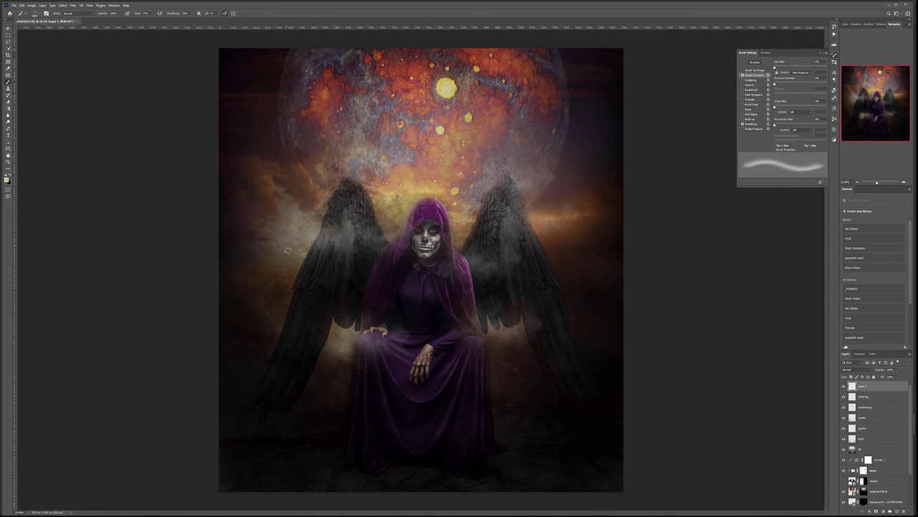
Paint fog tinted with colours sampled from the moon and sky beside both wings and across the sky left of the figure.
left_click(416, 129, "alt")
left_click(323, 231)
left_click(448, 87, "alt")
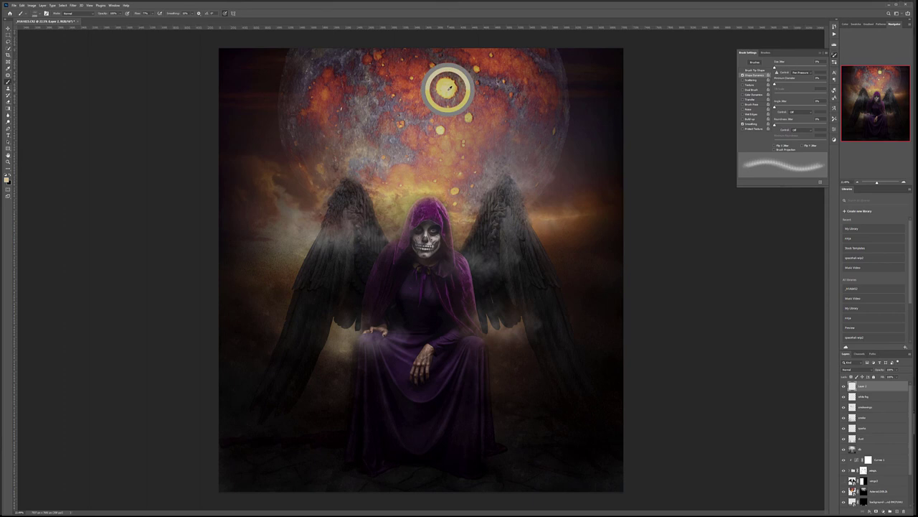
left_click(569, 270)
left_click(582, 319, "alt")
left_click(531, 332)
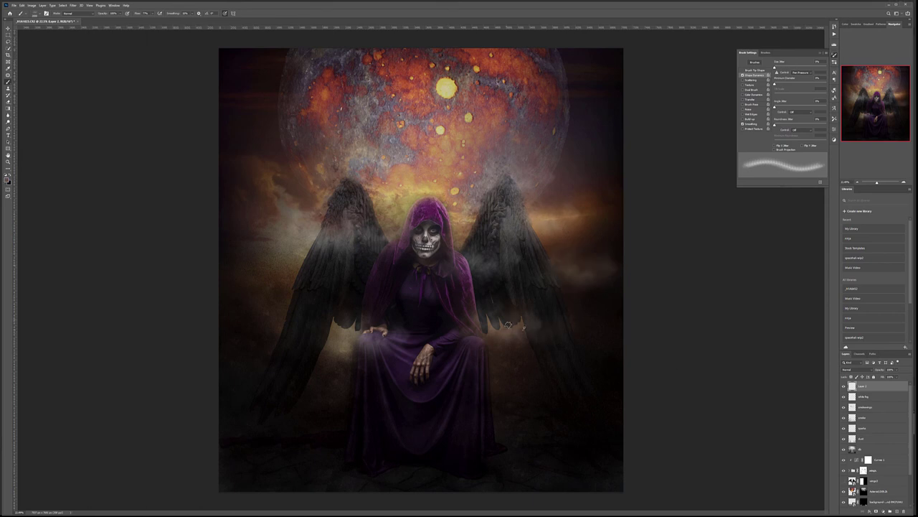
left_click(354, 325)
left_click(283, 314)
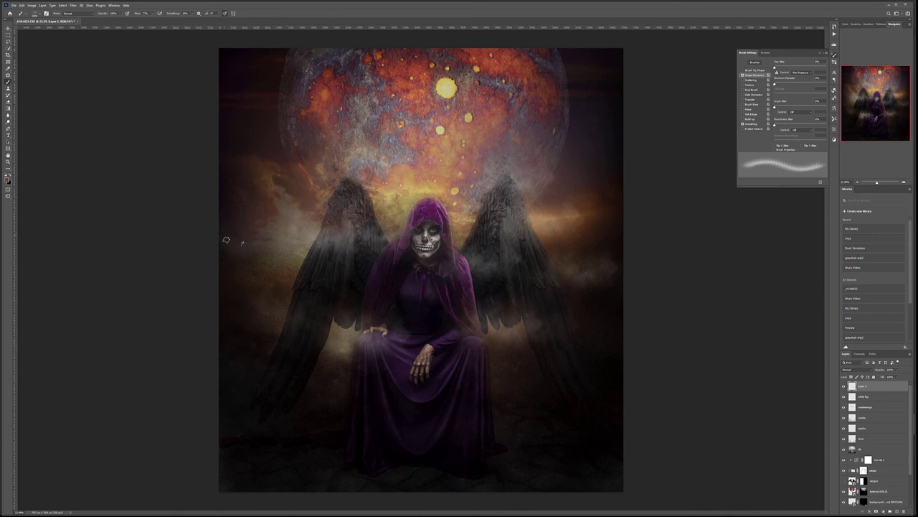
left_click(270, 157)
left_click(273, 135)
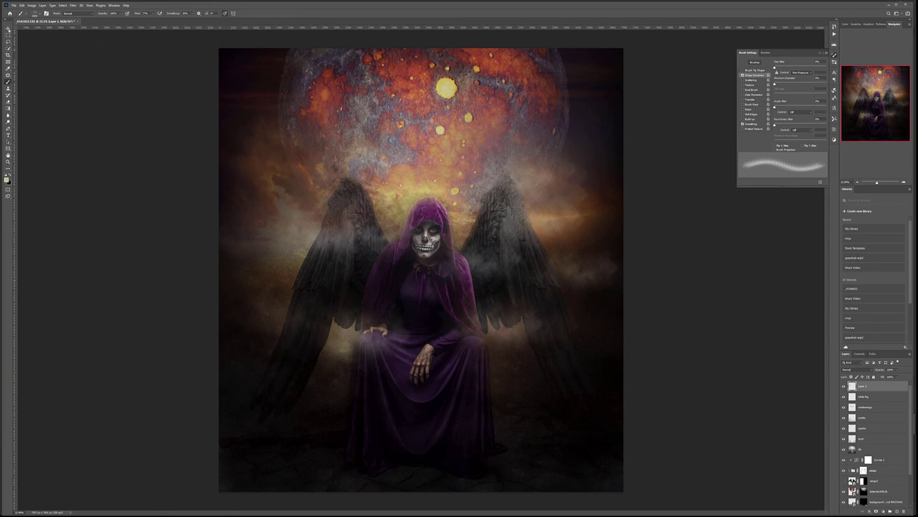
Lower the opacity of the new fog layer to soften the painted fog.
key("v")
scroll(483, 266, "down", 10)
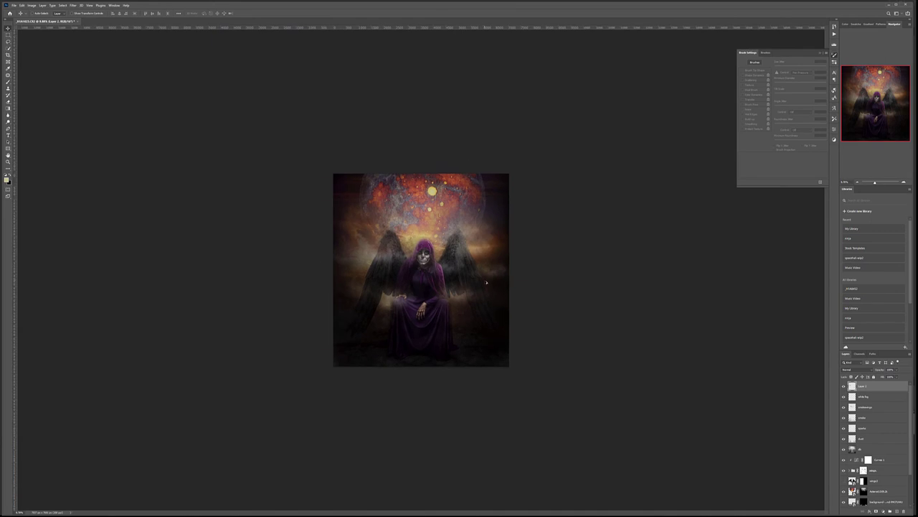
scroll(487, 282, "up", 5)
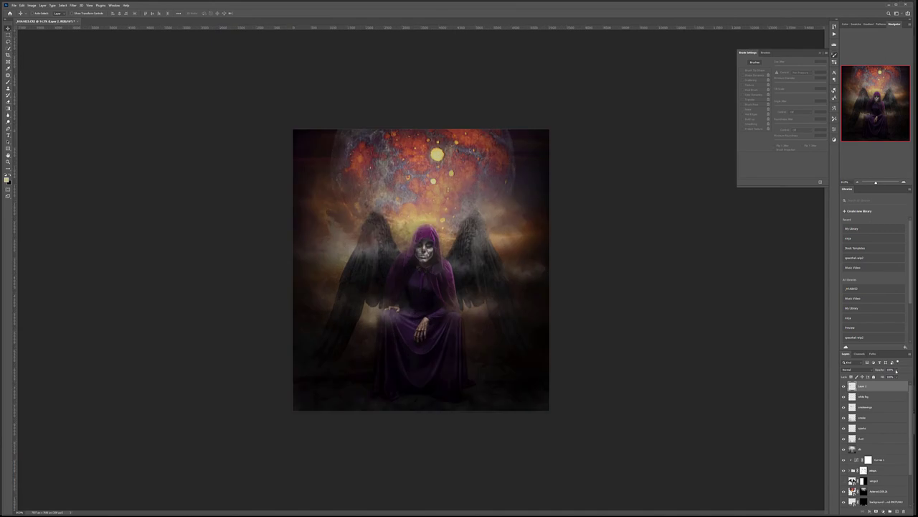
left_click_drag(874, 376, 882, 374)
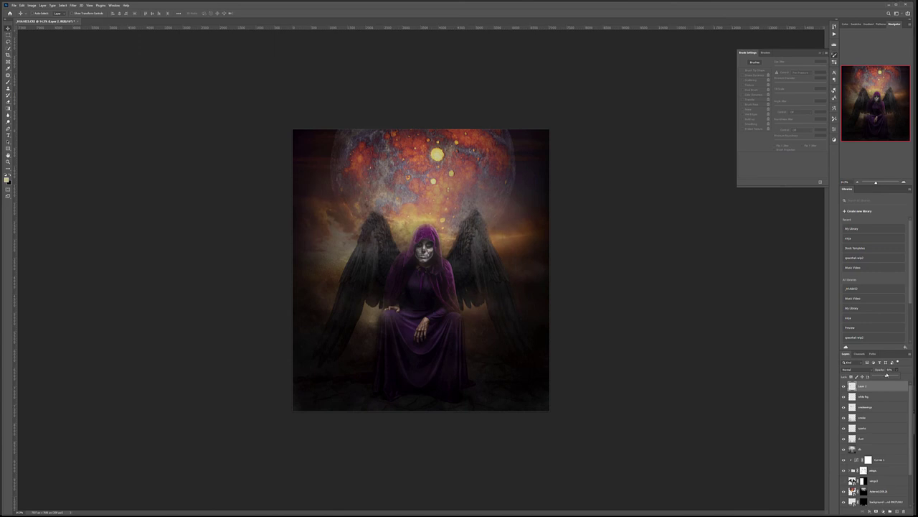
left_click(891, 386)
Add another new layer at the top of the stack and name it db.
left_click(896, 511)
double_click(865, 388)
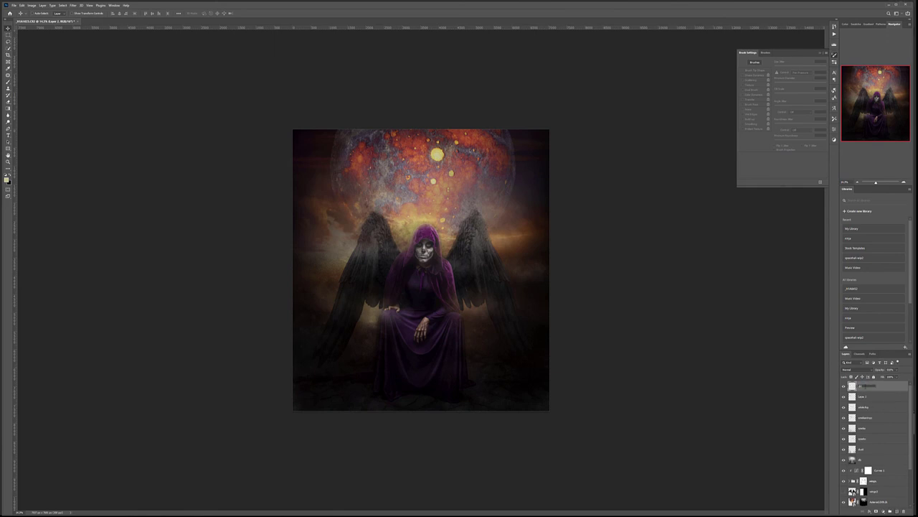
type("fx")
key("Return")
Fill the db layer with 50% Gray and set its blend mode to Soft Light.
key("shift+F5")
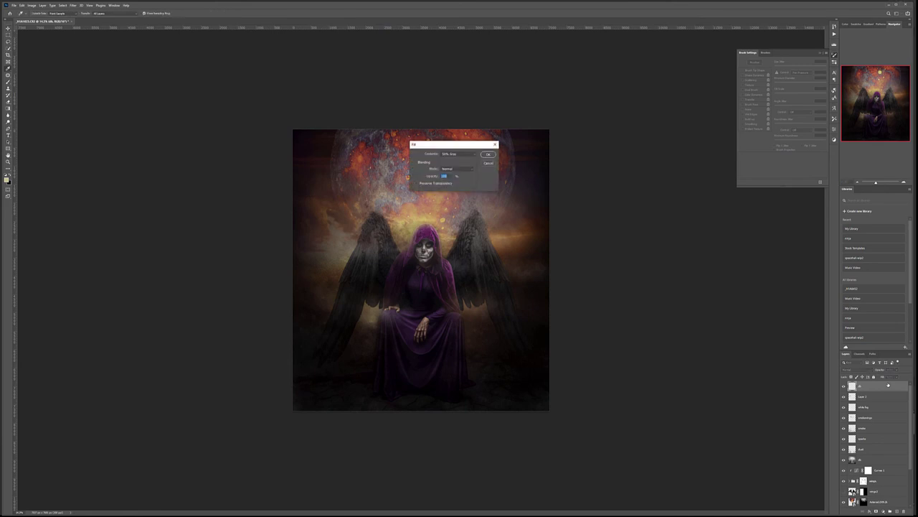
key("Return")
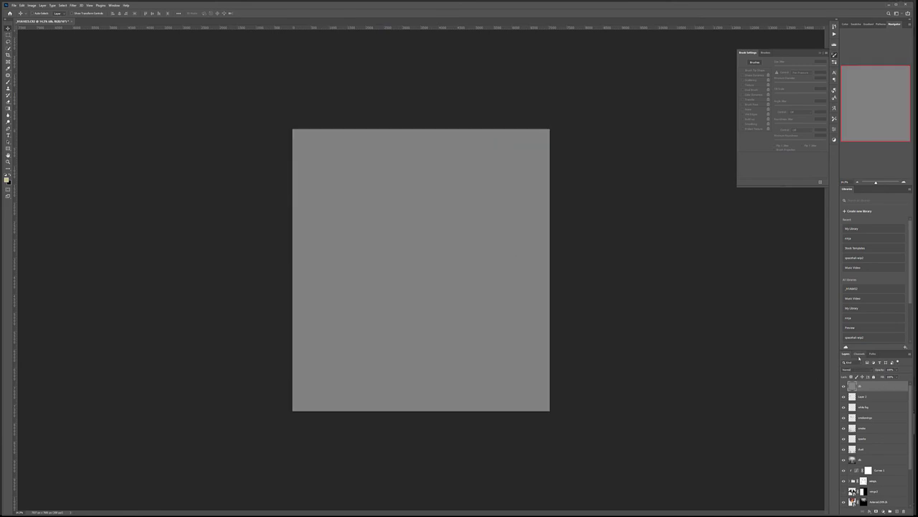
left_click(850, 369)
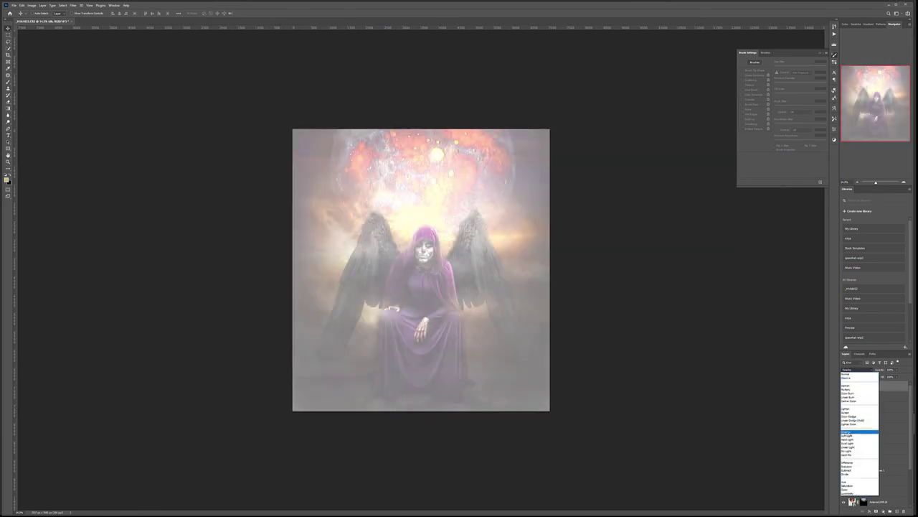
left_click(848, 435)
Dodge and burn the image on the gray db layer using a Soft Round brush in black and white.
key("b")
key("d")
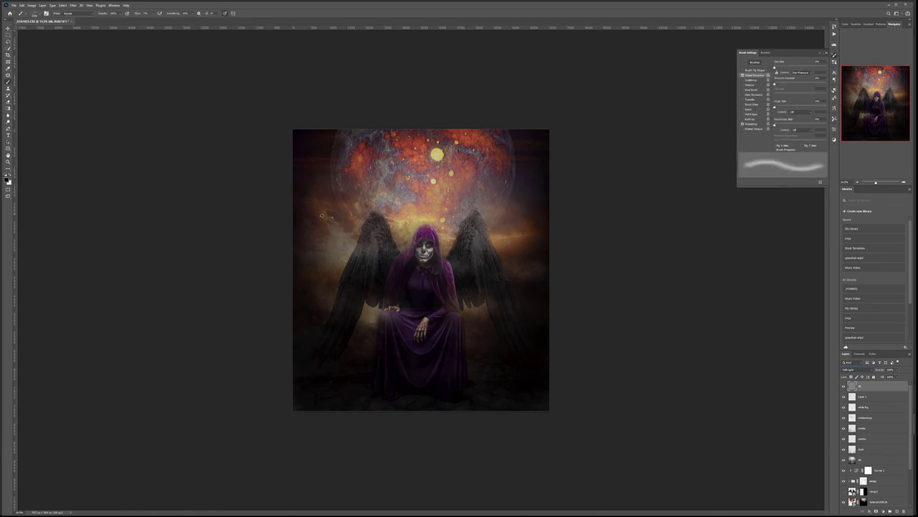
right_click(369, 231)
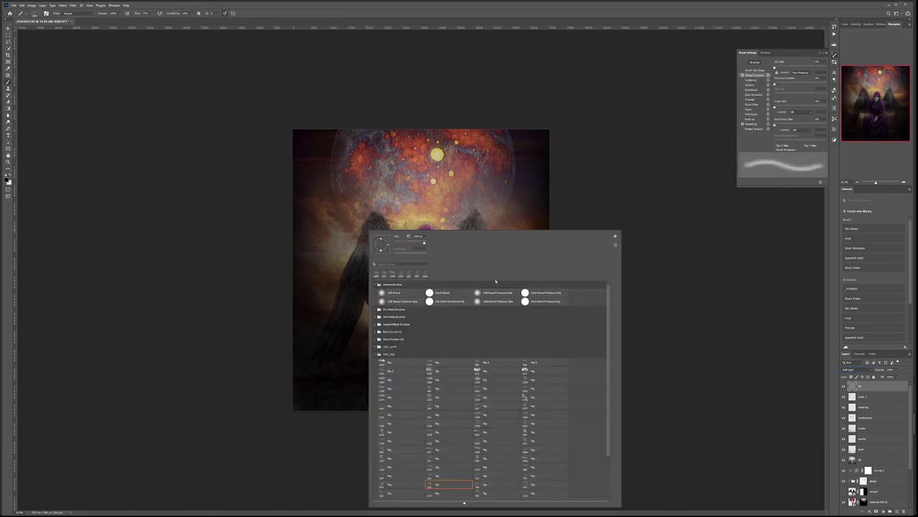
left_click(391, 293)
left_click(217, 229)
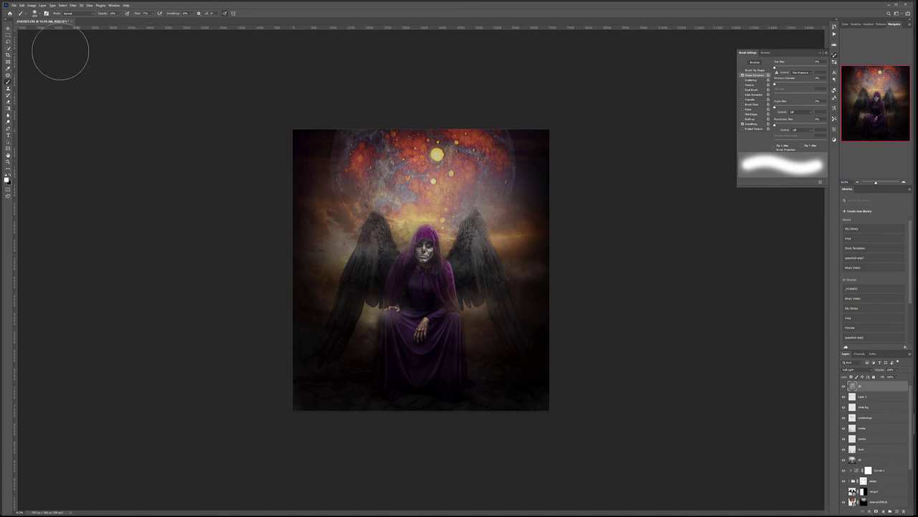
left_click(9, 28)
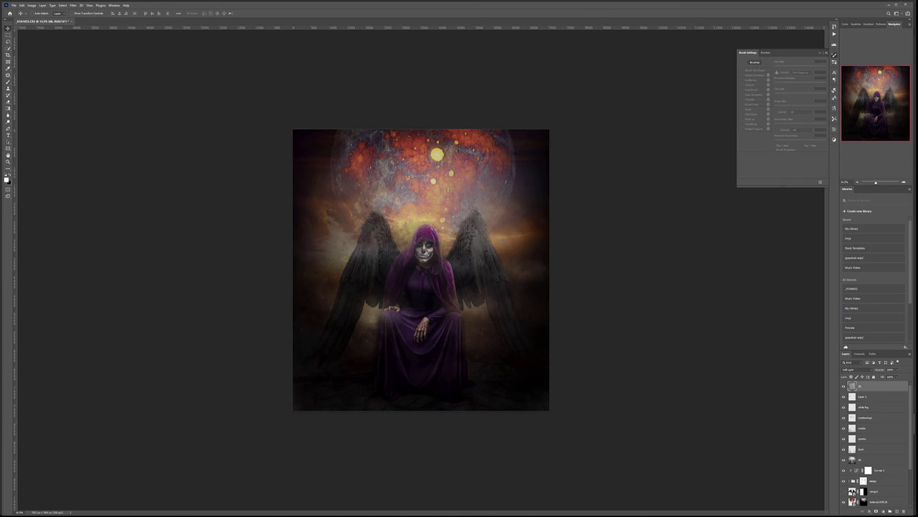
Try to save the document with Maximize Compatibility enabled.
key("ctrl+s")
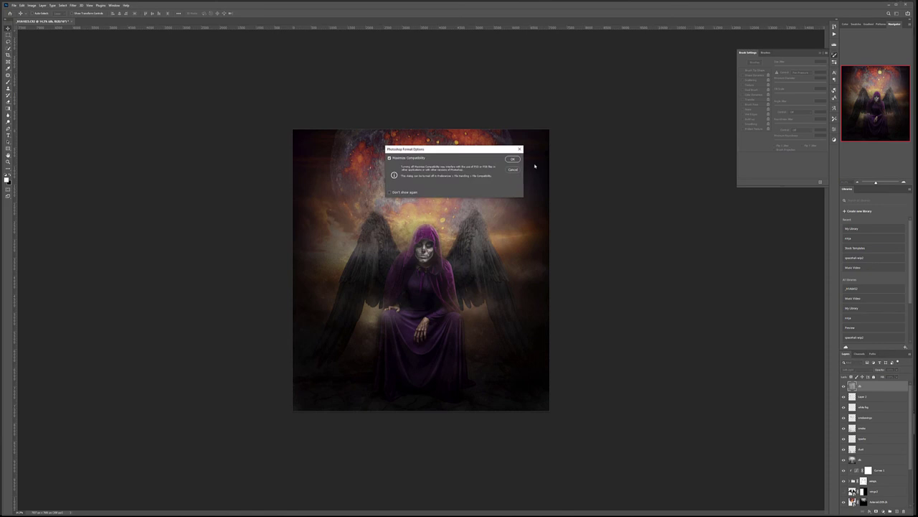
left_click(514, 159)
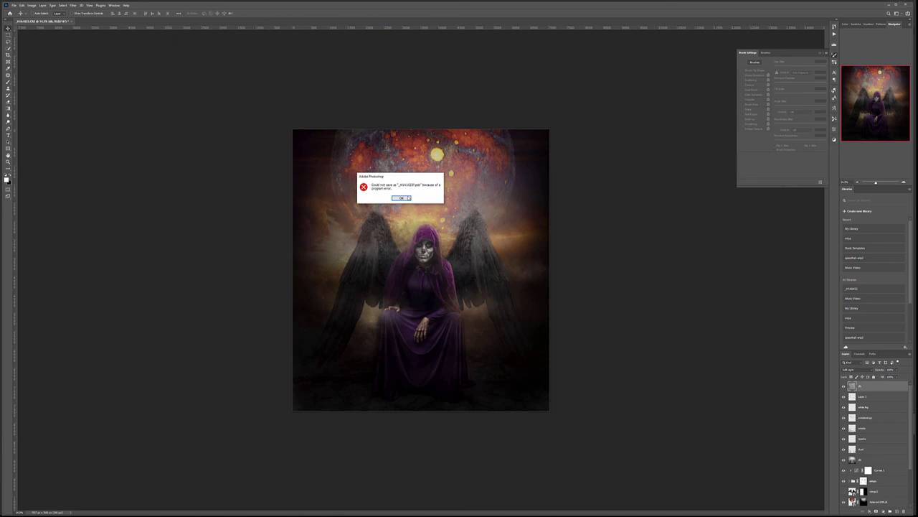
left_click(403, 198)
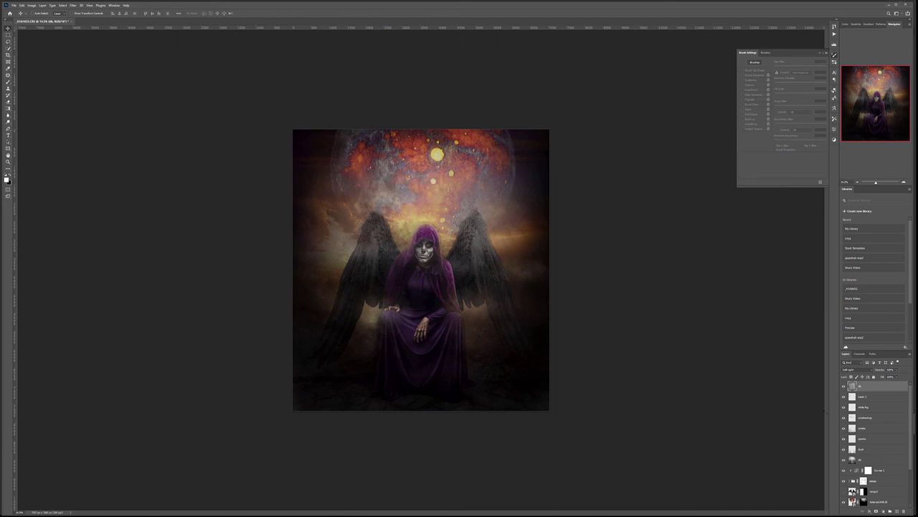
Show only the bottom Layer 0 and save the document with Maximize Compatibility enabled.
left_click_drag(909, 405, 916, 453)
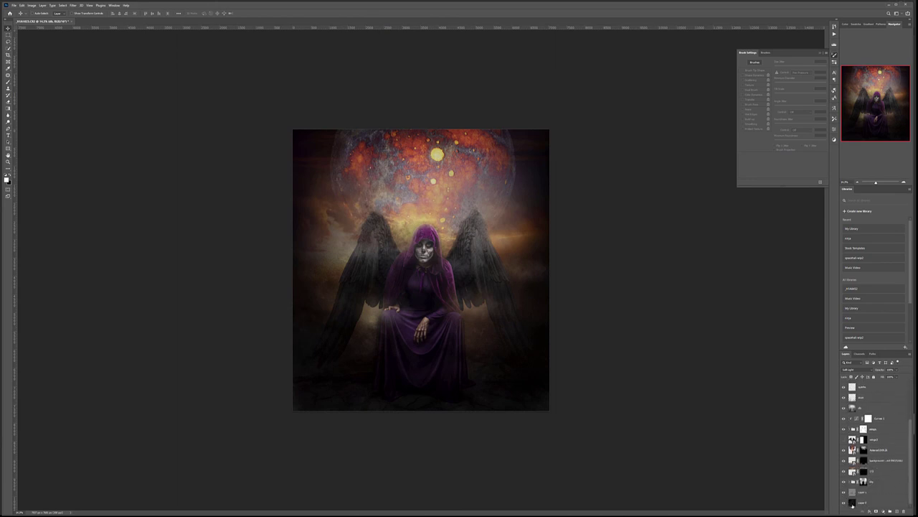
left_click(844, 502, "alt")
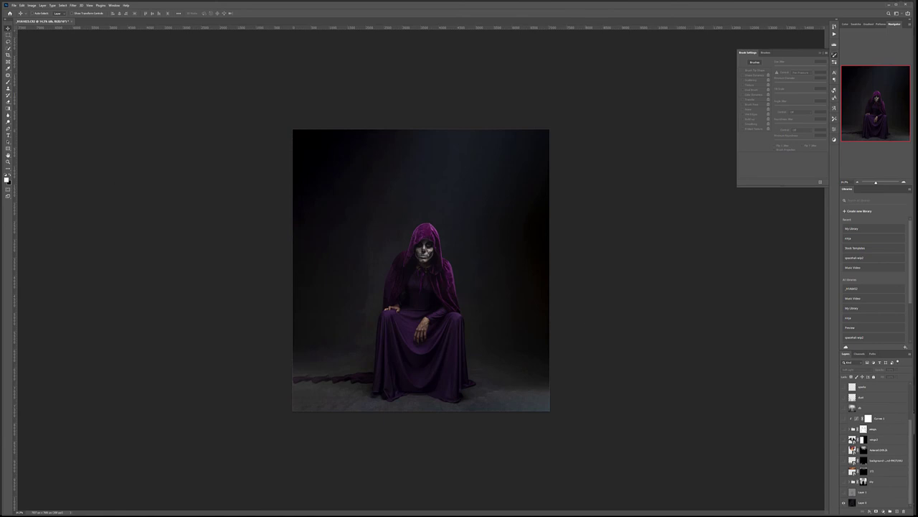
key("ctrl+s")
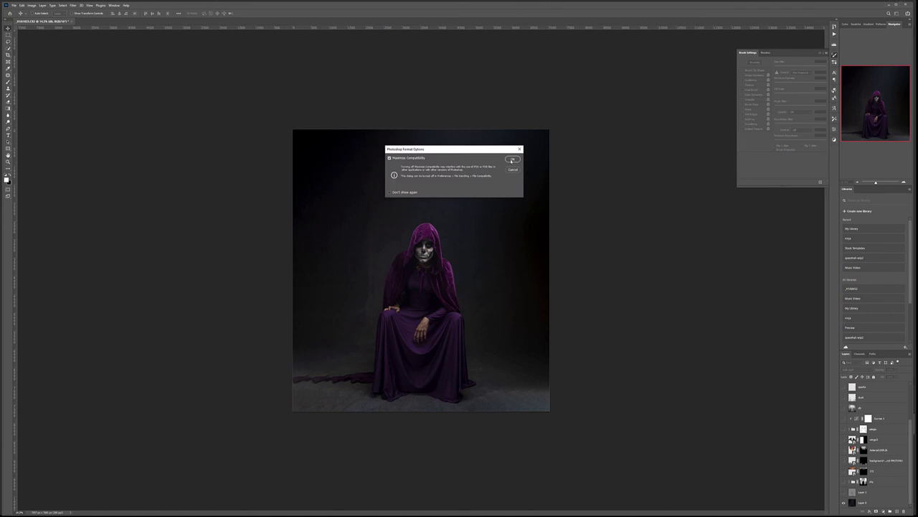
left_click(512, 159)
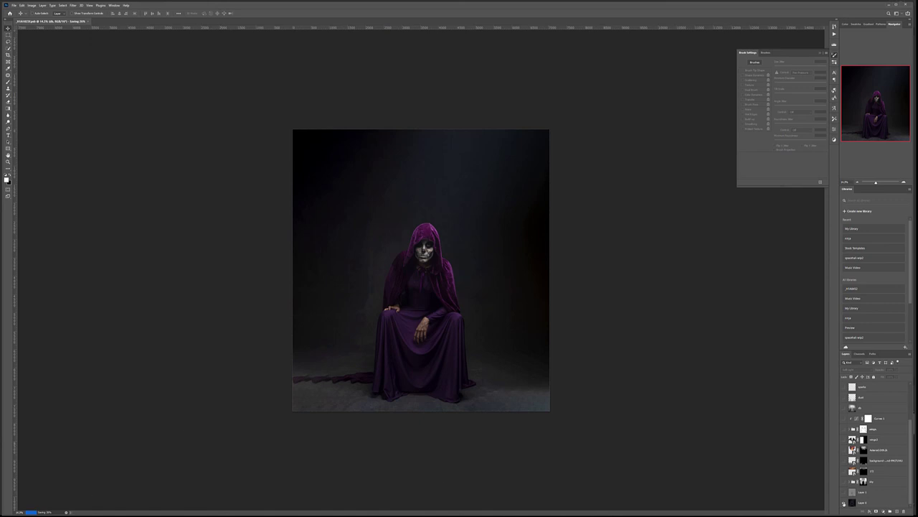
Restore the visibility of all the other layers and try to save the document again.
left_click(843, 503, "alt")
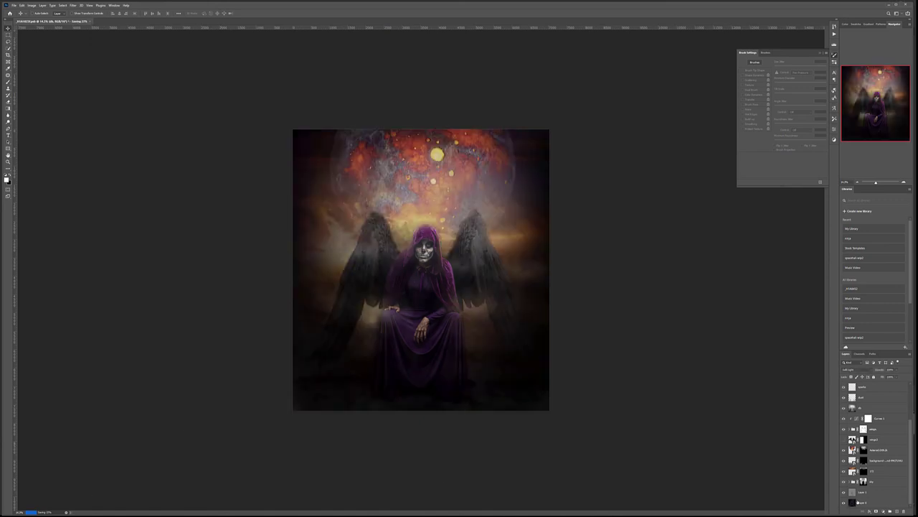
scroll(863, 482, "up", 3)
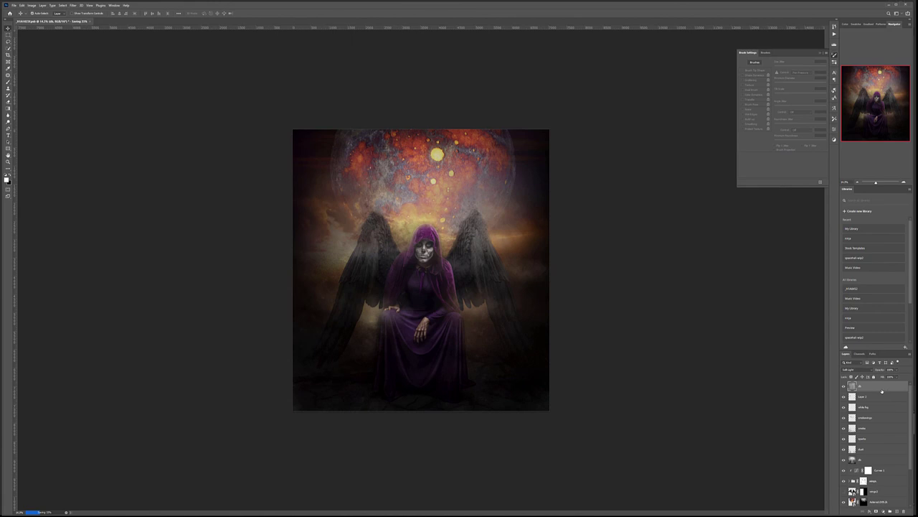
key("ctrl+s")
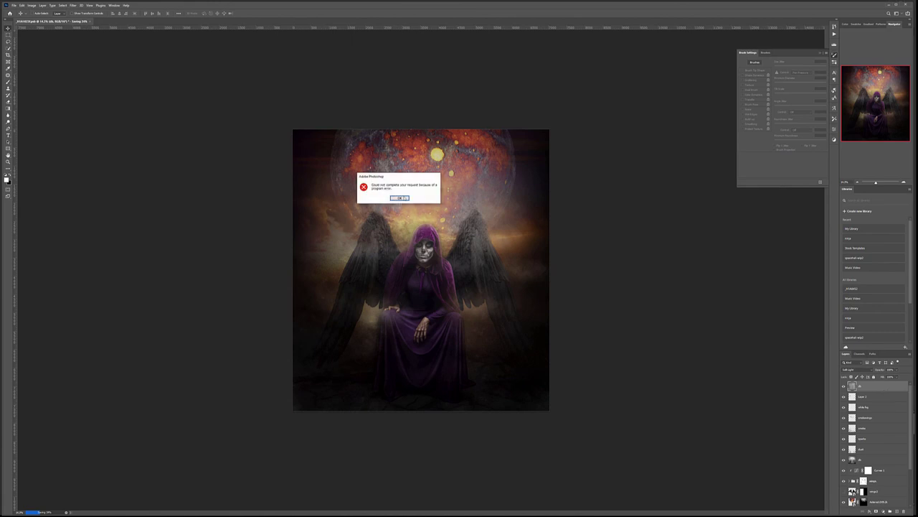
left_click(400, 198)
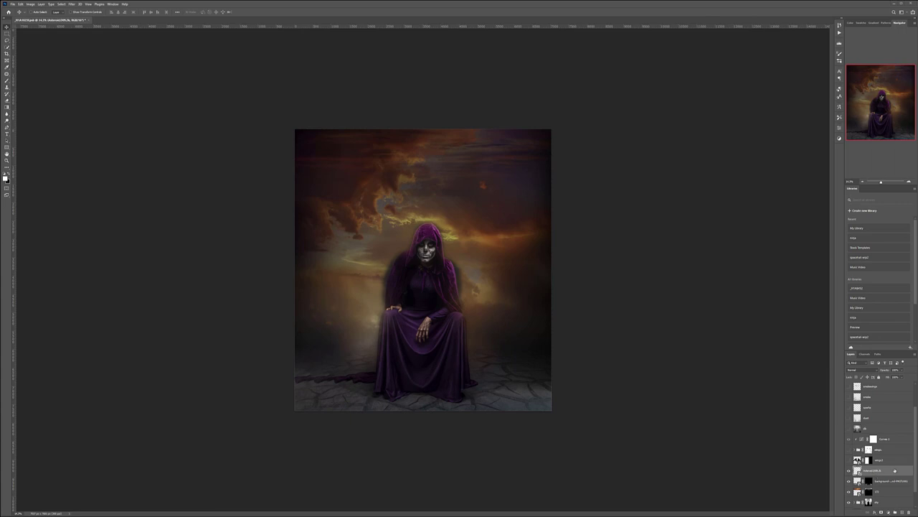
Show the wings group and the db, dust, sparks, smoke and smokewings layers above it.
left_click(849, 460)
left_click(849, 460)
left_click(849, 449)
left_click(850, 428)
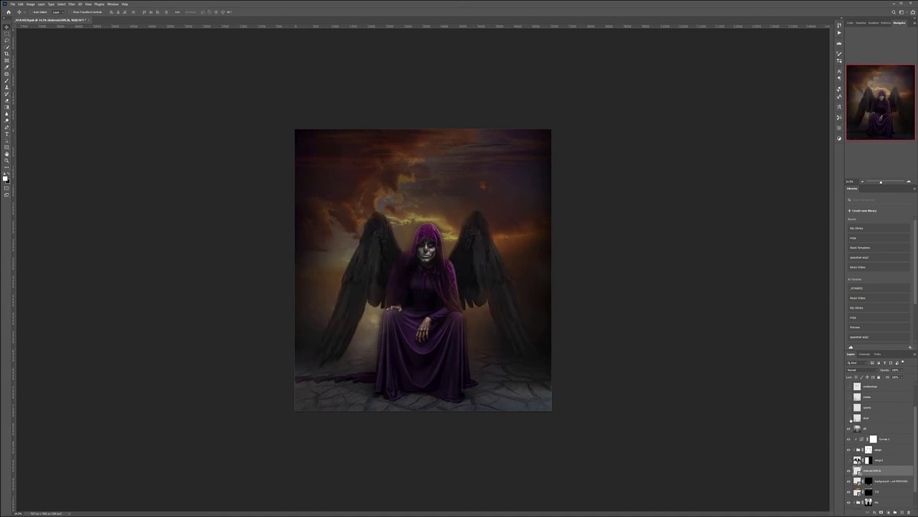
left_click(849, 417)
left_click(849, 396)
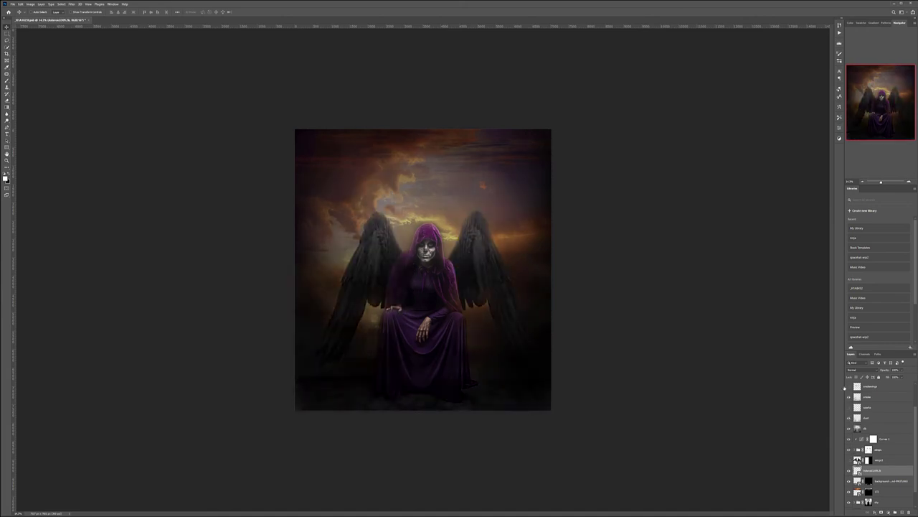
left_click(850, 386)
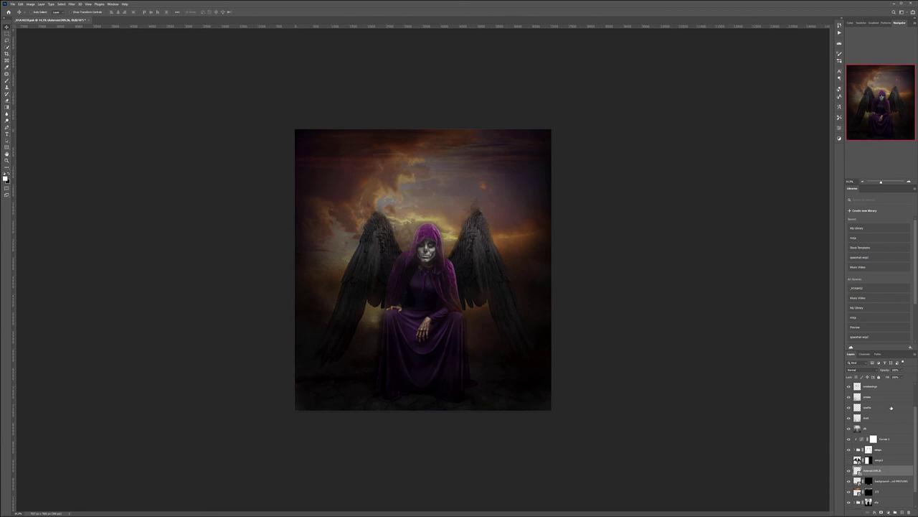
Show the remaining hidden layers above smokewings, including the top db layer.
scroll(895, 414, "down", 2)
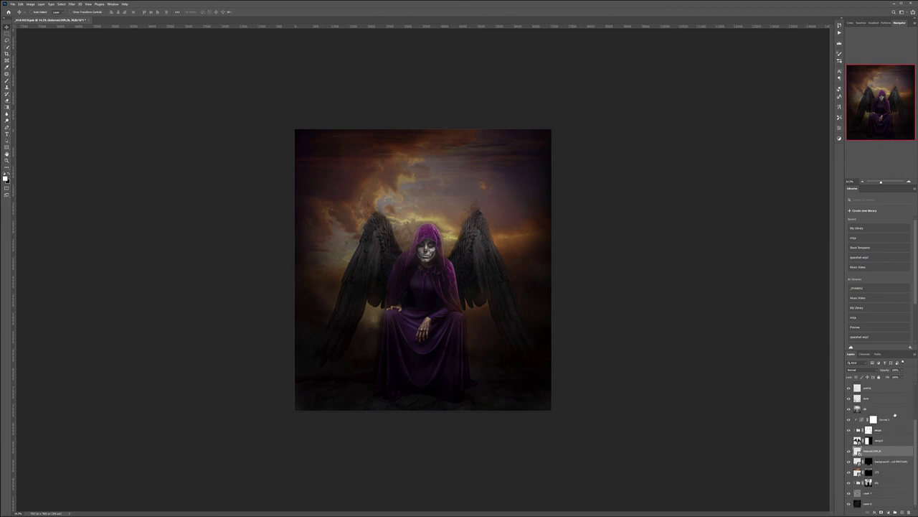
scroll(895, 414, "up", 5)
left_click(848, 408)
left_click(849, 397)
left_click(849, 387)
Stamp all visible layers into a new layer above the top db layer and delete that stamped layer.
left_click(882, 390)
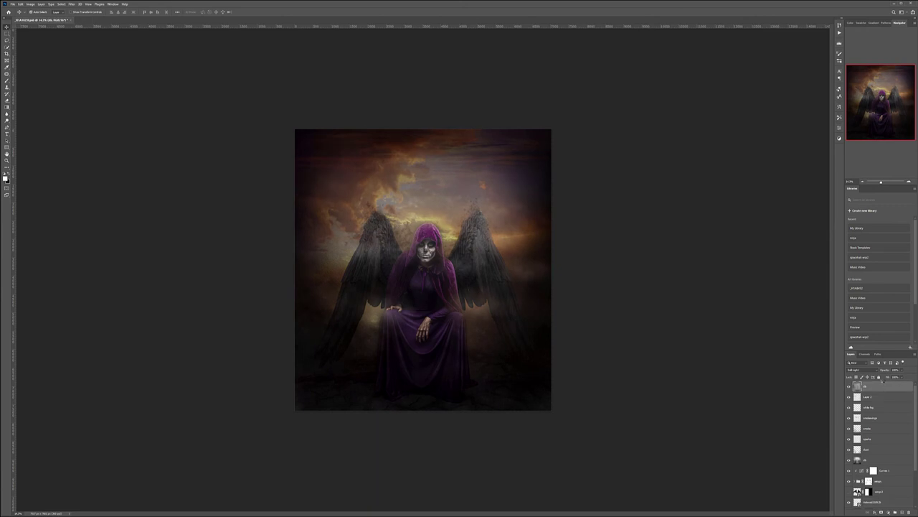
key("ctrl+shift+alt+e")
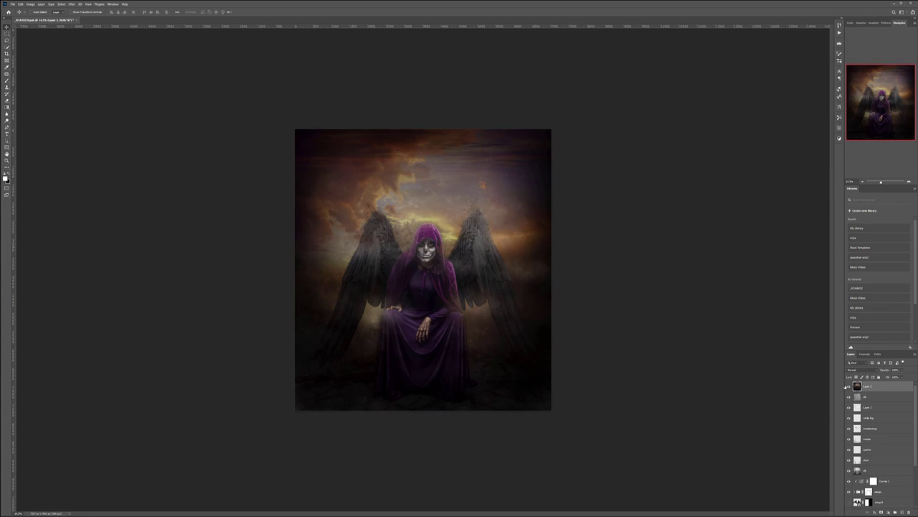
key("Delete")
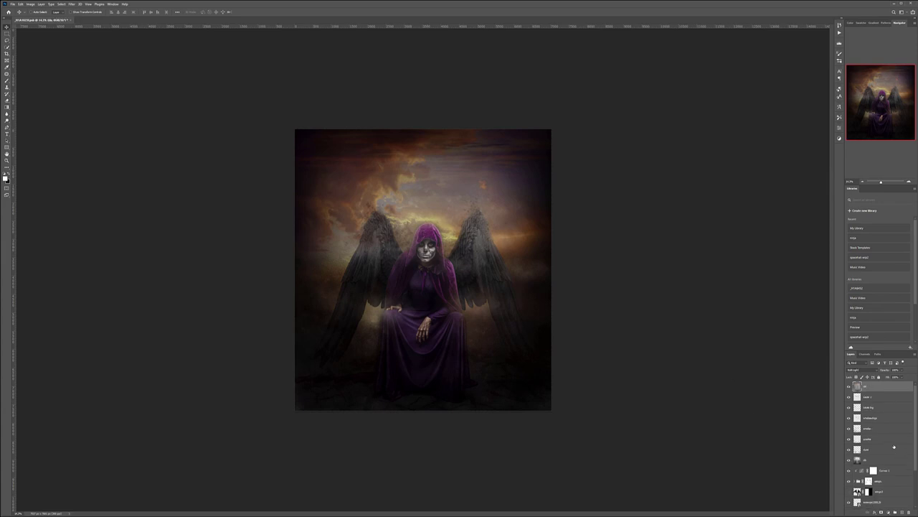
Undo the recent stamping and layer visibility changes until the asteroid layer with the fiery moon has its mask back.
scroll(886, 463, "down", 3)
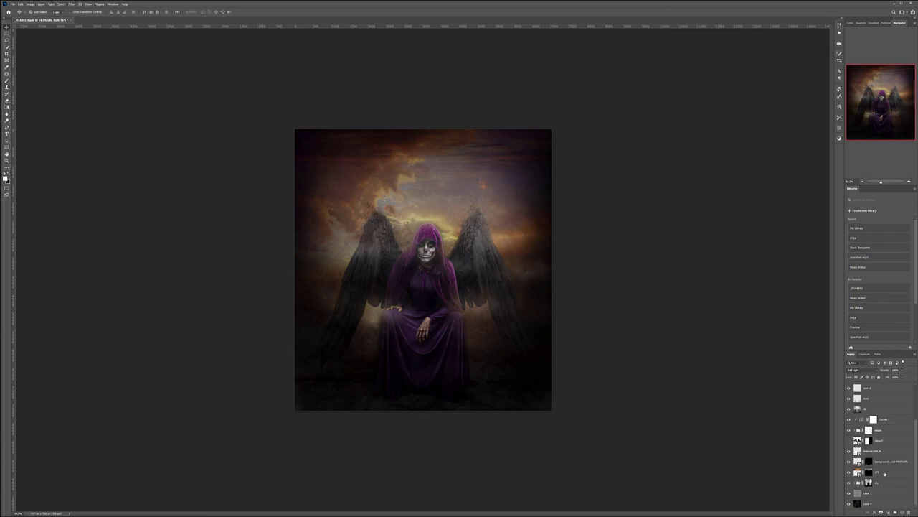
key("ctrl+z")
key("ctrl+z")
key("ctrl+z")
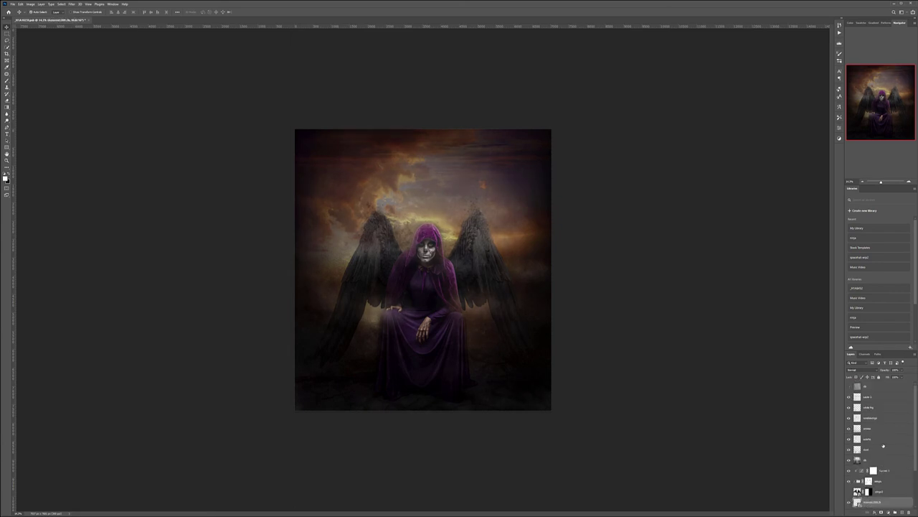
key("ctrl+z")
key("ctrl+z")
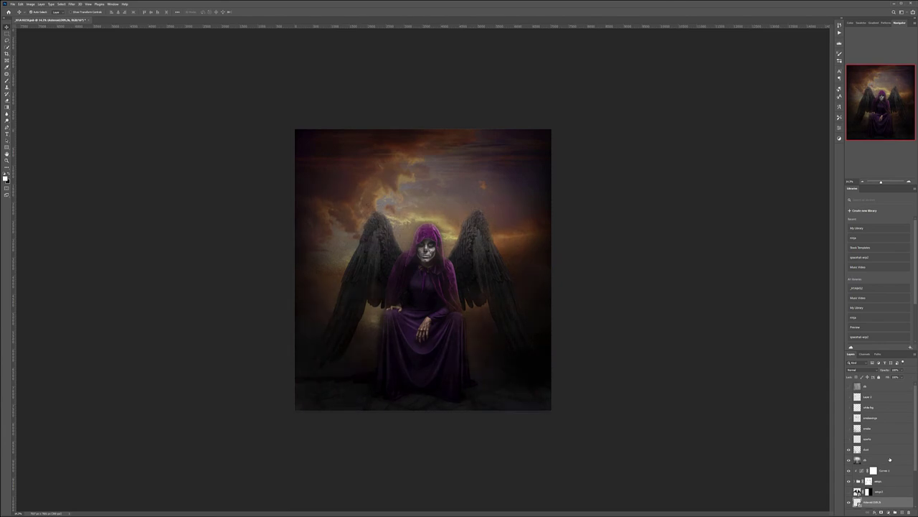
key("ctrl+z")
key("ctrl+z")
key("ctrl+z")
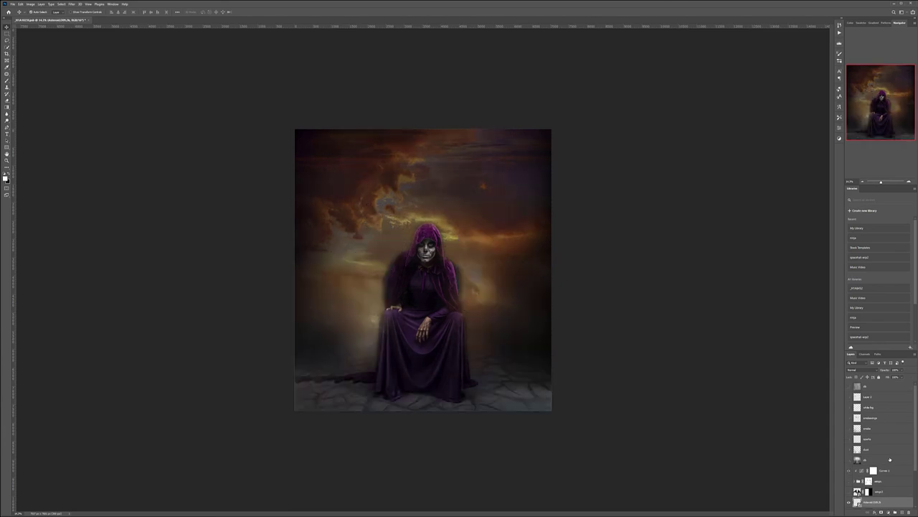
key("ctrl+z")
key("ctrl+z")
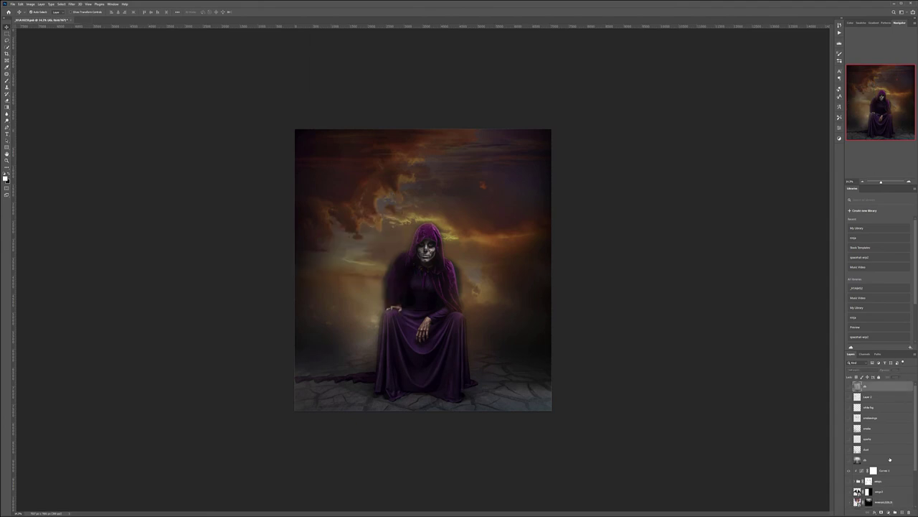
Show the masked asteroid layer with the fiery moon and the wings group.
left_click(894, 502)
scroll(890, 463, "down", 3)
left_click(850, 451)
left_click(850, 431)
scroll(856, 441, "up", 3)
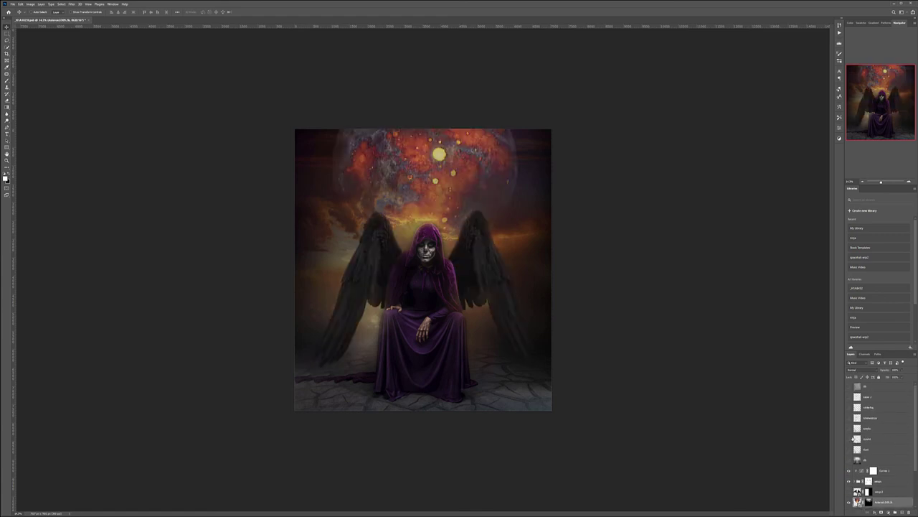
Show all hidden layers from dust up to the top db layer and select the top db layer.
left_click(850, 450)
left_click(849, 439)
left_click(850, 428)
left_click(849, 419)
left_click(849, 408)
left_click(850, 396)
left_click(849, 386)
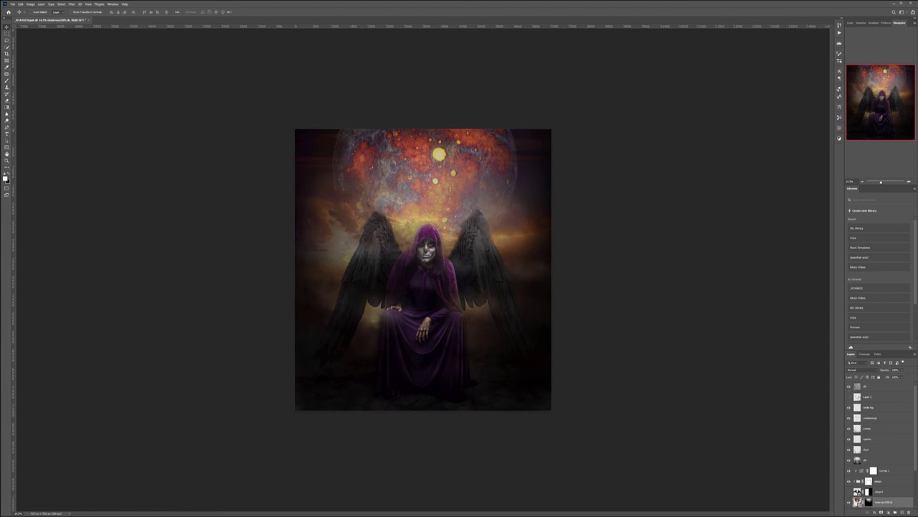
left_click(889, 388)
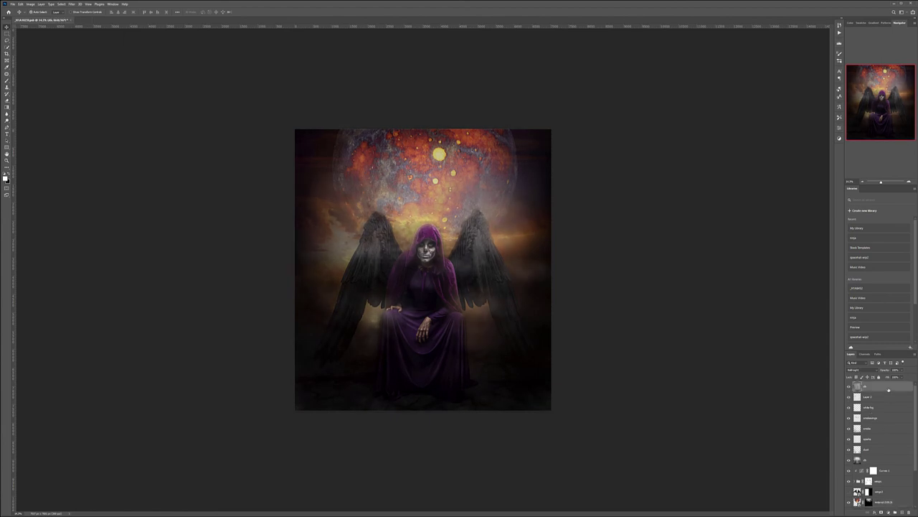
left_click(460, 186)
Rasterize the masked asteroid smart object layer.
scroll(900, 466, "down", 3)
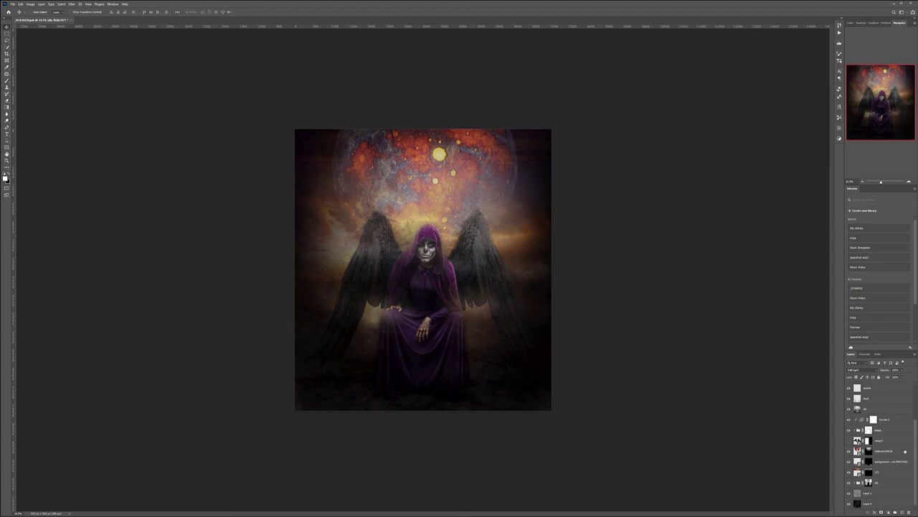
left_click(906, 453)
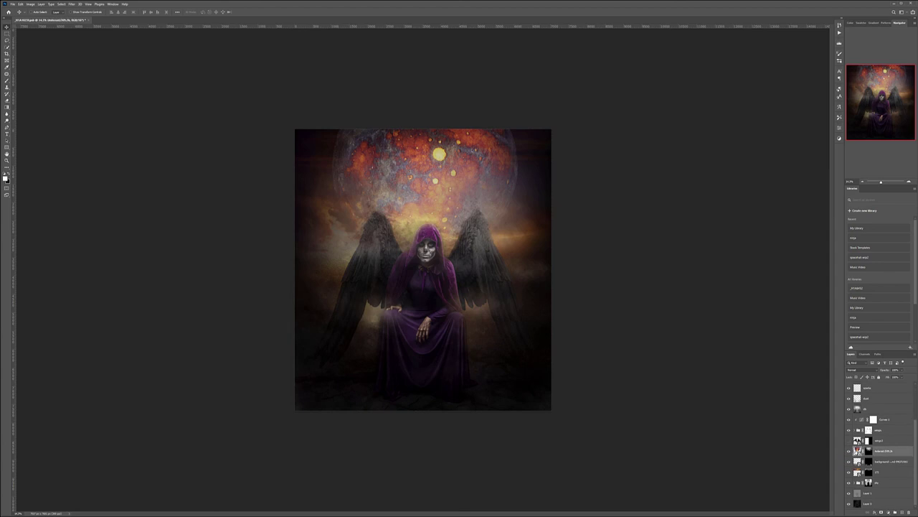
right_click(858, 450)
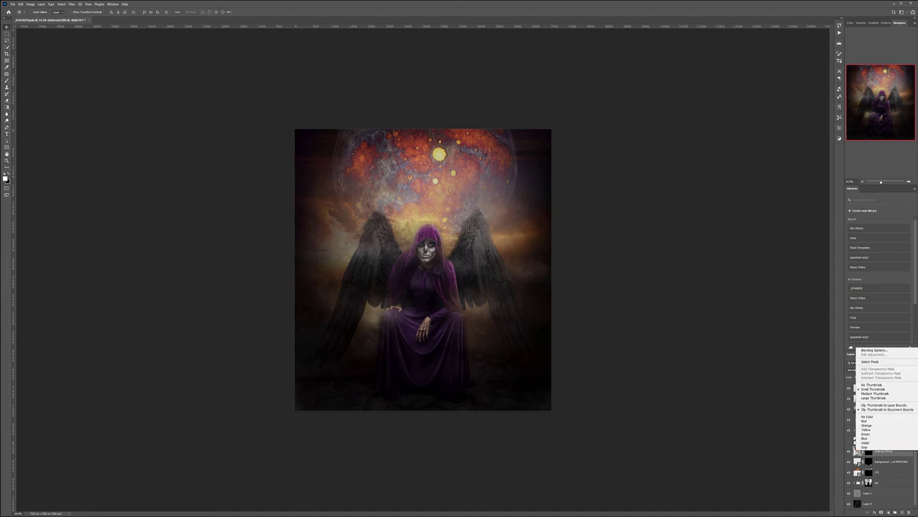
left_click(904, 454)
right_click(877, 452)
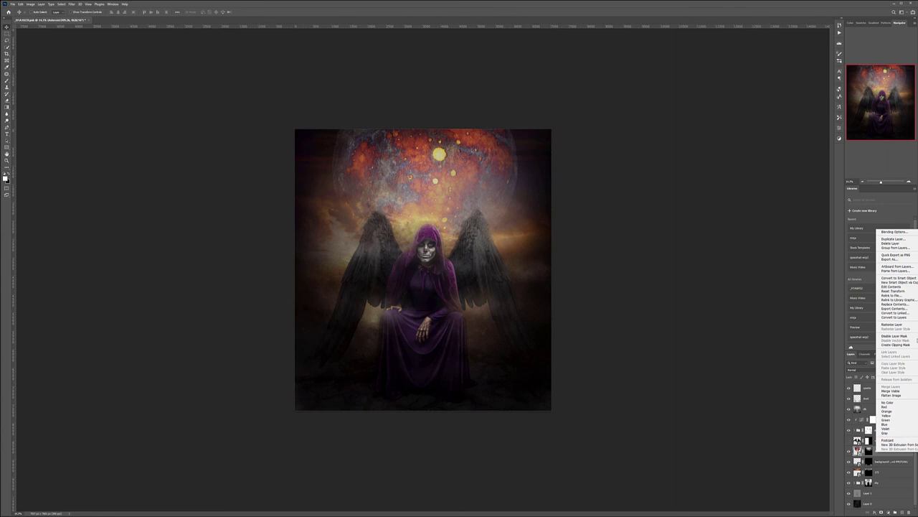
left_click(907, 324)
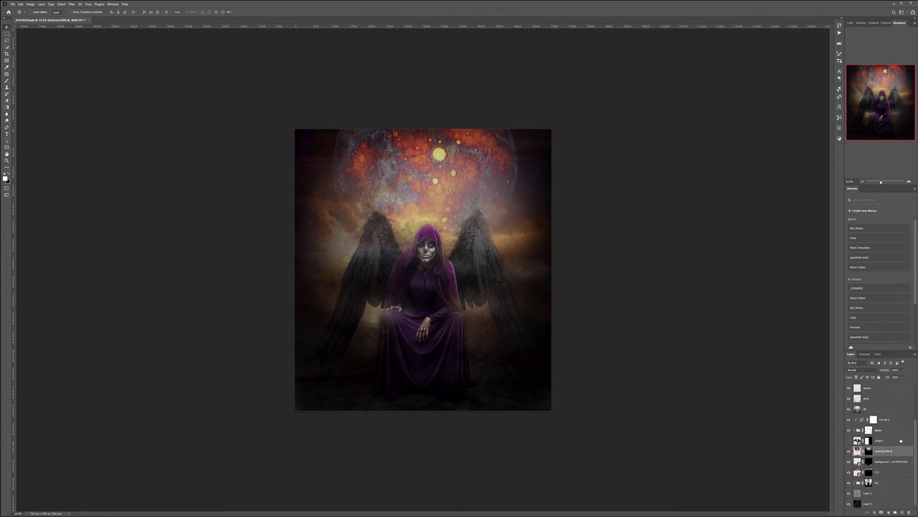
Try to stamp all visible layers into a new layer above the top db layer.
left_click_drag(915, 445, 913, 376)
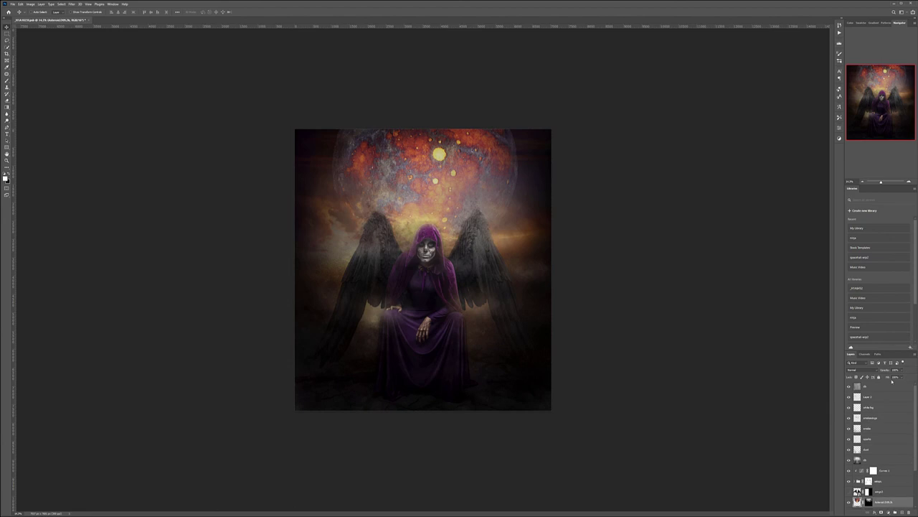
left_click(882, 387)
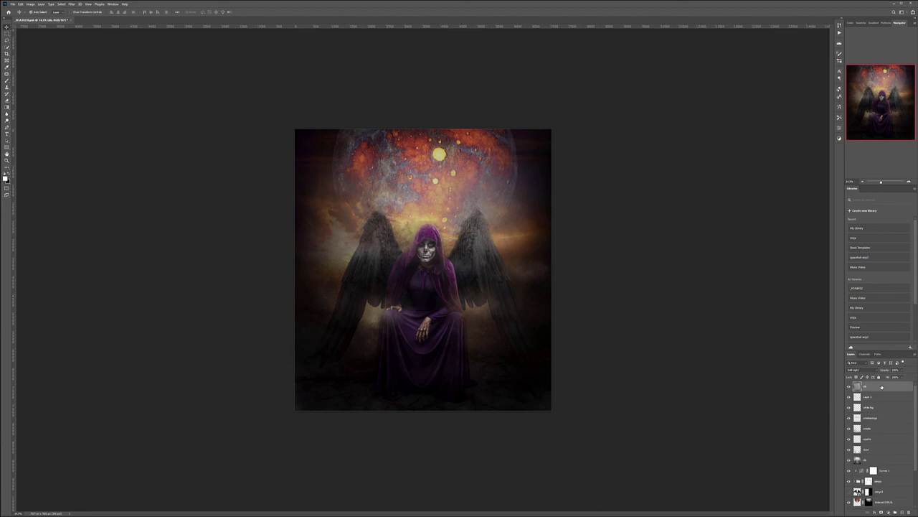
key("ctrl+alt+shift+e")
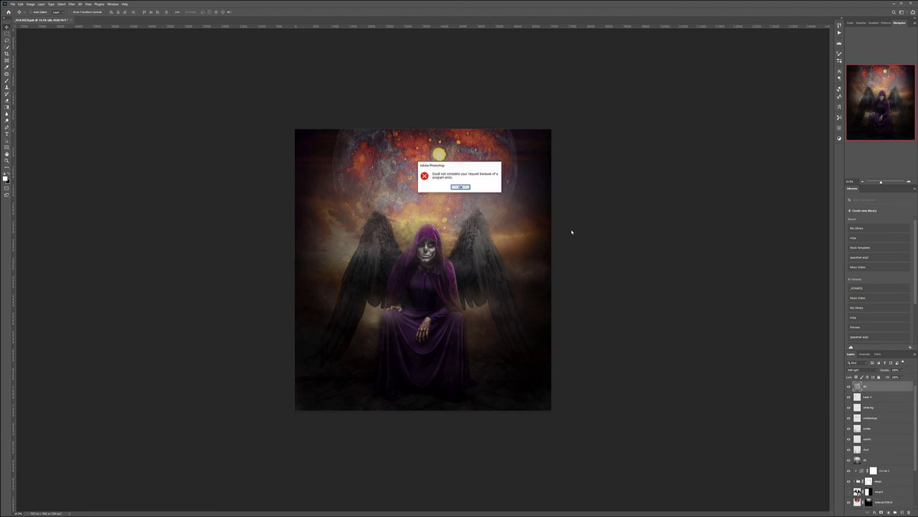
left_click(461, 187)
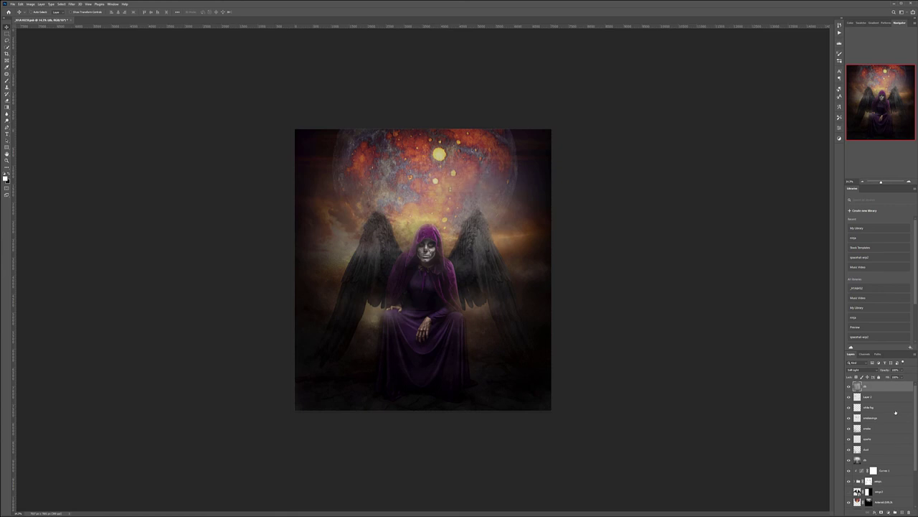
Hide the asteroid layer and stamp all visible layers into a new layer at the top of the stack.
scroll(896, 412, "down", 3)
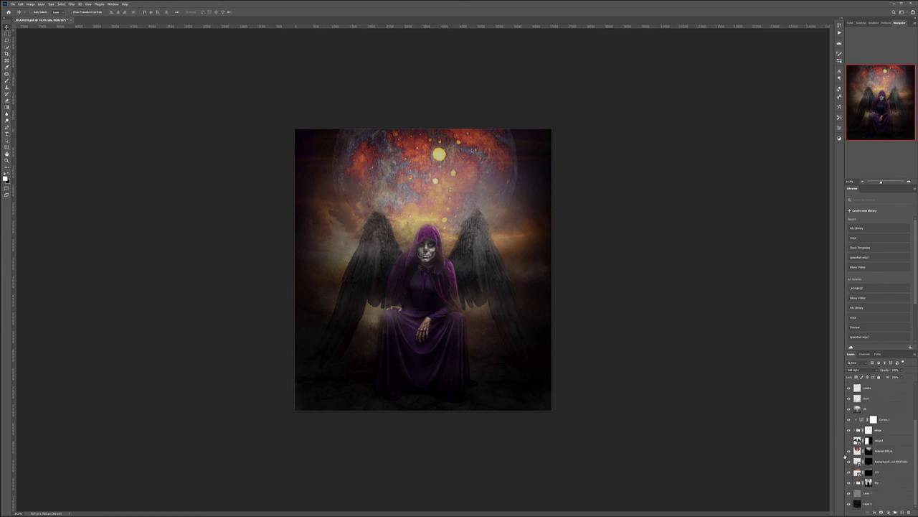
left_click(848, 450)
scroll(902, 448, "up", 3)
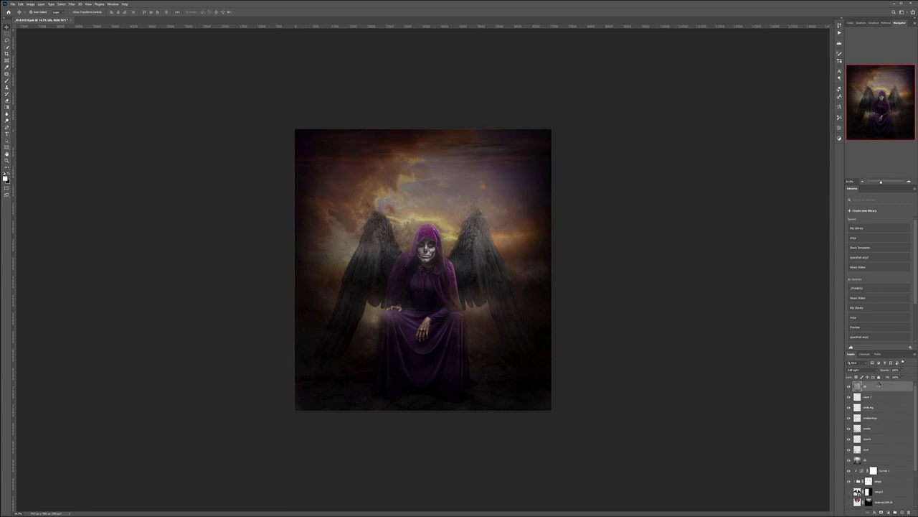
key("ctrl+shift+alt+e")
Hide the stamped layer, select the top db layer and show the asteroid layer again.
left_click(848, 386)
left_click(883, 396)
scroll(882, 413, "down", 3)
left_click(849, 451)
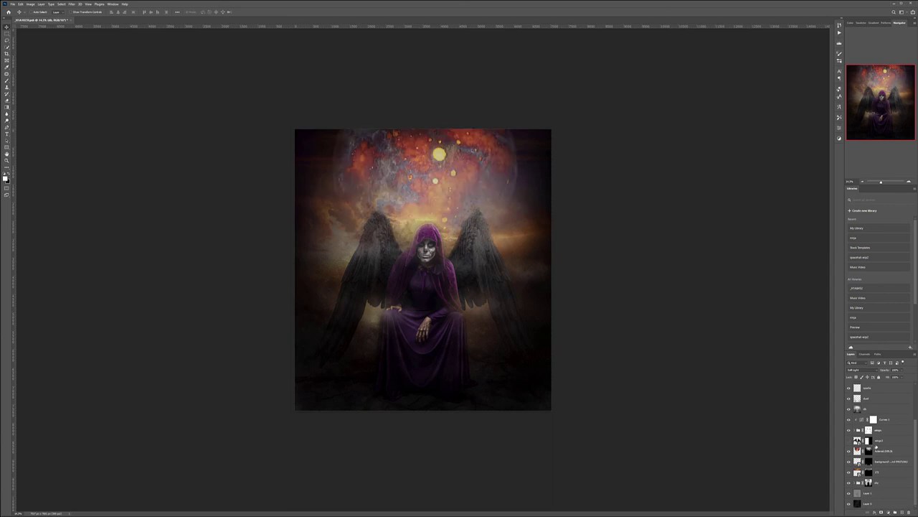
Try again to stamp all visible layers into a new layer above the top db layer.
scroll(877, 445, "up", 3)
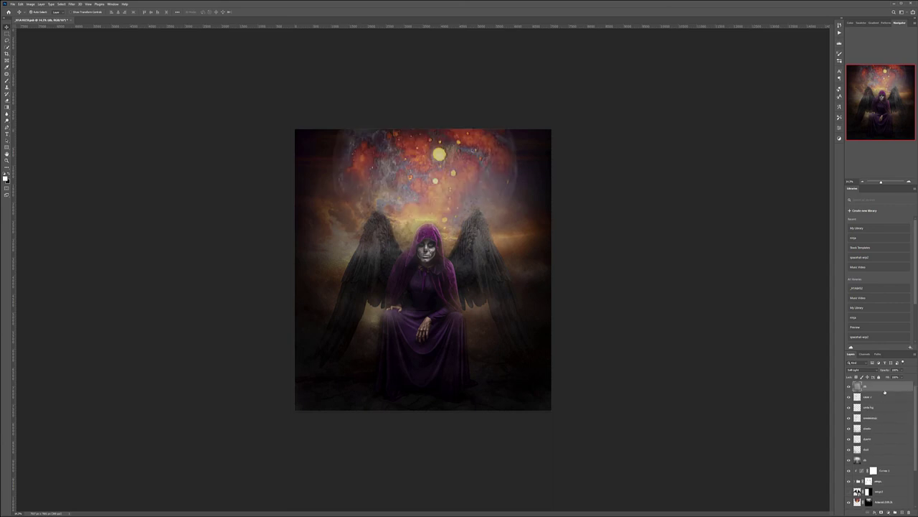
key("ctrl+shift+alt+e")
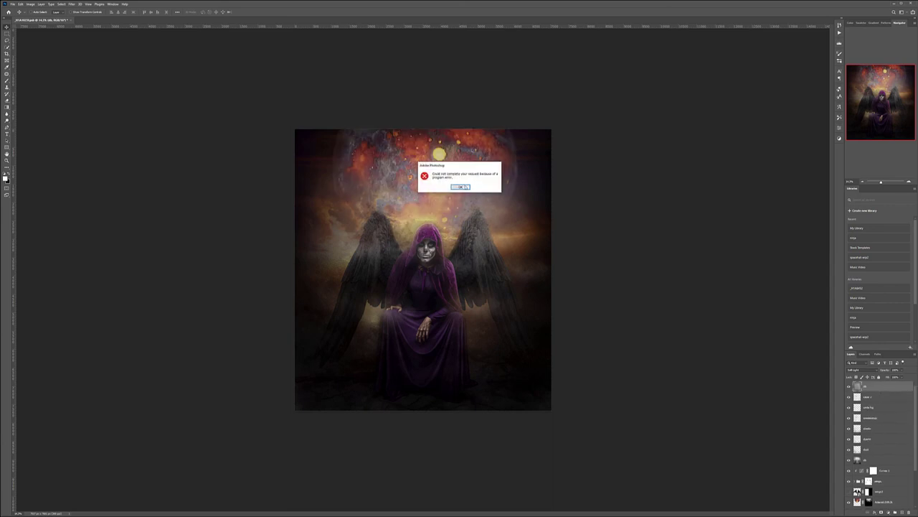
left_click(463, 186)
Apply the asteroid layer's mask permanently to its pixels.
scroll(906, 452, "down", 3)
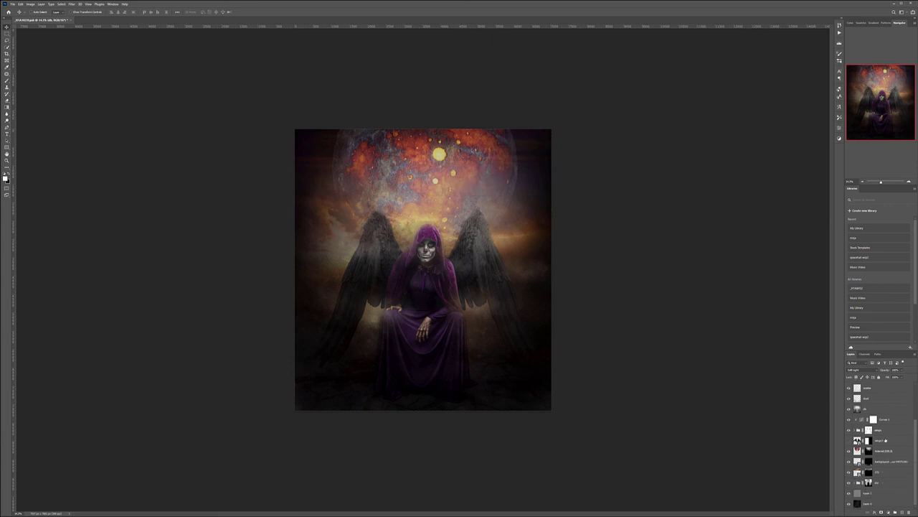
right_click(869, 450)
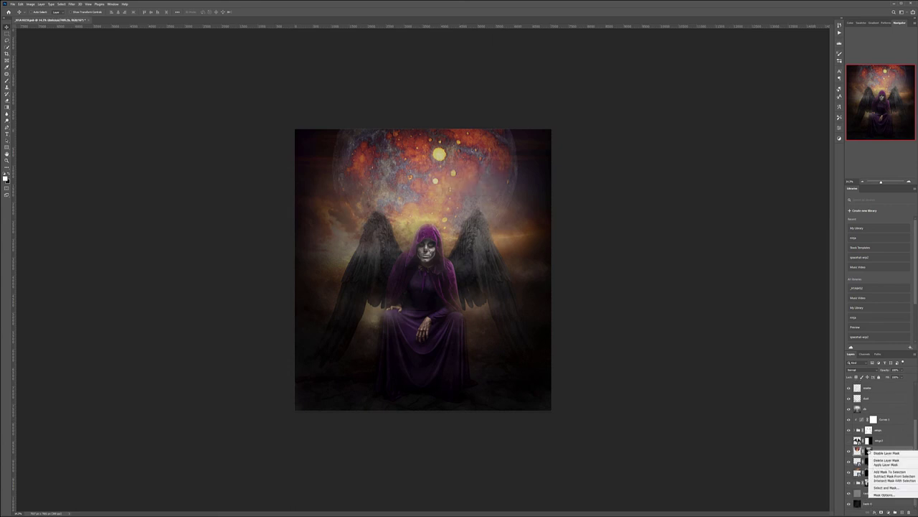
left_click(895, 466)
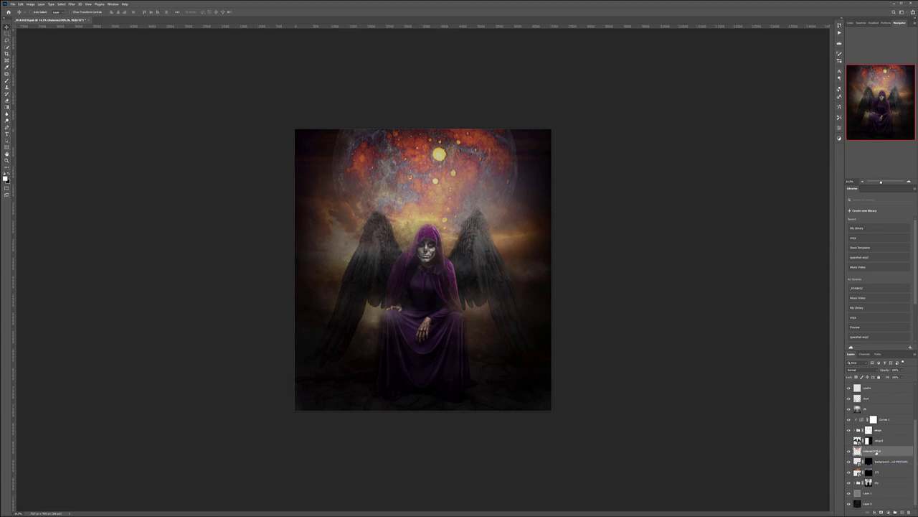
Select the top db layer and try to stamp all visible layers into a new layer above it.
scroll(900, 447, "up", 3)
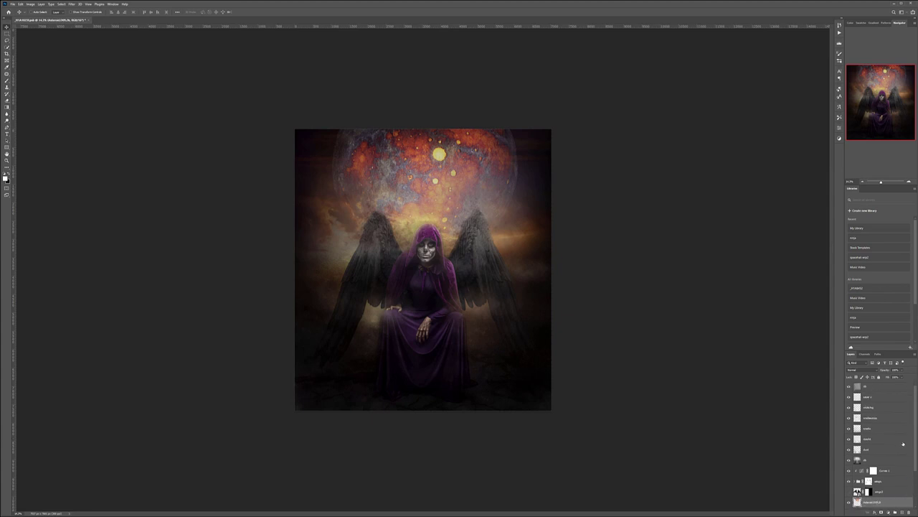
left_click(893, 388)
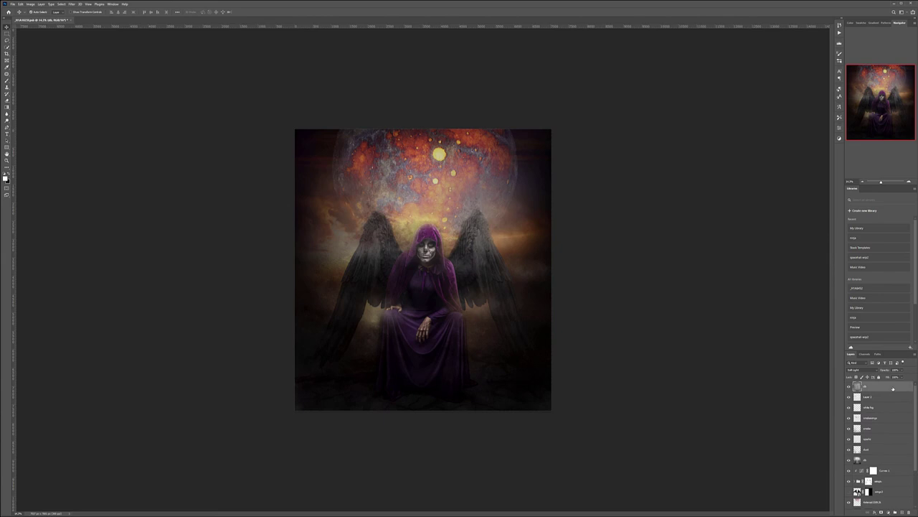
key("ctrl+alt+shift+e")
left_click(461, 187)
scroll(895, 445, "down", 3)
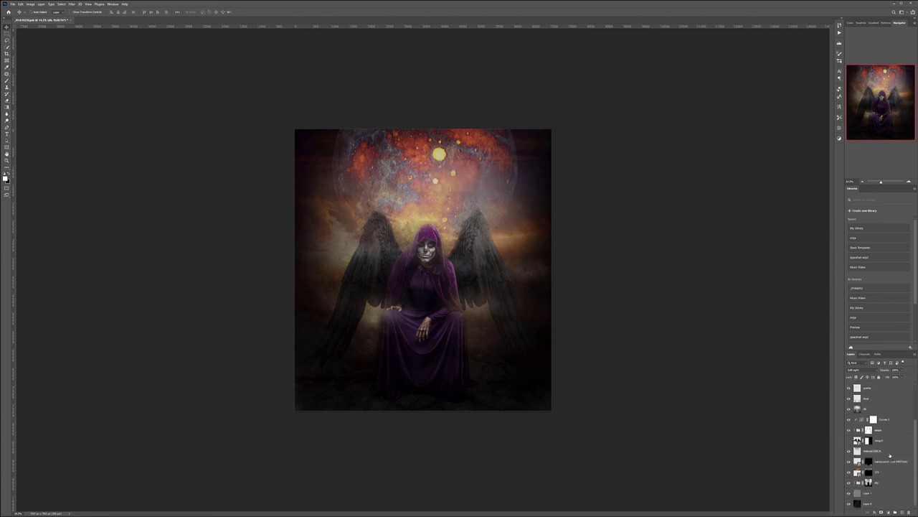
Hide the masked asteroid layer and select the cracked-ground background layer directly beneath it.
left_click(912, 450)
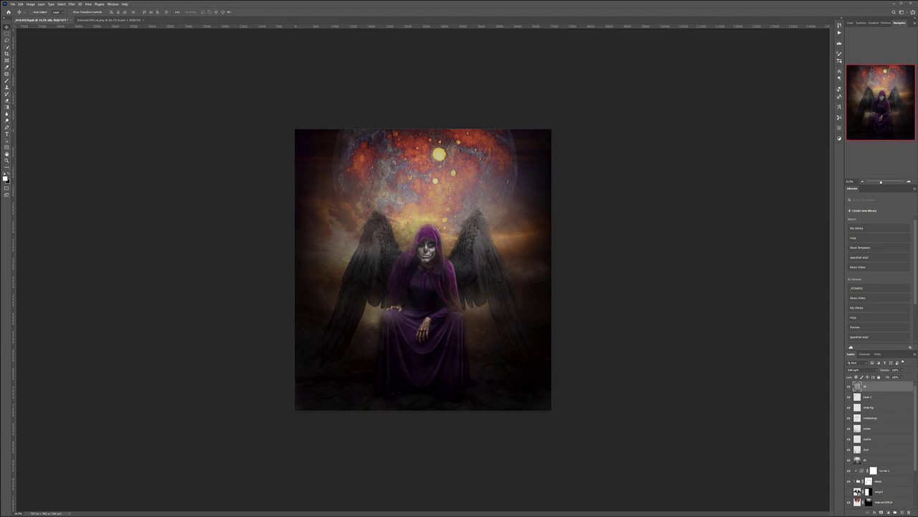
scroll(881, 445, "down", 3)
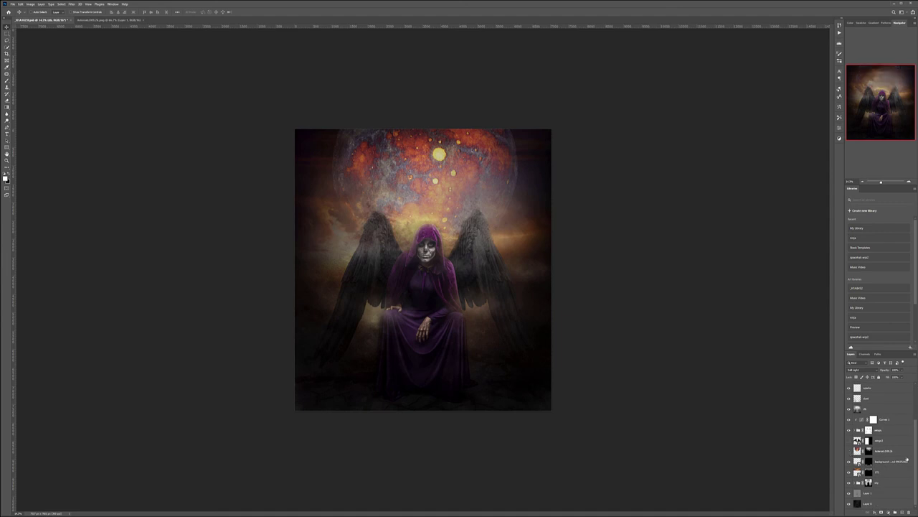
left_click(876, 460)
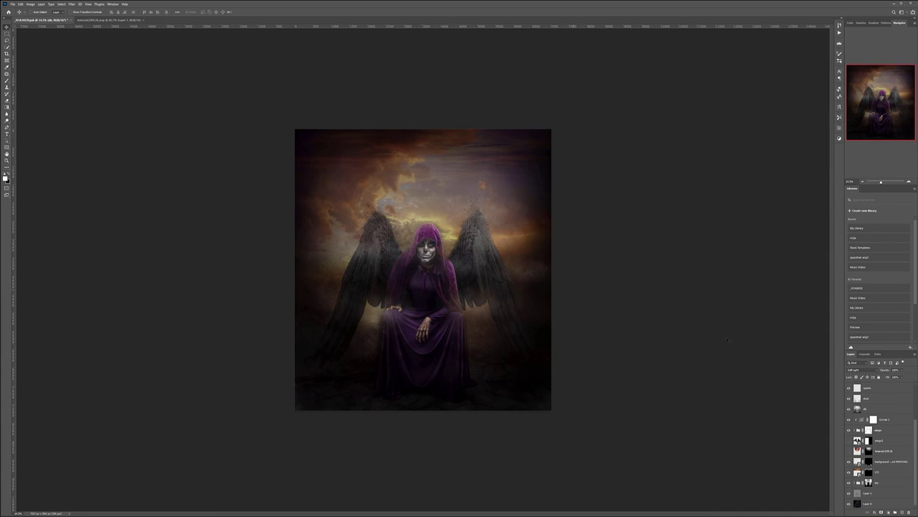
left_click(897, 462)
Copy the asteroid from its open PNG document into the composite, accept the color profile conversion and place it over the figure's hood.
left_click(155, 24)
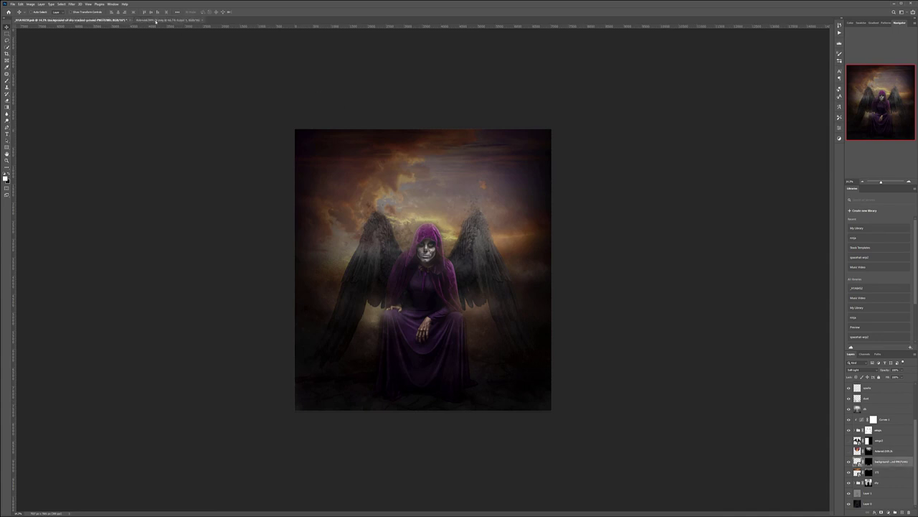
left_click_drag(395, 220, 430, 229)
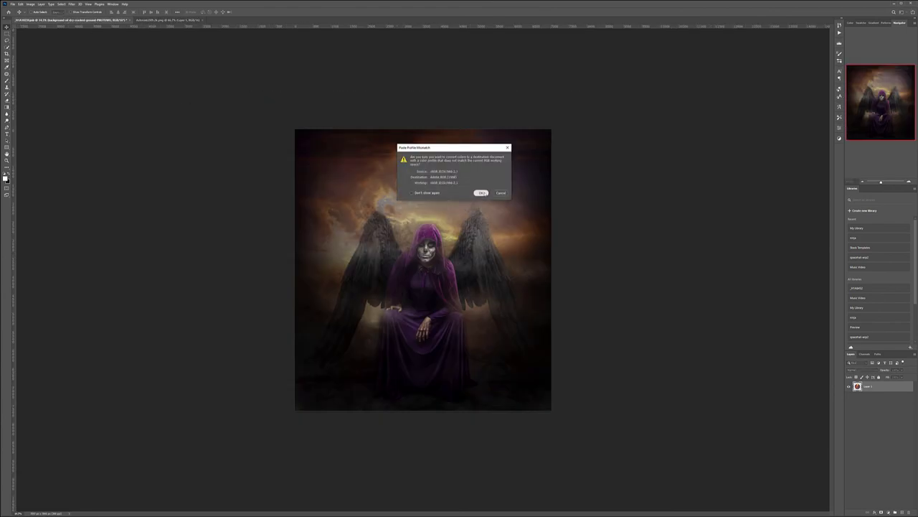
left_click(481, 193)
left_click_drag(405, 258, 429, 211)
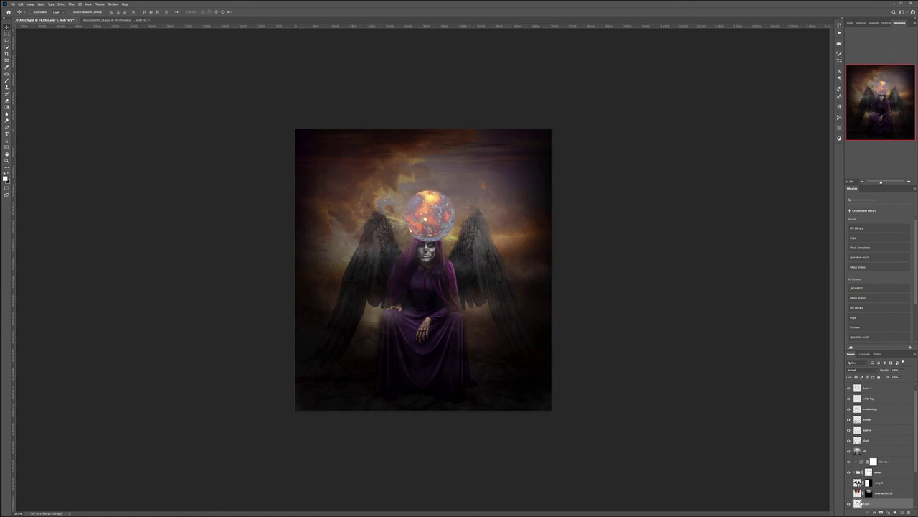
Show the old asteroid layer as a guide and enlarge and position the new asteroid to match it behind the figure.
left_click(850, 493)
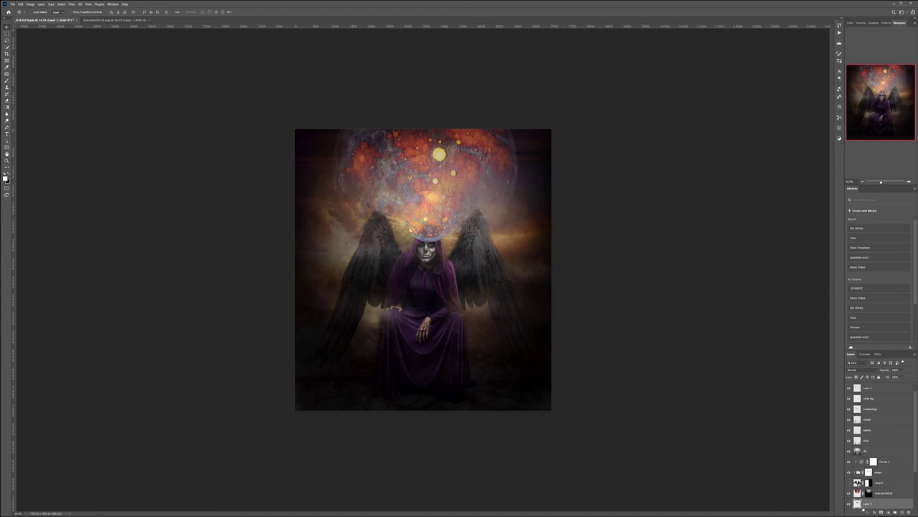
key("ctrl+t")
left_click_drag(398, 183, 250, 41)
left_click_drag(362, 189, 435, 205)
left_click_drag(551, 59, 330, 267)
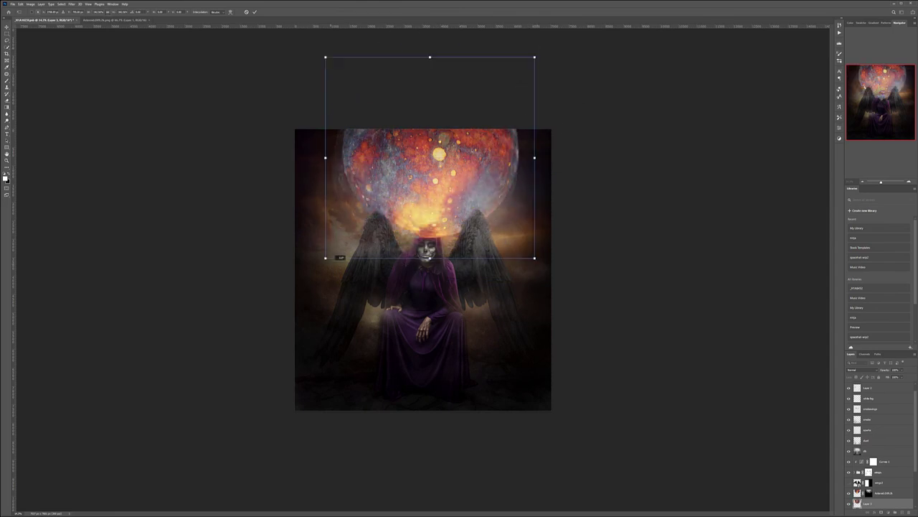
left_click_drag(464, 161, 473, 147)
left_click_drag(321, 272, 316, 278)
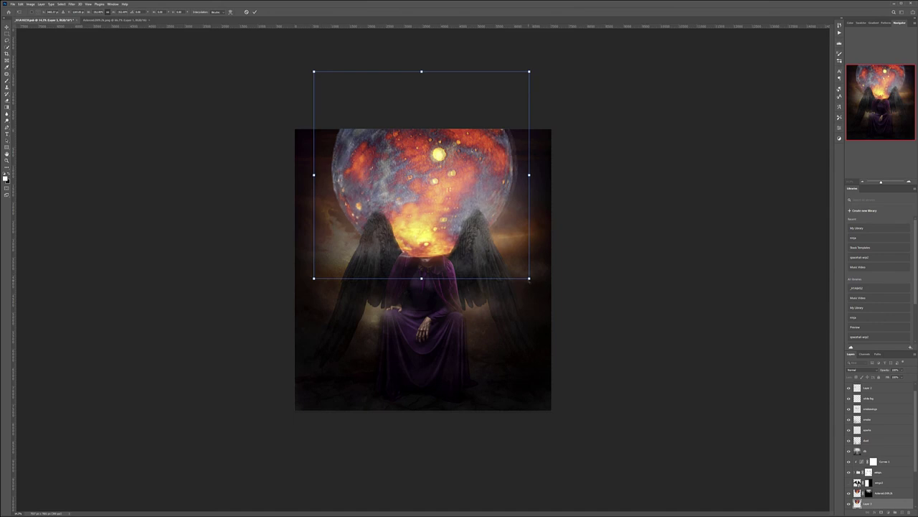
left_click_drag(530, 278, 545, 275)
key("Return")
left_click_drag(472, 186, 474, 201)
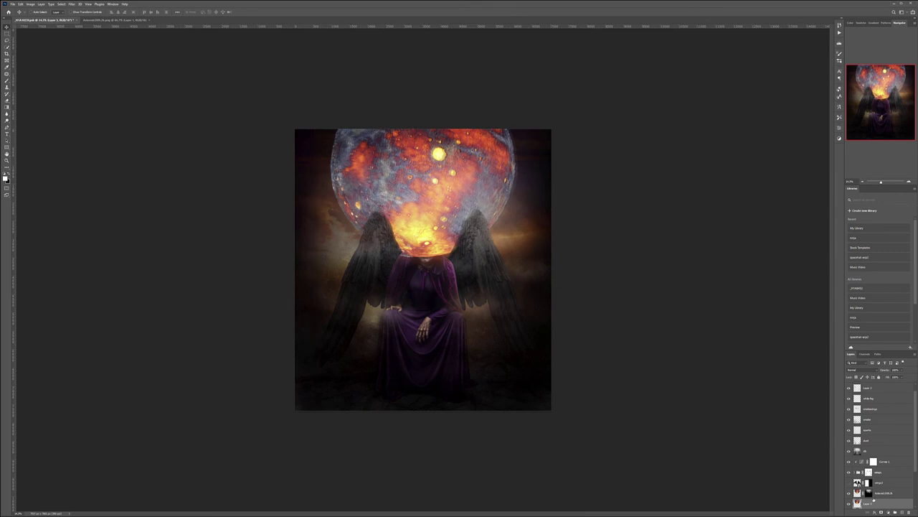
Move the mask from the old asteroid layer to the new one and delete the old layer.
left_click_drag(869, 493, 871, 502)
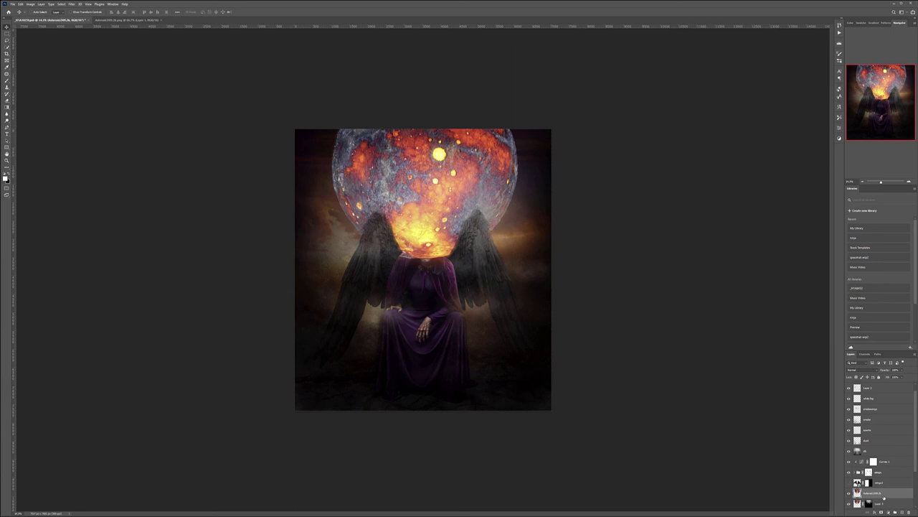
key("Delete")
Select the top db layer and stamp all visible layers into a new layer above it.
scroll(915, 458, "up", 1)
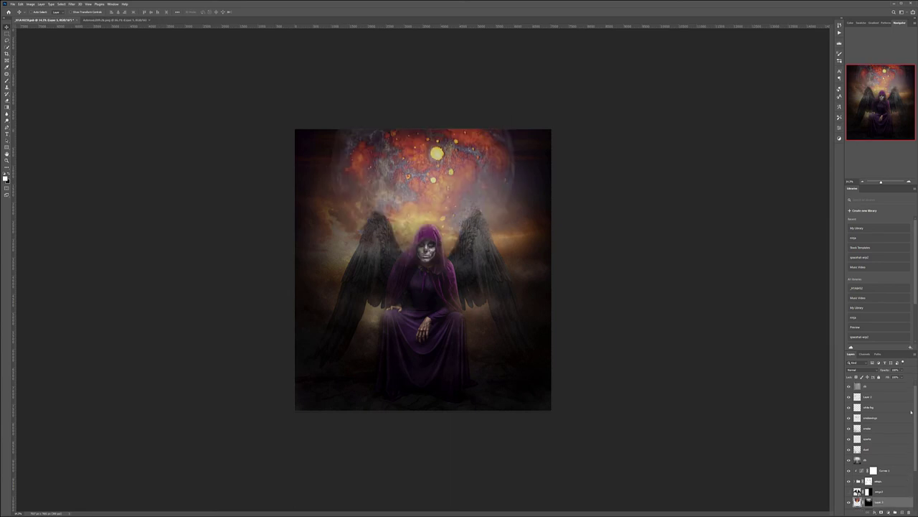
left_click(881, 388)
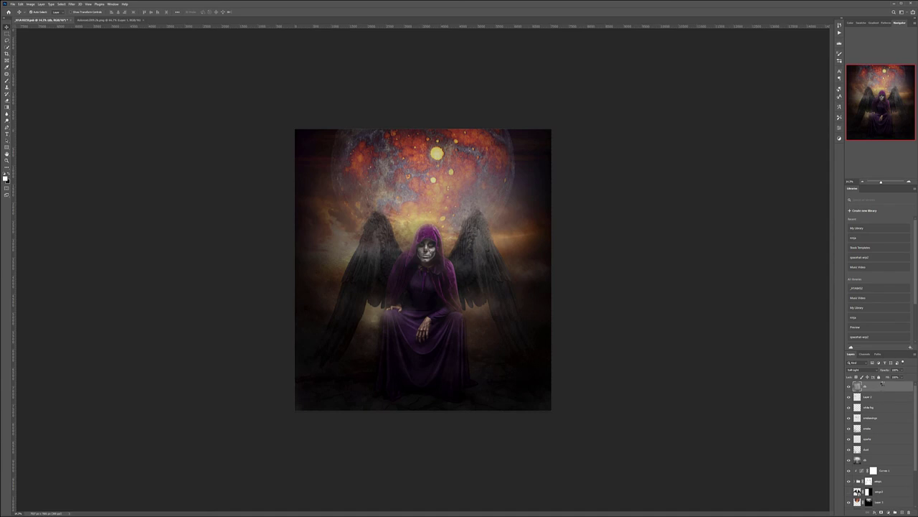
key("ctrl+shift+alt+e")
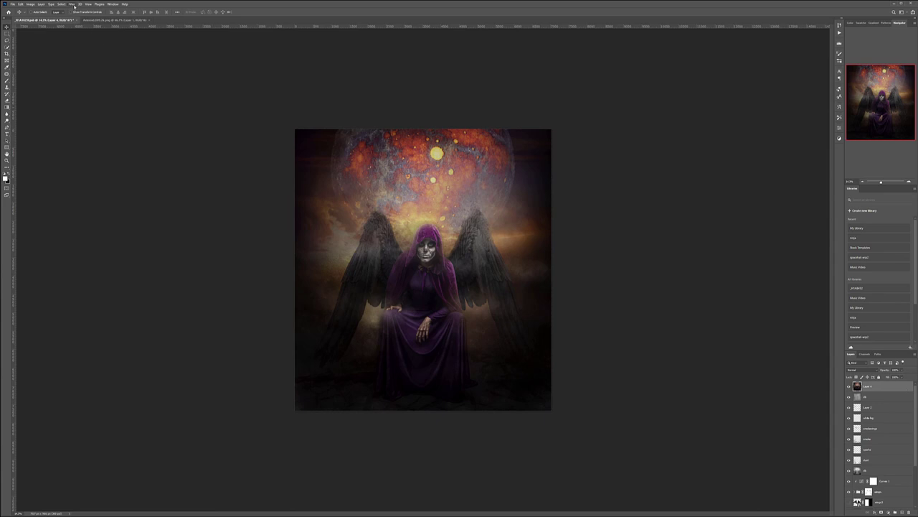
Convert the stamped layer with a Black & White adjustment, raising the reds, yellows, blues and magentas.
left_click(30, 4)
mouse_move(47, 17)
left_click(95, 54)
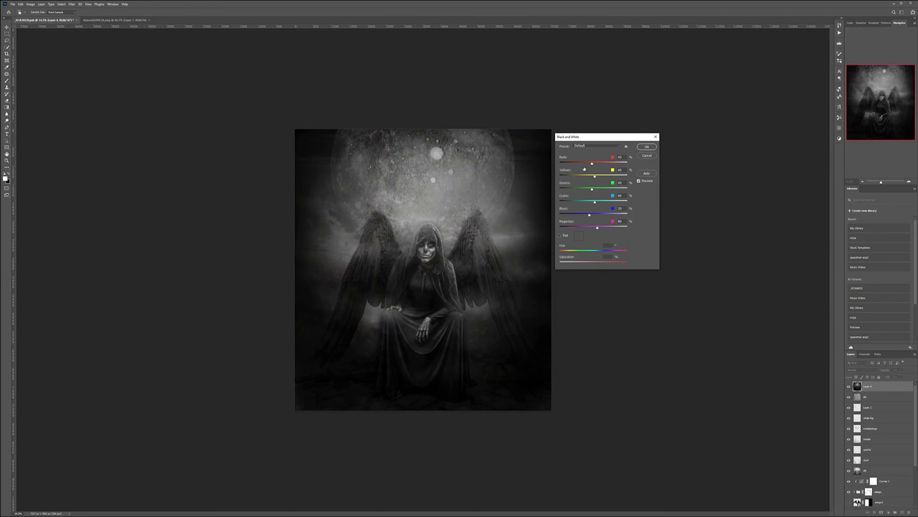
left_click_drag(597, 165, 597, 163)
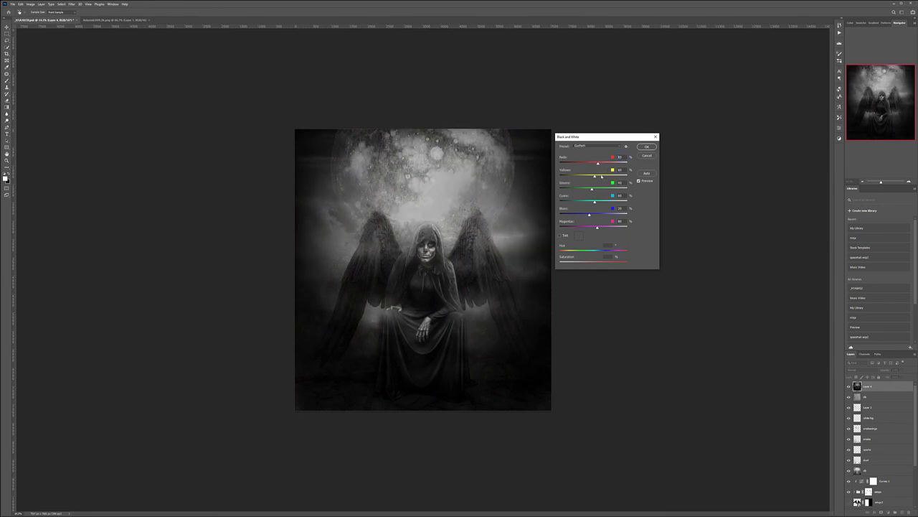
left_click(602, 176)
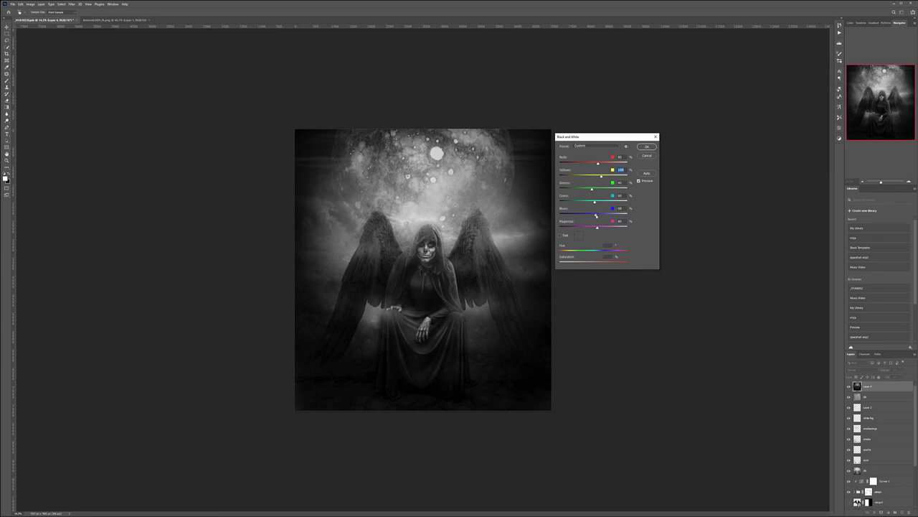
mouse_move(597, 228)
left_mouse_down()
mouse_move(619, 230)
mouse_move(601, 228)
left_mouse_up()
left_click(647, 146)
Undo and redo the black-and-white conversion to compare the image before and after.
key("ctrl+z")
key("ctrl+z")
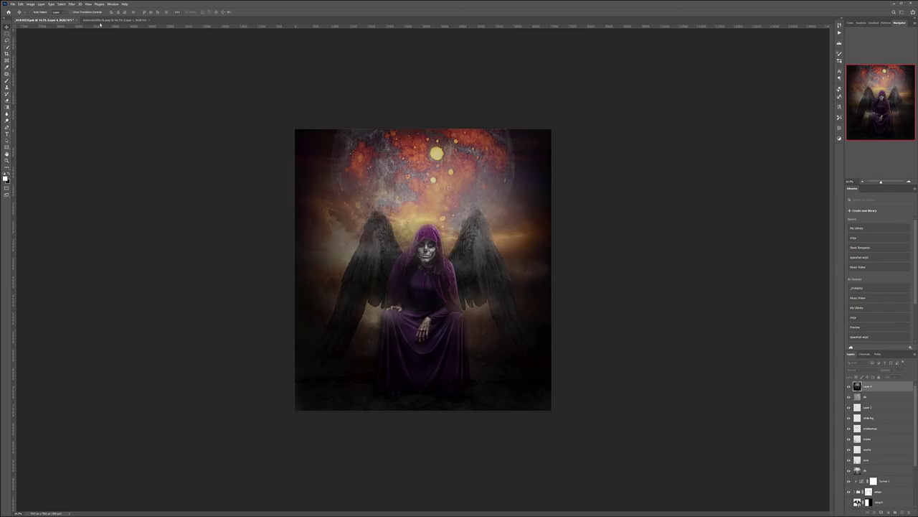
key("ctrl+shift+z")
key("ctrl+shift+z")
Start a Shadows/Highlights adjustment on the stamped layer with the shadow and highlight amounts at 100%.
left_click(31, 4)
mouse_move(34, 17)
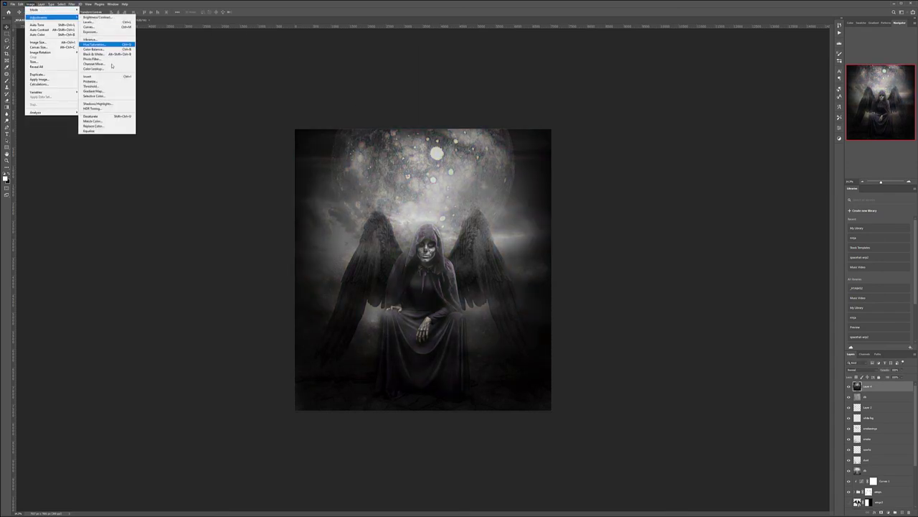
left_click(99, 104)
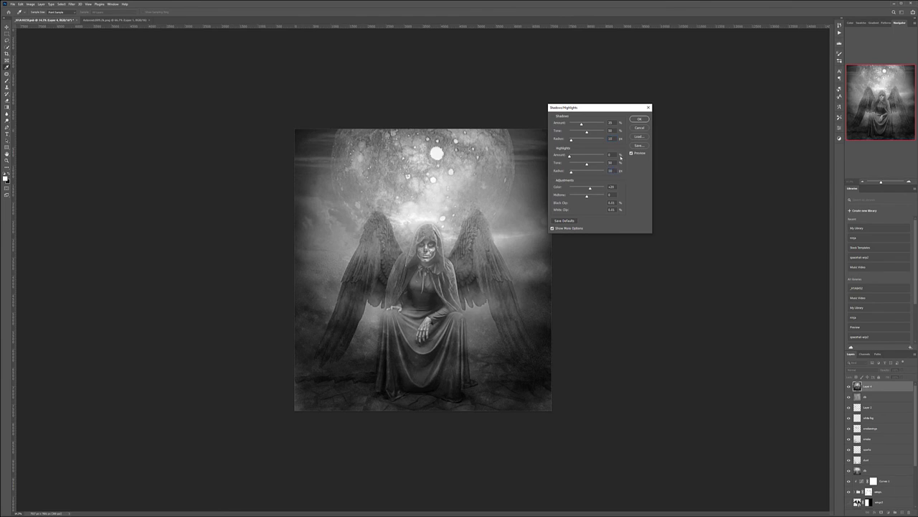
left_click_drag(581, 125, 617, 130)
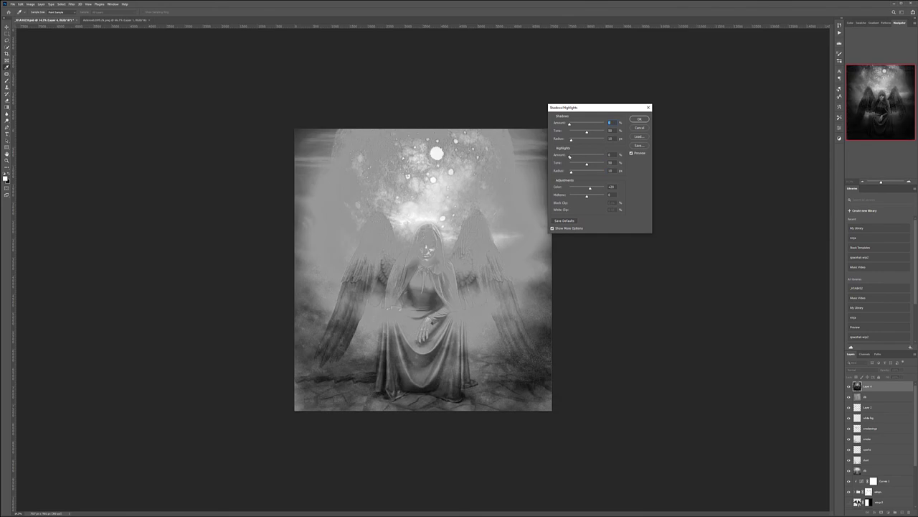
left_click_drag(570, 156, 617, 160)
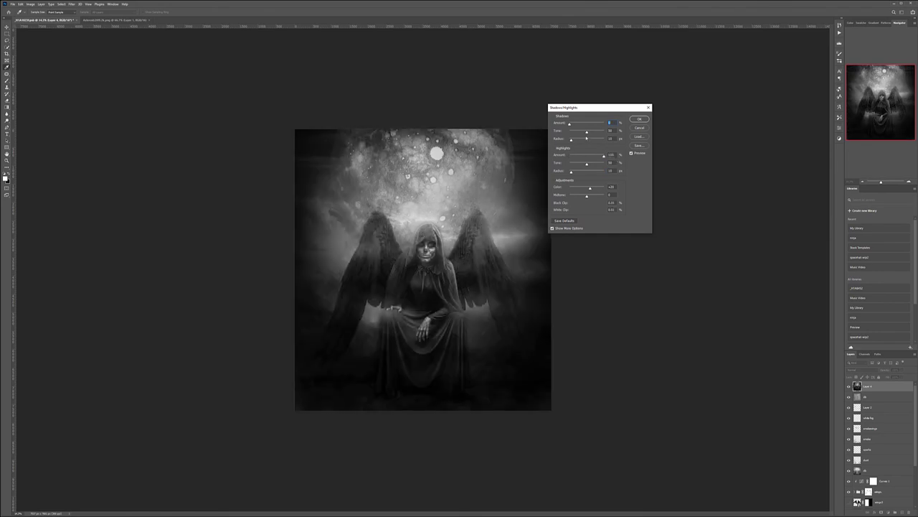
left_click_drag(595, 123, 612, 124)
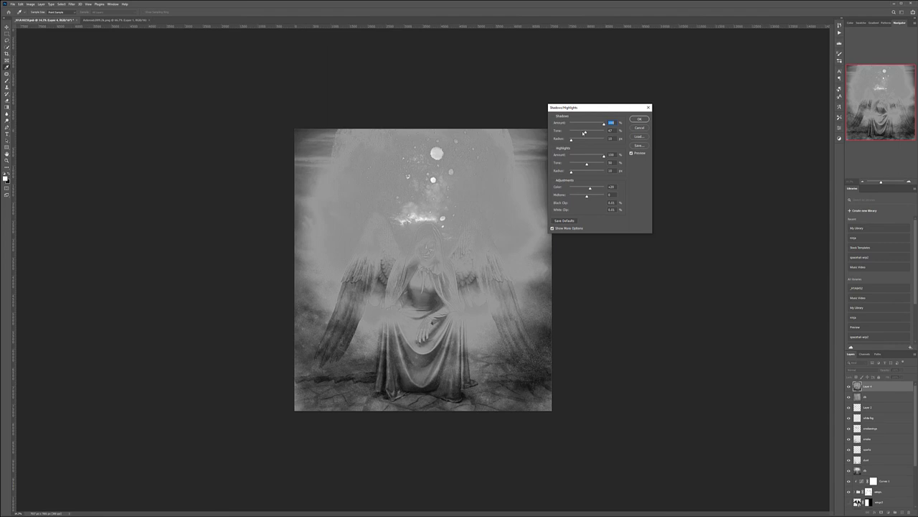
Lower the tone values for both shadows and highlights and apply the Shadows/Highlights adjustment.
left_click_drag(582, 132, 581, 133)
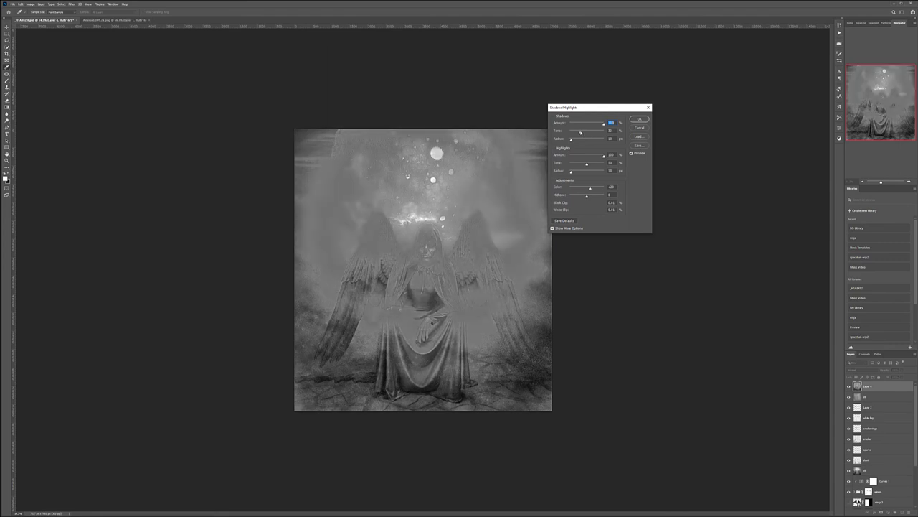
key("Tab")
left_click_drag(584, 164, 581, 164)
left_click(636, 118)
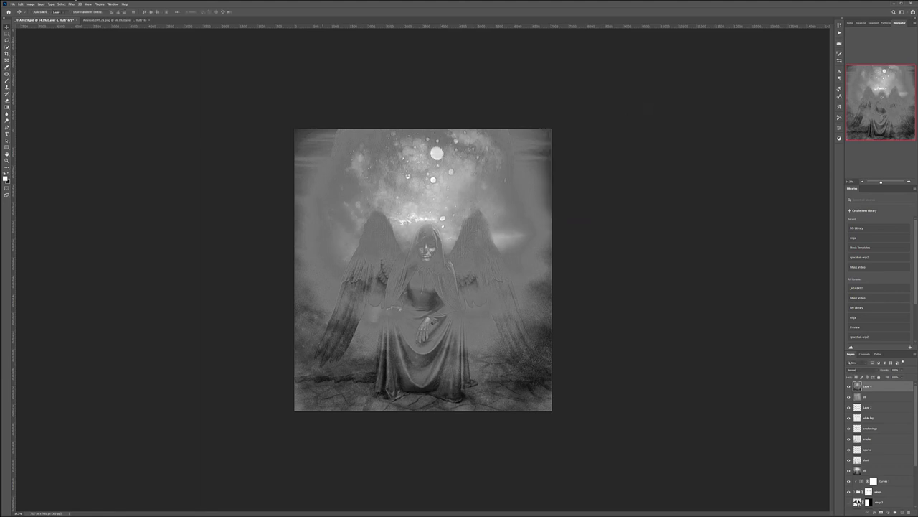
Sharpen the black-and-white detail layer with Unsharp Mask, raising the amount and using a 1.0 pixel radius.
left_click(71, 4)
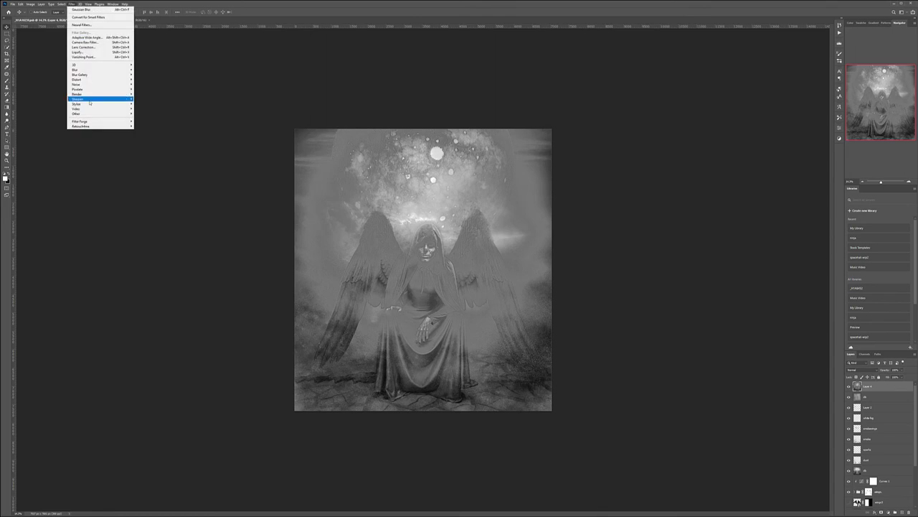
mouse_move(94, 101)
left_click(148, 122)
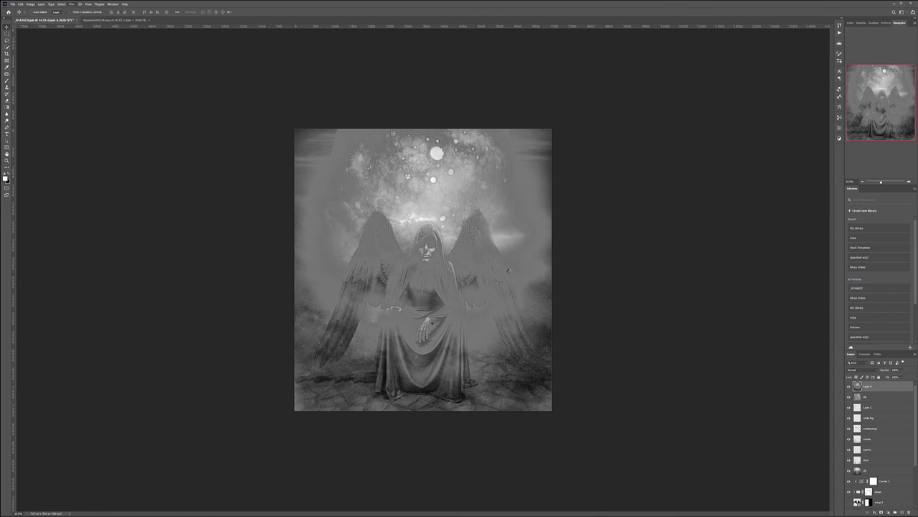
left_click_drag(547, 150, 561, 150)
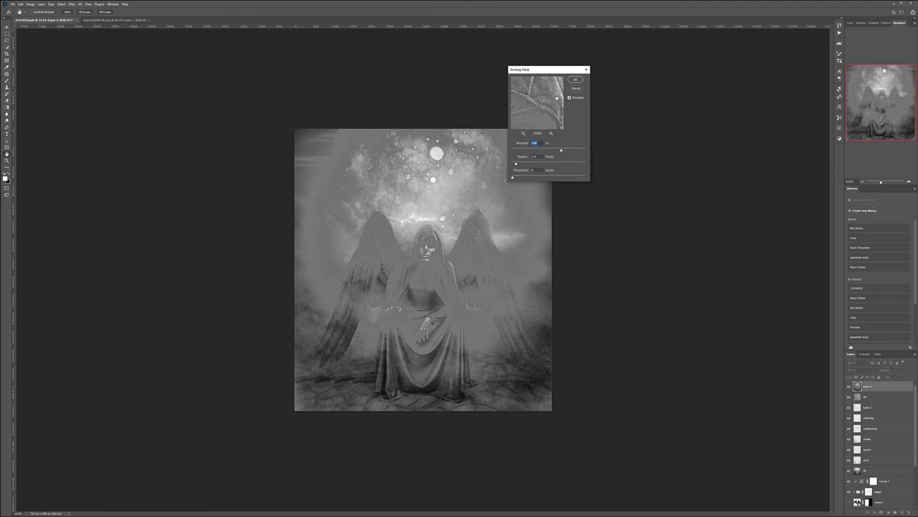
left_click(574, 80)
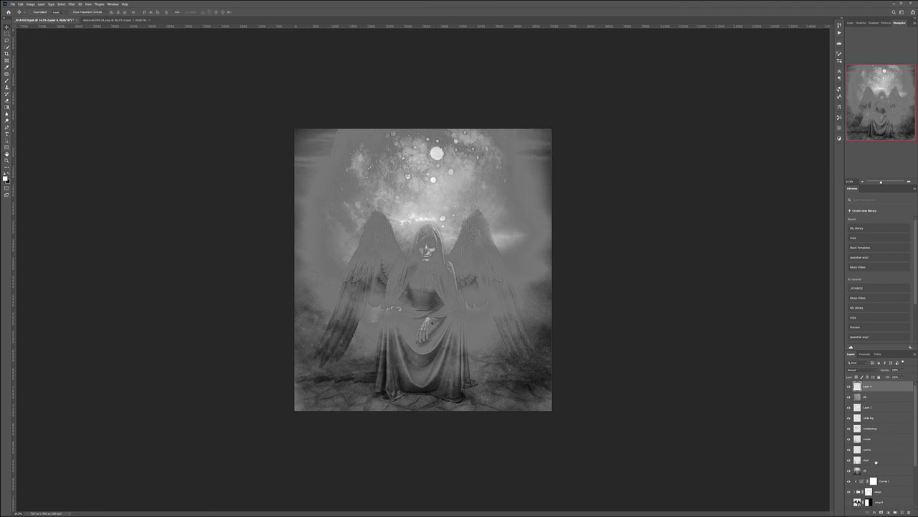
Blend the sharpened layer in Soft Light at reduced opacity, toggling its visibility to compare the effect.
left_click(875, 370)
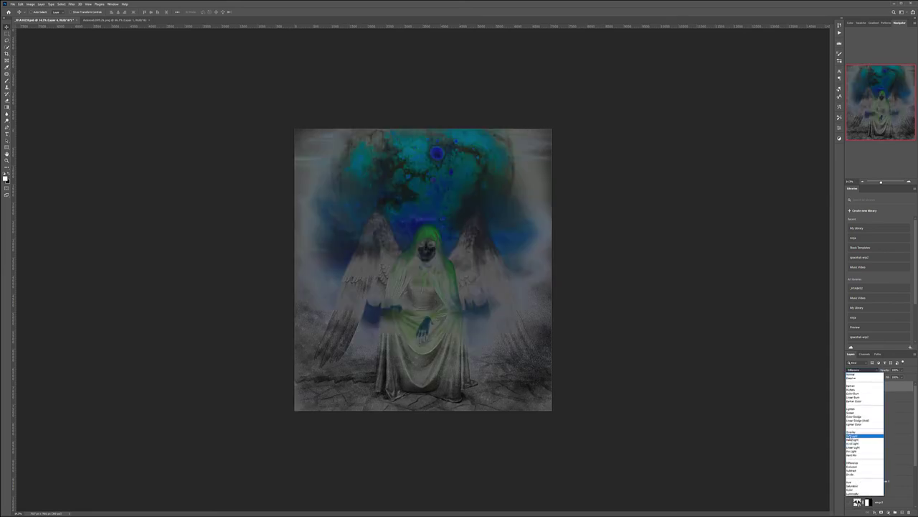
left_click(849, 437)
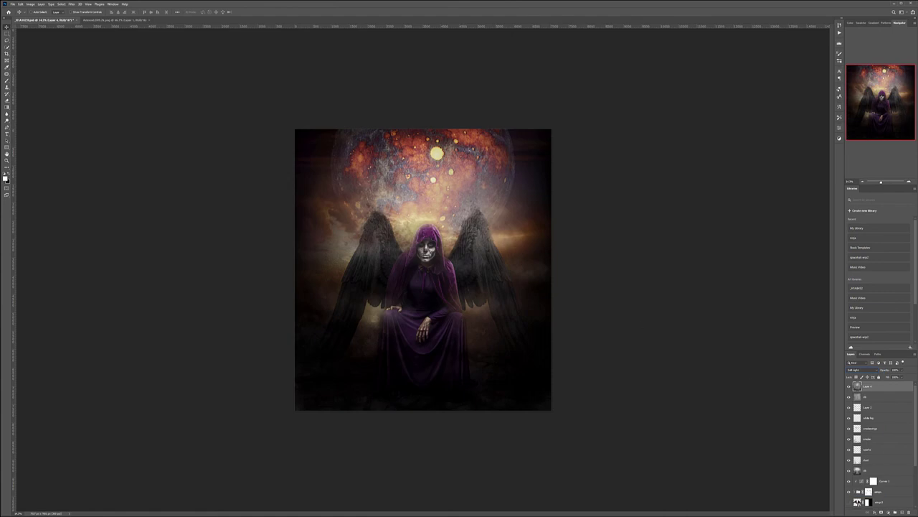
left_click(850, 387)
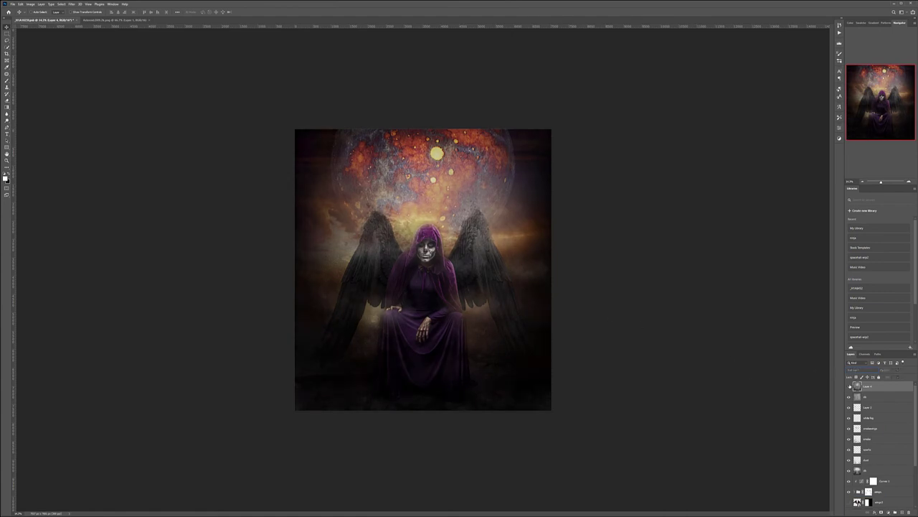
left_click(849, 386)
left_click(849, 386)
left_click(850, 386)
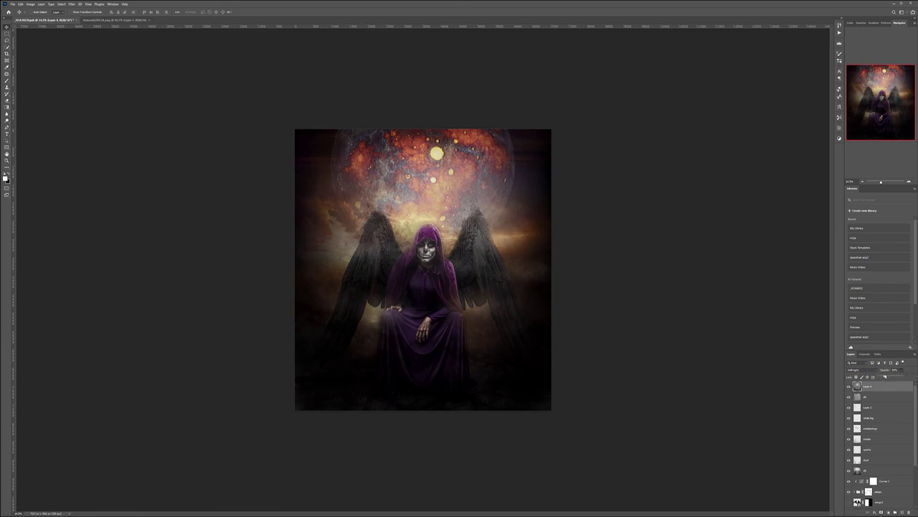
left_click(899, 389)
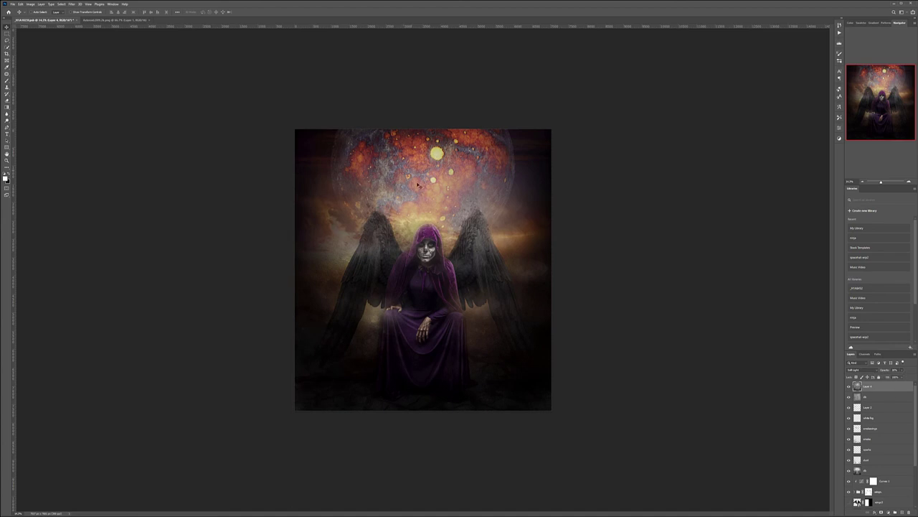
Examine the sharpened detail up close on the wings, the velvet hood and the skull face.
scroll(429, 244, "up", 7)
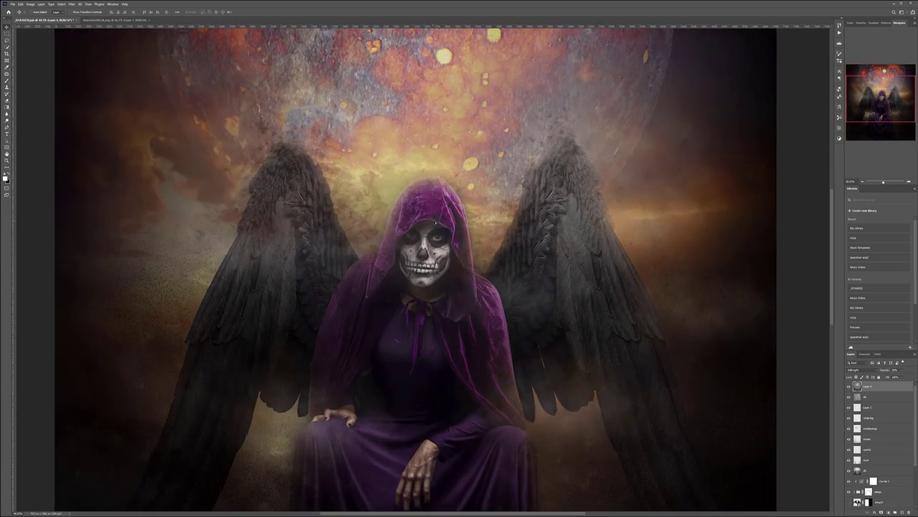
scroll(446, 192, "up", 3)
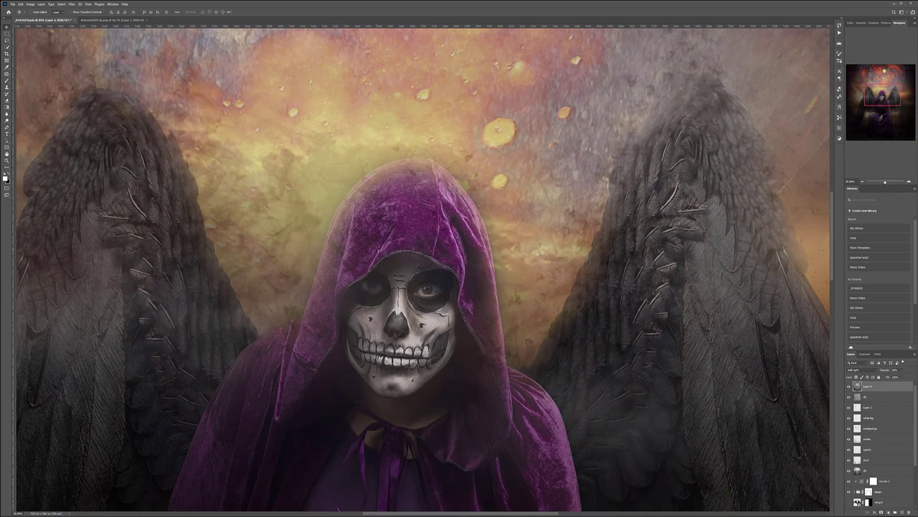
scroll(470, 137, "up", 6)
scroll(410, 161, "up", 1)
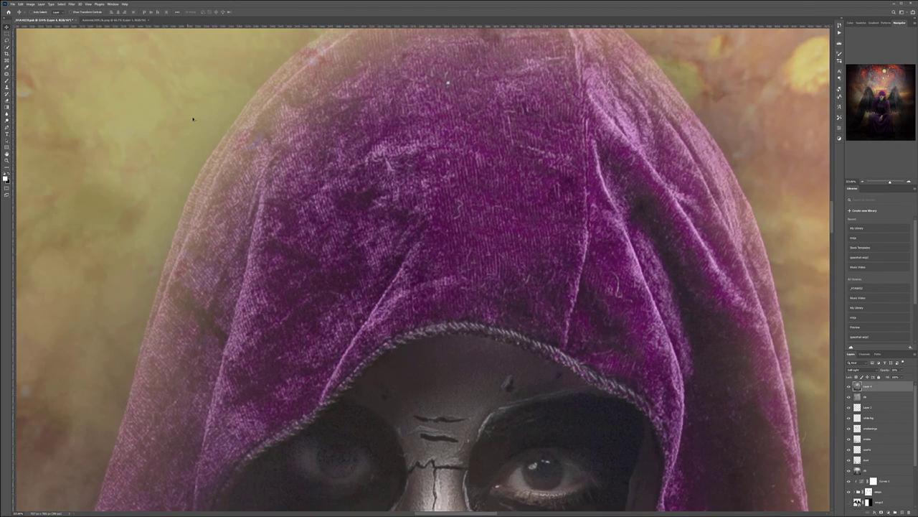
scroll(309, 208, "up", 5)
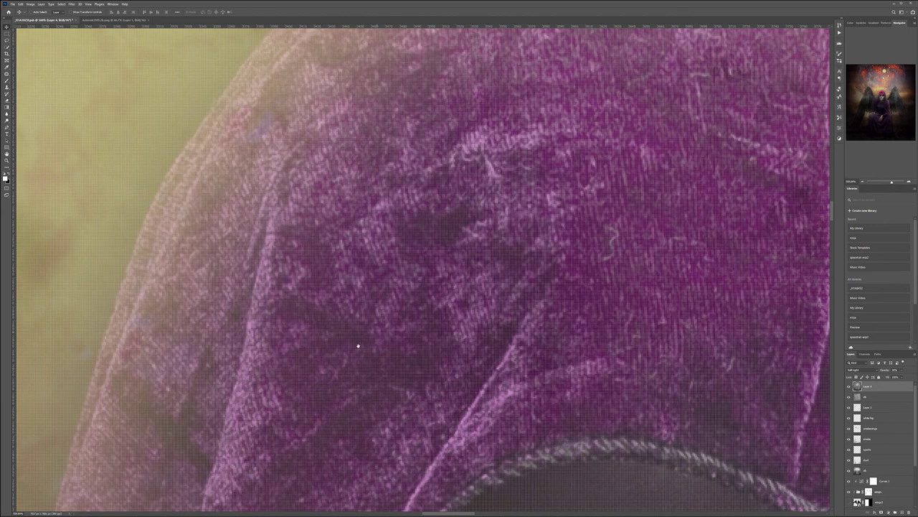
left_click_drag(358, 346, 539, 56)
left_click_drag(572, 481, 642, 326)
scroll(449, 220, "down", 8)
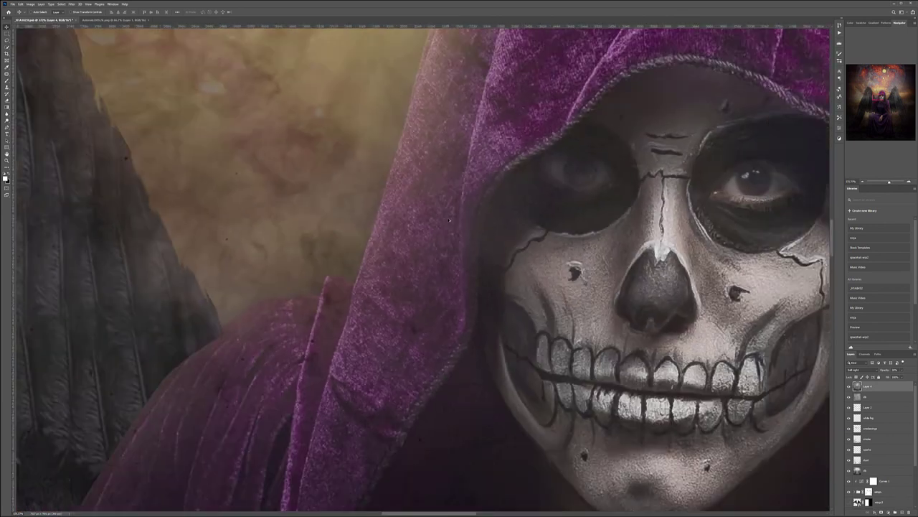
scroll(445, 214, "down", 2)
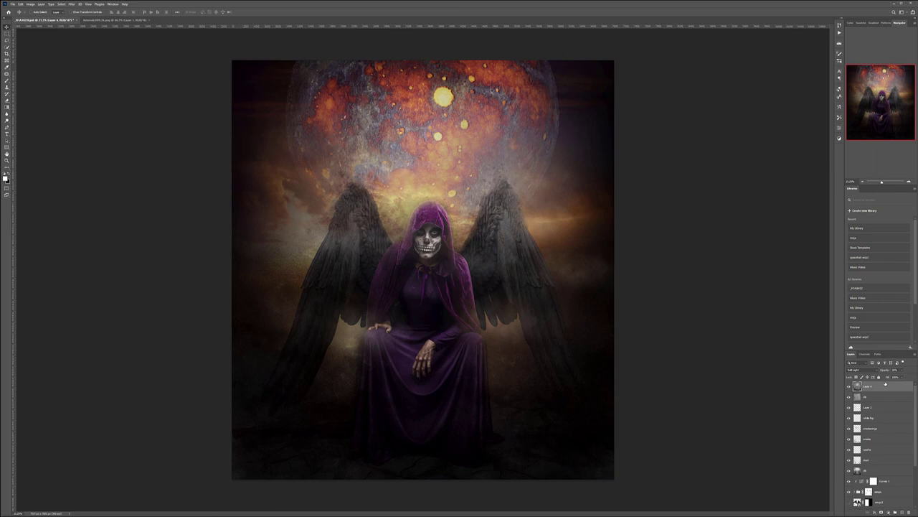
Add a new layer on top of the stack and fill it with 50% gray.
left_click(902, 512)
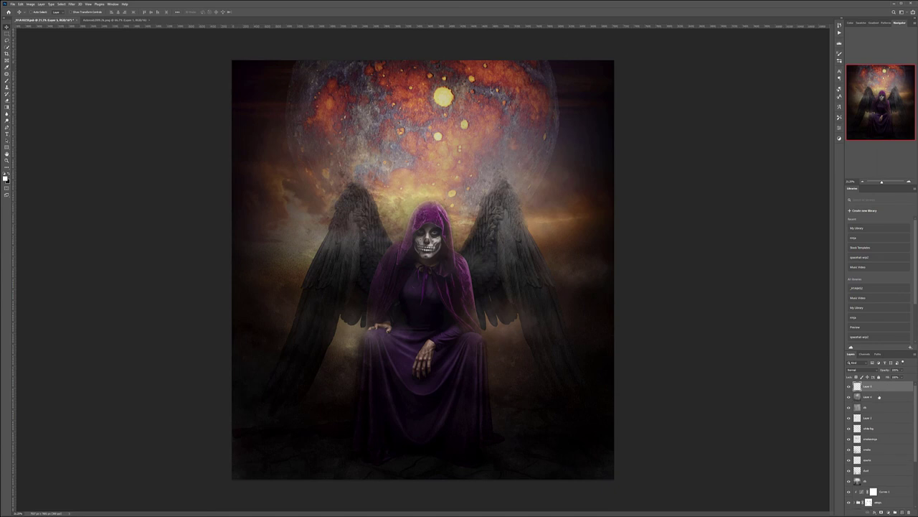
key("shift+F5")
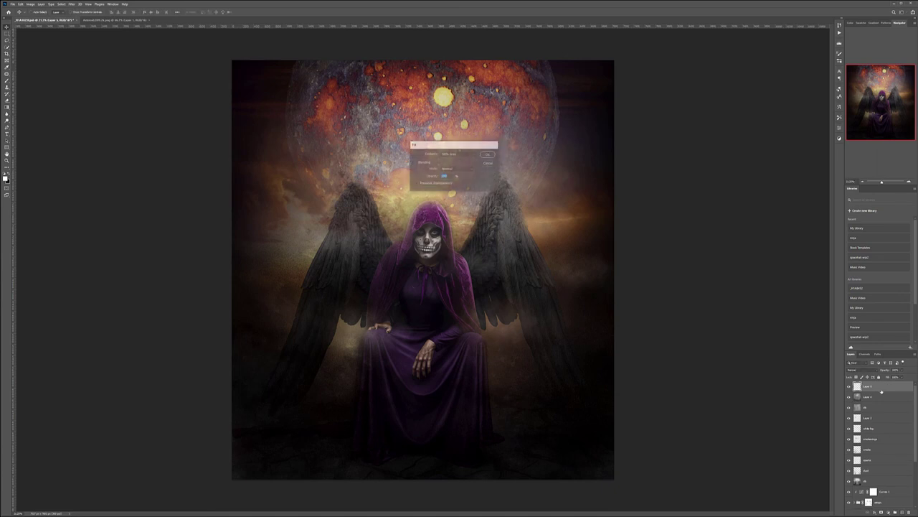
key("Return")
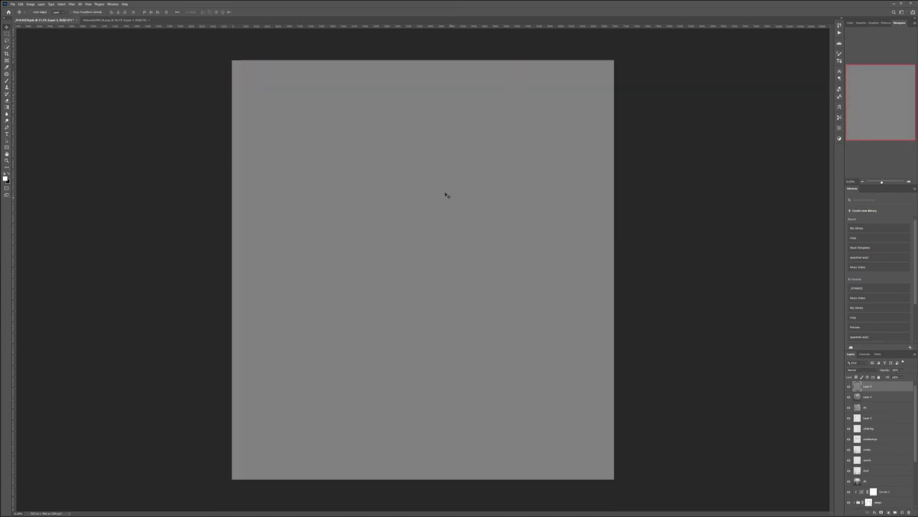
Apply the Add Noise filter to the gray layer with uniform distribution and monochromatic noise.
left_click(71, 5)
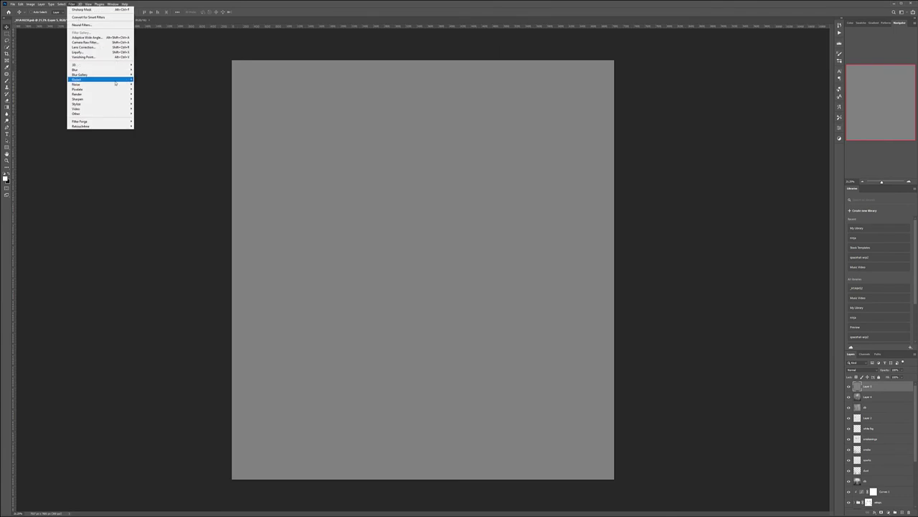
mouse_move(107, 84)
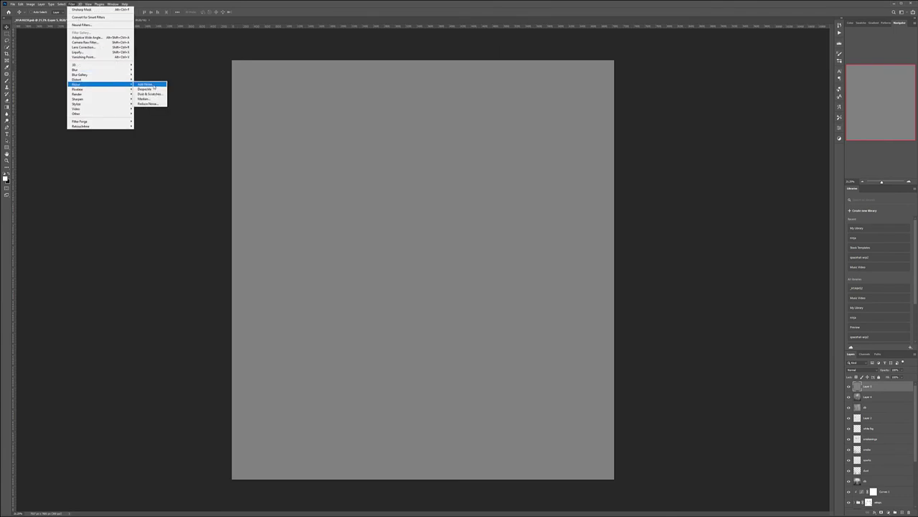
left_click(148, 85)
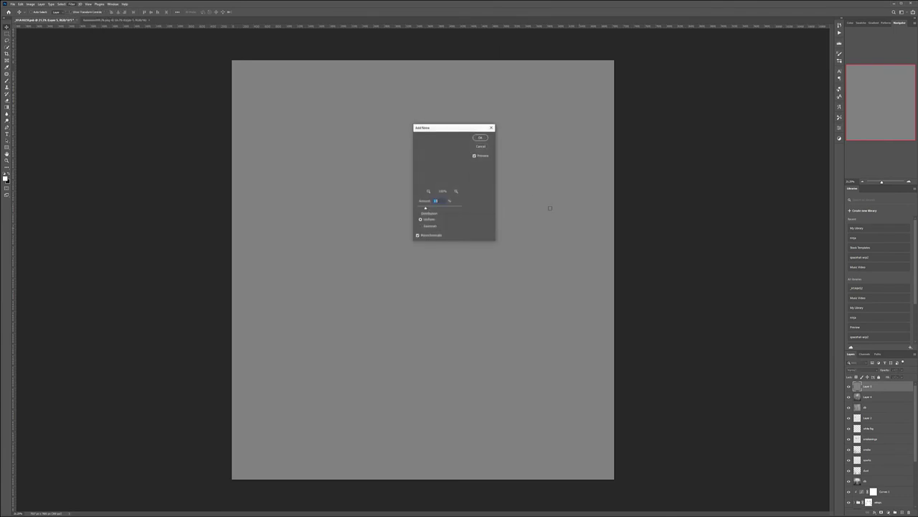
left_click(481, 138)
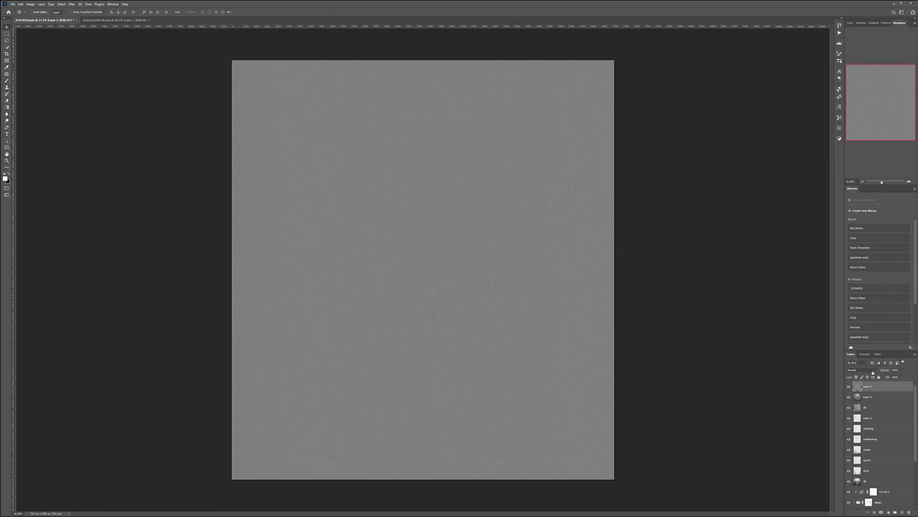
Set the noise layer to Soft Light and reduce its opacity, comparing the grain with the layer on and off.
left_click(872, 371)
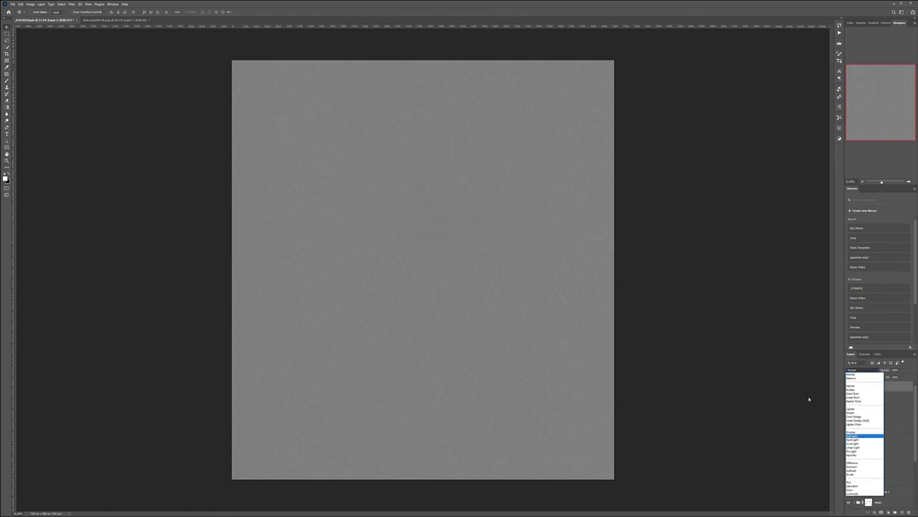
key("Return")
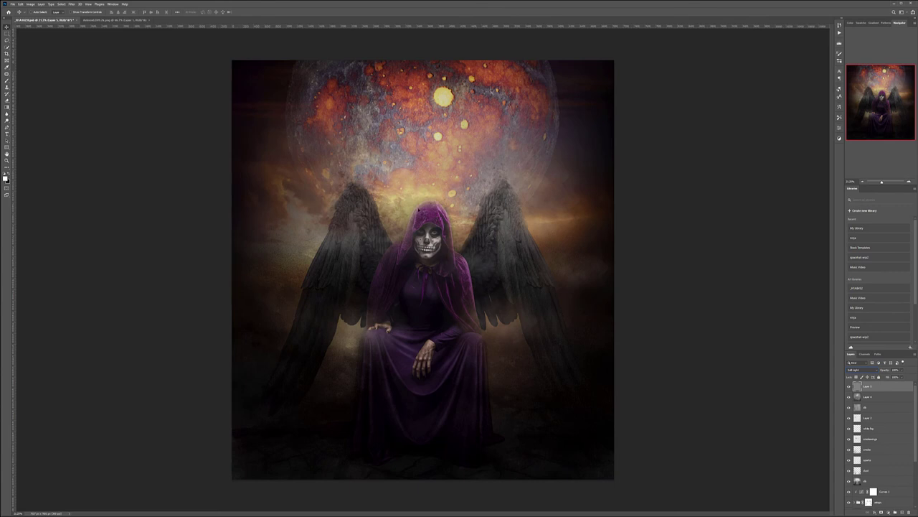
scroll(409, 199, "up", 10)
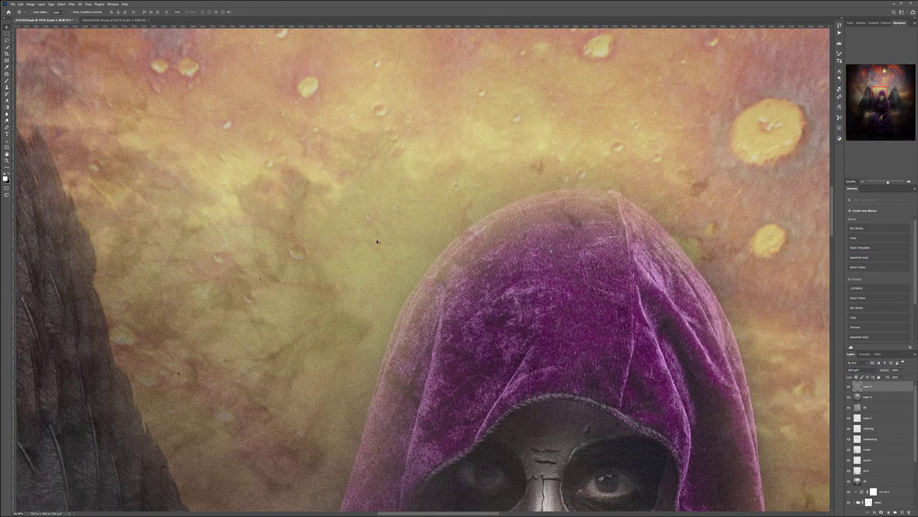
scroll(377, 241, "up", 3)
left_click(849, 387)
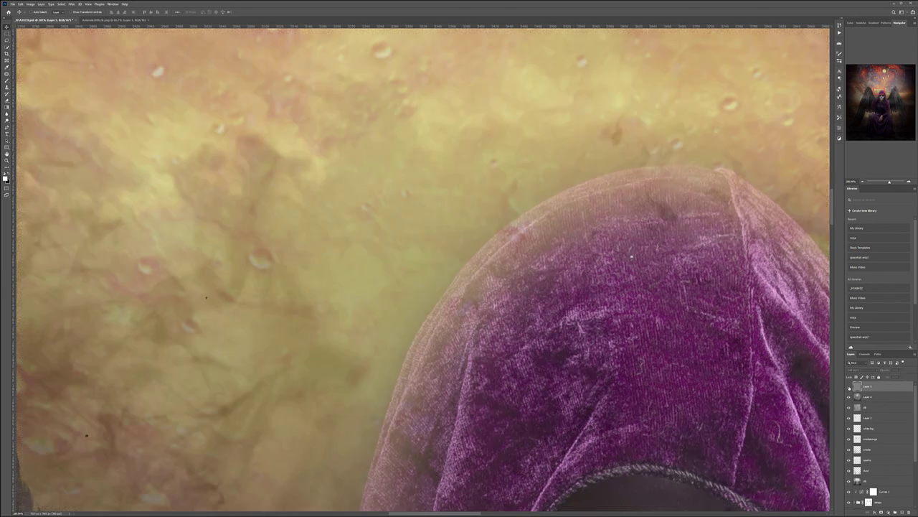
left_click(850, 386)
scroll(486, 328, "down", 5)
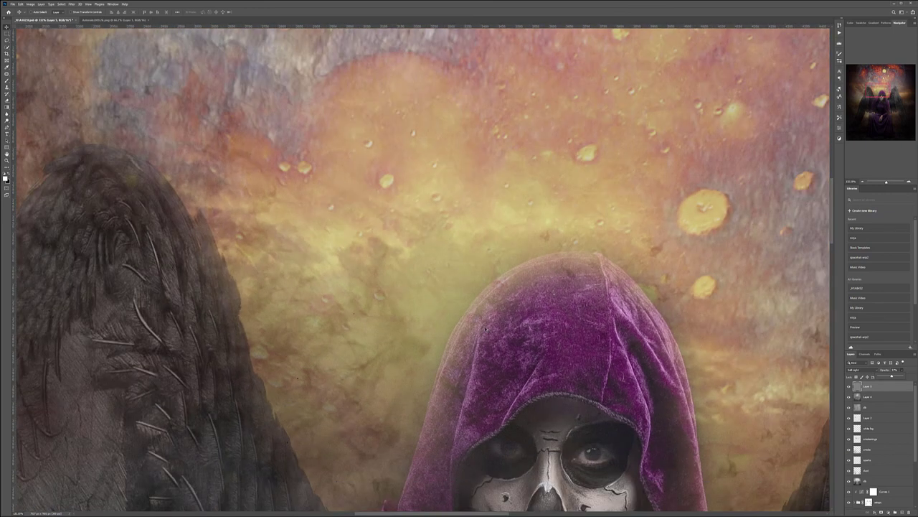
scroll(540, 356, "down", 5)
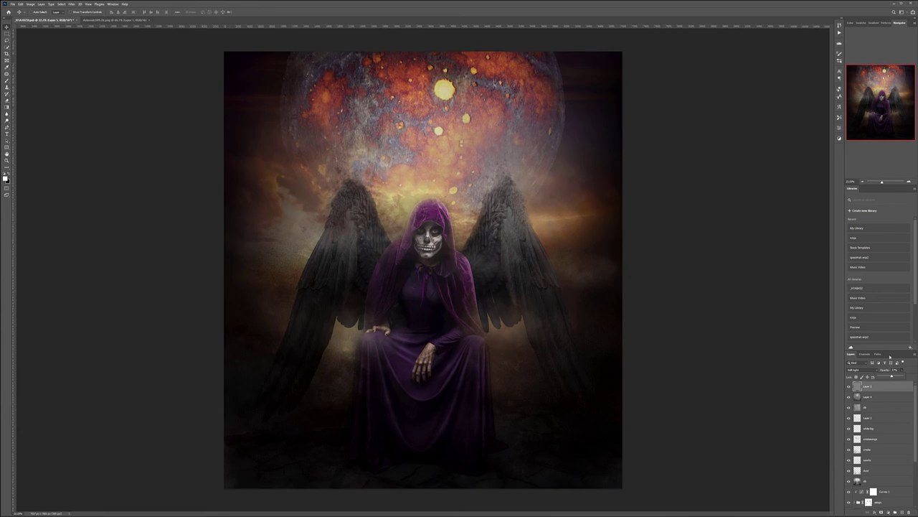
Hide the noise layer and stamp all visible layers into a new layer beneath it.
left_click(848, 387)
key("alt+bracketleft")
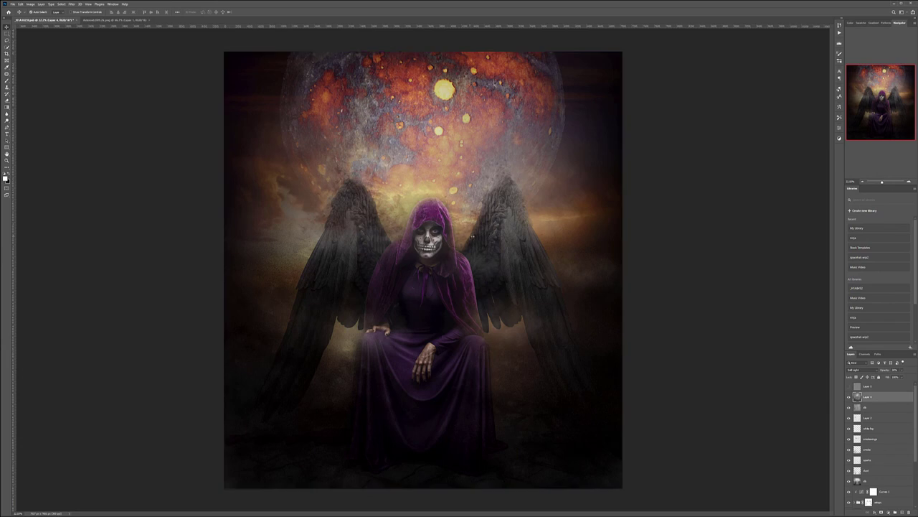
key("ctrl+shift+alt+e")
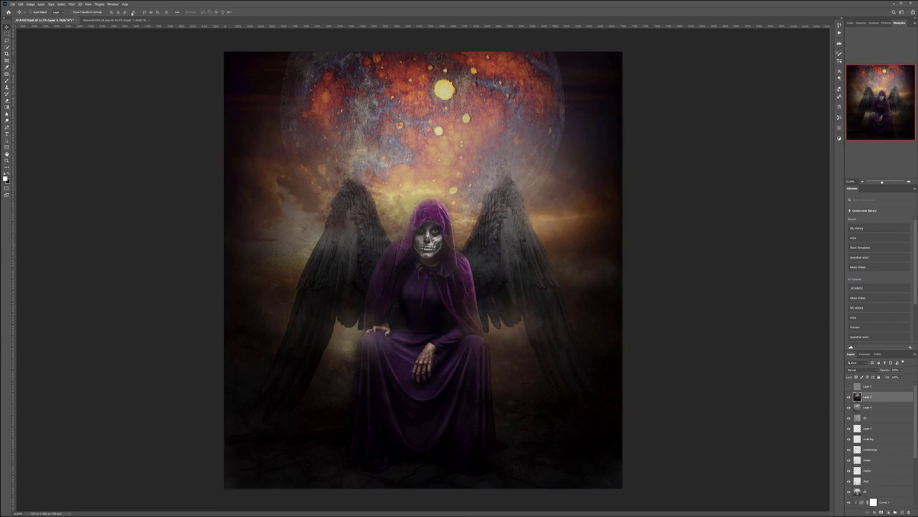
Apply a Gaussian Blur with a radius of about 41 pixels to the new stamped layer.
left_click(72, 4)
mouse_move(107, 69)
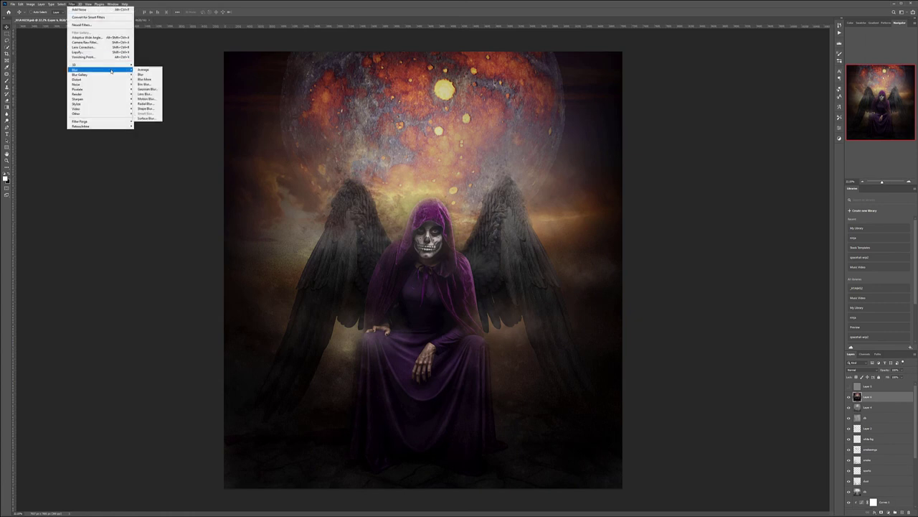
left_click(147, 88)
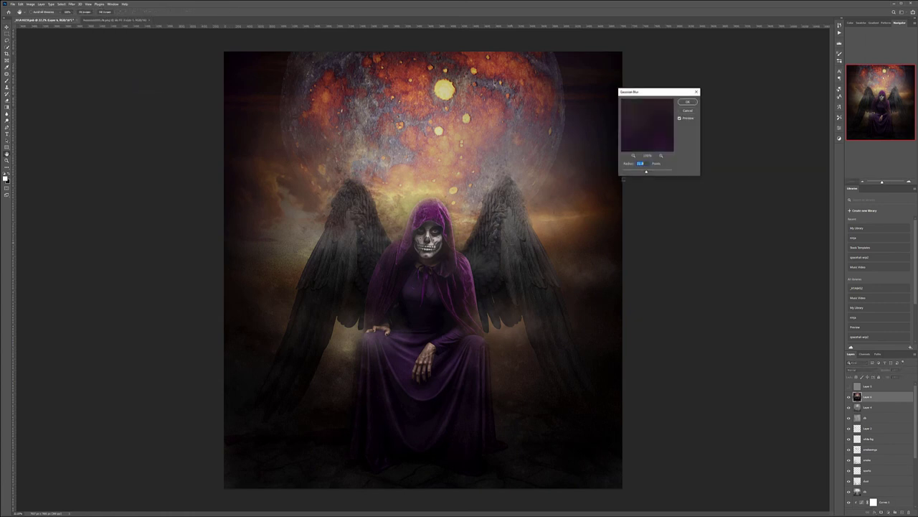
left_click_drag(645, 172, 649, 172)
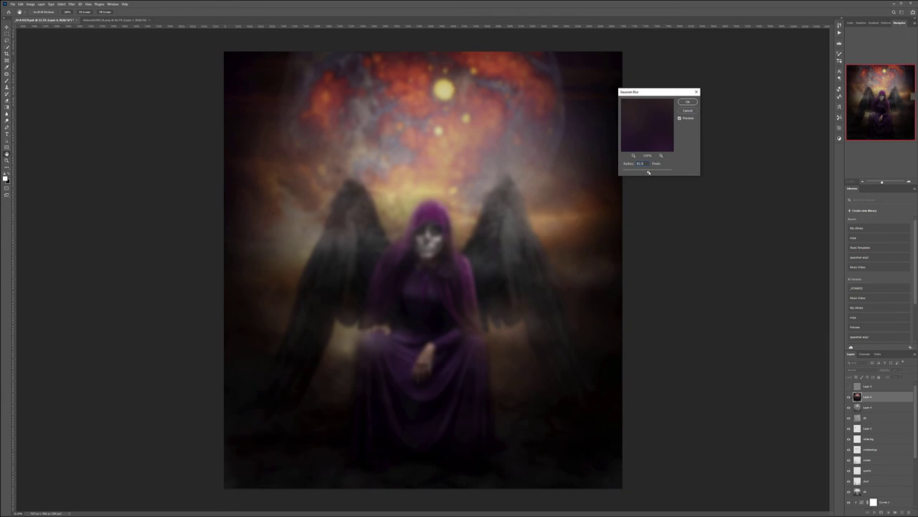
left_click(687, 101)
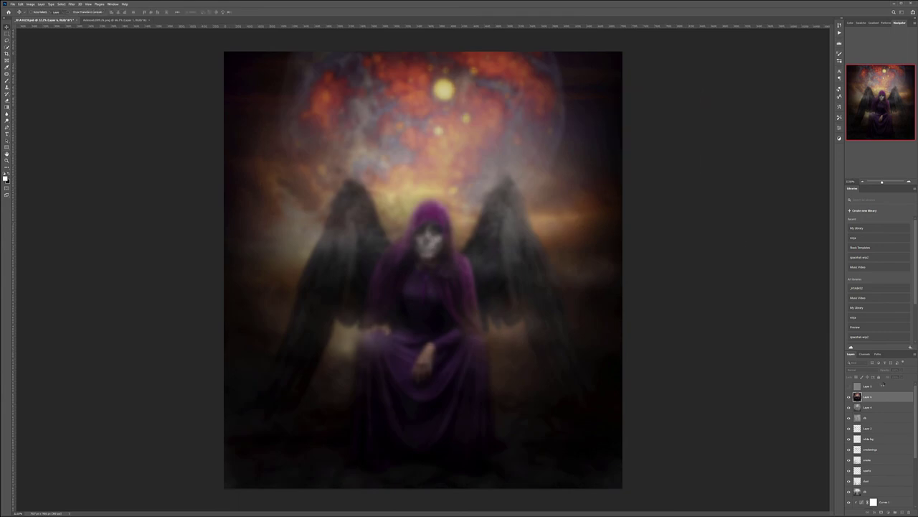
Set the blurred layer's blend mode to Screen and hide its effect behind a black layer mask.
left_click(865, 370)
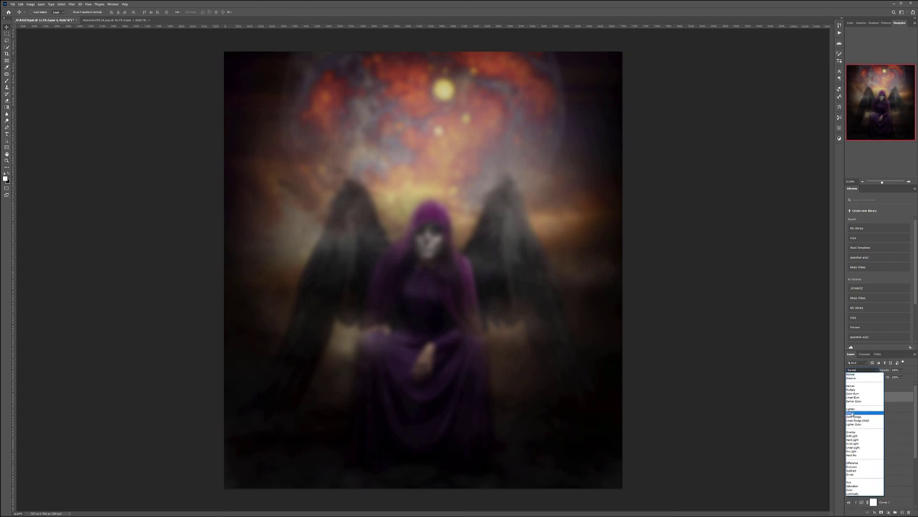
left_click(853, 415)
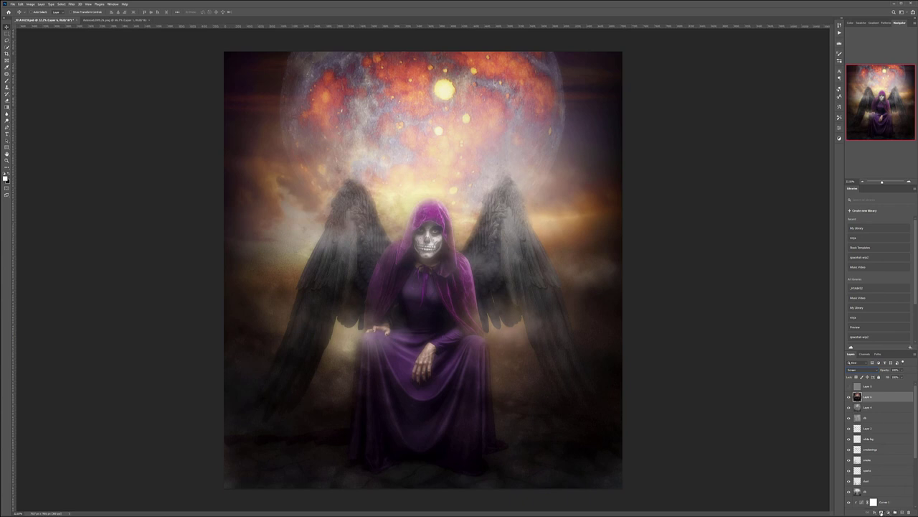
left_click(881, 512, "alt")
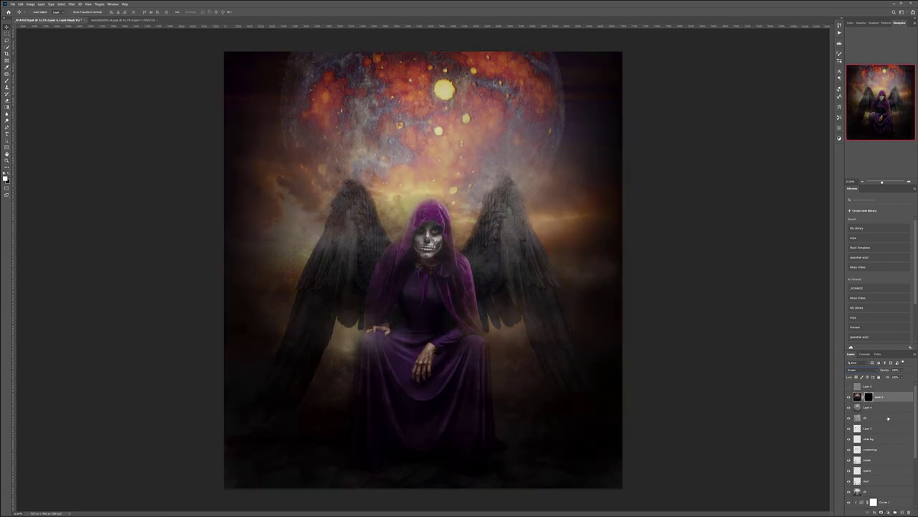
Brush white onto the glow layer's mask with a smaller brush to reveal parts of the glow, comparing the layer on and off.
left_click(7, 80)
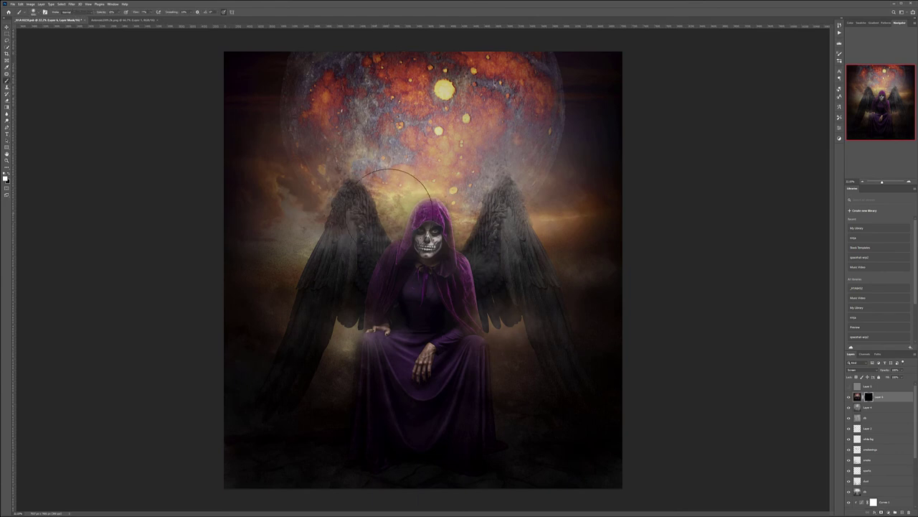
key("bracketleft")
key("bracketleft")
key("bracketleft")
key("bracketleft")
key("bracketleft")
key("bracketleft")
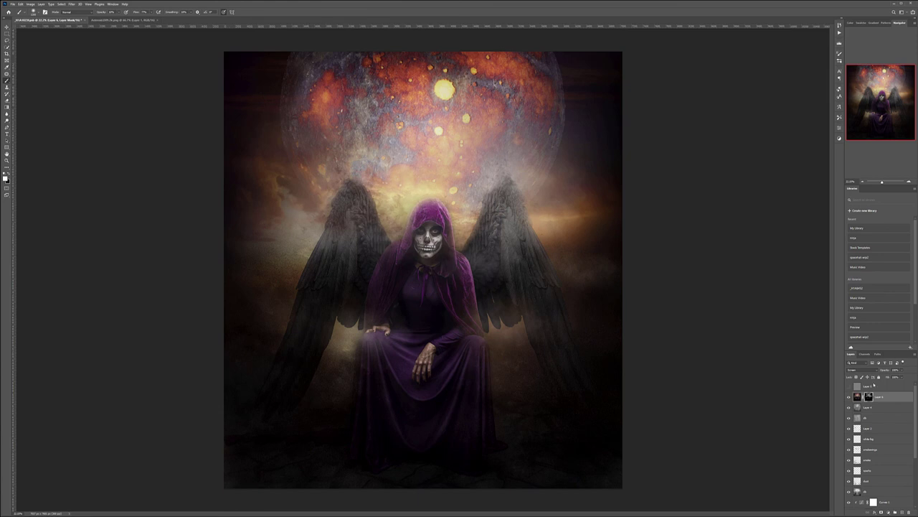
left_click(848, 397)
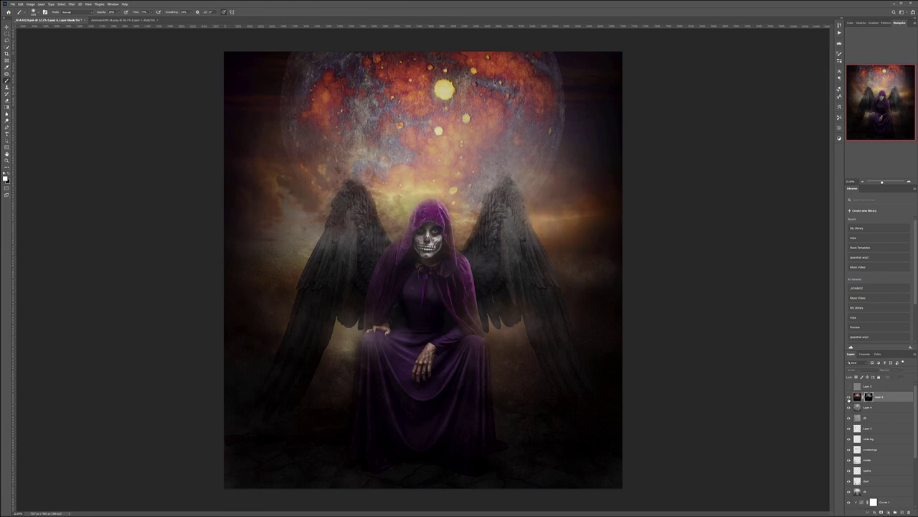
left_click(849, 397)
left_click(849, 397)
left_click(849, 397)
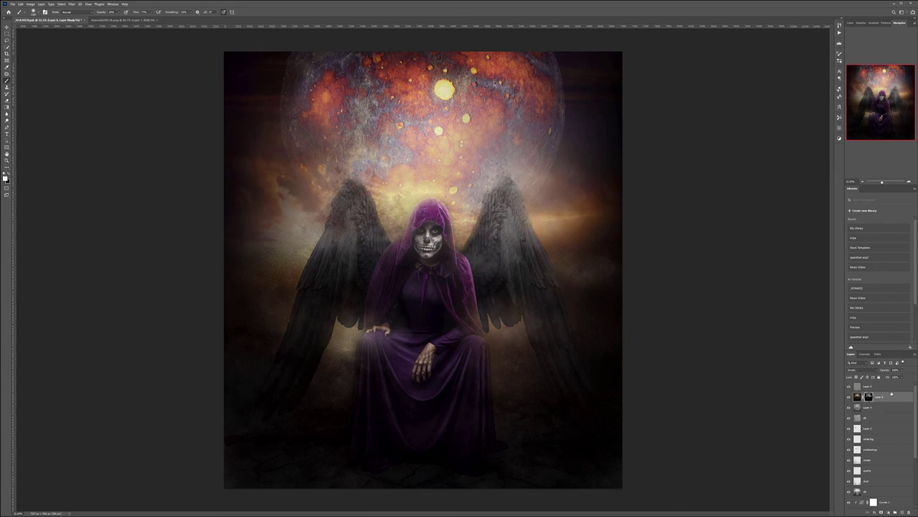
Show the noise layer again and rename it grain.
left_click(853, 388)
double_click(870, 387)
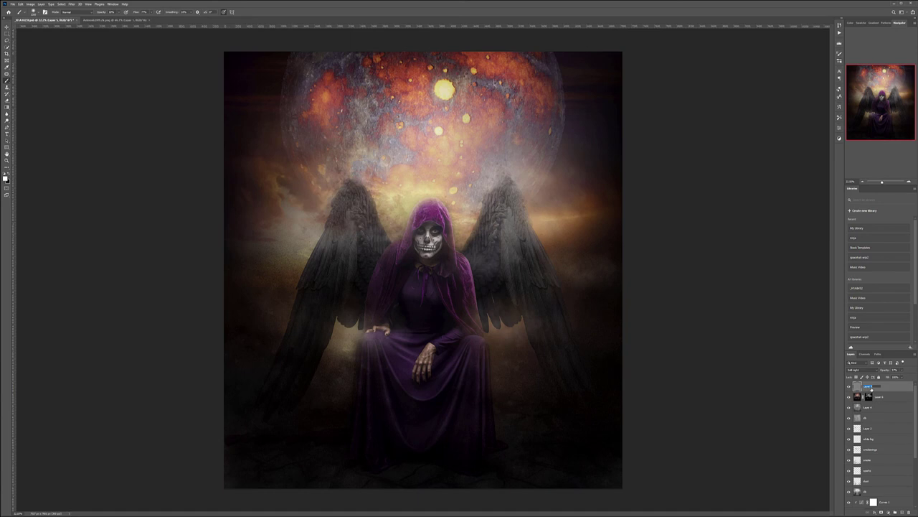
type("grain")
key("Return")
Add a Selective Color adjustment above the grain layer and slightly reduce black, yellow and magenta in the Blacks.
left_click(888, 512)
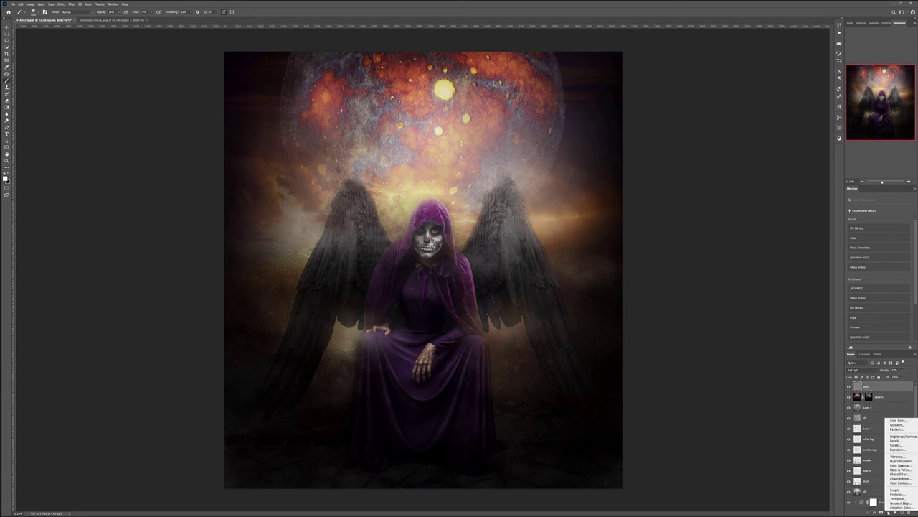
left_click(900, 507)
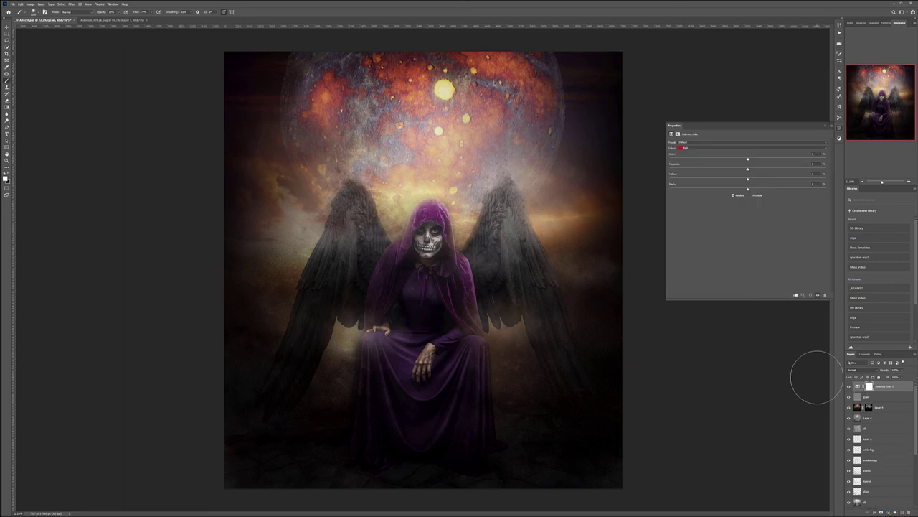
left_click(708, 149)
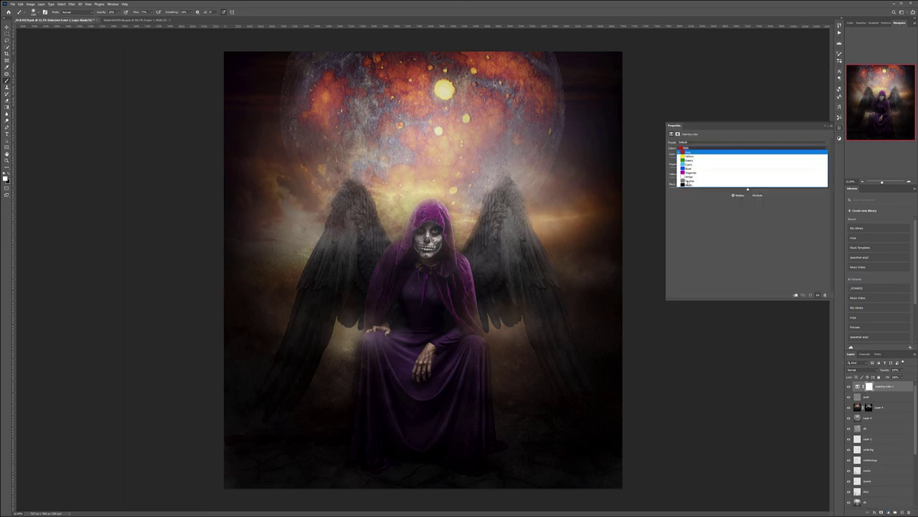
left_click(689, 184)
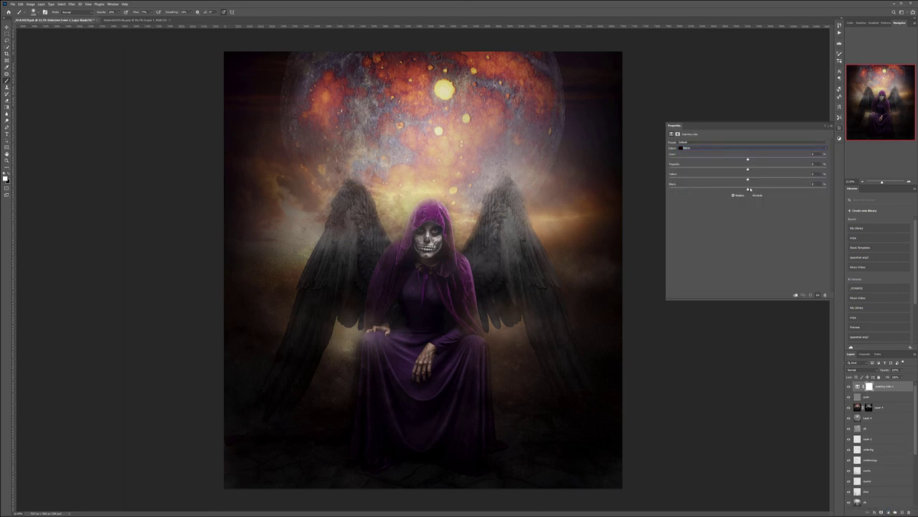
left_click_drag(748, 191, 745, 190)
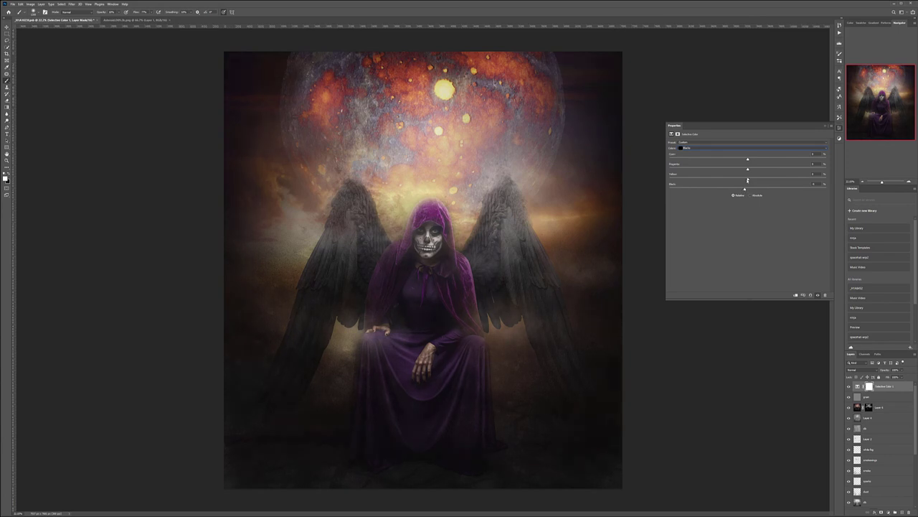
left_click_drag(747, 180, 743, 180)
left_click_drag(748, 170, 744, 170)
Adjust the Neutrals of the Selective Color layer with slightly less cyan and magenta and more yellow.
left_click(731, 149)
left_click(689, 179)
mouse_move(748, 188)
left_mouse_down()
mouse_move(762, 189)
mouse_move(749, 188)
mouse_move(761, 179)
left_mouse_up()
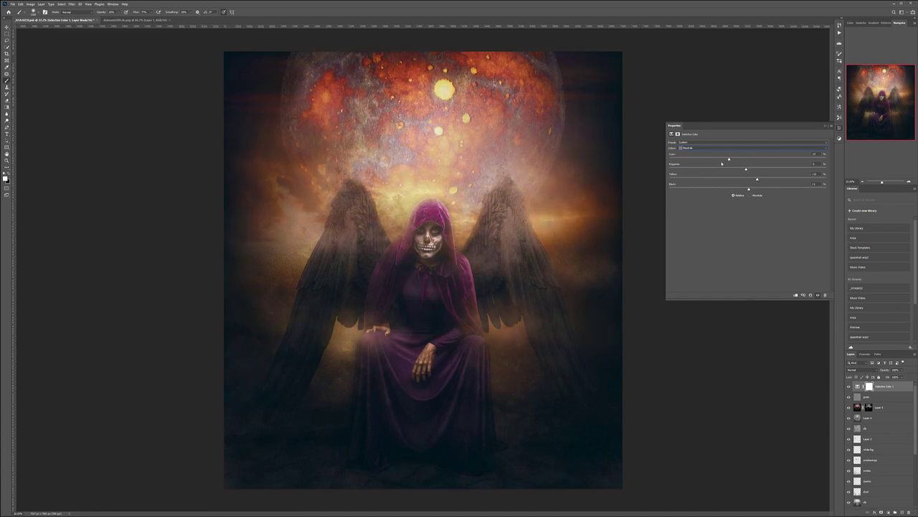
left_click_drag(714, 159, 744, 160)
Adjust the Whites of the Selective Color layer with slightly less black and magenta and a little more yellow.
left_click(729, 149)
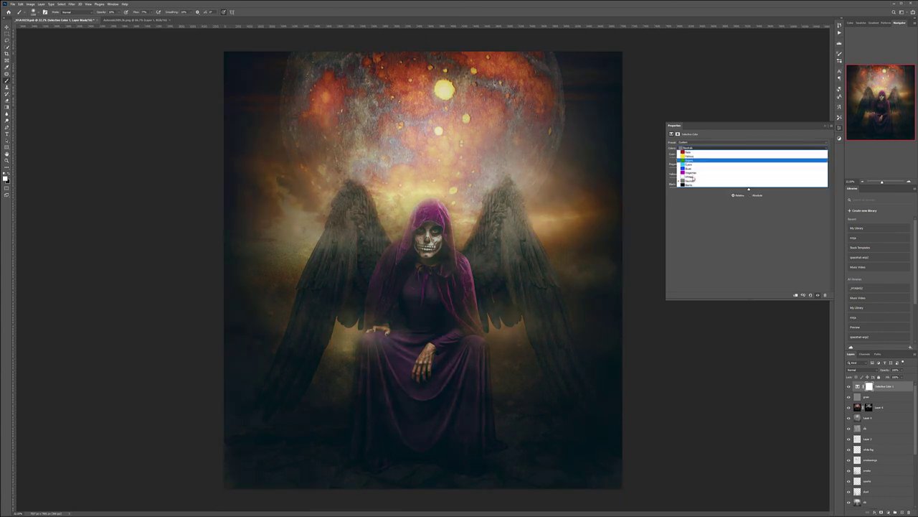
left_click(691, 177)
left_click_drag(712, 188, 848, 183)
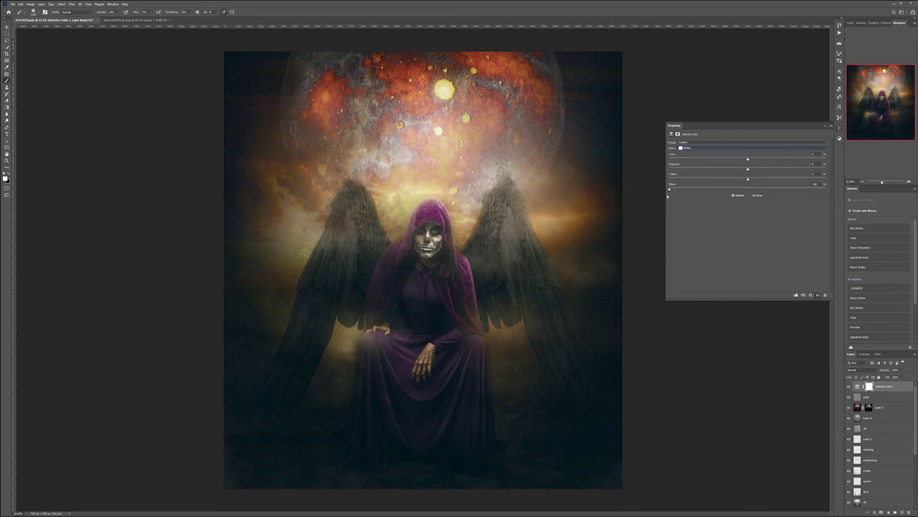
left_click_drag(672, 194, 753, 179)
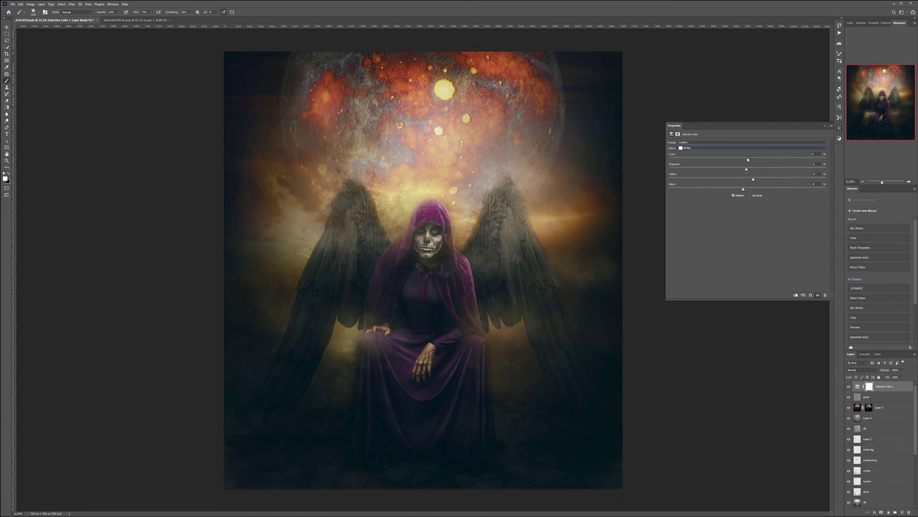
left_click_drag(723, 162, 733, 163)
Deepen the Reds of the Selective Color layer by raising black and magenta and tuning cyan and yellow.
left_click(696, 148)
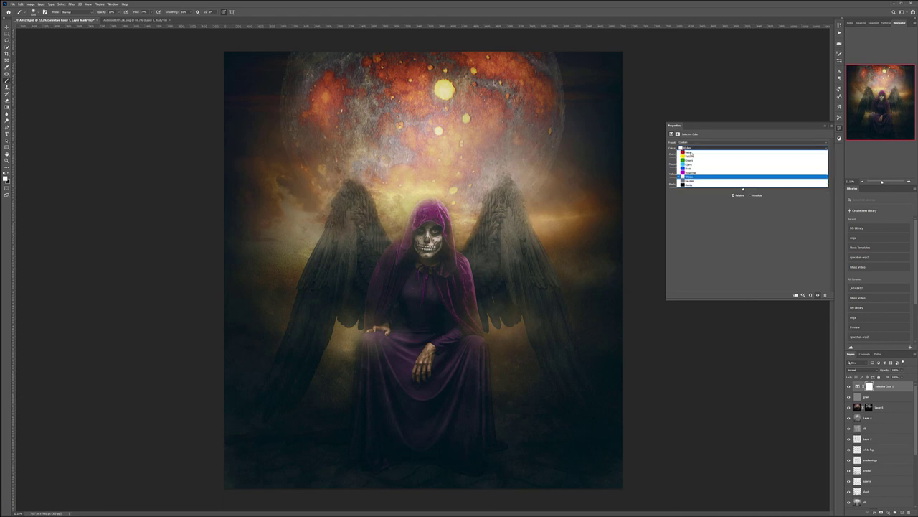
left_click(683, 144)
mouse_move(747, 188)
left_mouse_down()
mouse_move(735, 188)
mouse_move(757, 189)
mouse_move(714, 188)
mouse_move(760, 196)
left_mouse_up()
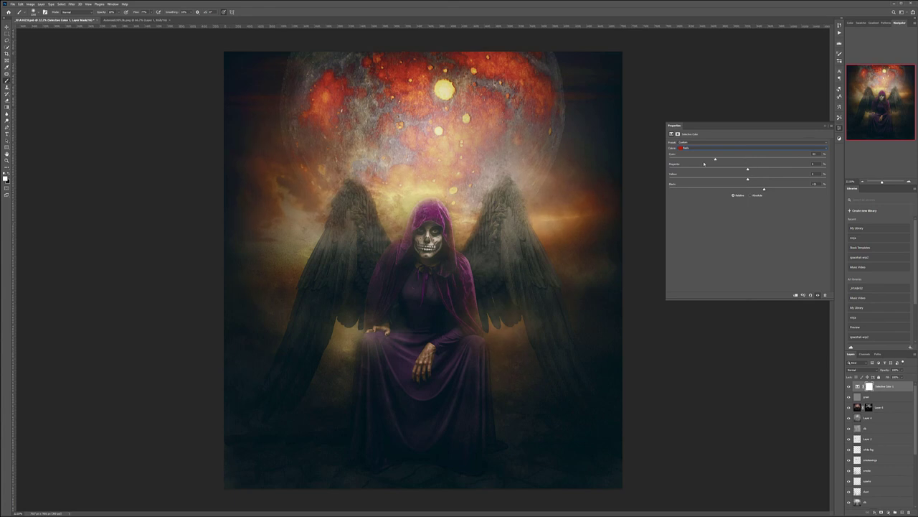
left_click(769, 163)
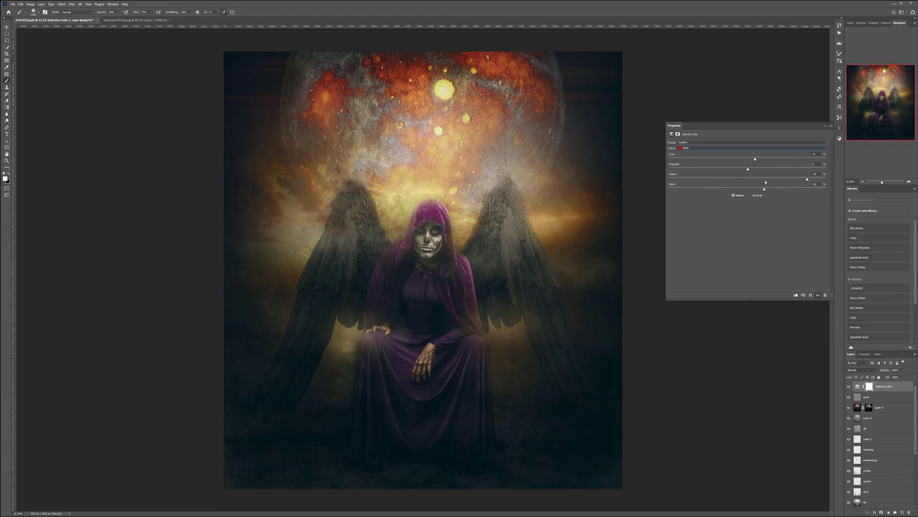
left_click(762, 180)
mouse_move(748, 169)
left_mouse_down()
mouse_move(783, 168)
mouse_move(730, 170)
mouse_move(757, 169)
left_mouse_up()
Raise magenta, yellow and black in the Yellows of the Selective Color layer and slightly reduce cyan.
left_click(704, 150)
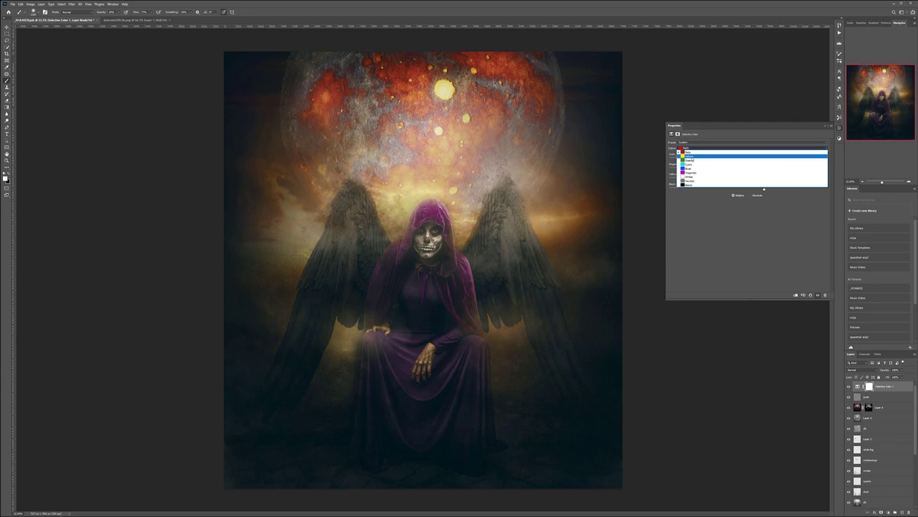
left_click(688, 153)
left_click_drag(749, 190, 638, 199)
left_click_drag(737, 190, 754, 197)
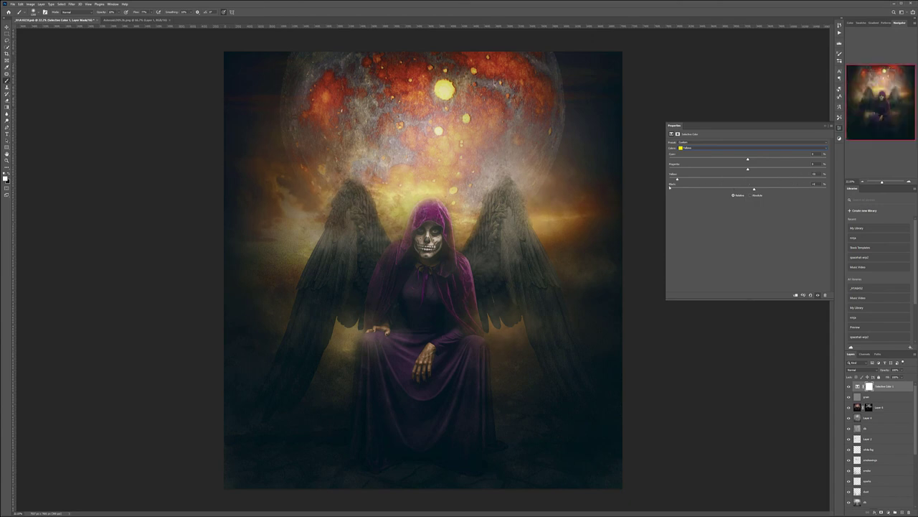
left_click_drag(757, 180, 759, 180)
left_click_drag(754, 180, 768, 169)
Compare the image with and without the Selective Color layer, and reduce that layer's opacity to about 77%.
left_click(849, 386)
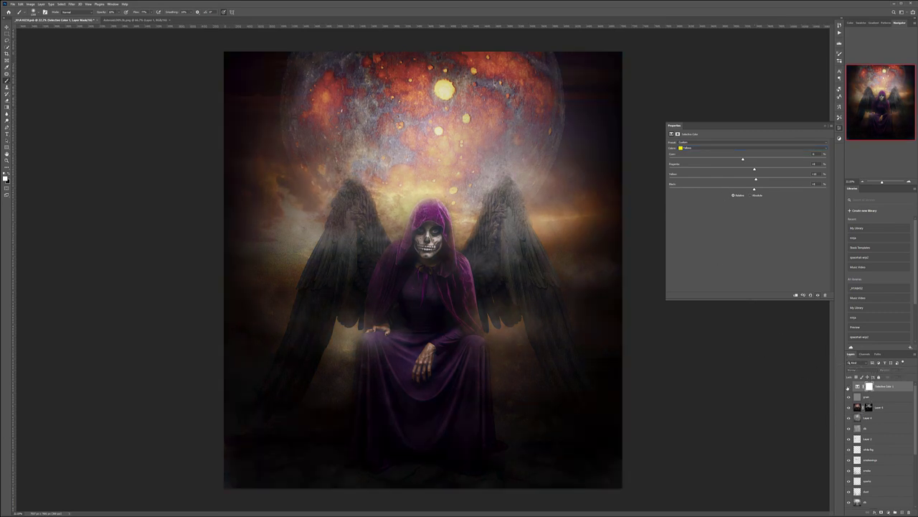
left_click(849, 386)
left_click_drag(896, 376, 897, 376)
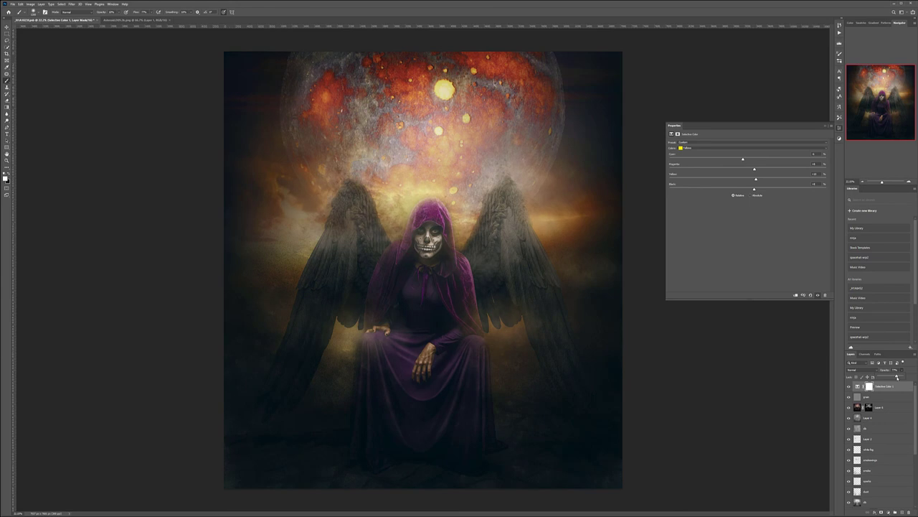
left_click(905, 390)
Add a Curves adjustment directly above the grain layer and pull its highlight point down to black.
left_click(870, 397)
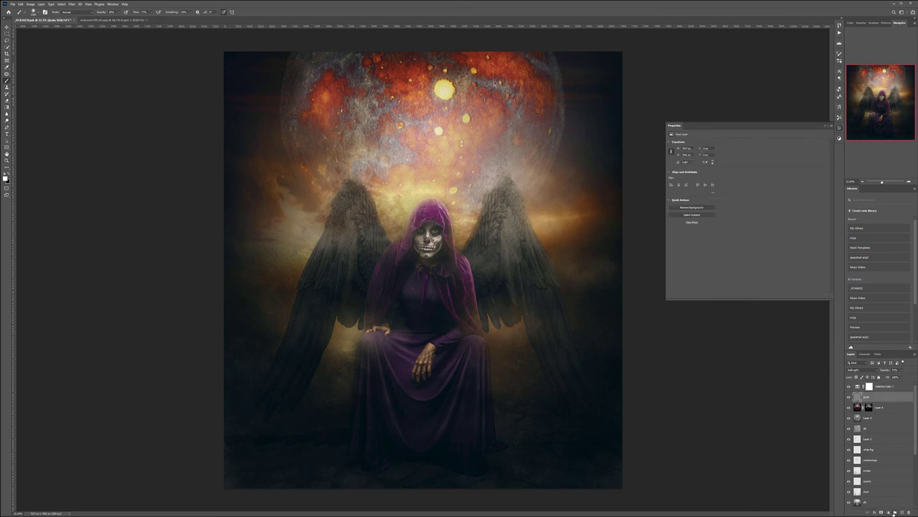
left_click(889, 512)
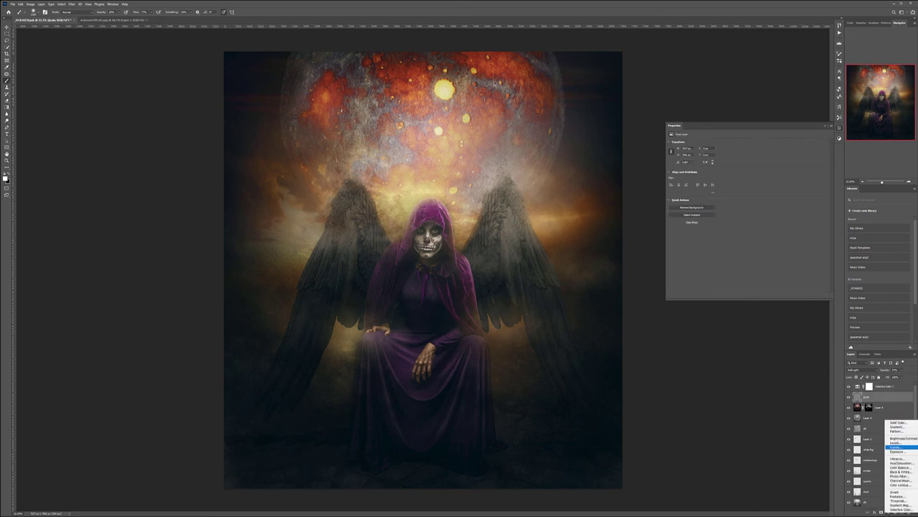
left_click(898, 446)
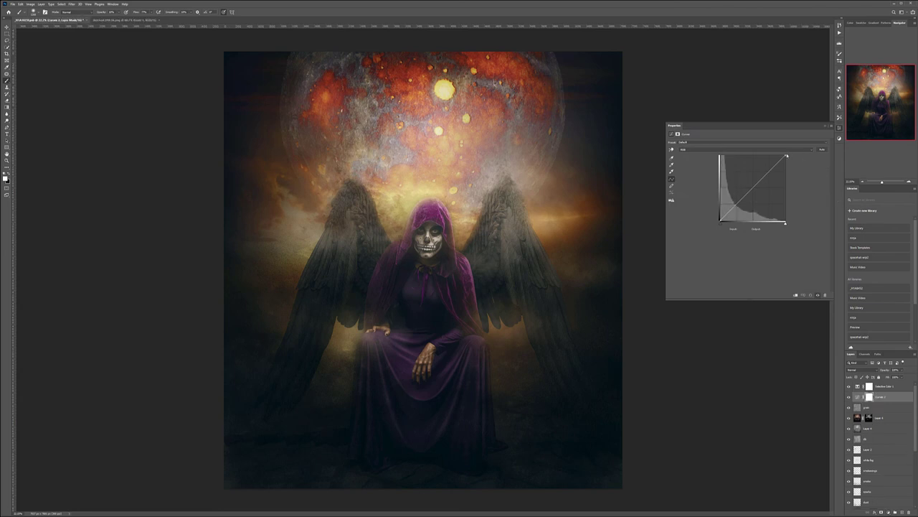
left_click_drag(786, 155, 870, 276)
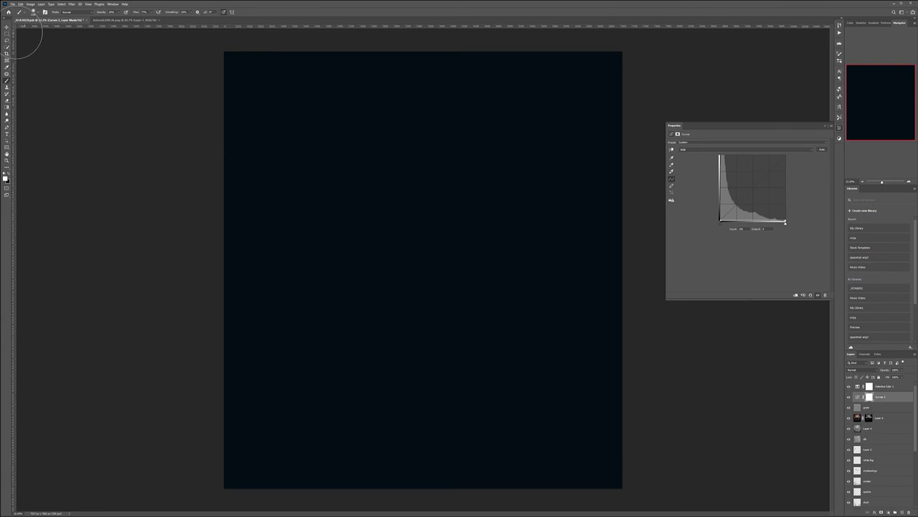
Fill the Curves mask with black in a rectangular selection just inside the canvas edges, leaving a thin dark border, and deselect.
left_click(7, 33)
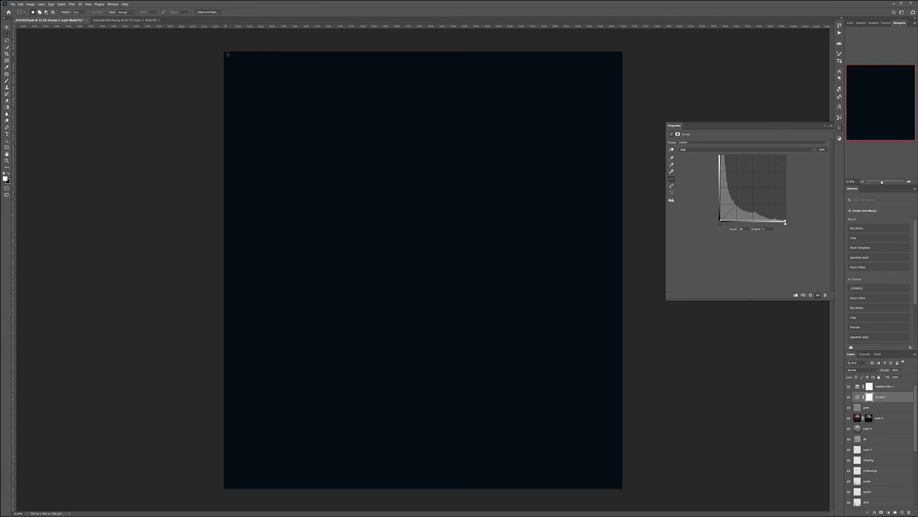
left_click_drag(229, 55, 617, 483)
key("alt+BackSpace")
left_click(642, 150)
left_click(456, 187)
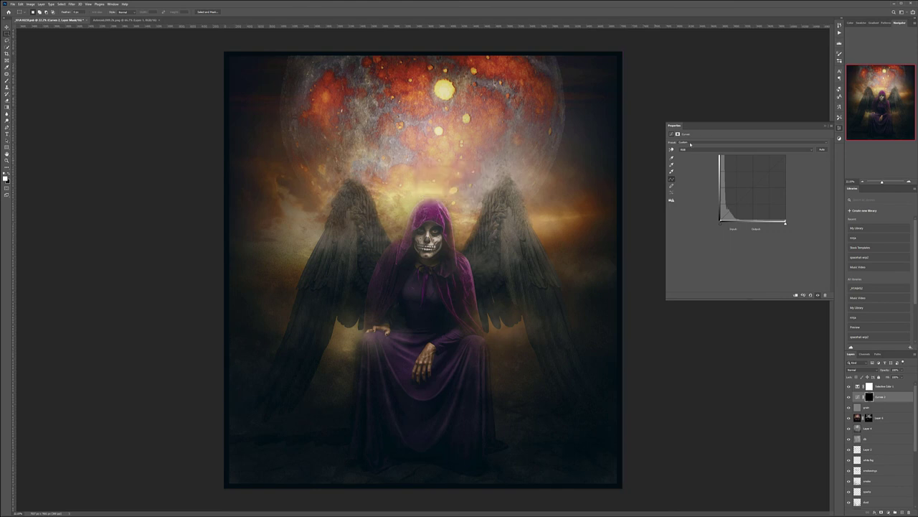
Feather the Curves layer's mask into a soft vignette and set the layer's blend mode to Soft Light.
left_click(678, 134)
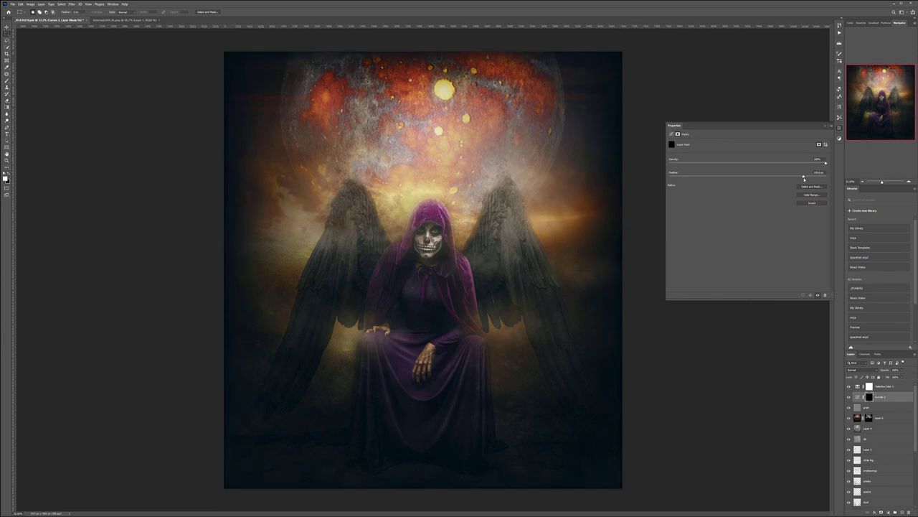
left_click(872, 371)
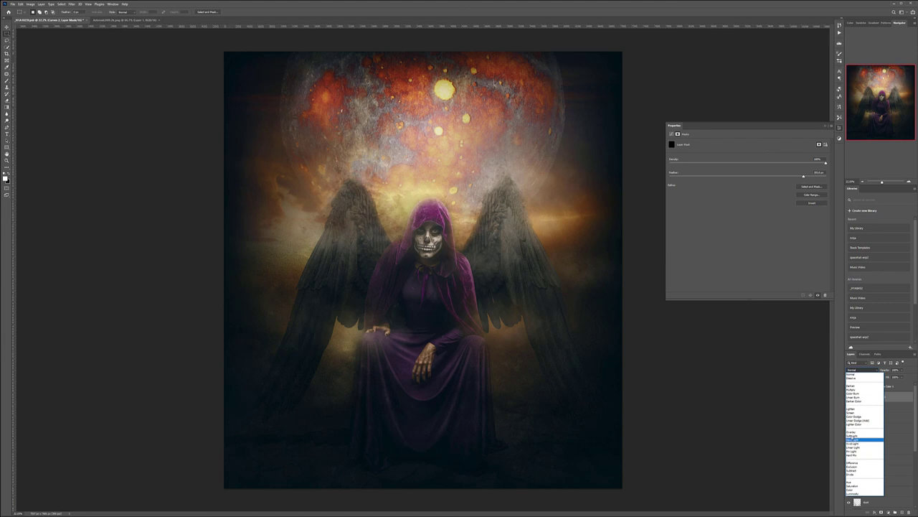
left_click(854, 435)
Toggle the vignette Curves layer and the Selective Color layer to compare the image with and without them.
left_click(849, 397)
left_click(849, 397)
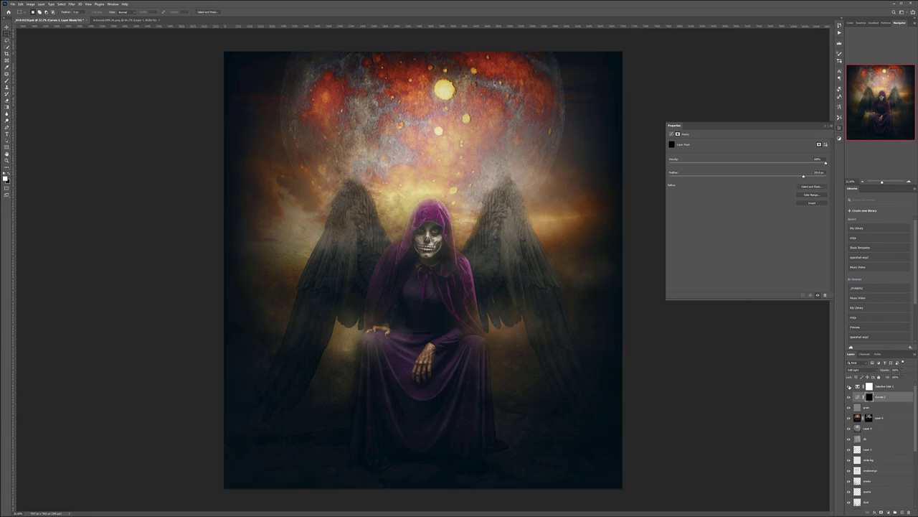
left_click(850, 387)
left_click(849, 387)
left_click(849, 387)
left_click(849, 386)
Add a new layer directly above the masked glow layer, beneath the grain layer, and name it "cloud".
key("v")
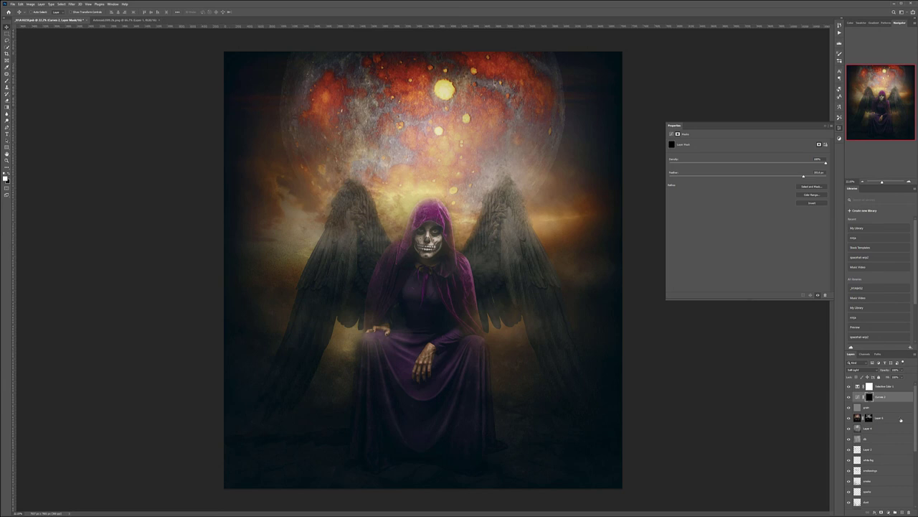
left_click(884, 418)
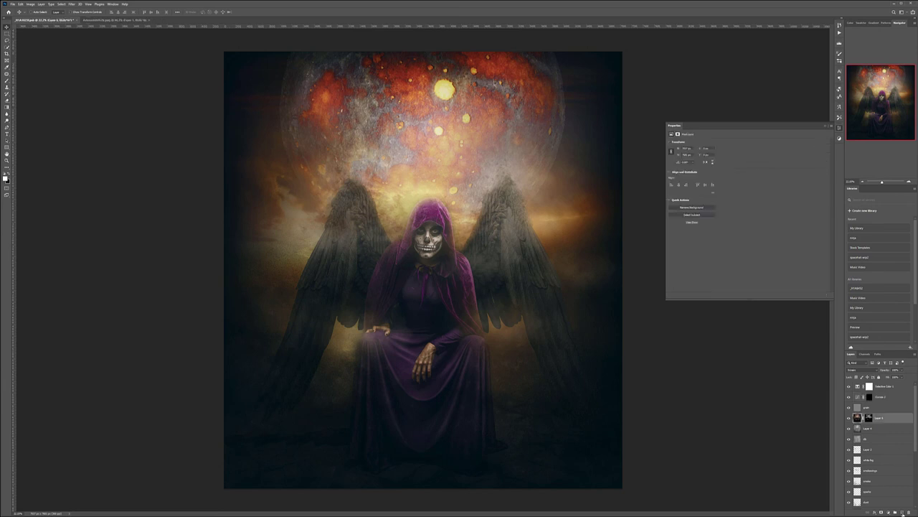
left_click(902, 512)
double_click(870, 418)
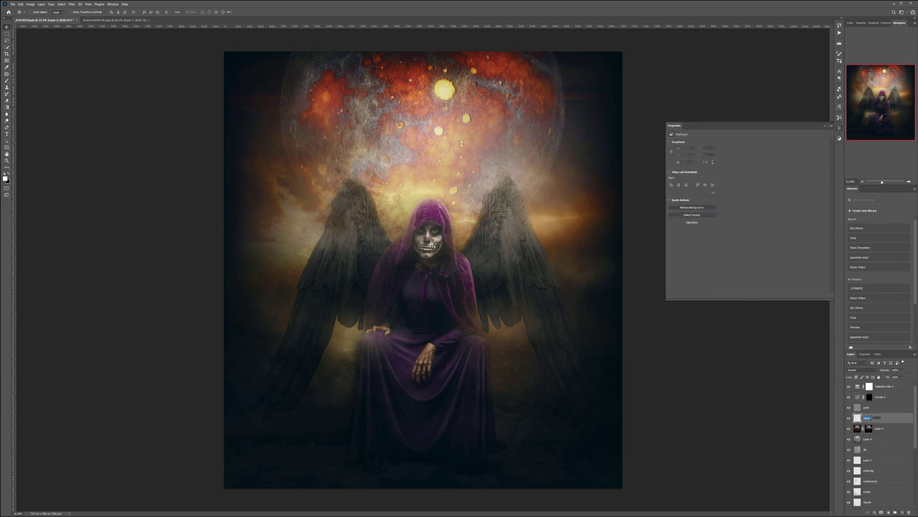
type("g")
key("Return")
Paint soft orange clouds around the wings on the cloud layer with a fog brush, undoing the unwanted stroke.
left_click(7, 81)
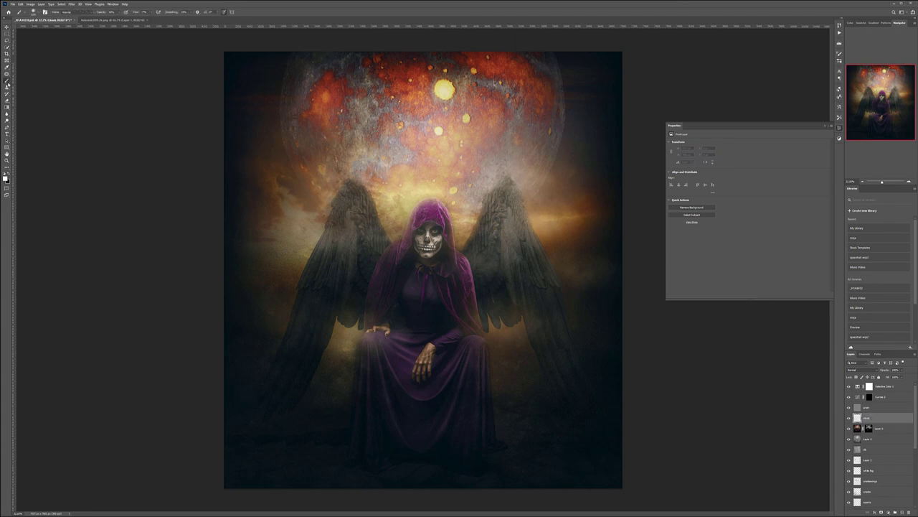
right_click(354, 227)
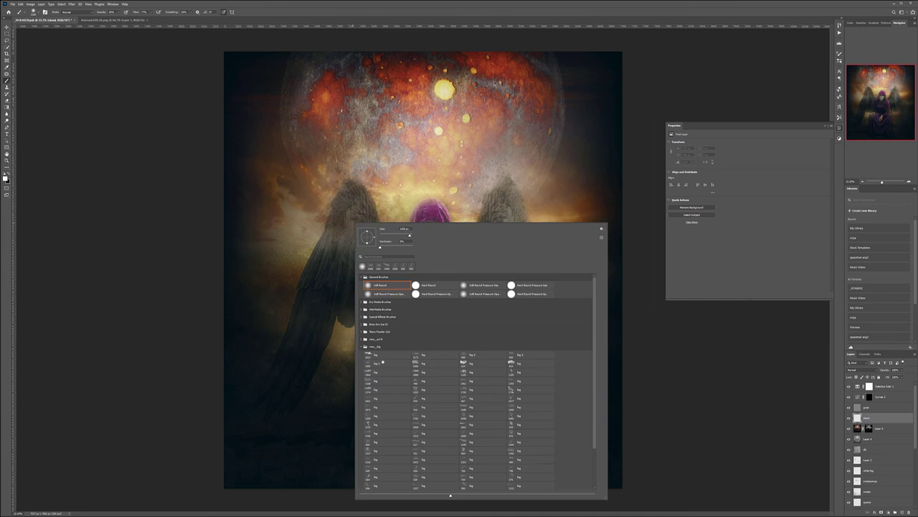
scroll(559, 424, "down", 1)
scroll(560, 424, "down", 3)
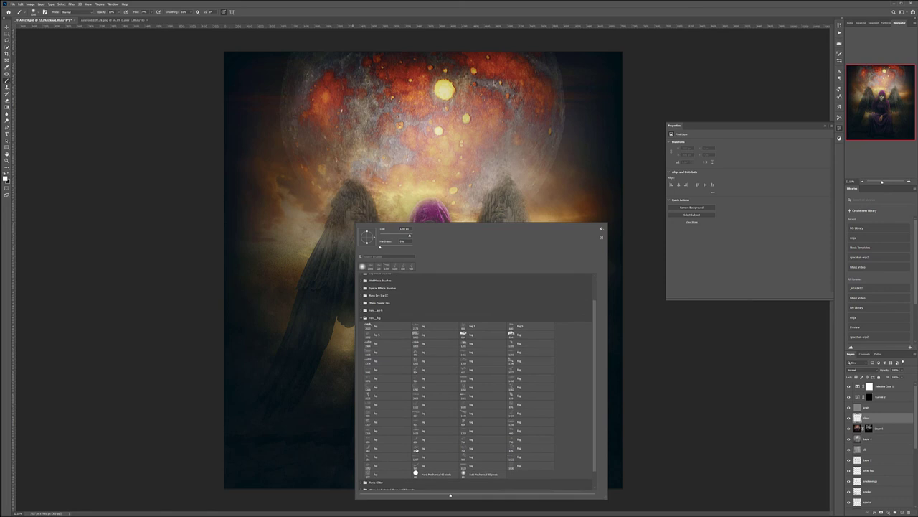
double_click(381, 414)
key("ctrl+z")
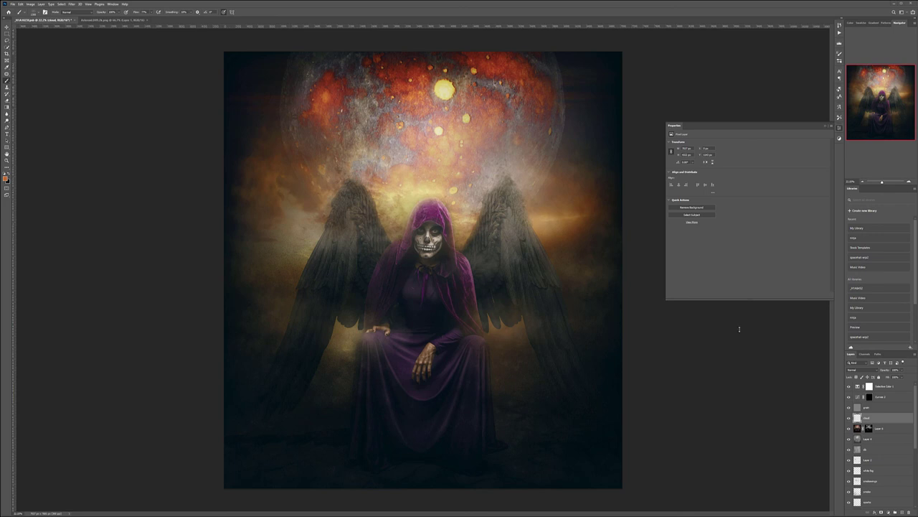
Group all layers from the Selective Color adjustment down to the one just above the base photo and name the group "retouching".
left_click(903, 389)
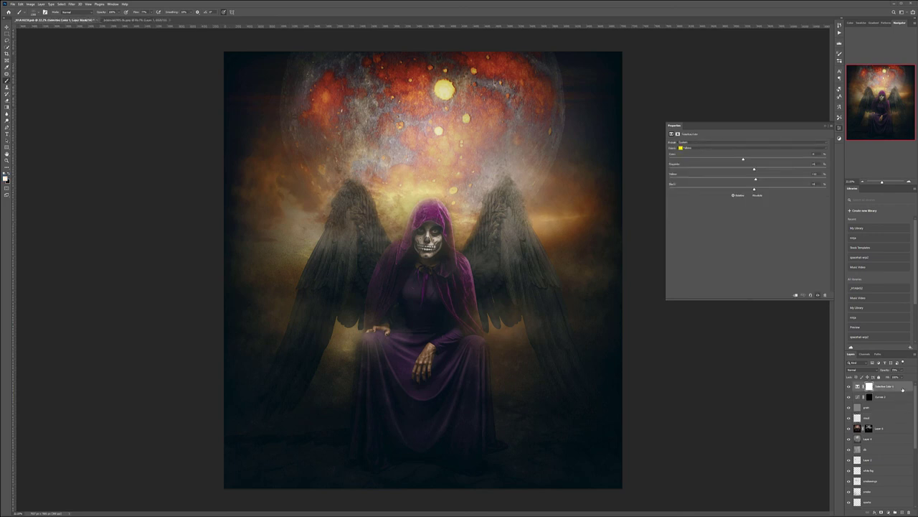
scroll(901, 389, "down", 5)
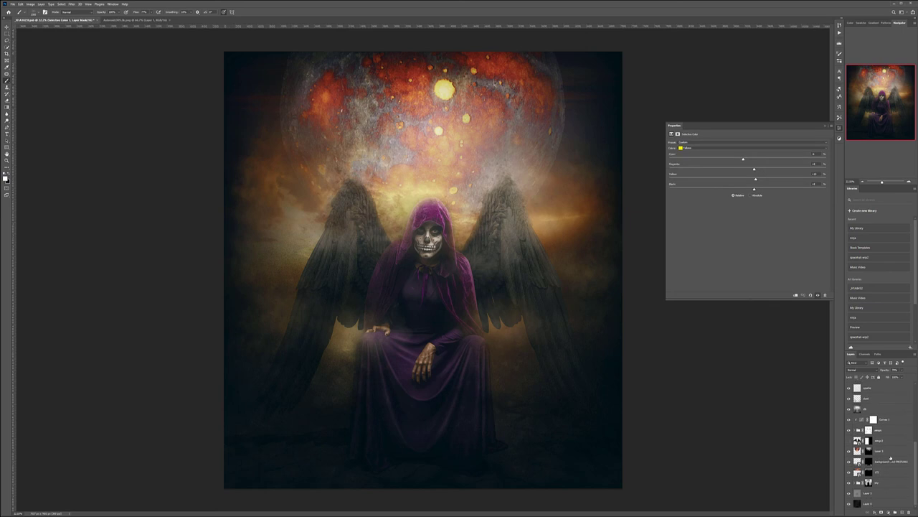
left_click(896, 495, "shift")
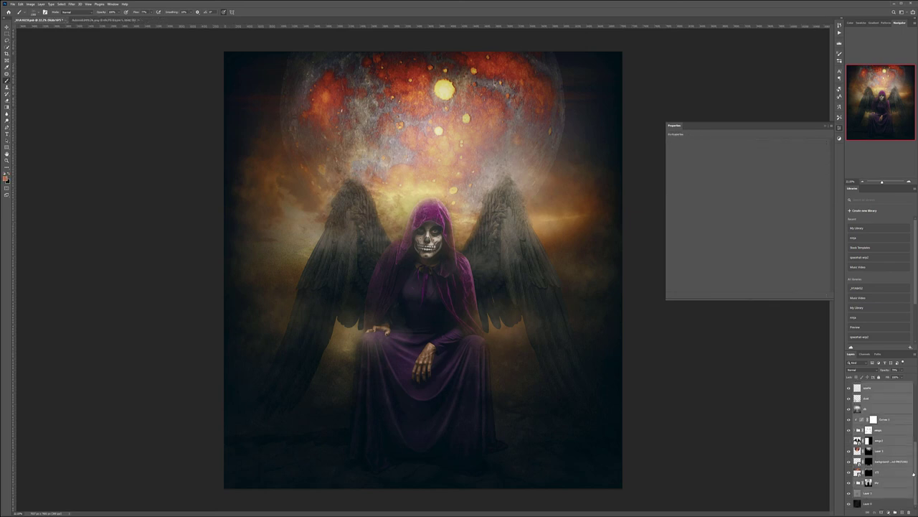
key("ctrl+g")
double_click(867, 385)
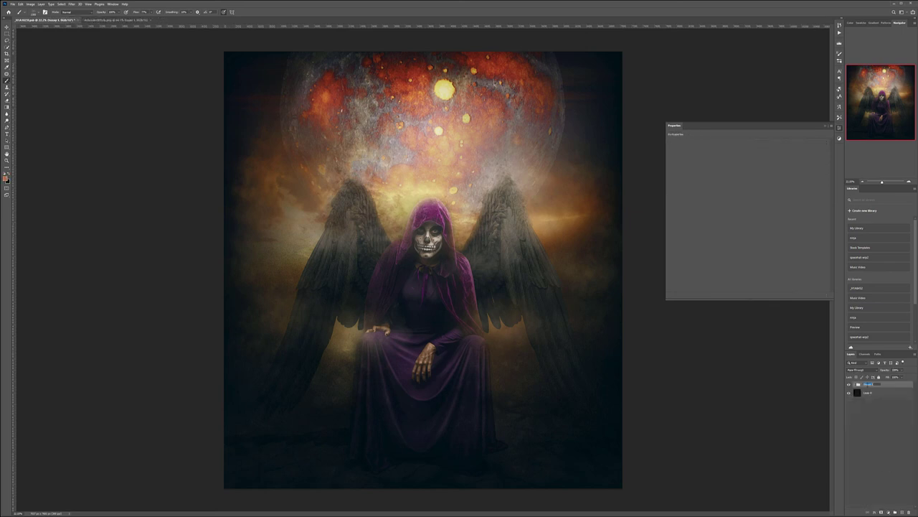
type("al")
type("etouching")
key("Return")
Toggle the retouching group's visibility to compare the finished composite with the original photo.
left_click(849, 384)
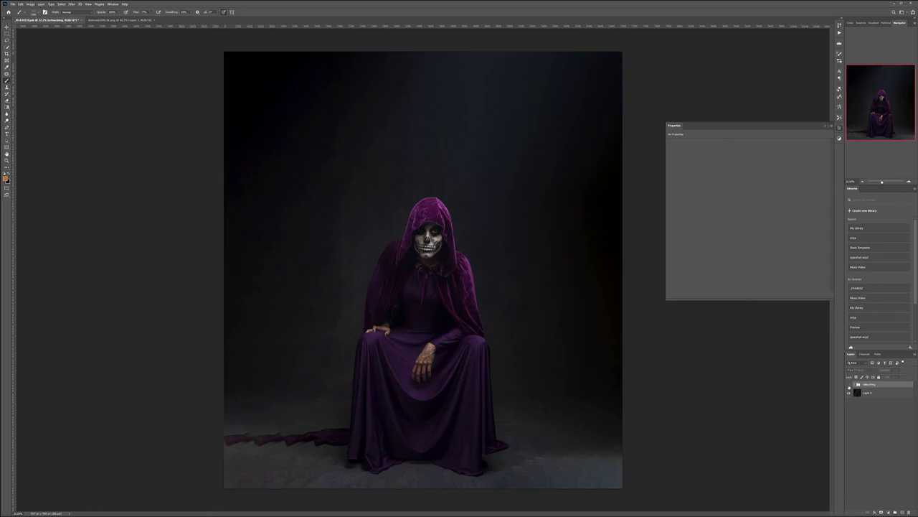
left_click(849, 385)
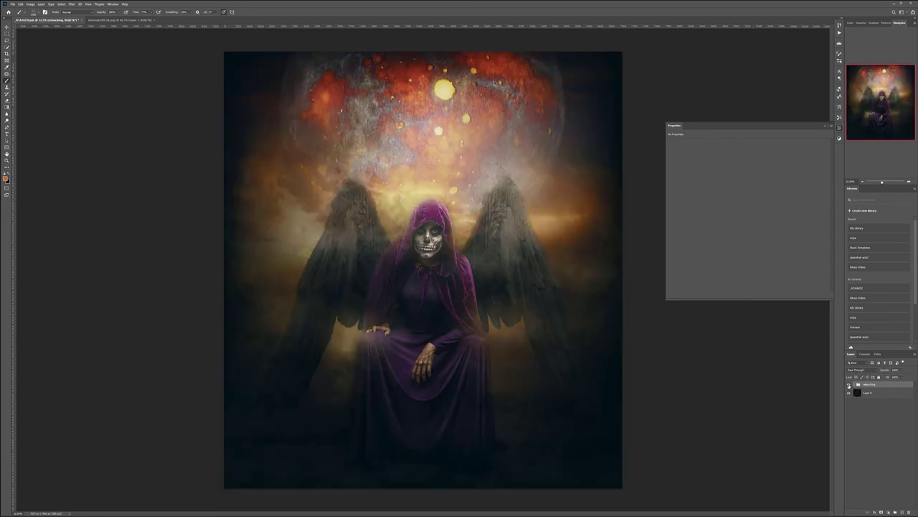
left_click(848, 385)
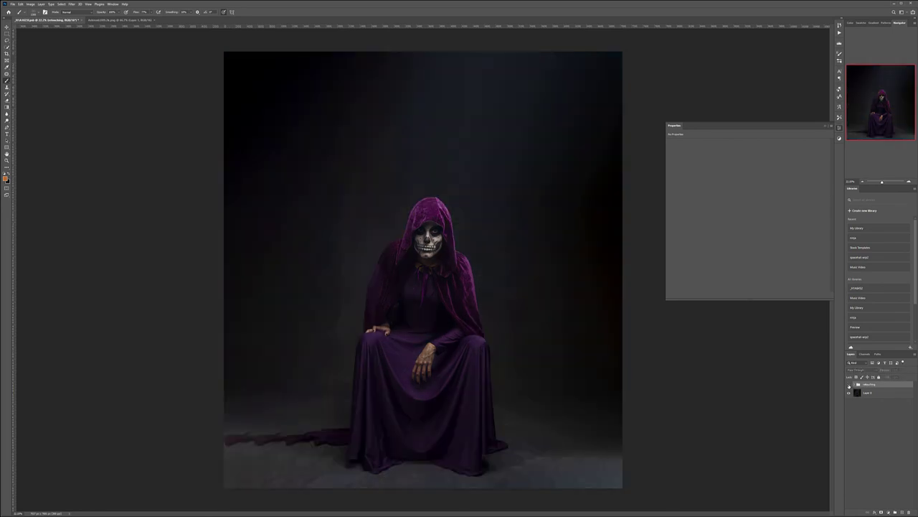
left_click(848, 385)
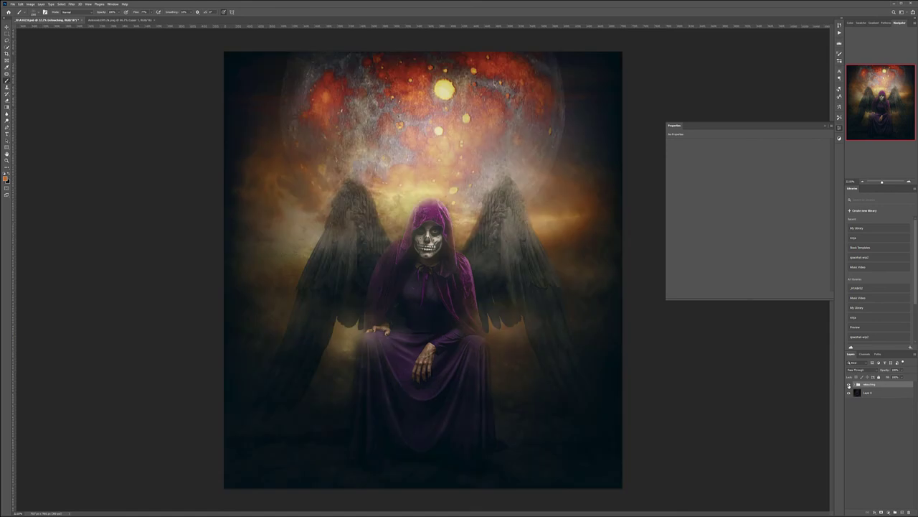